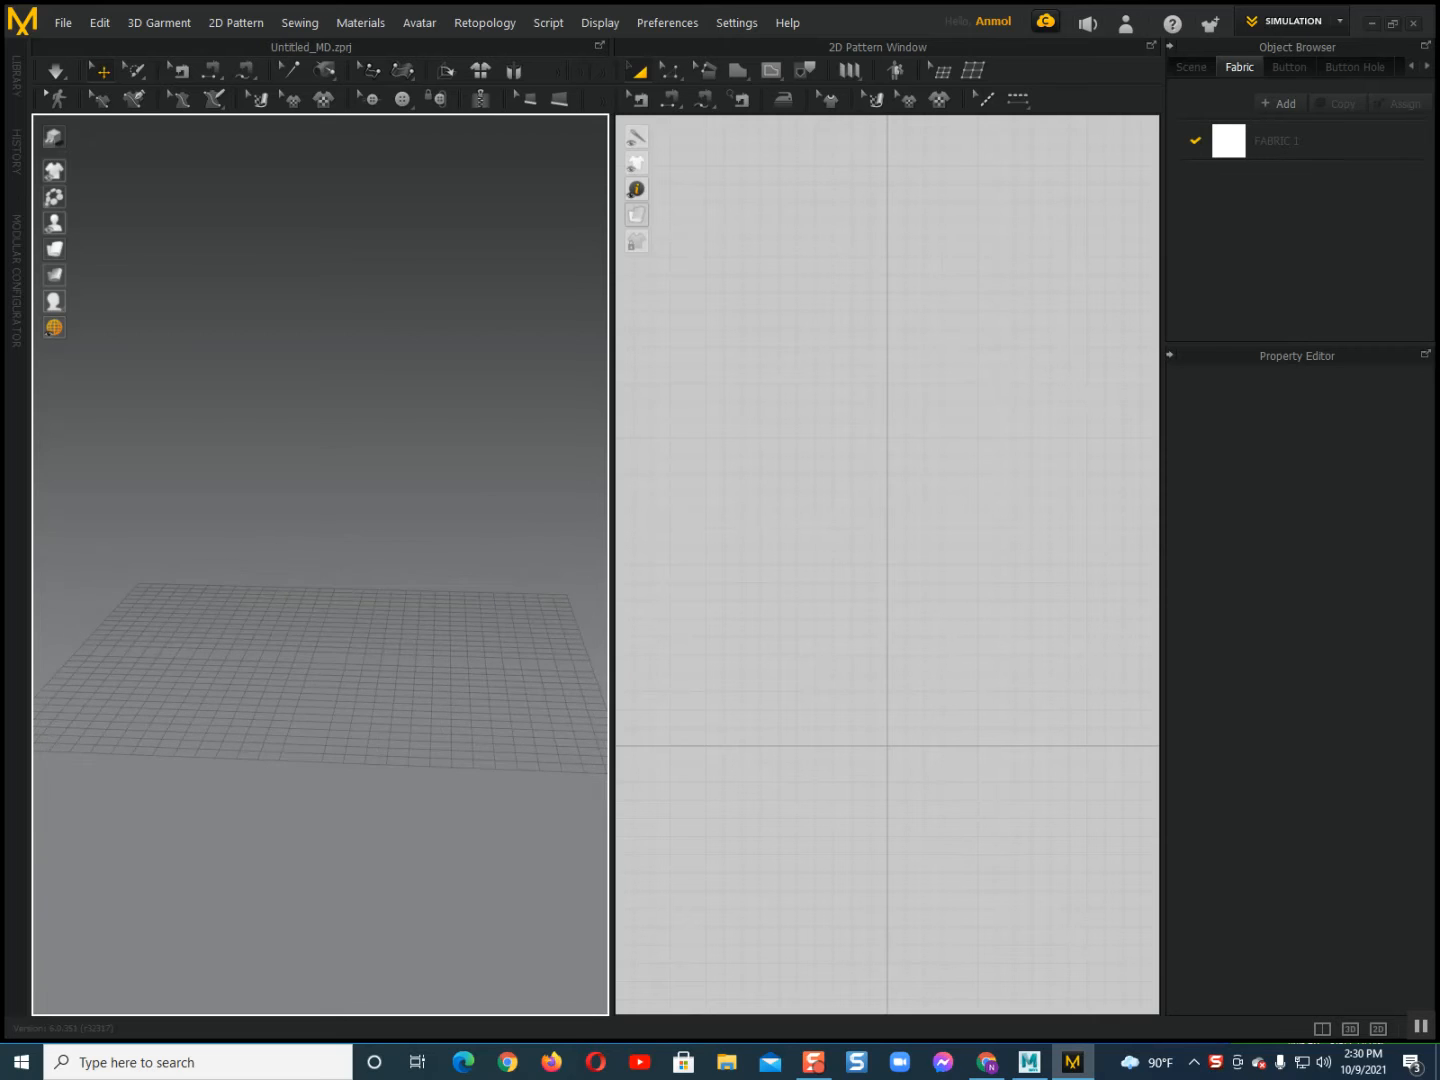
Load the female avatar from the Female_V2 folder of the avatar library into the scene.
middle_click_drag(346, 624, 331, 661)
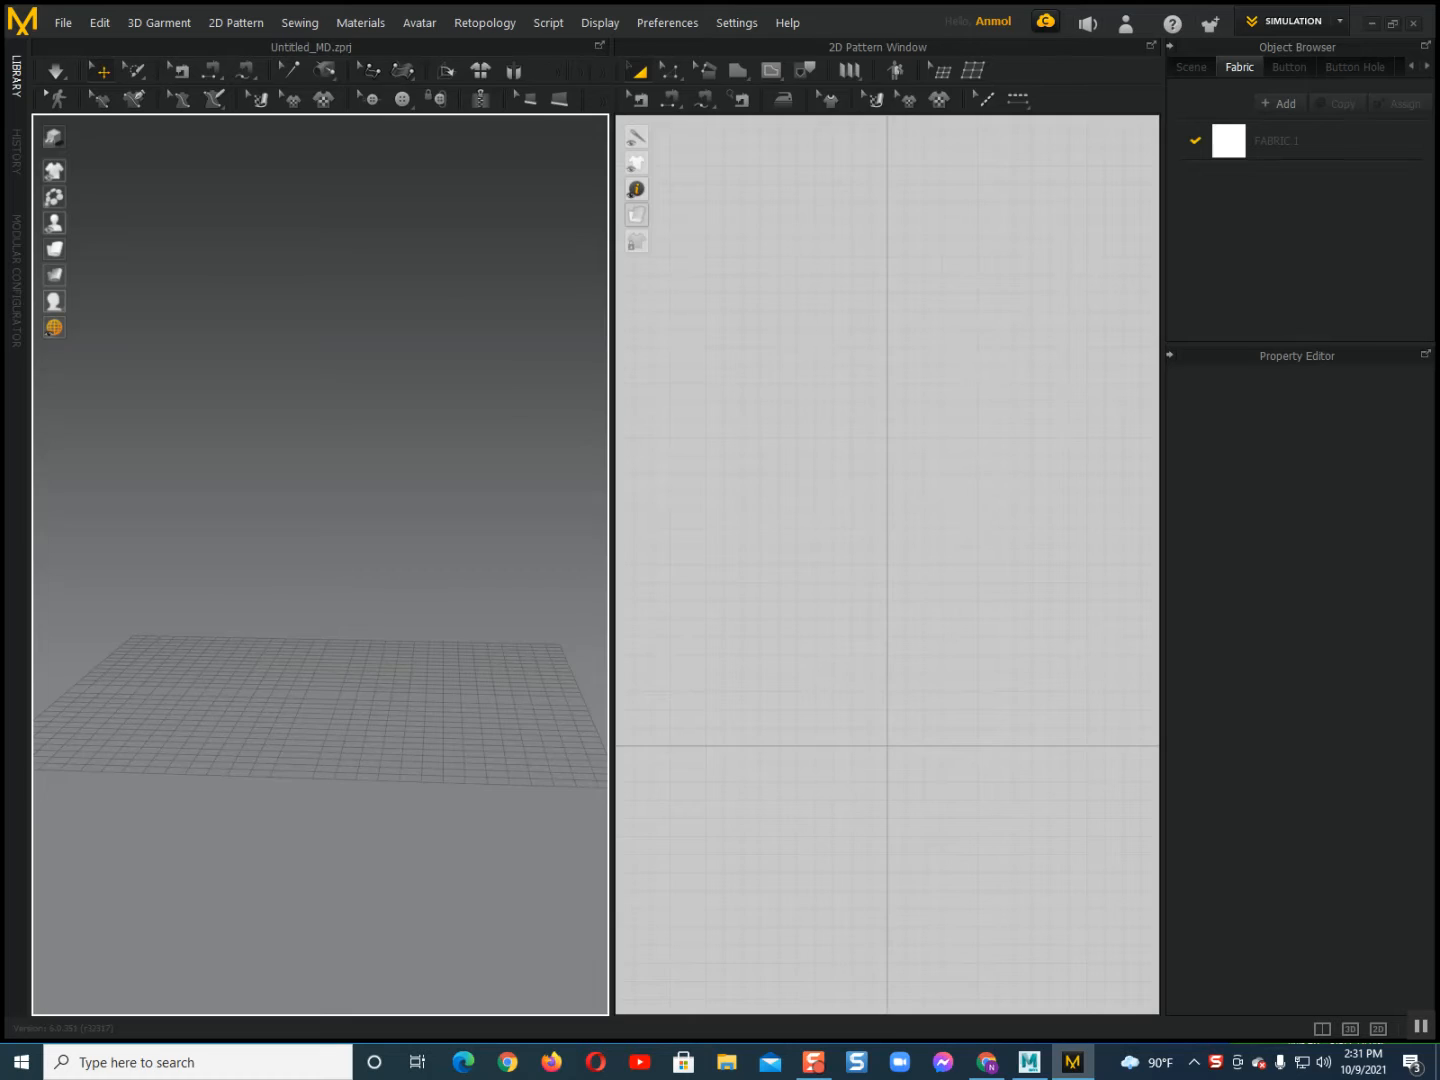
left_click(15, 75)
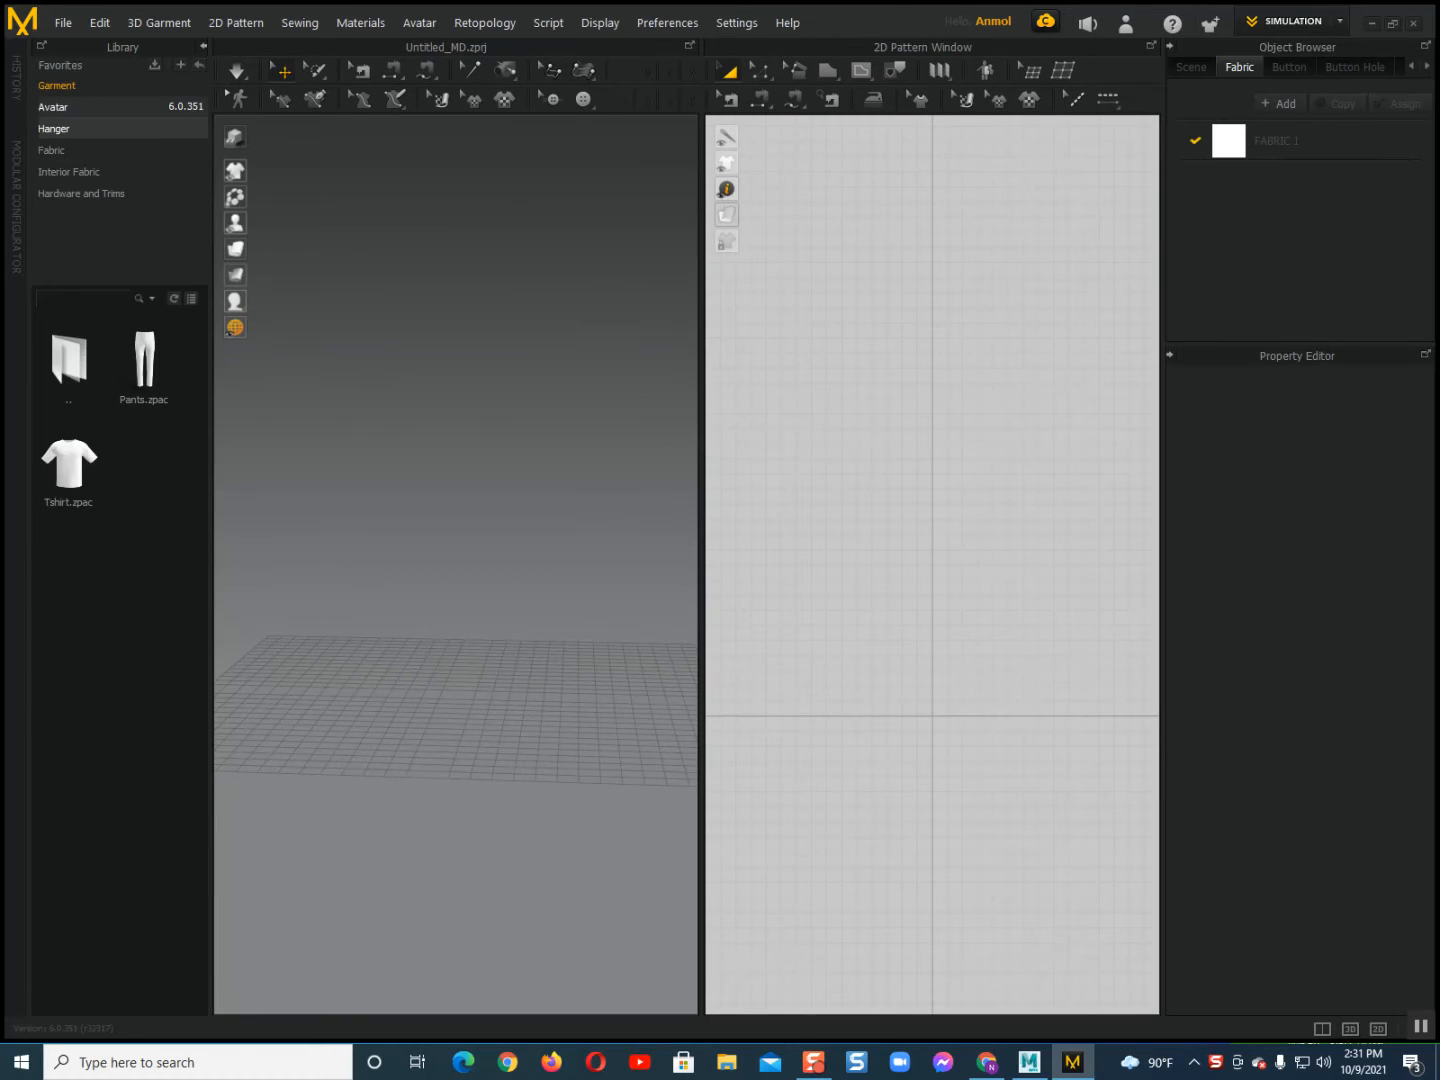
left_click(53, 107)
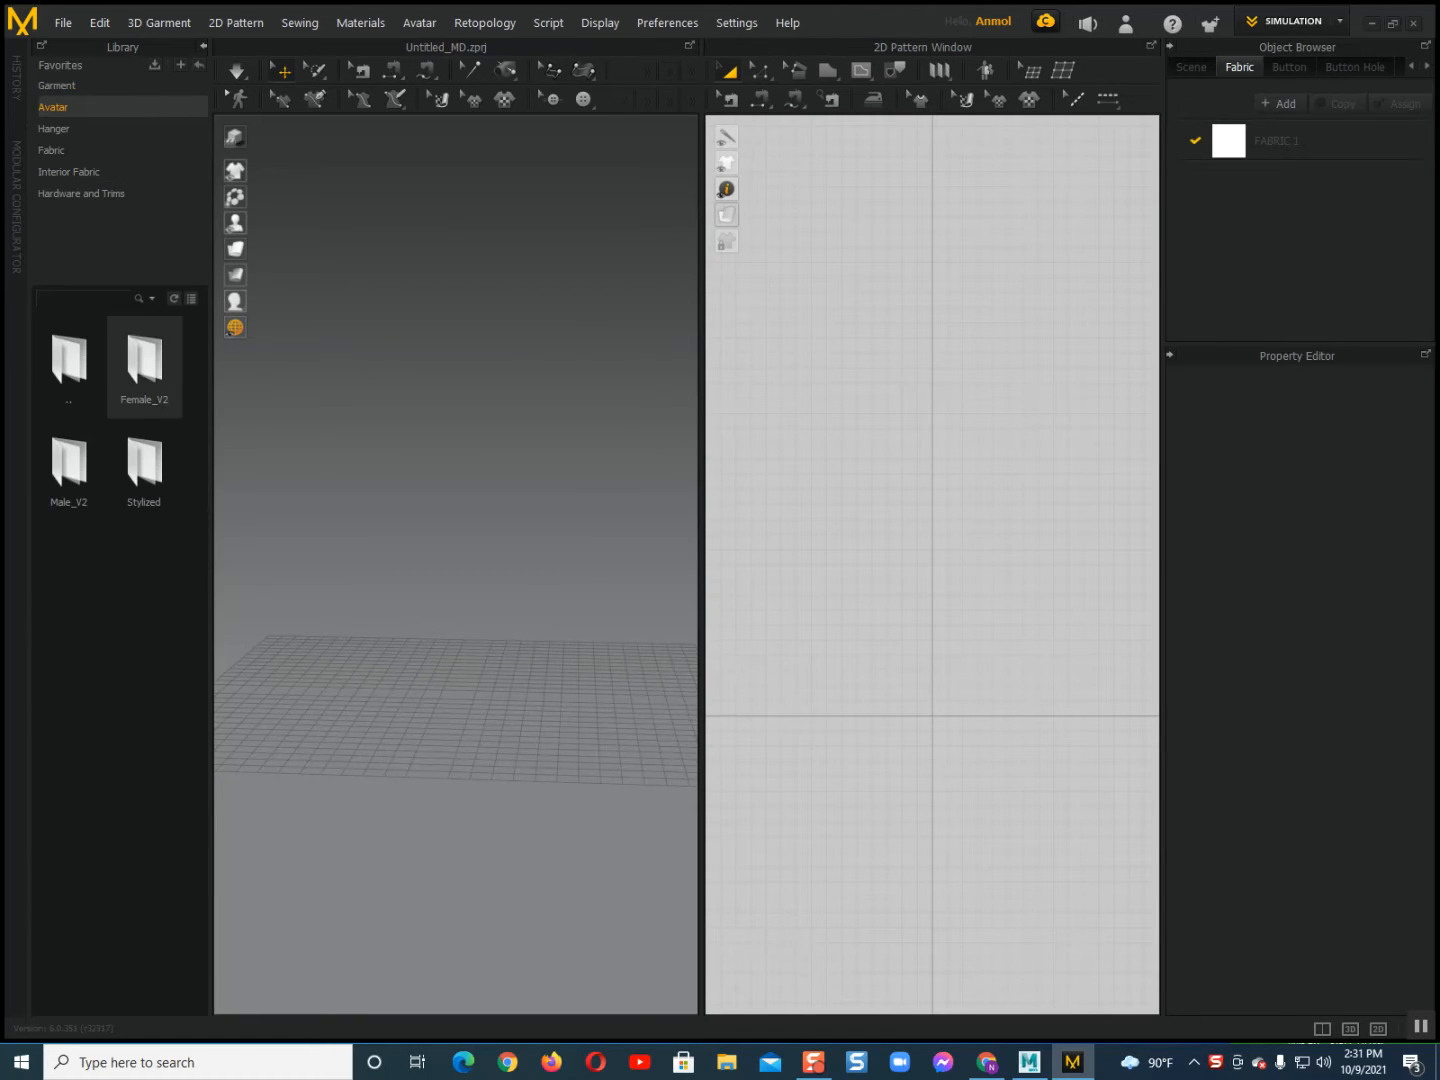
double_click(141, 363)
double_click(144, 363)
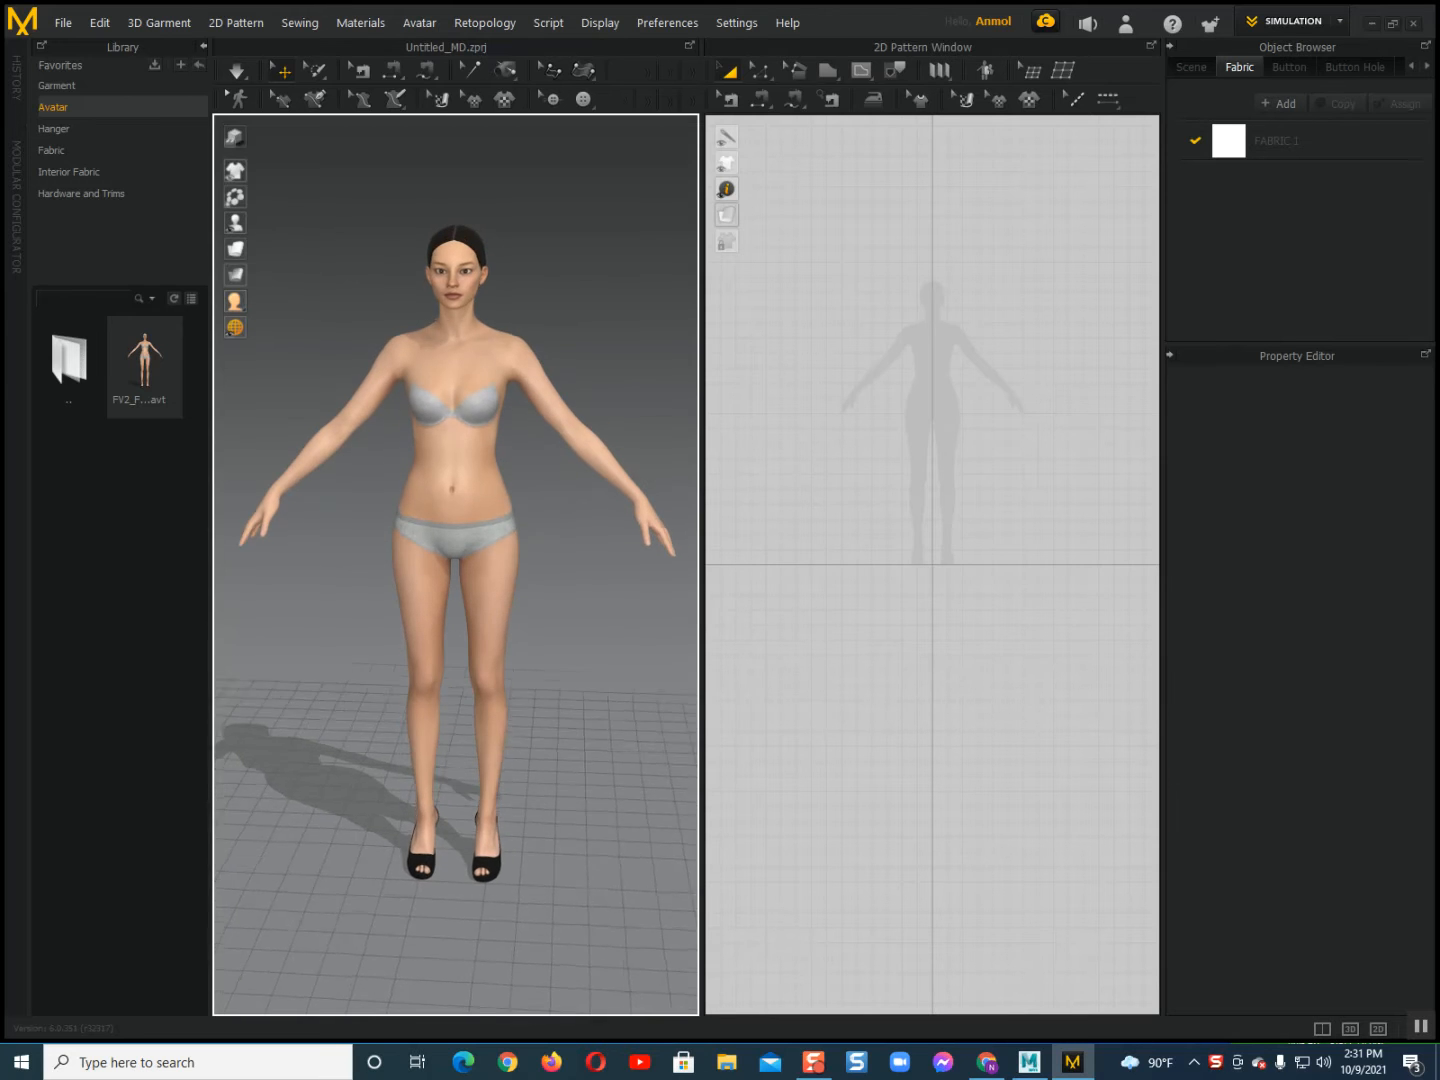
left_click(202, 47)
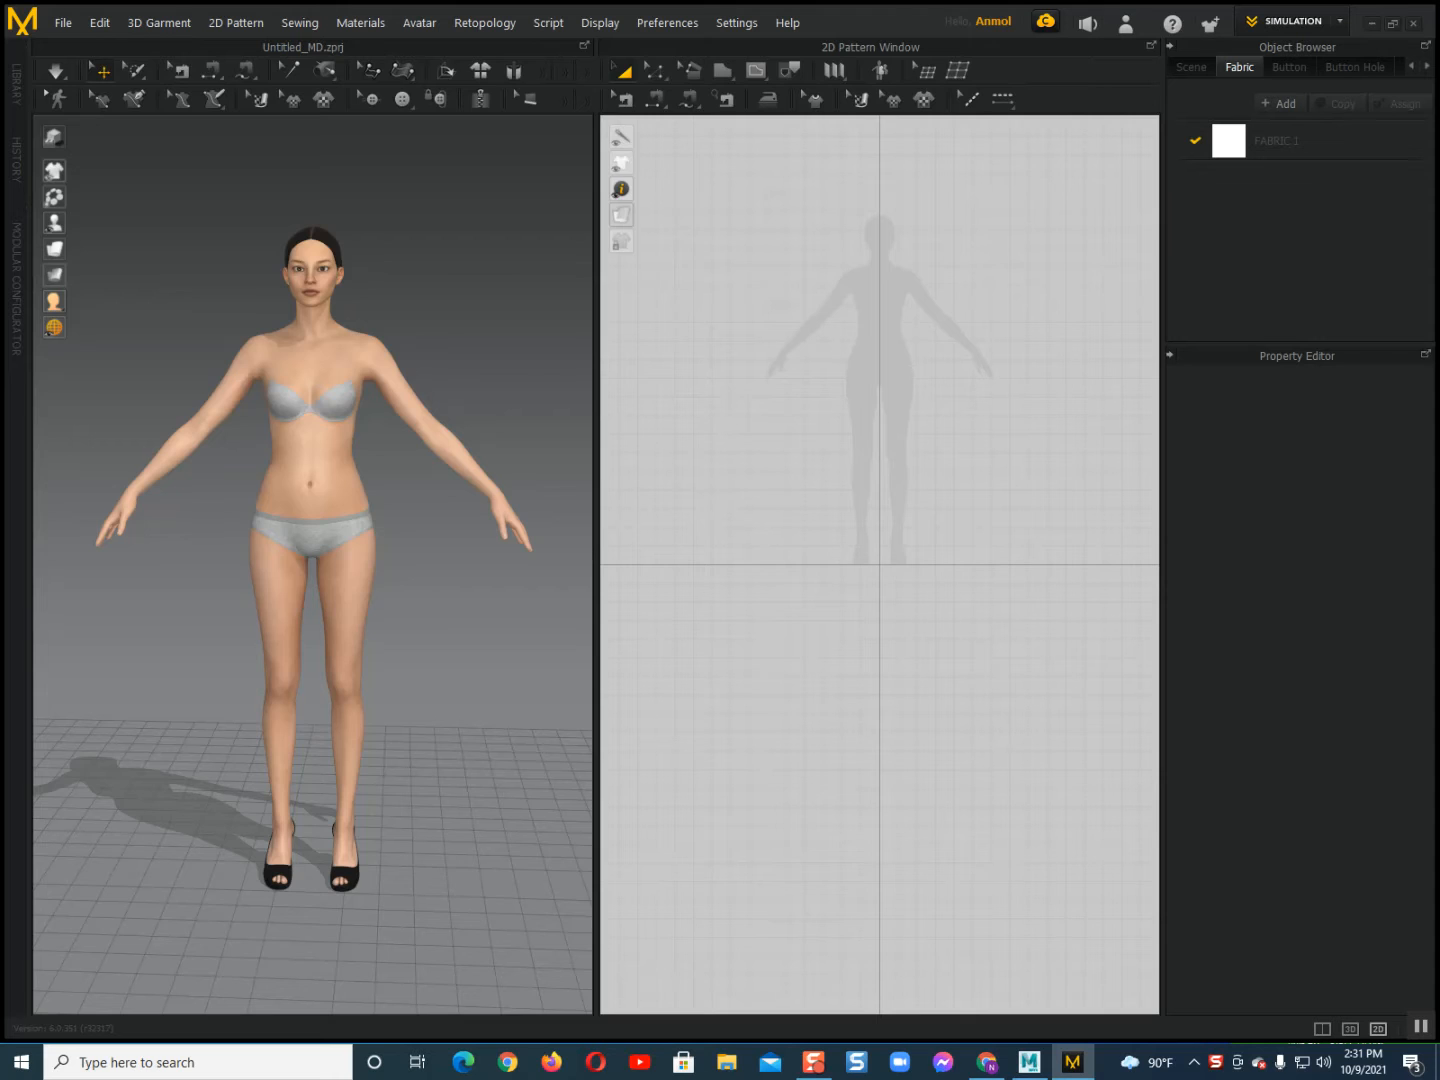
Draw a thin rectangular strip about 2.9 cm high from the avatar's centre line across one side of the hips, and widen it slightly outward.
left_click(1379, 1029)
middle_click_drag(597, 401, 584, 721)
scroll(688, 730, "down", 3)
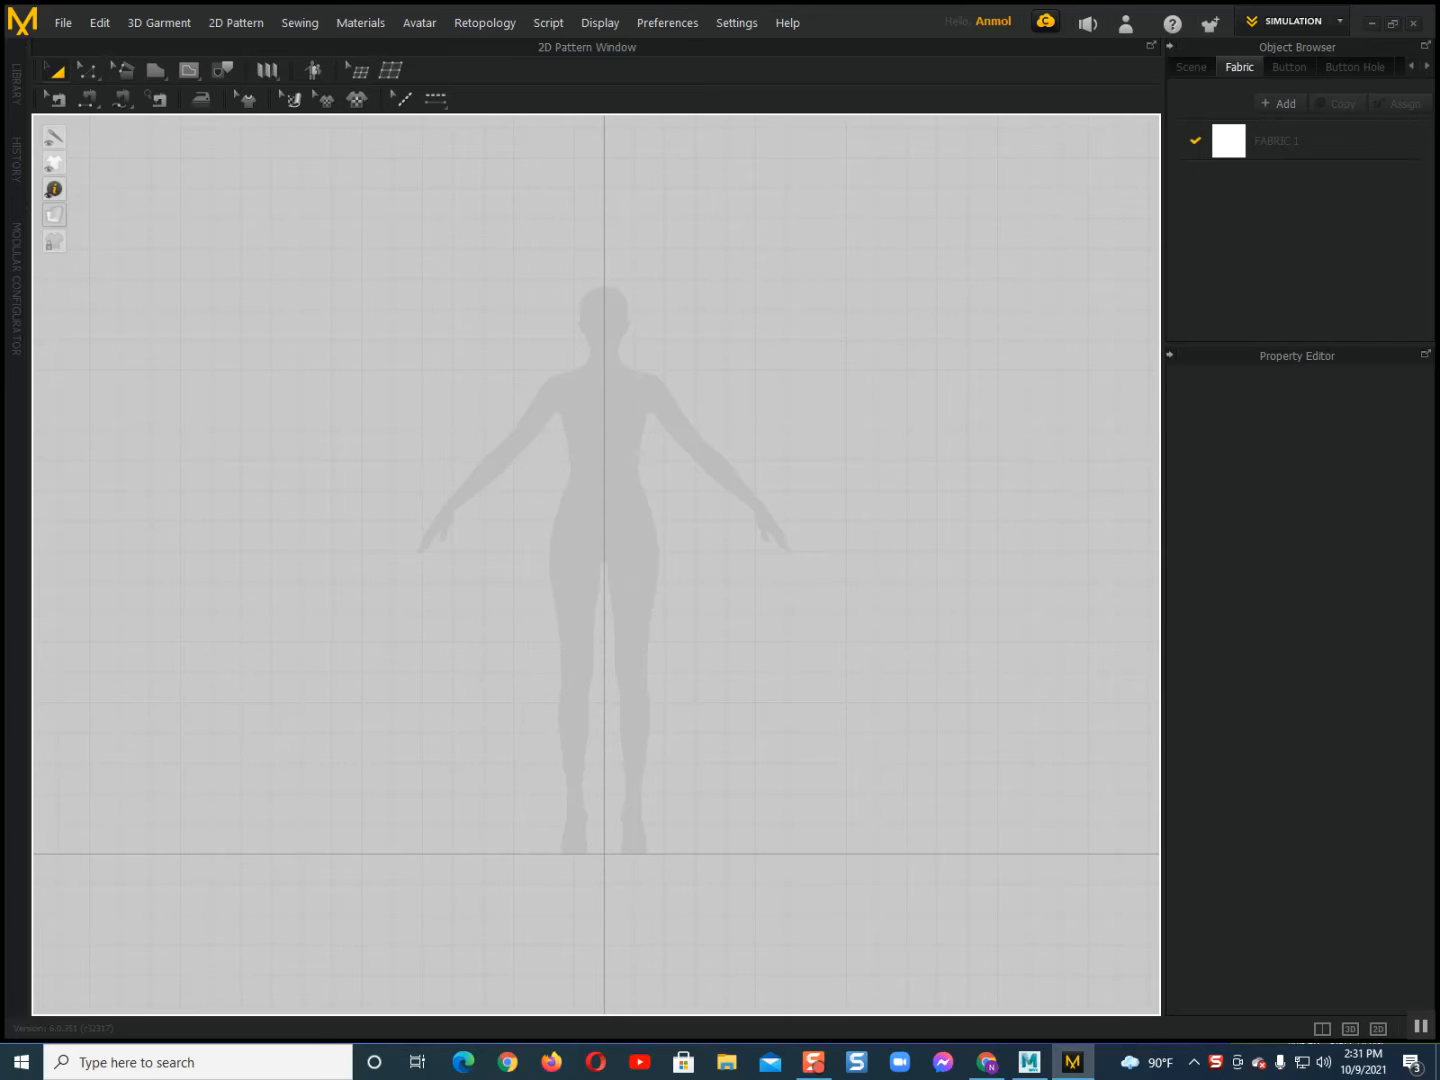
left_click(155, 69)
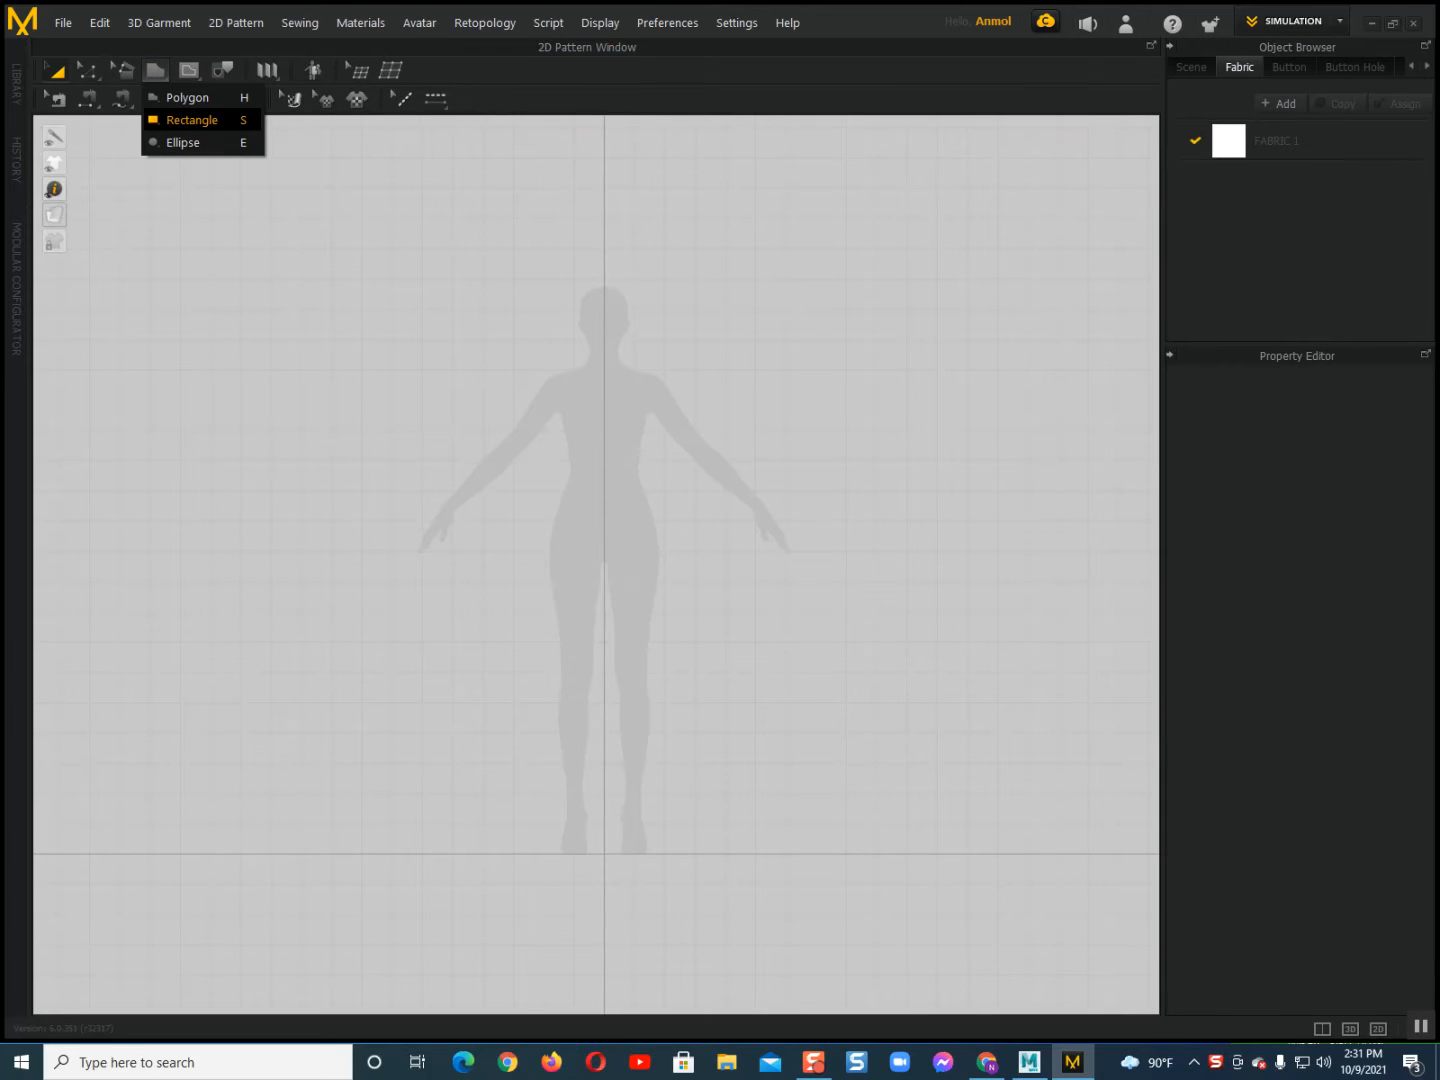
left_click(191, 120)
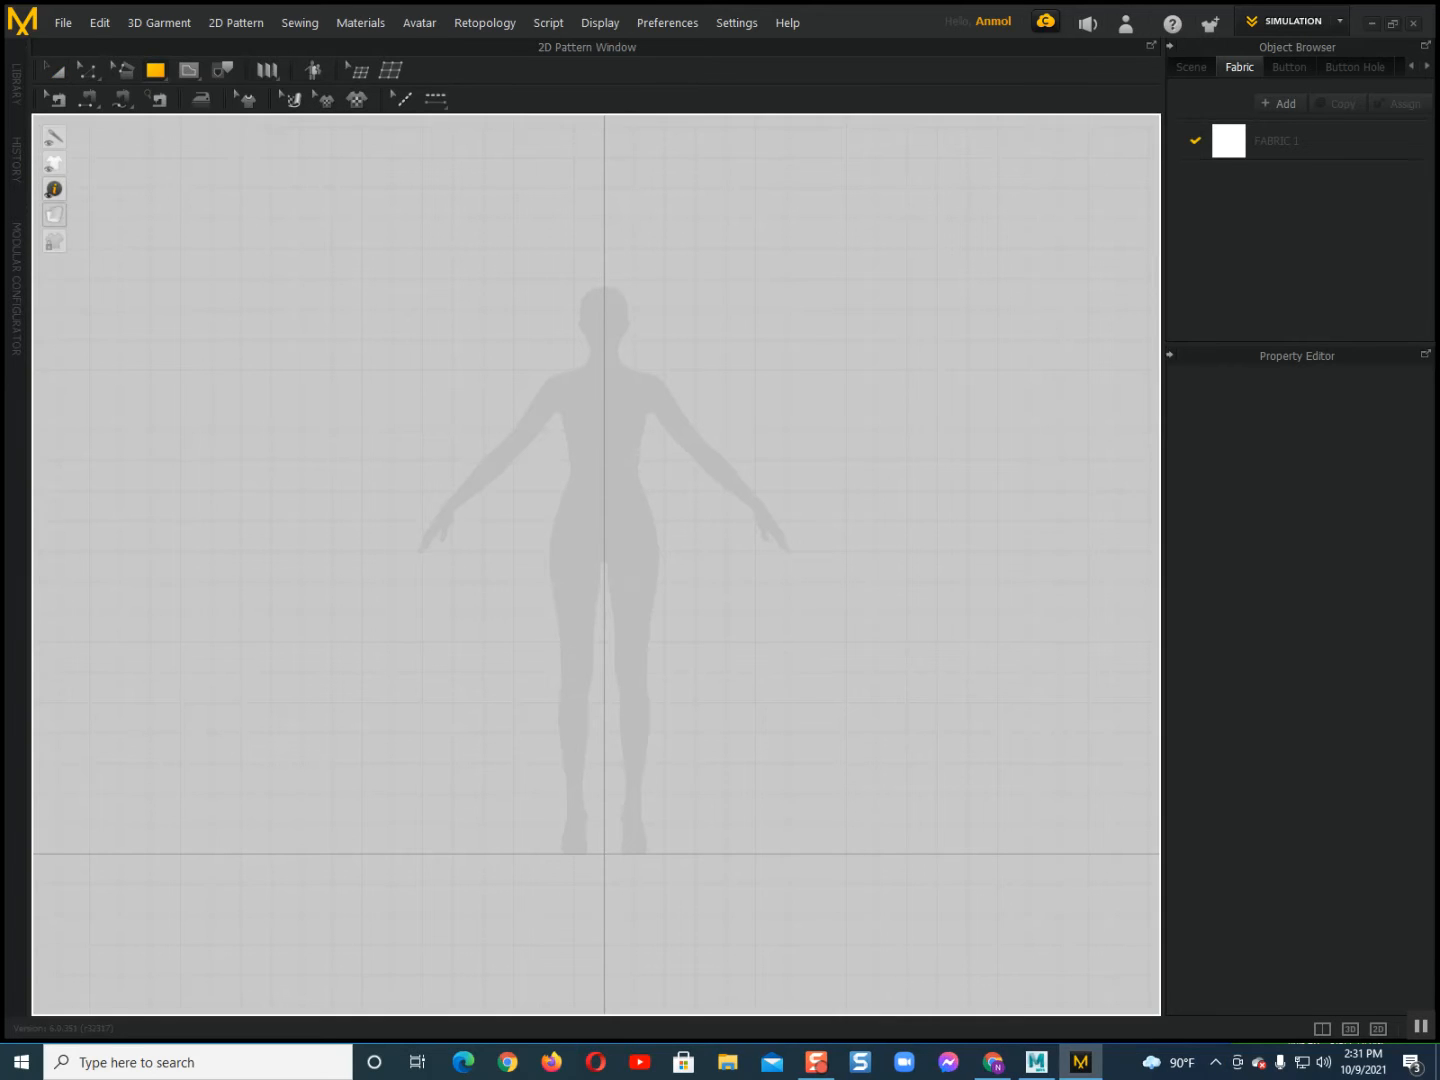
scroll(600, 656, "up", 4)
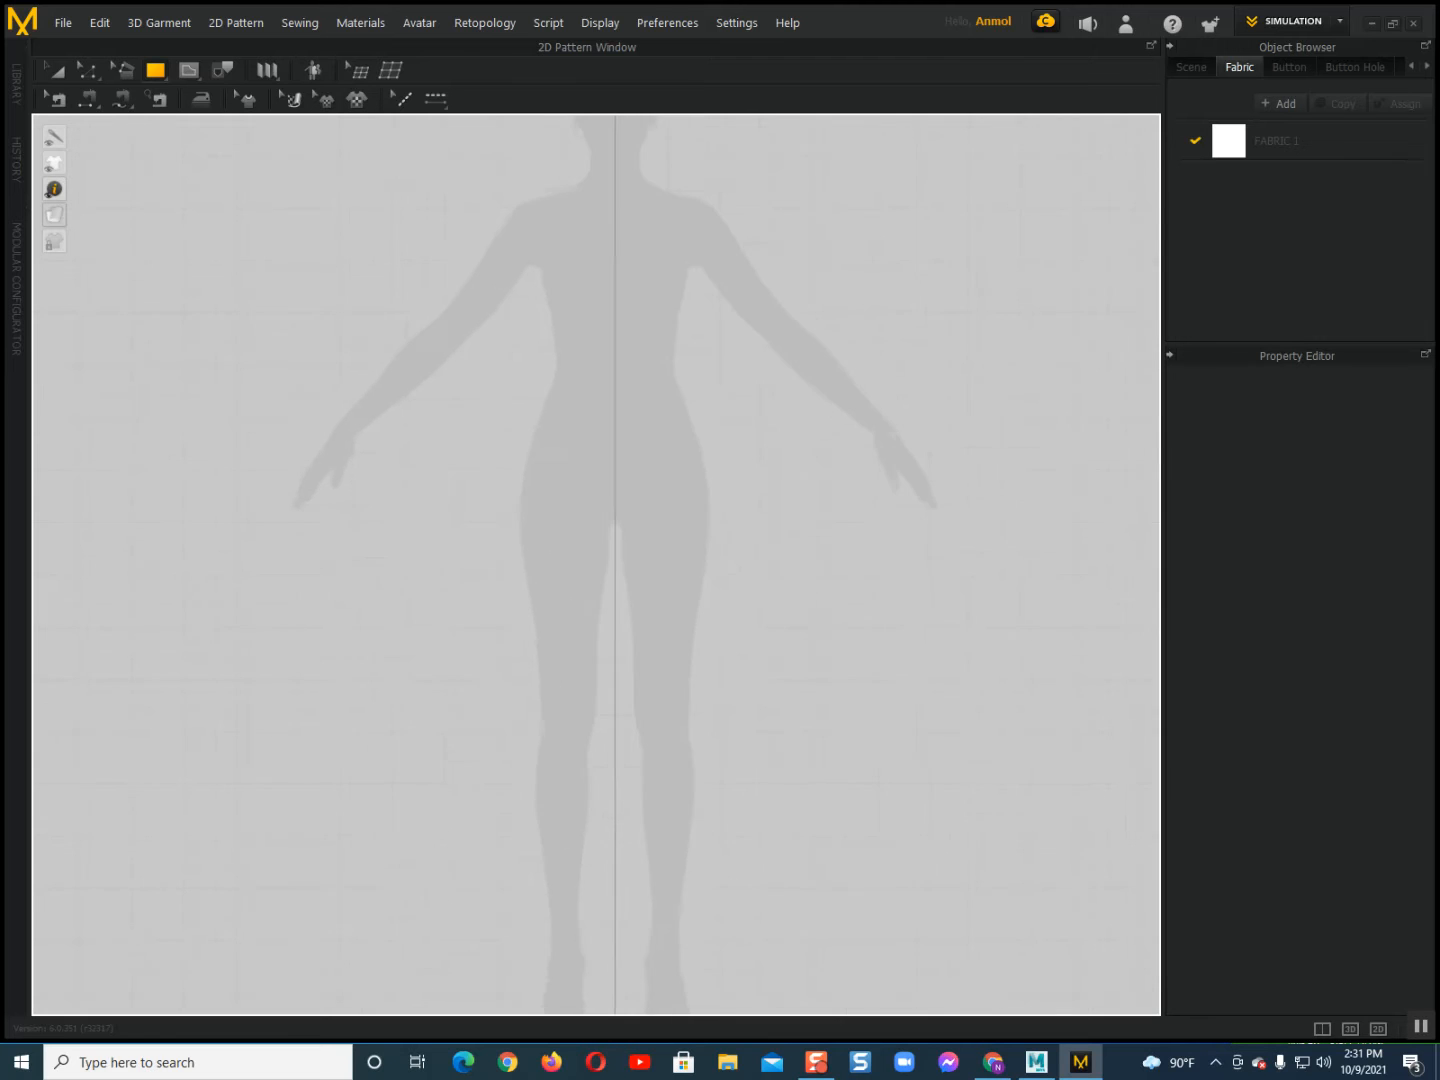
left_click_drag(487, 401, 607, 417)
key("z")
left_click(488, 409)
left_click_drag(488, 409, 470, 407)
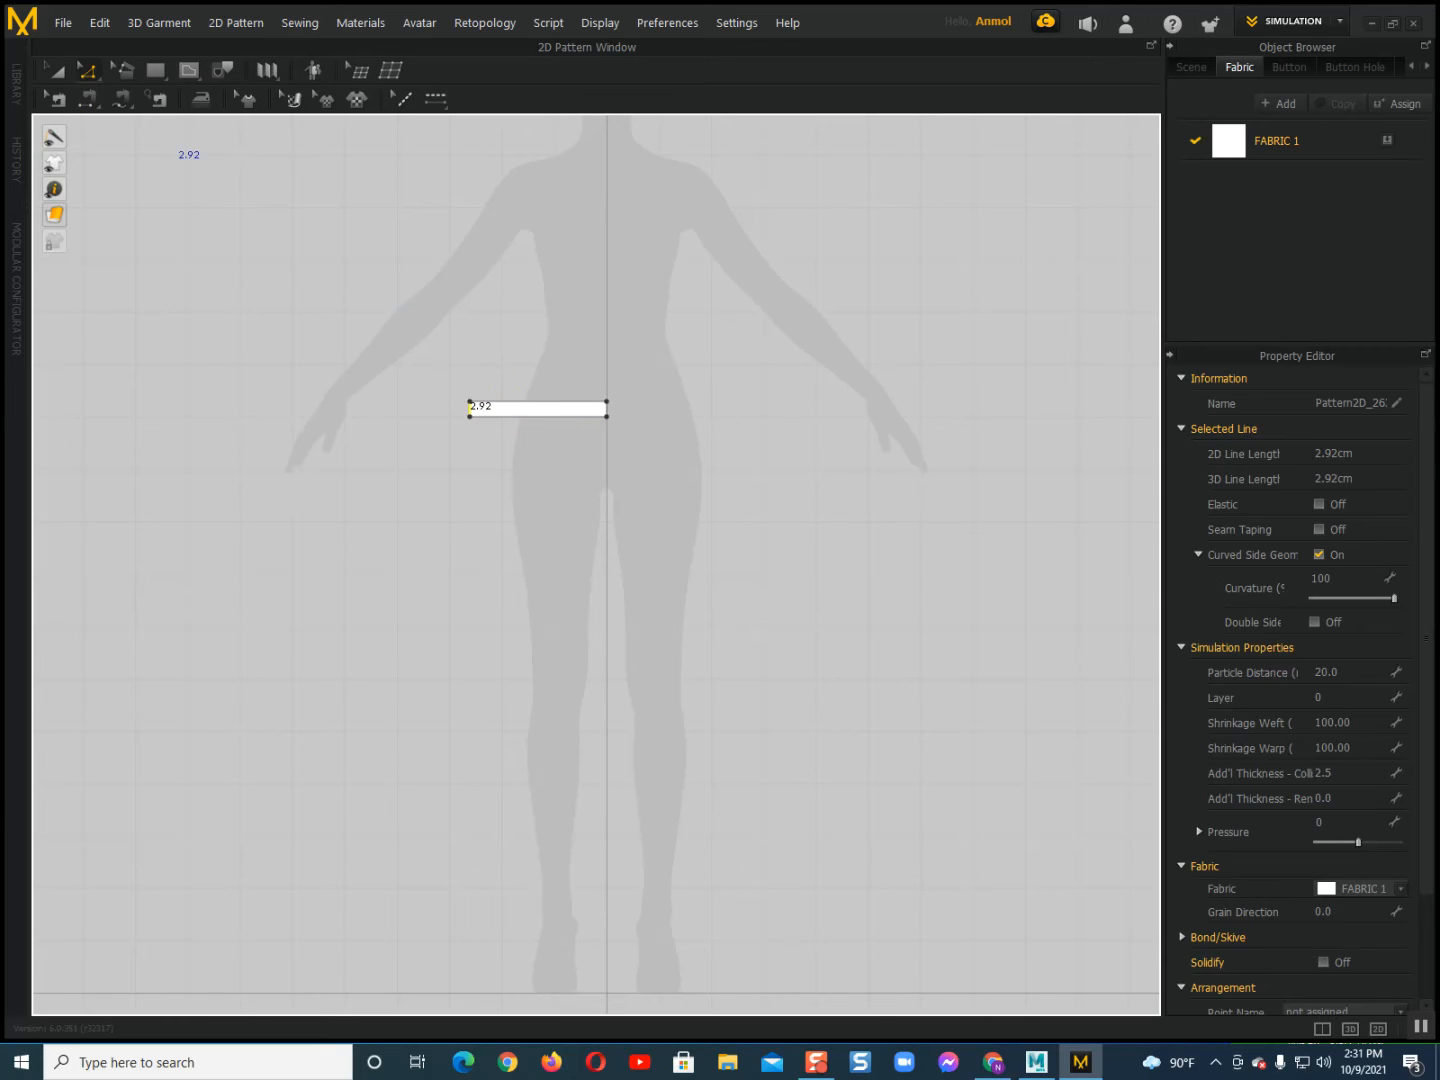
Unfold the strip about its edge on the avatar's centre line so it spans both hips.
left_click(88, 70)
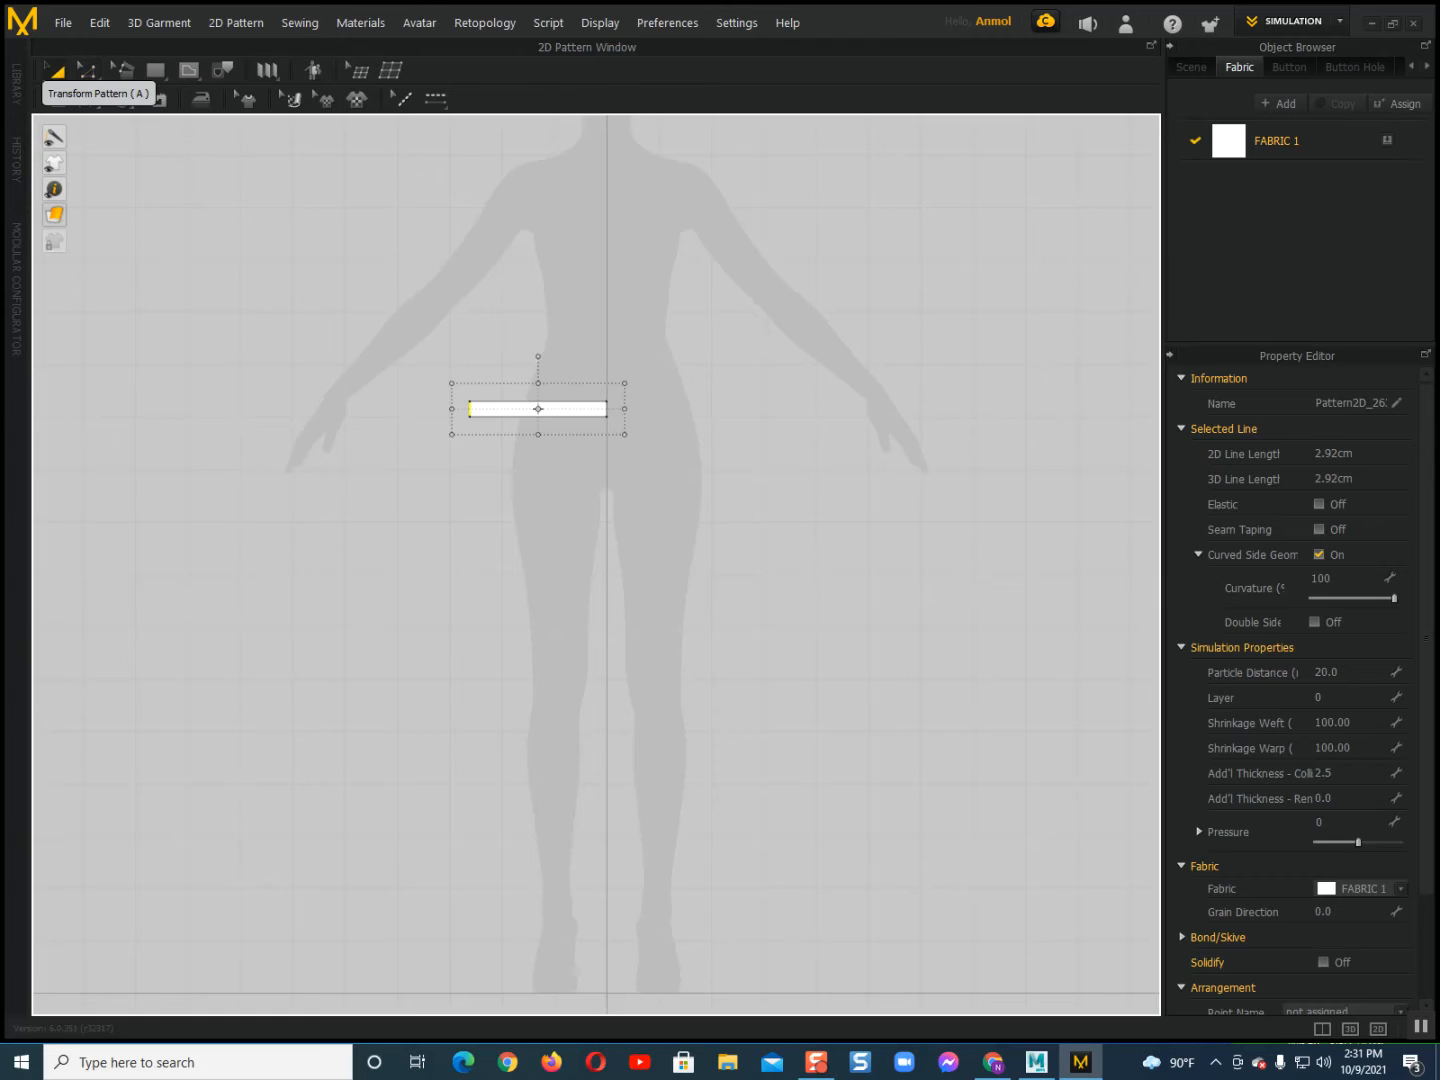
key("z")
left_click(606, 408)
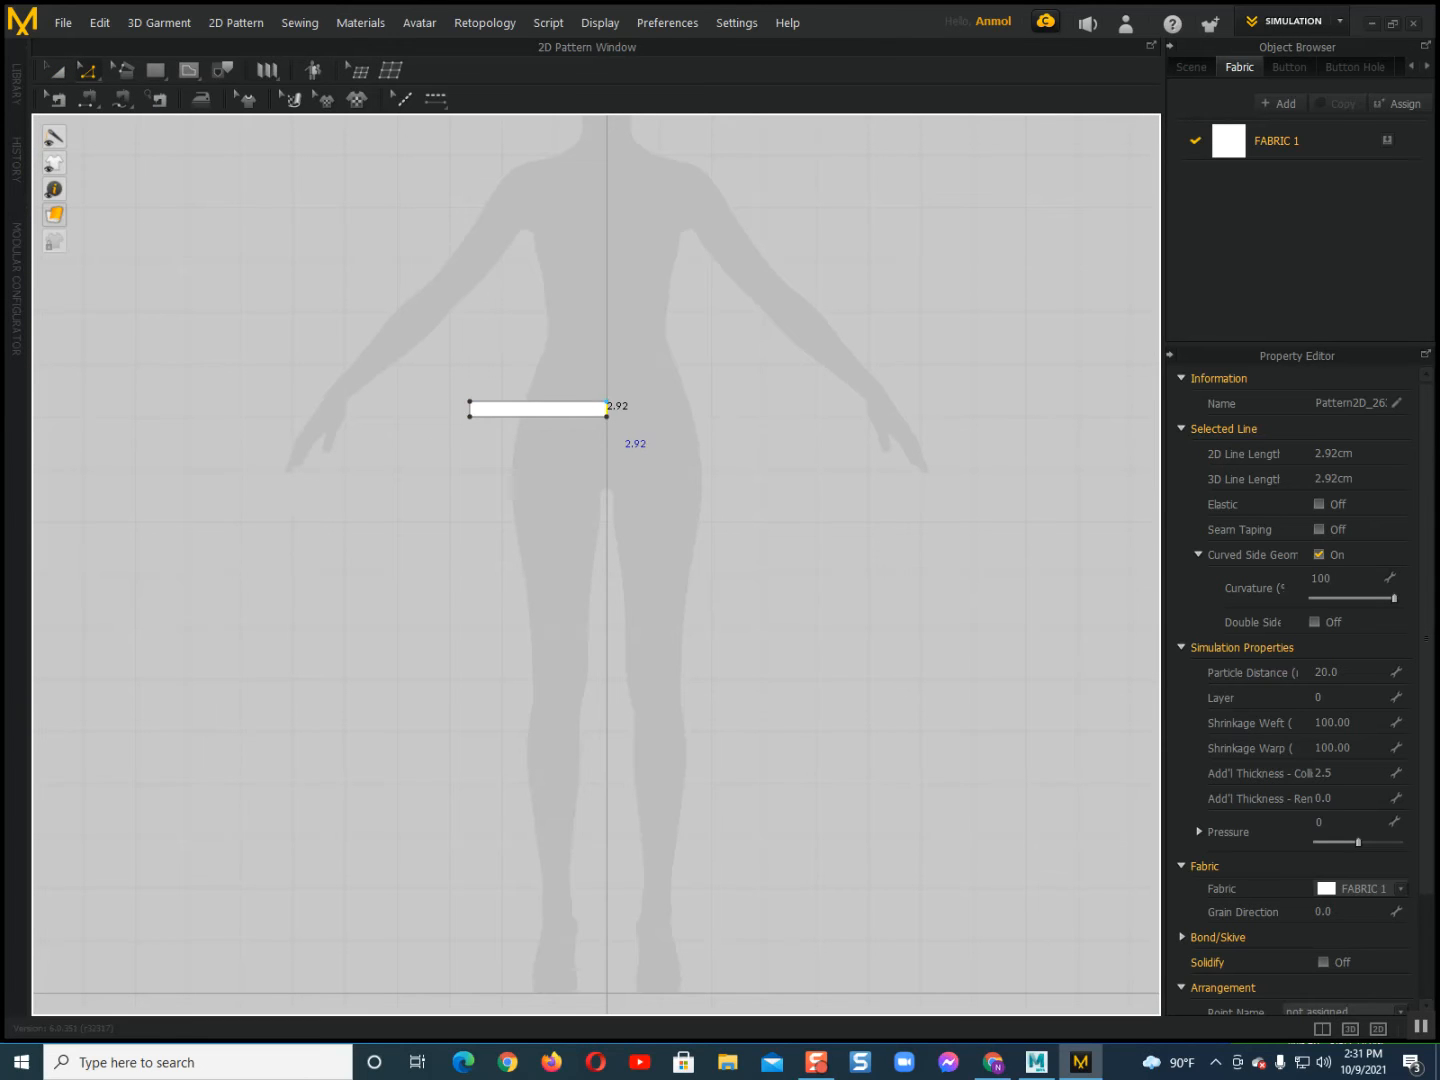
right_click(607, 402)
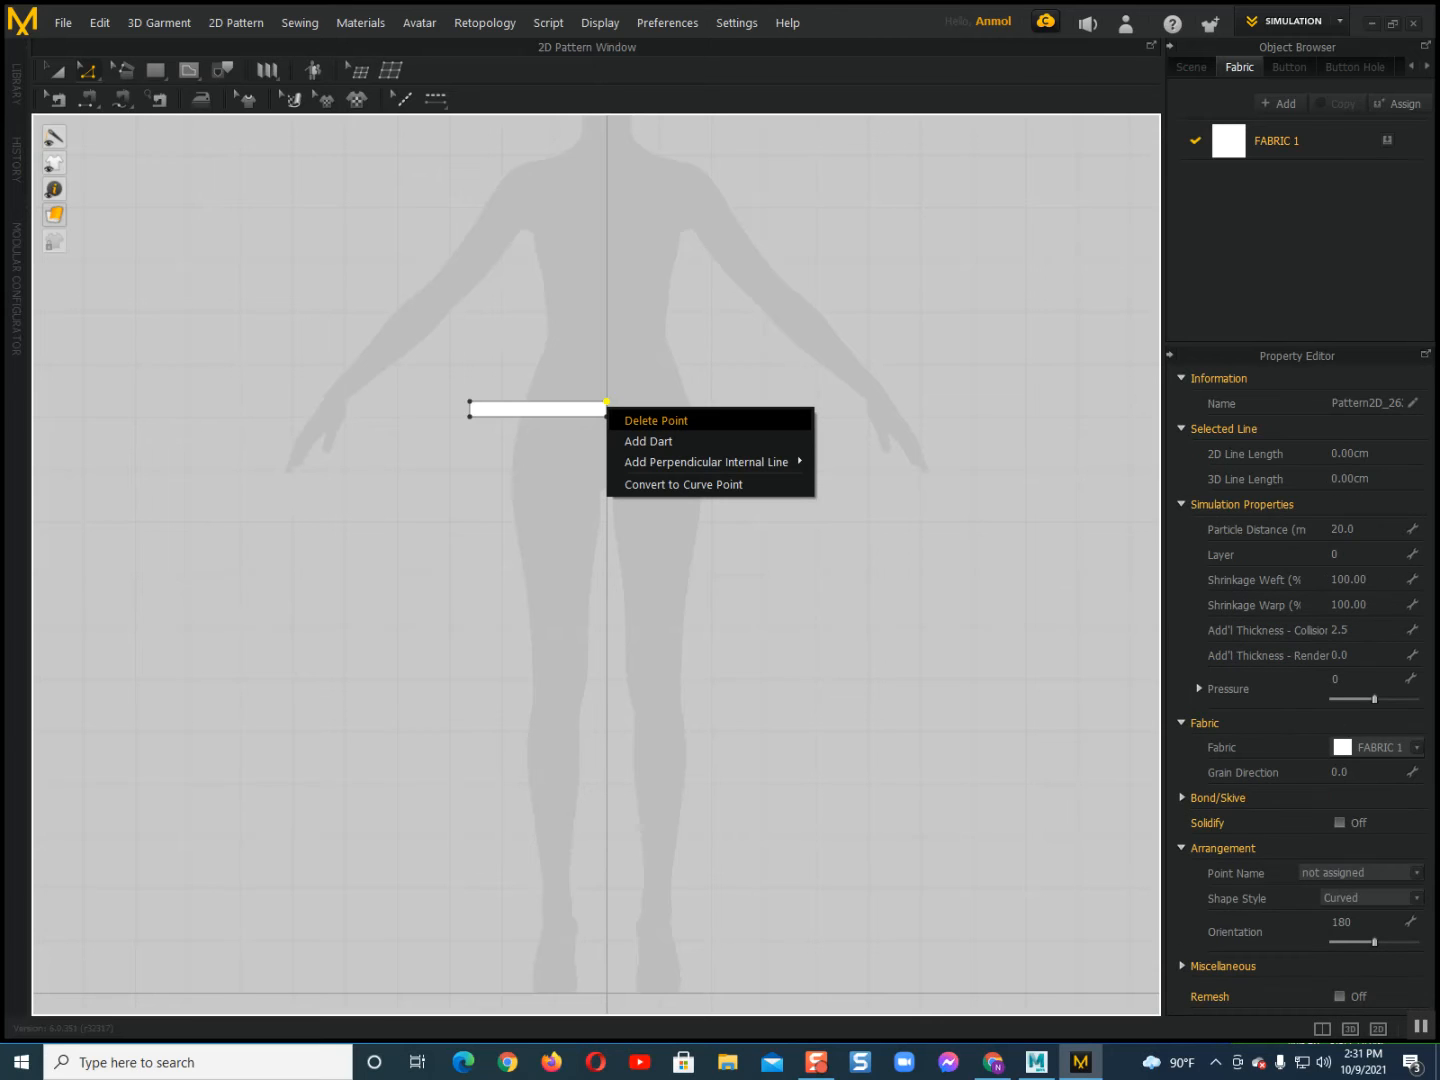
key("Escape")
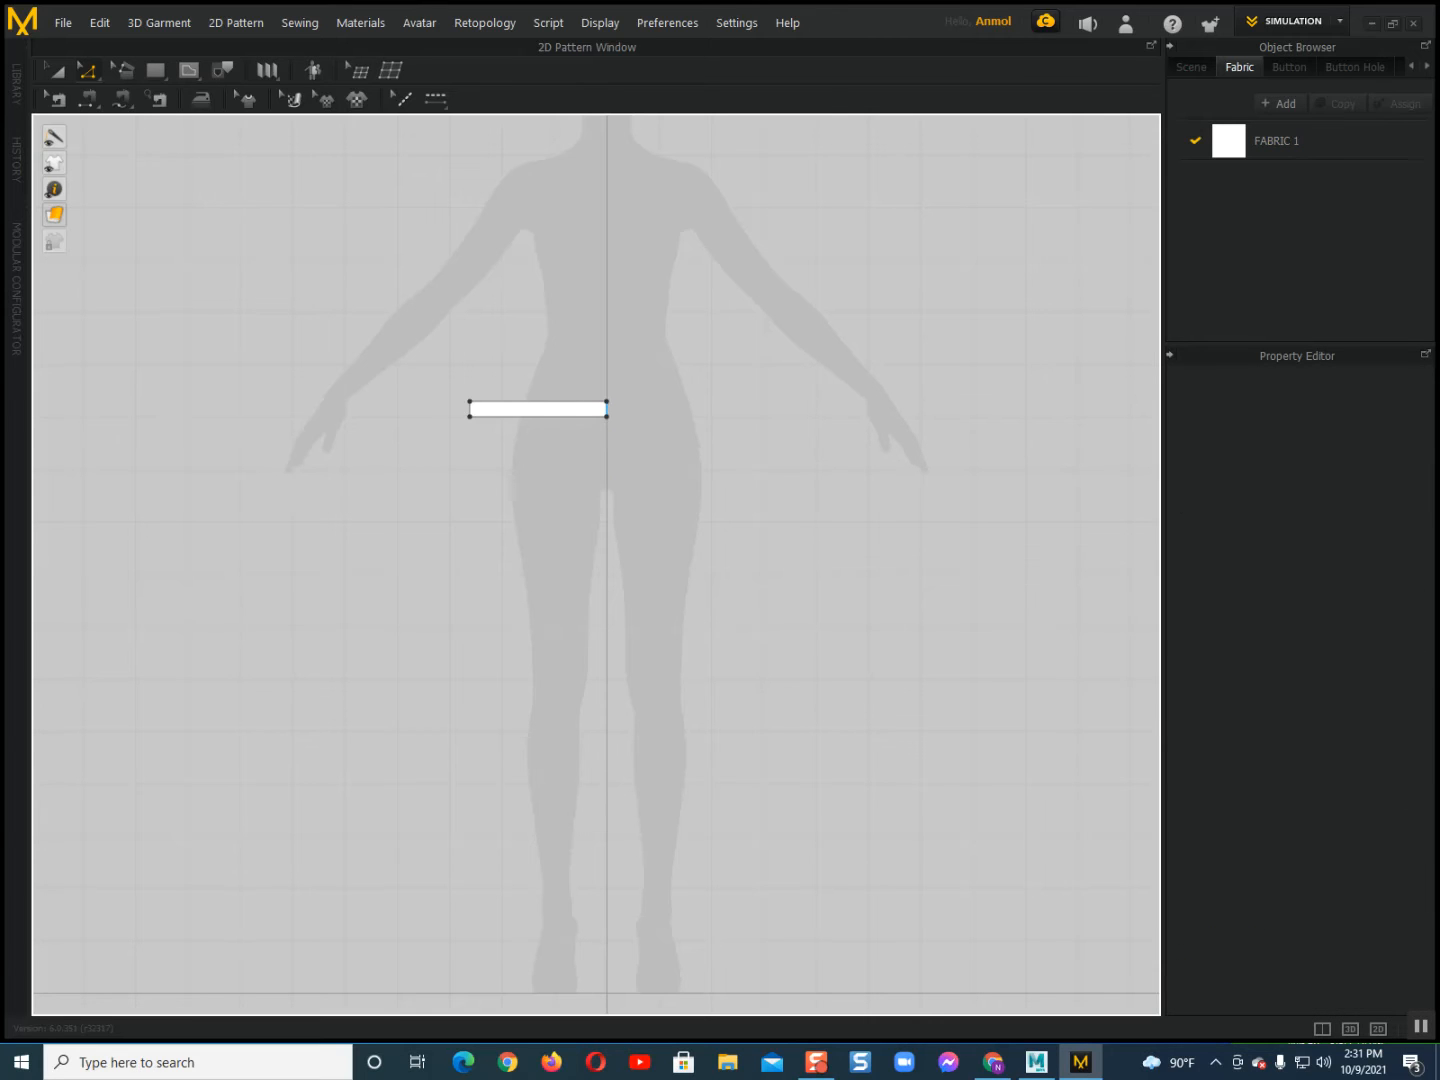
left_click(608, 409)
right_click(607, 407)
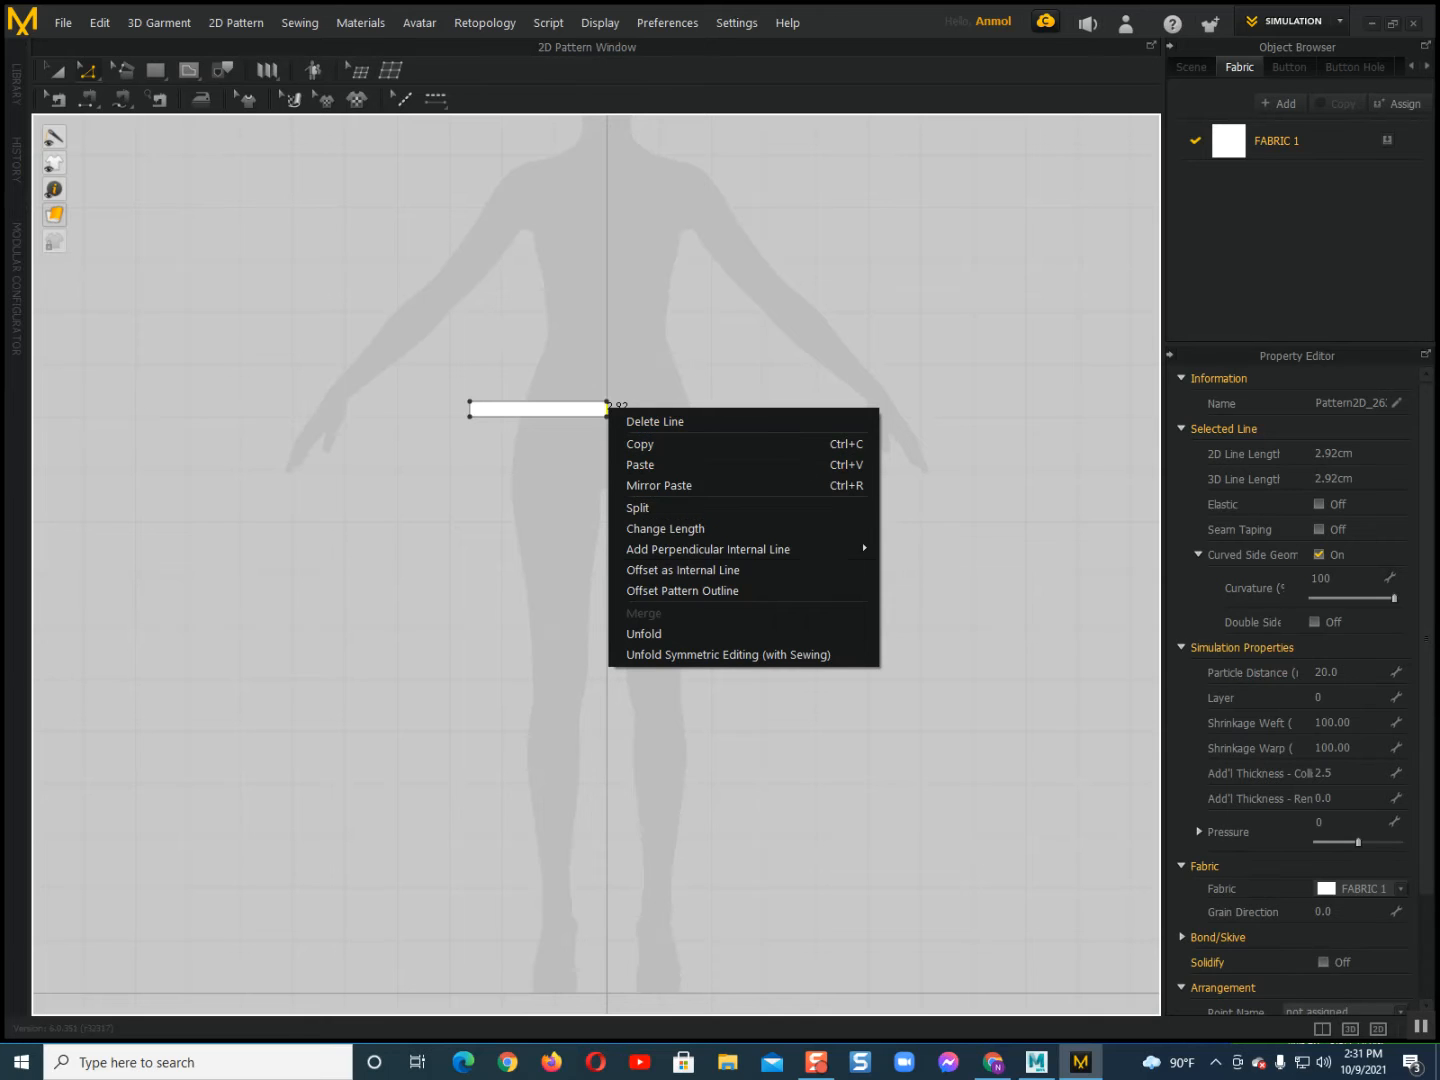
left_click(644, 634)
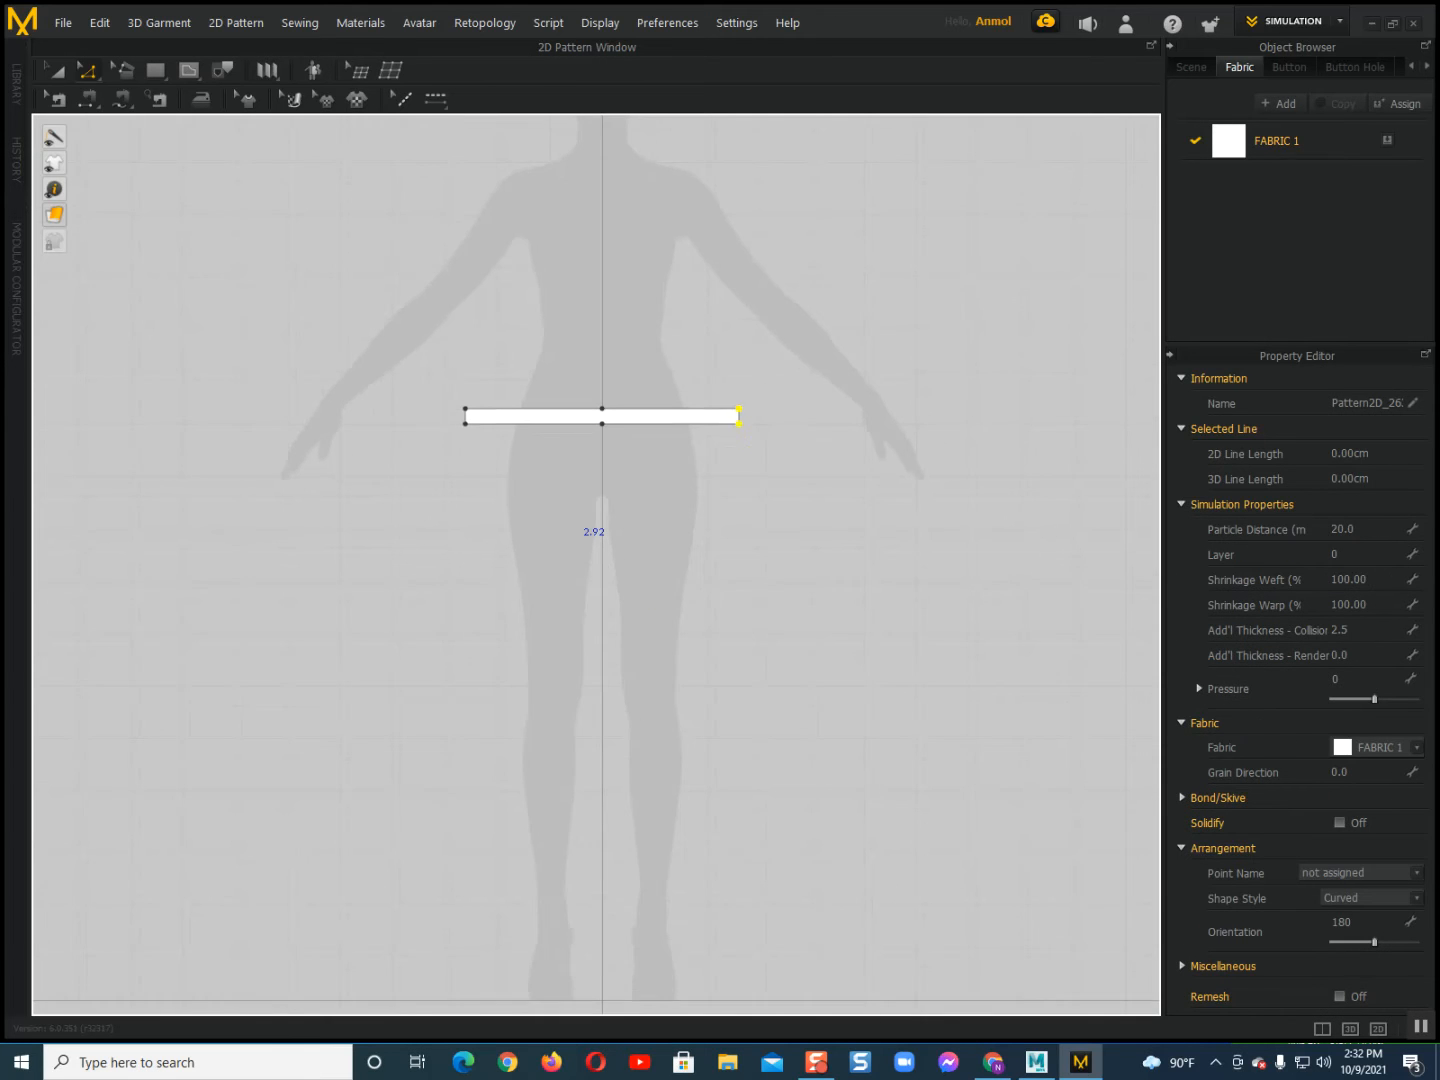
left_click(499, 523)
scroll(506, 524, "down", 2)
middle_click_drag(506, 523, 492, 475)
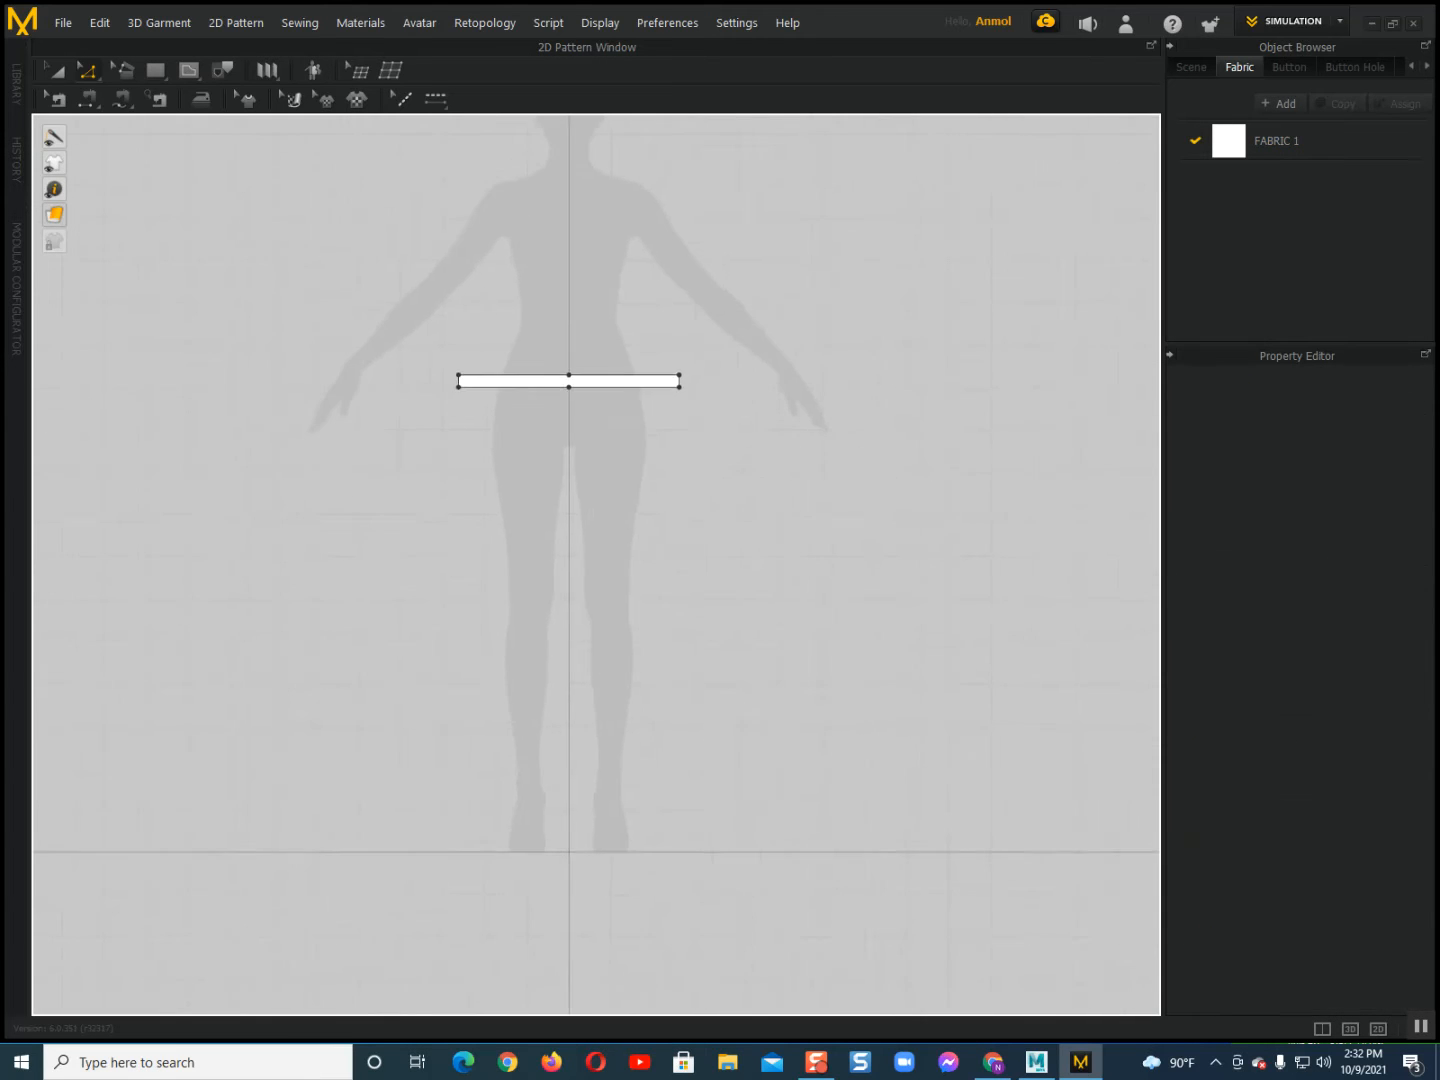
scroll(512, 450, "up", 2)
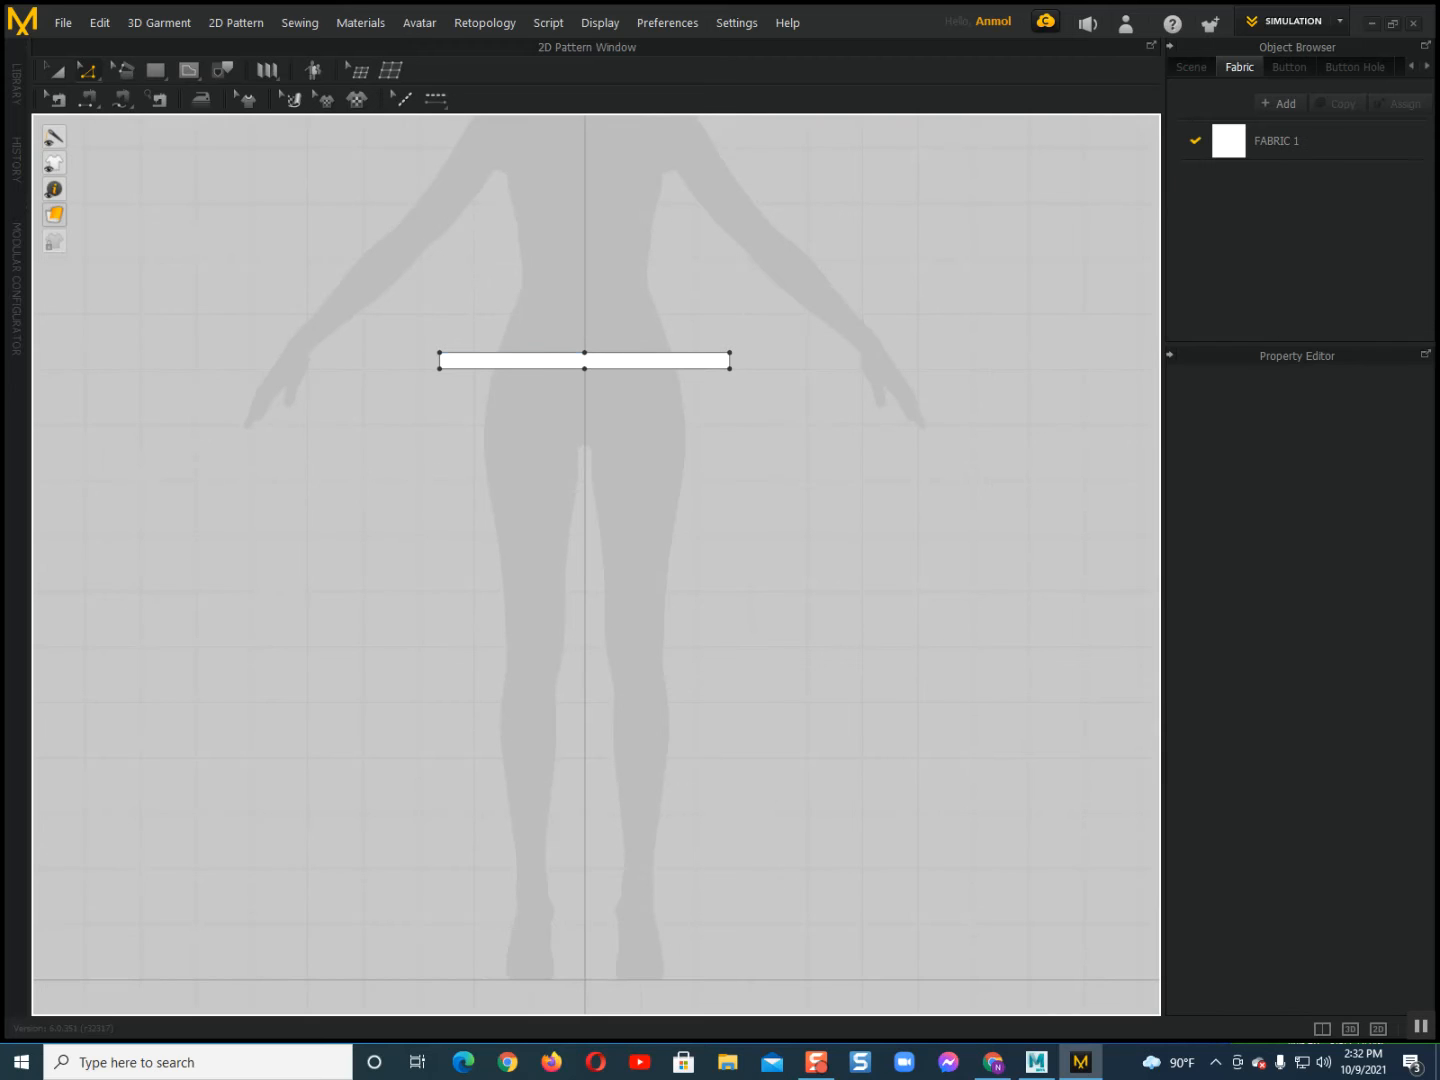
Draw a vertical internal line through the middle of the unfolded strip, from one long edge to the other.
left_click(155, 70)
left_click(188, 70)
left_click(584, 368)
left_click(584, 352)
left_click(584, 368)
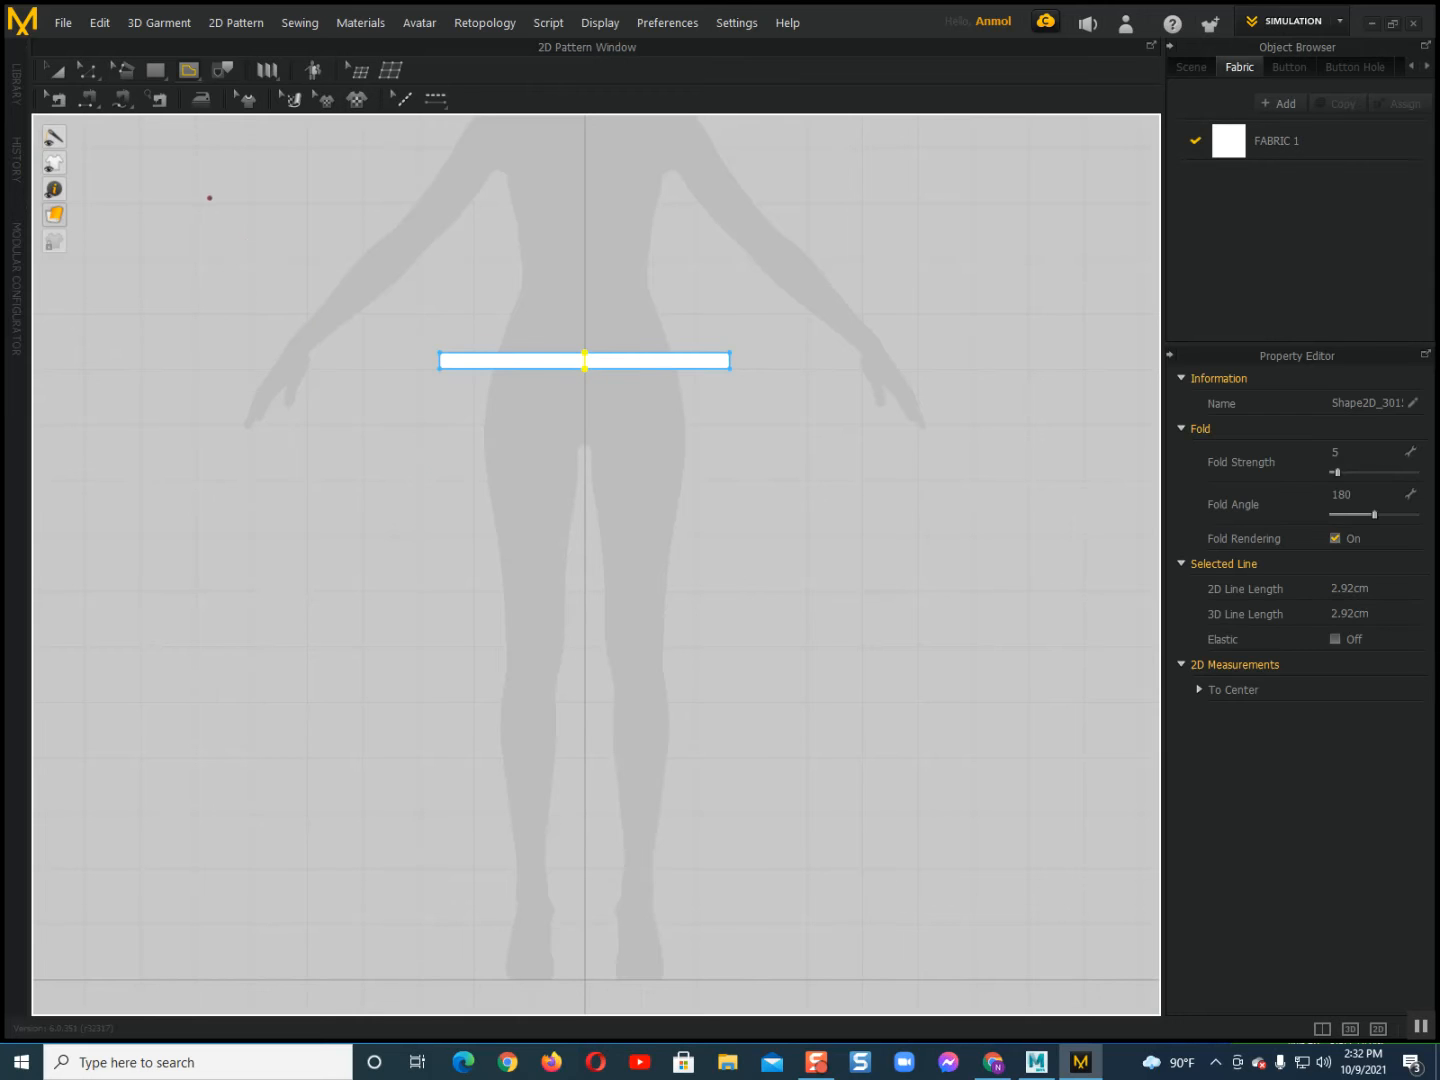
left_click(88, 69)
key("Escape")
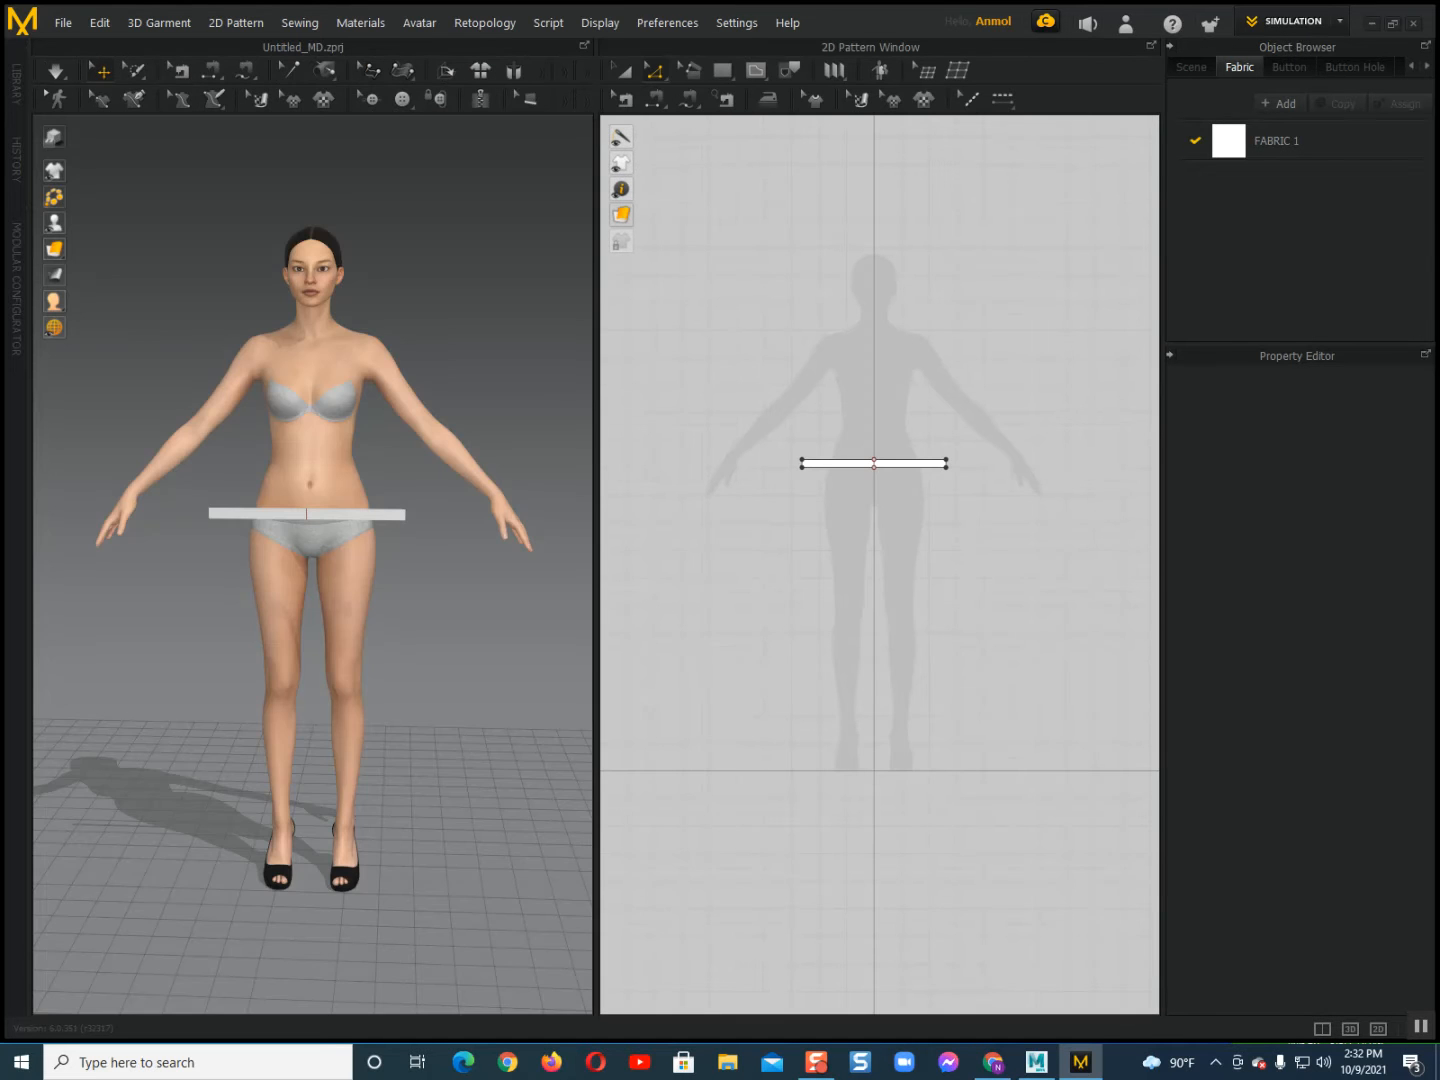
Select the strip in 3D and examine its length and position at the avatar's hips from several angles.
scroll(312, 564, "down", 1)
right_click_drag(400, 564, 300, 600)
scroll(313, 564, "down", 1)
left_click(257, 568)
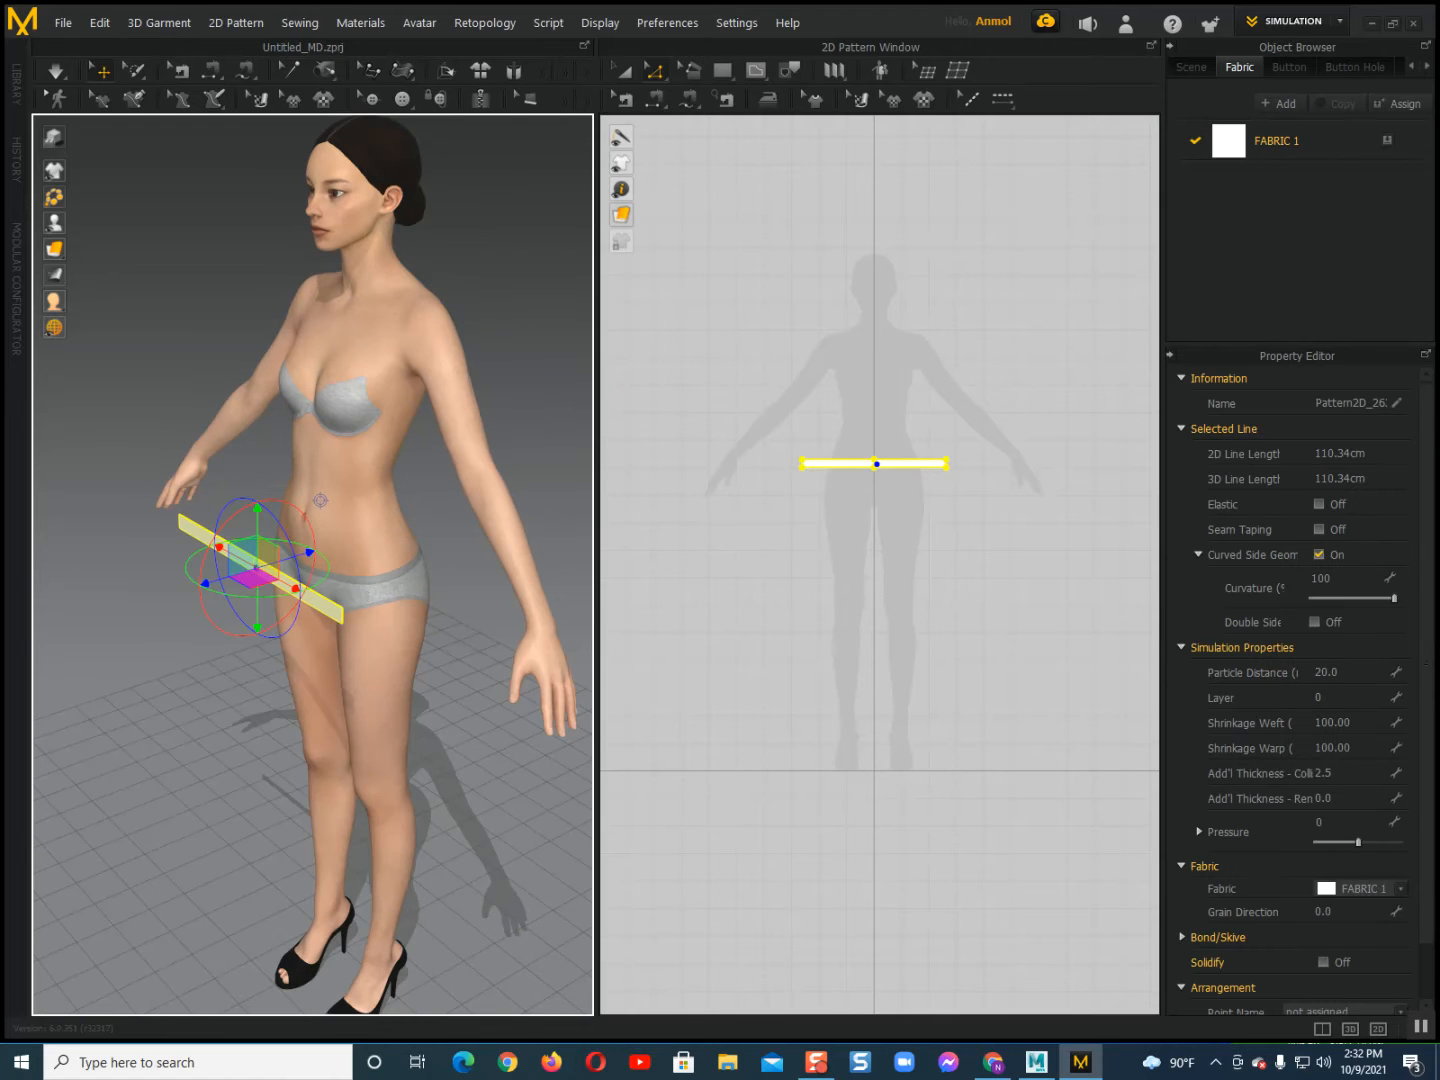
left_click_drag(319, 500, 369, 485)
right_click_drag(369, 485, 478, 491)
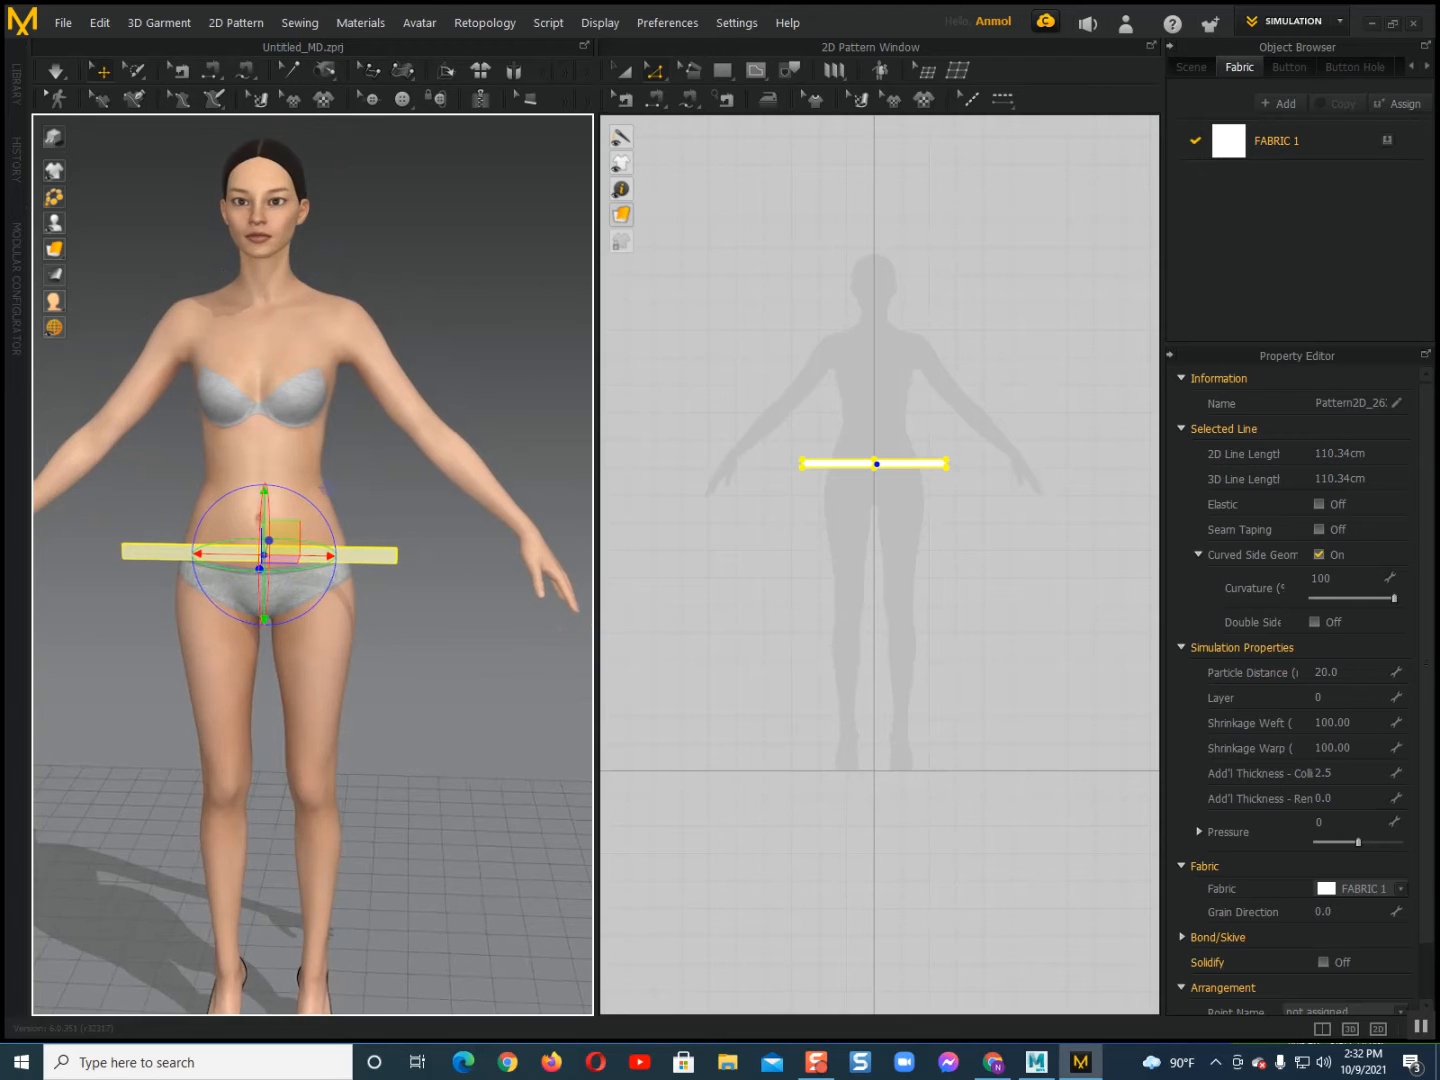
scroll(313, 564, "down", 1)
scroll(330, 485, "down", 1)
scroll(331, 483, "up", 1)
right_click_drag(331, 483, 345, 479)
middle_click_drag(344, 479, 385, 491)
mouse_move(385, 491)
right_mouse_down()
mouse_move(398, 460)
mouse_move(390, 473)
right_mouse_up()
middle_click_drag(779, 397, 777, 394)
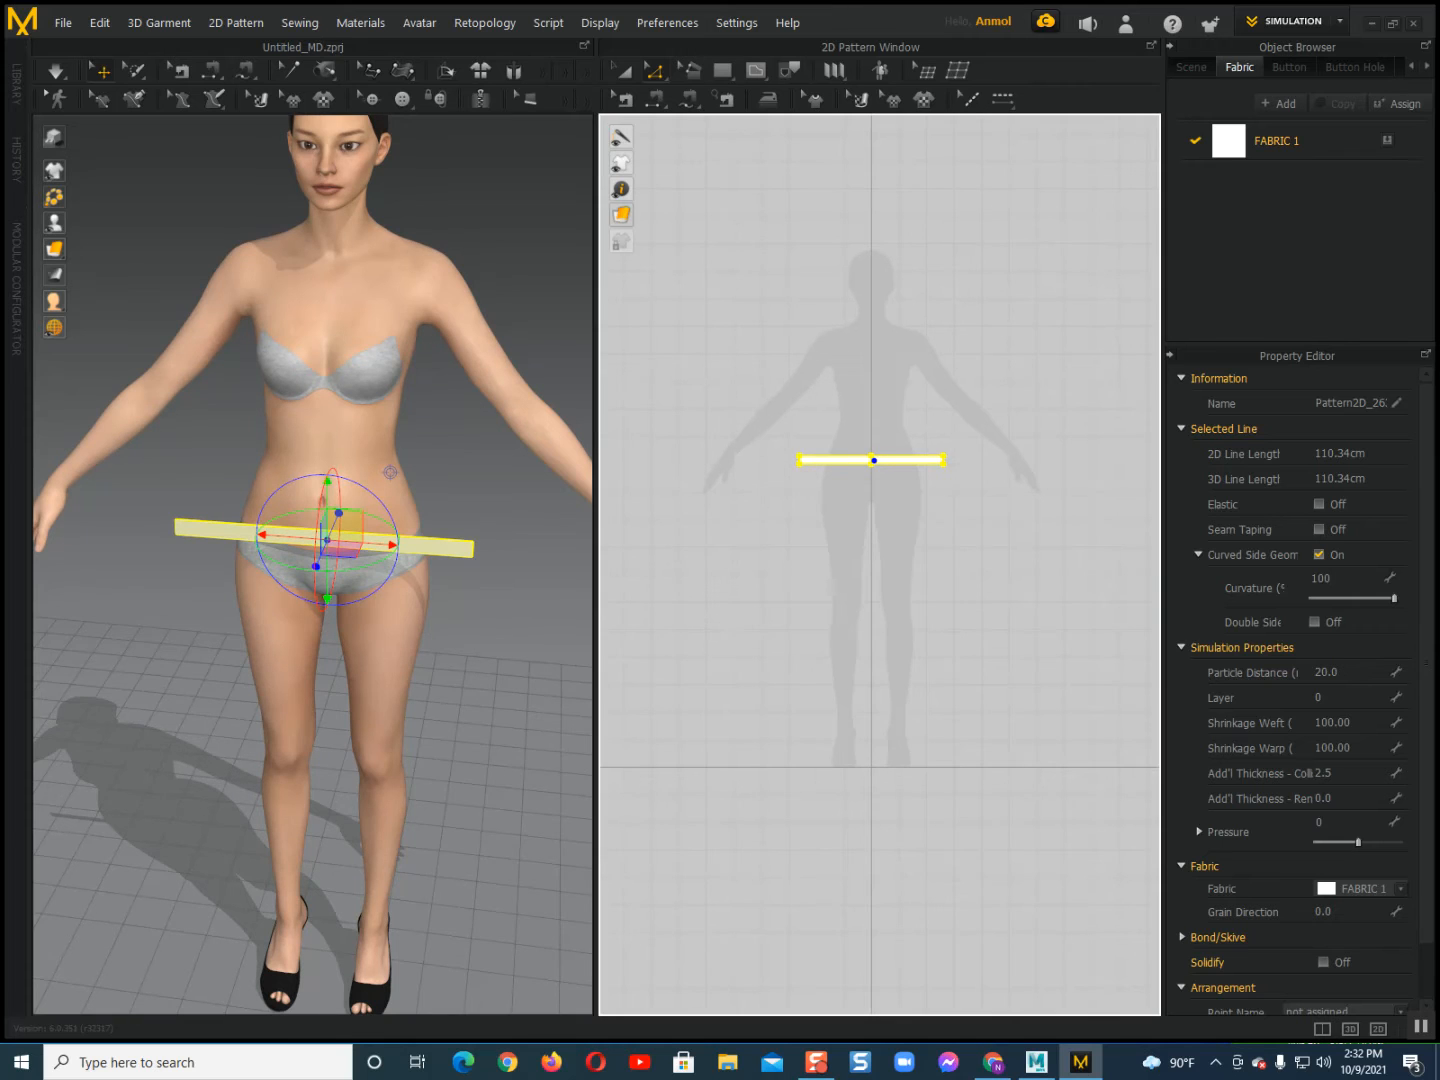
scroll(896, 466, "up", 2)
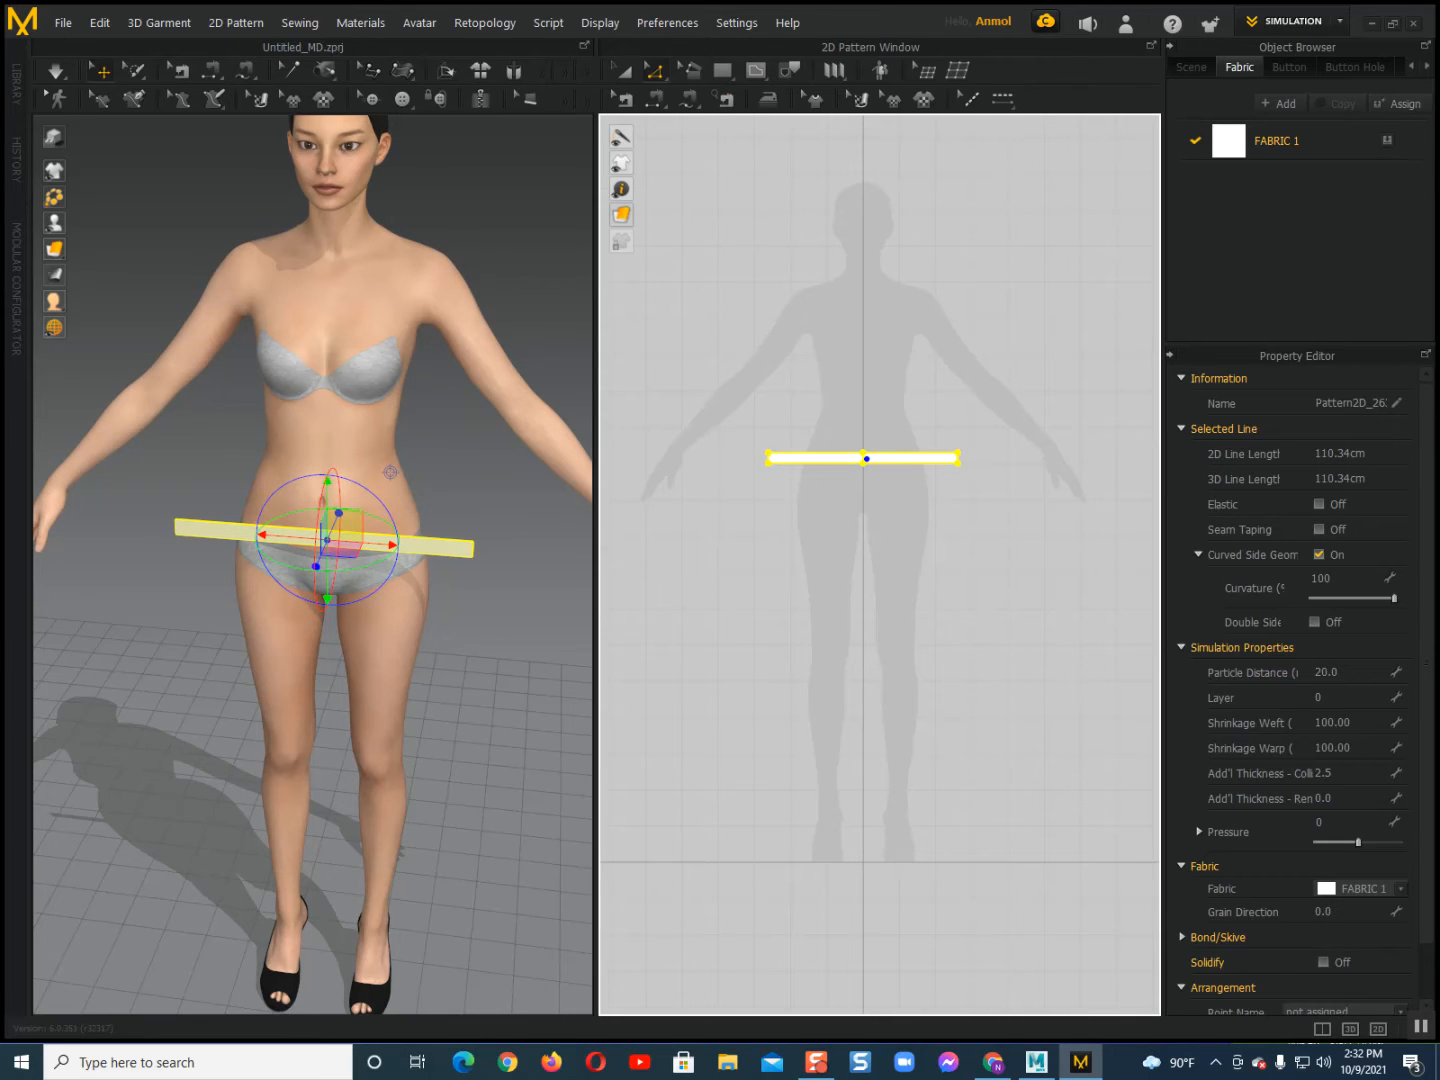
Delete the unfolded half of the strip, keeping only the half on the original side of the centre line.
left_click(943, 423)
left_click_drag(943, 423, 998, 528)
key("Delete")
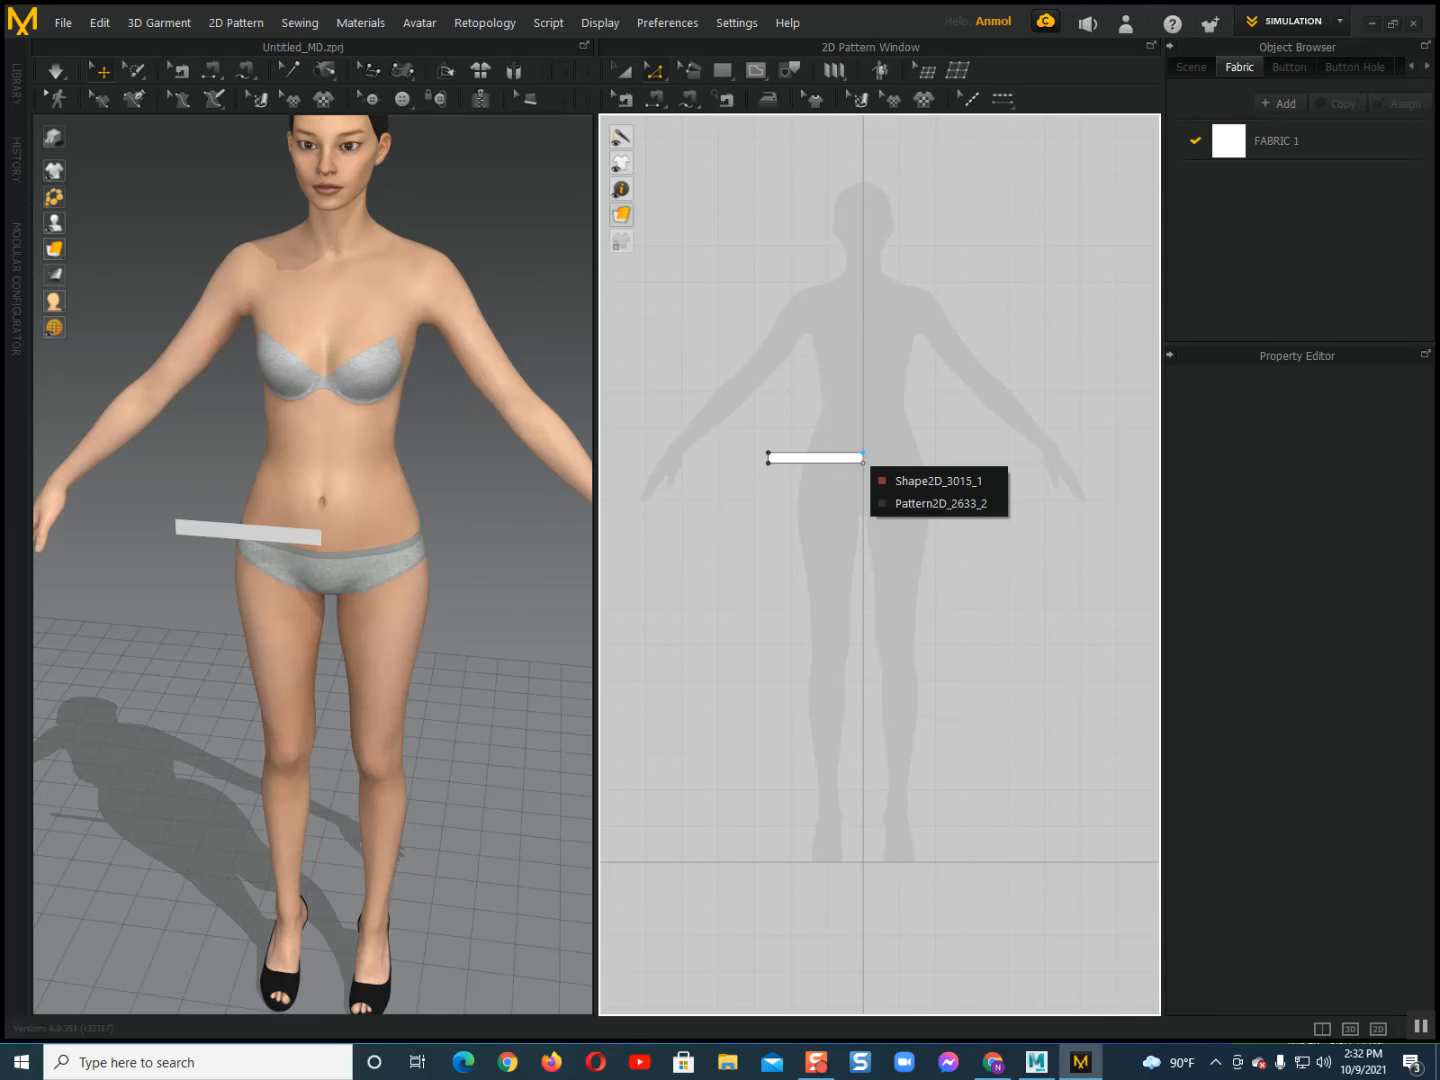
Lengthen the half strip outward to about 45.5 cm and unfold it about its edge on the centre line.
scroll(856, 462, "up", 3)
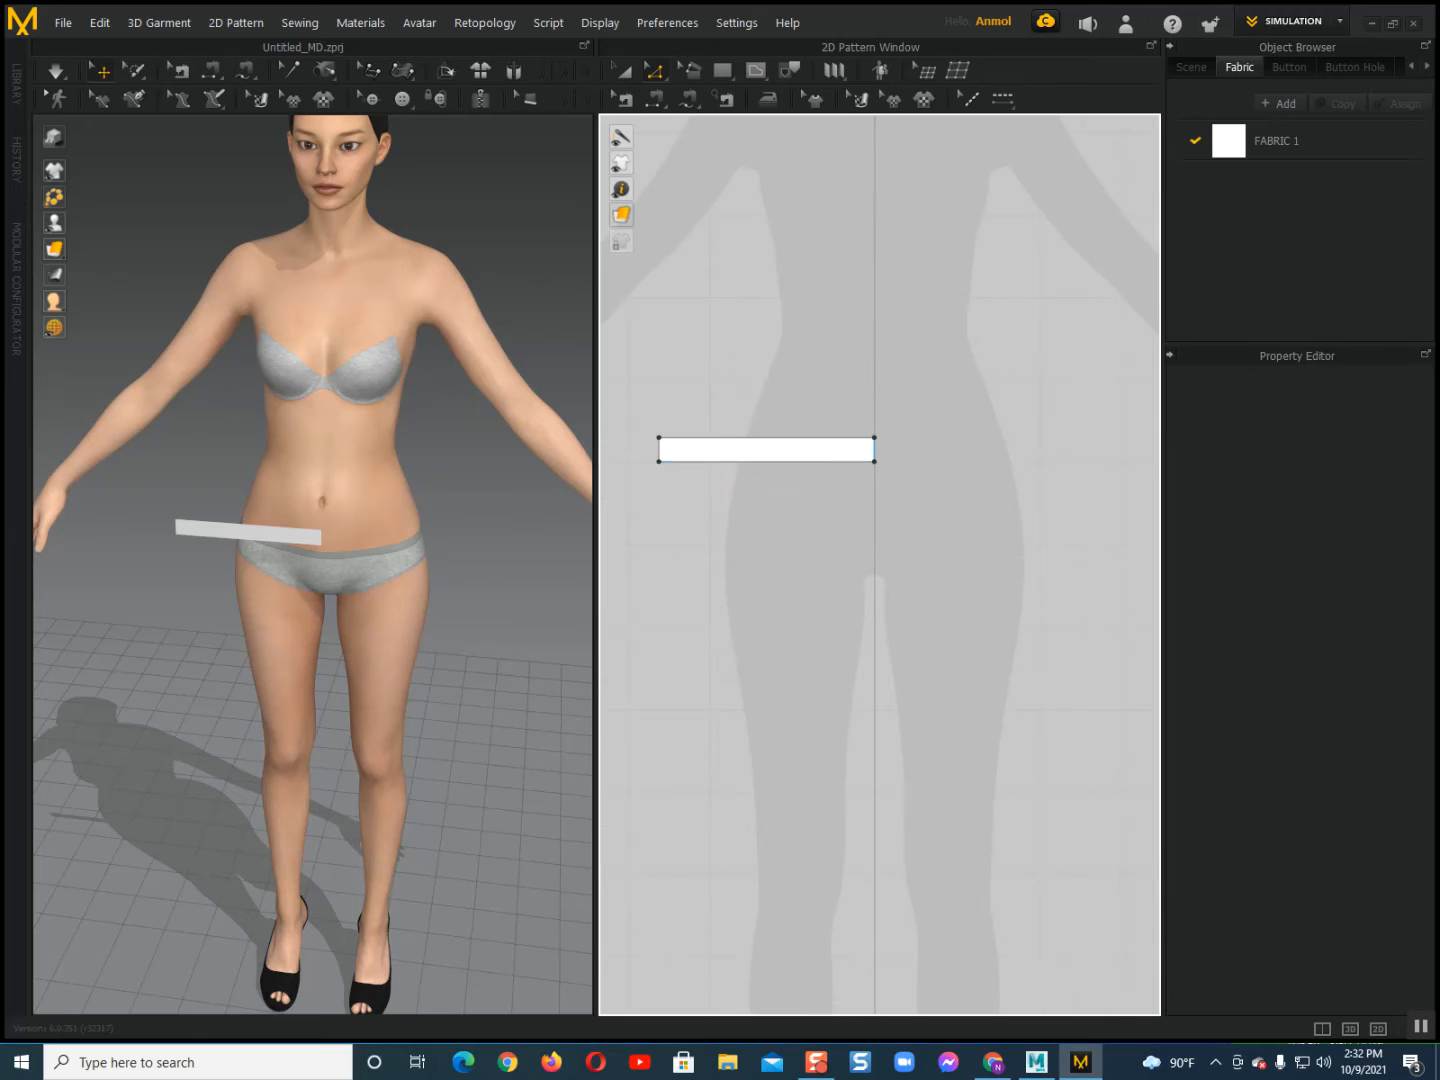
left_click(659, 448)
left_click_drag(660, 449, 661, 506)
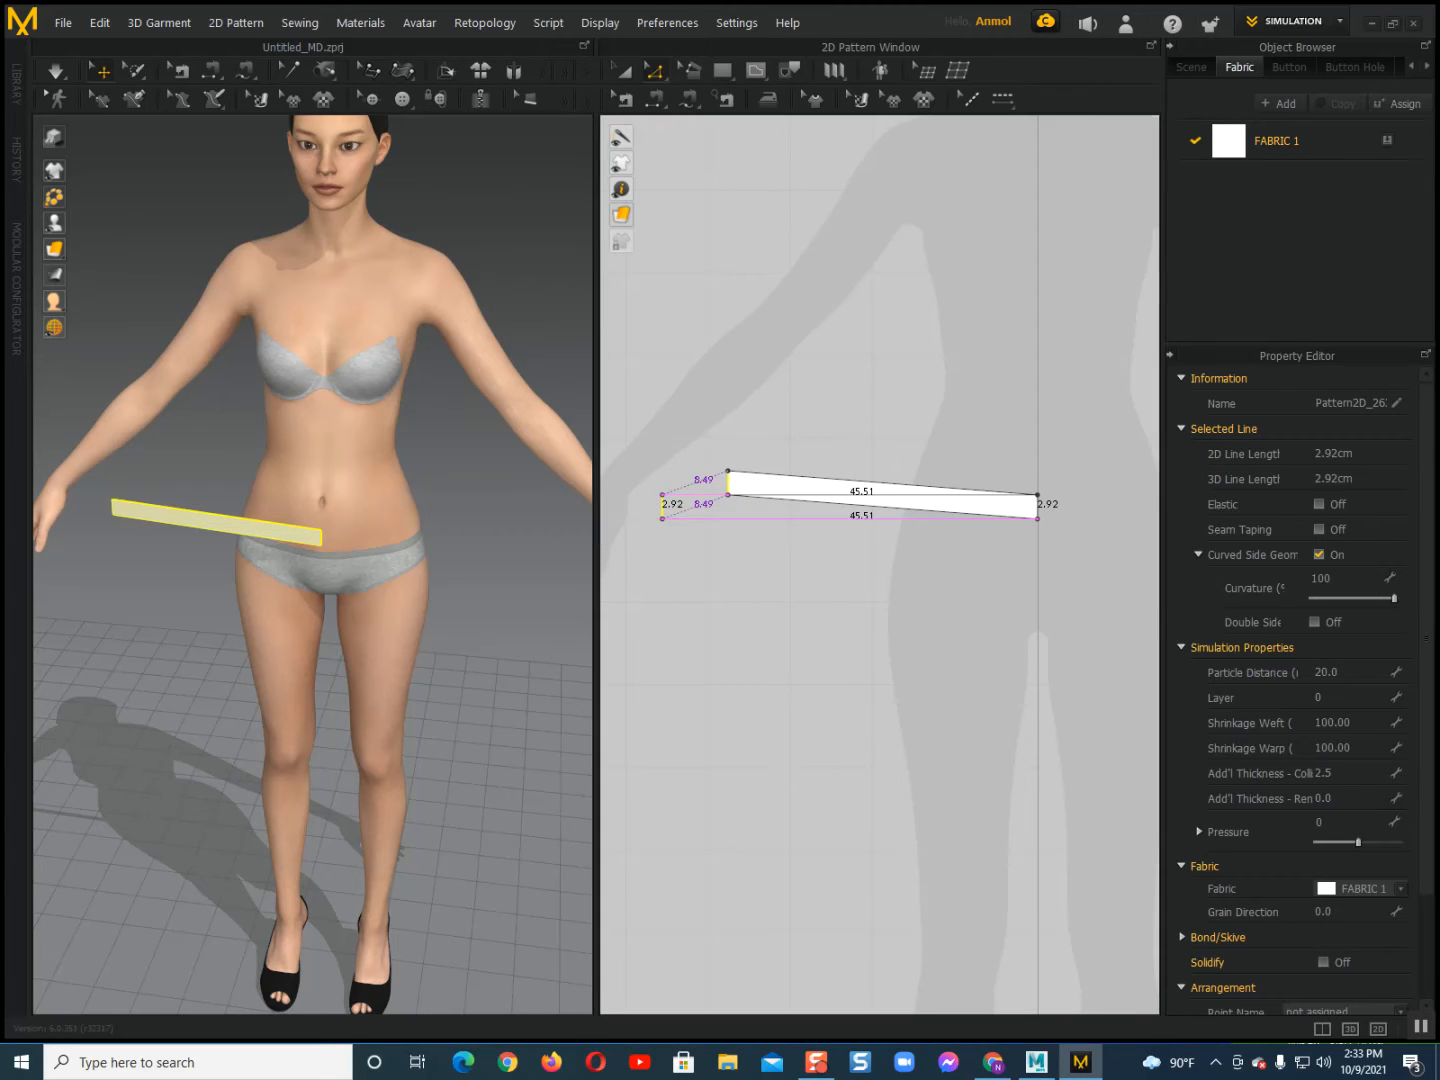
left_click_drag(662, 507, 661, 506)
right_click(1037, 506)
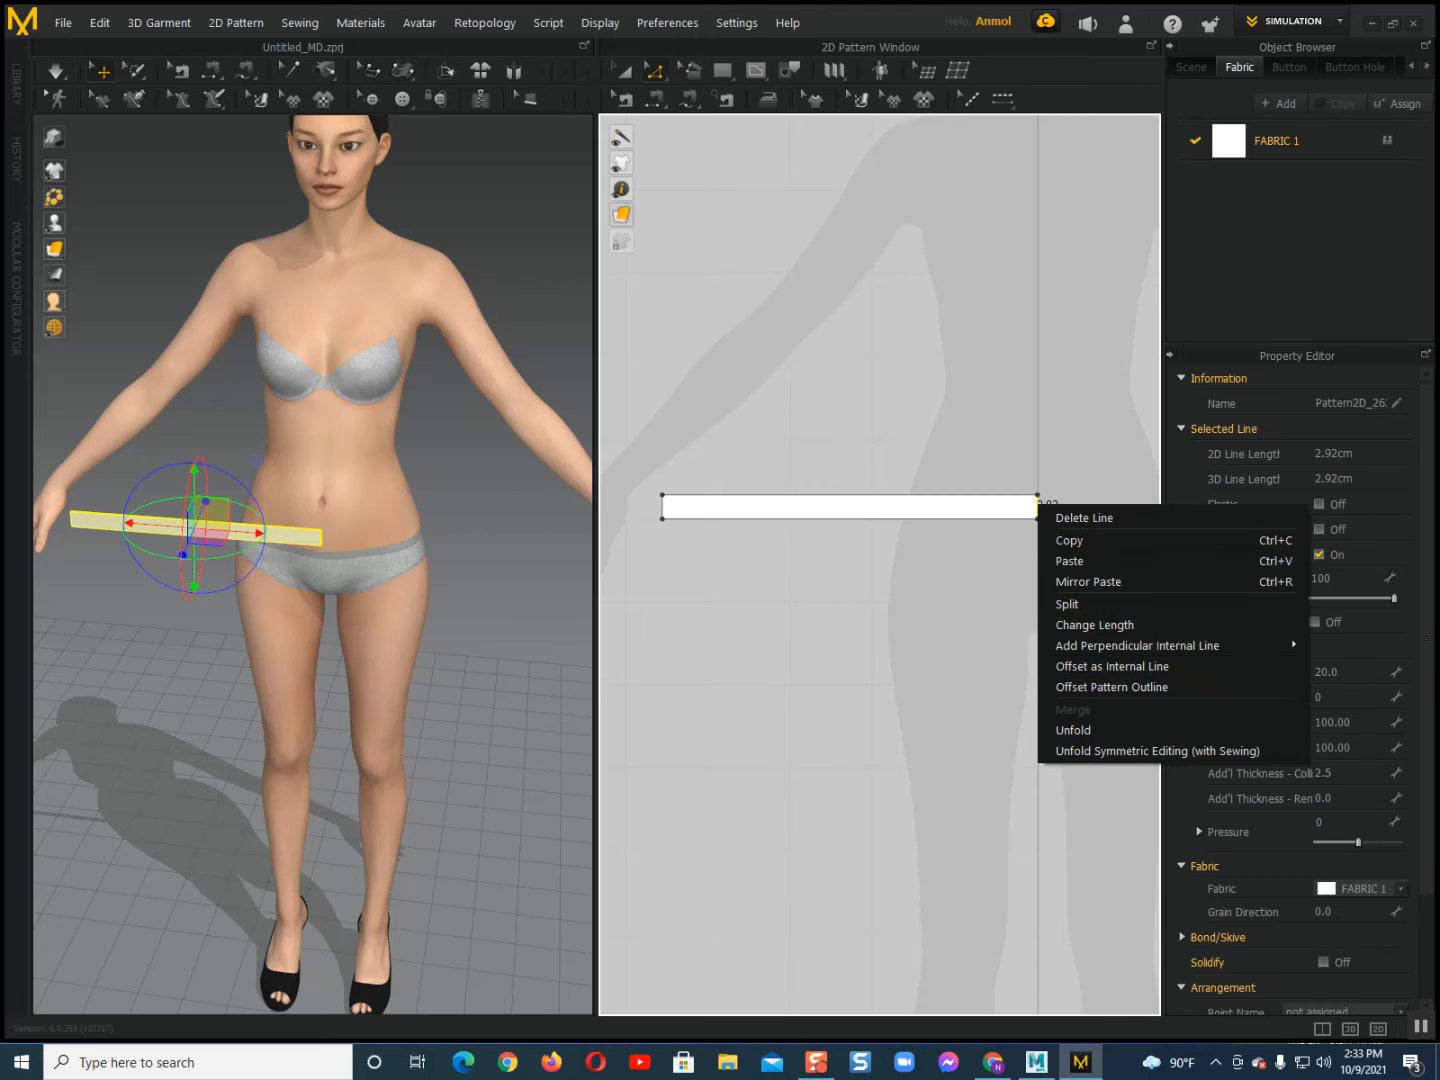
left_click(1073, 731)
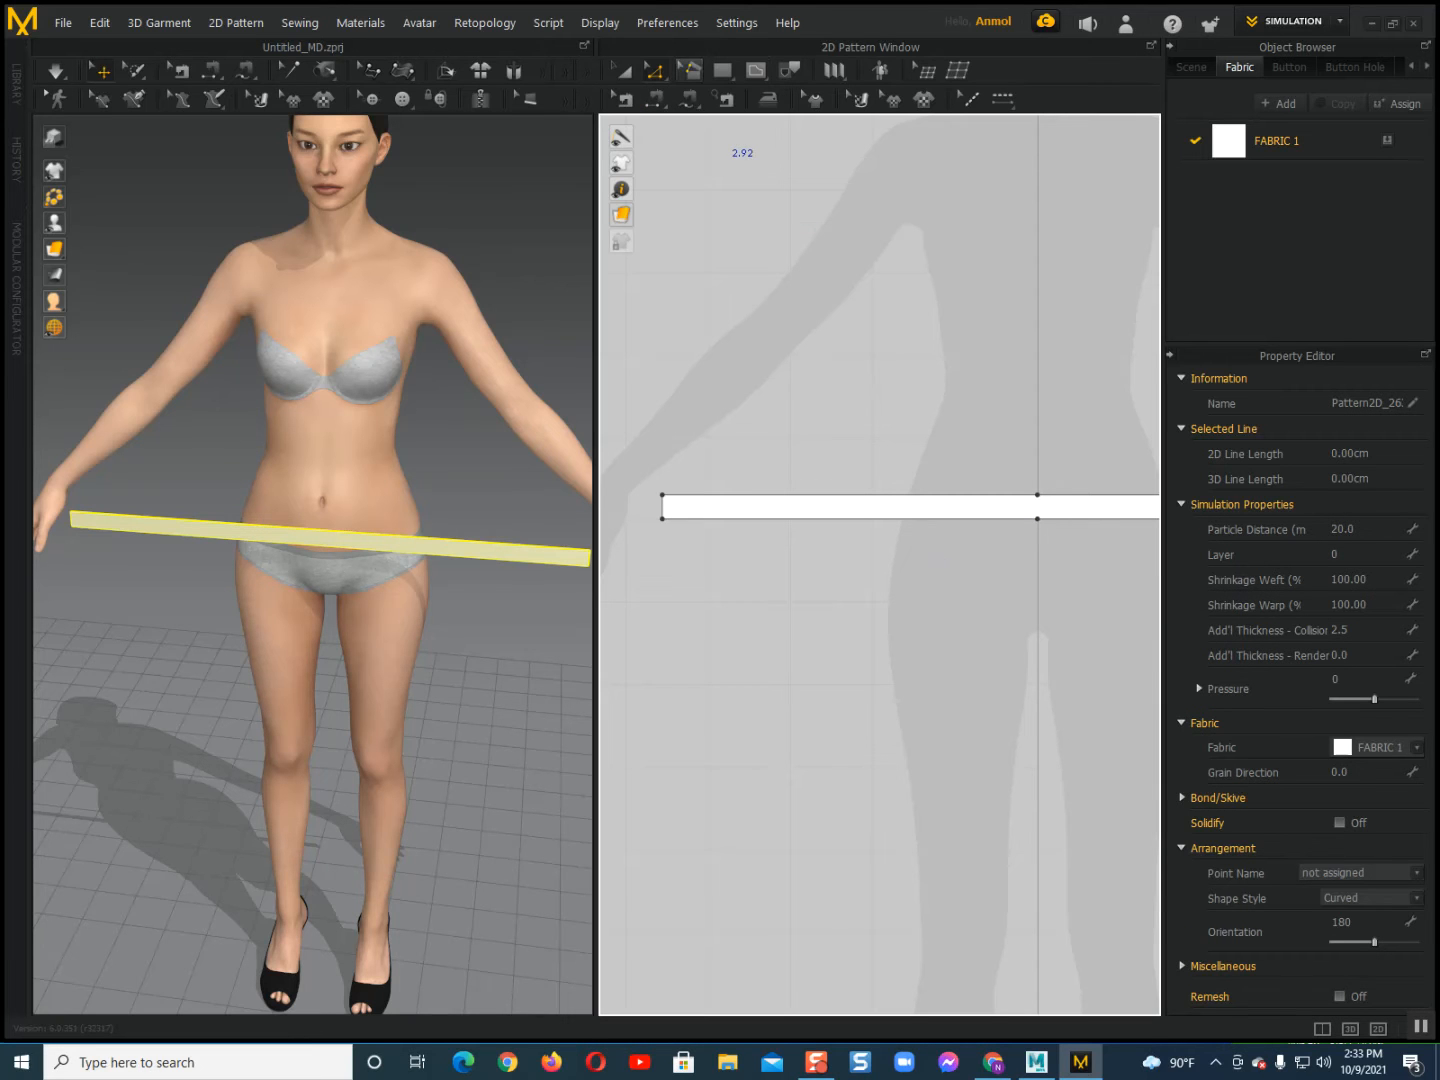
Draw a vertical internal line across the middle of the lengthened strip, on the avatar's centre line.
left_click(756, 70)
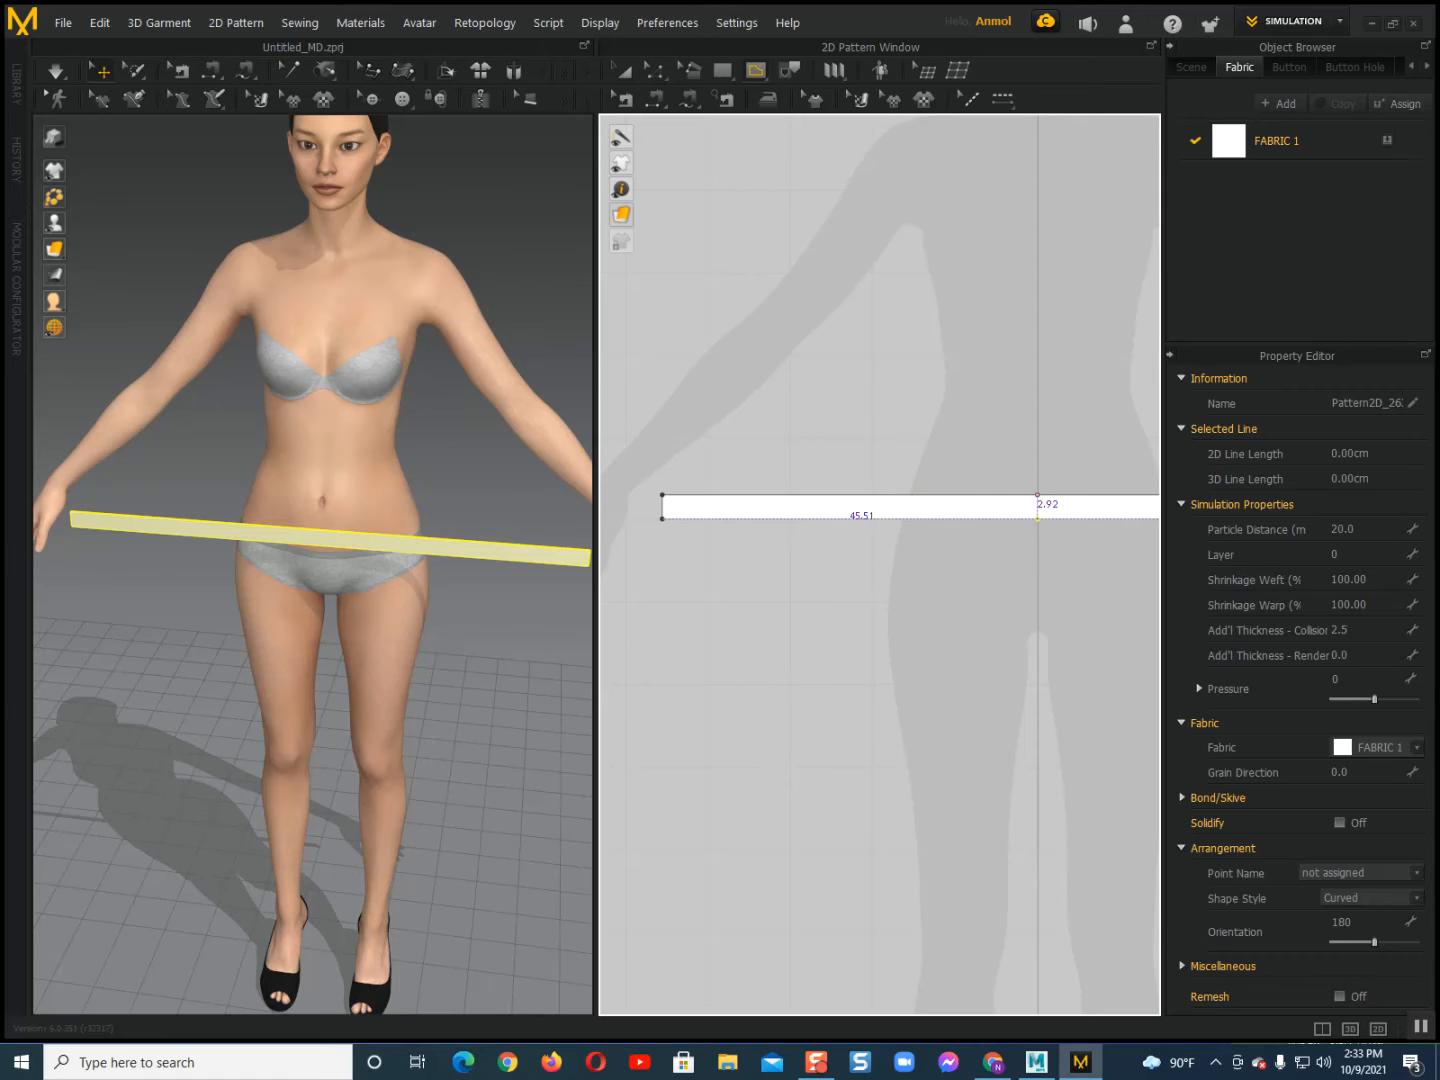
left_click(1037, 508)
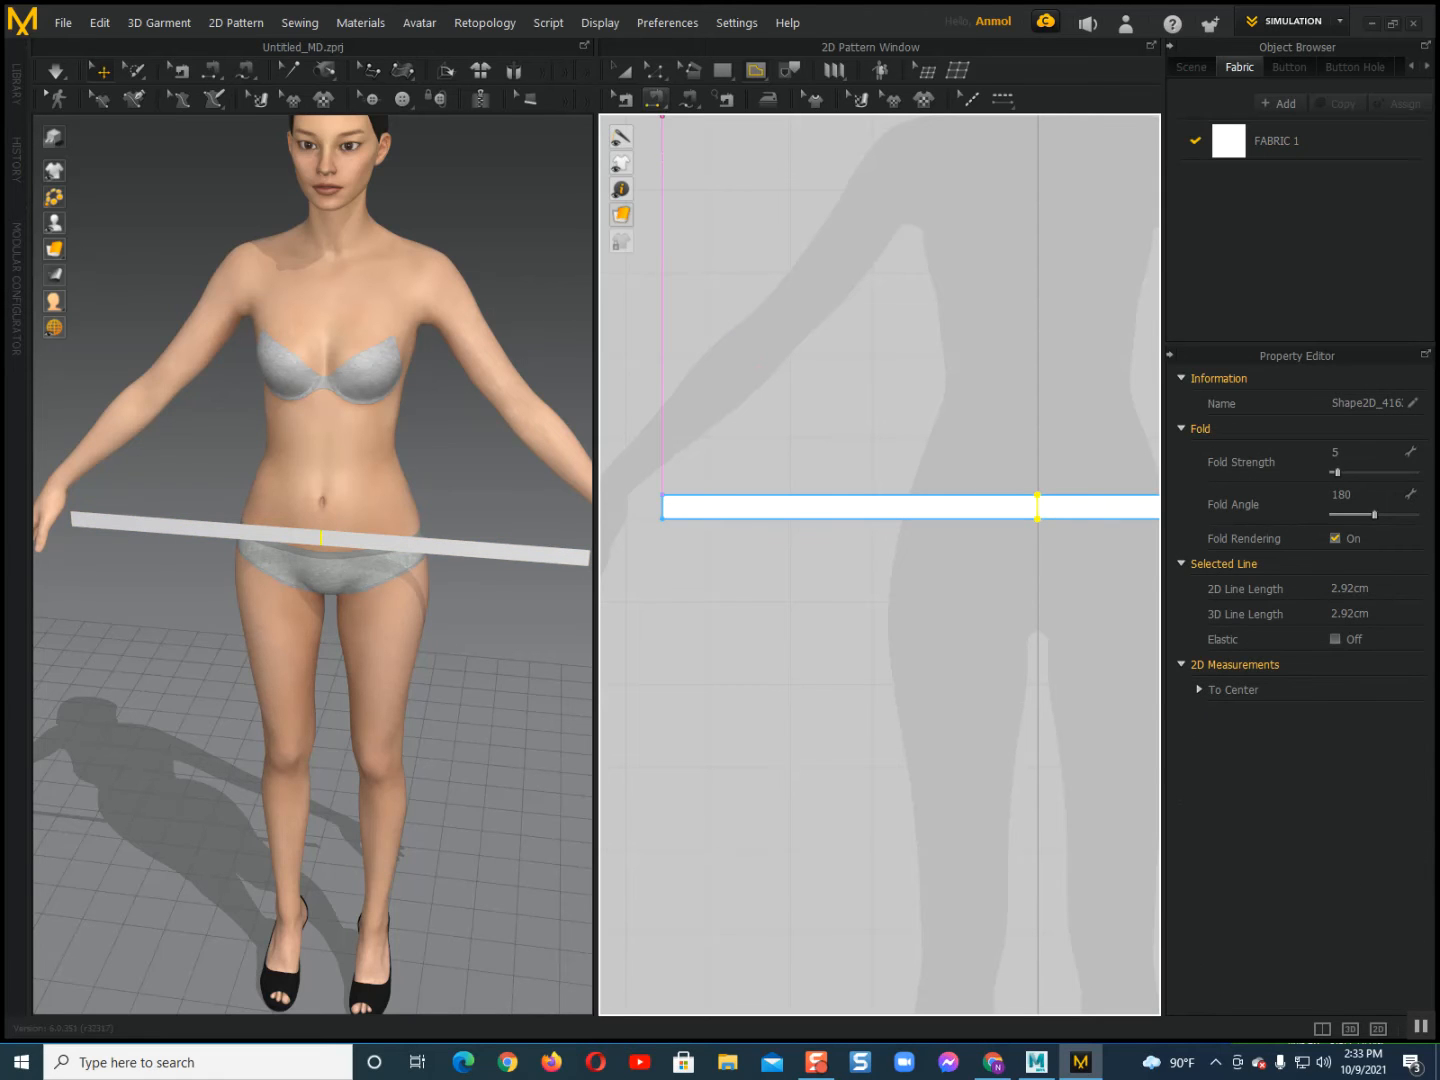
left_click(655, 69)
scroll(1000, 650, "down", 4)
scroll(1000, 651, "up", 3)
scroll(1000, 651, "down", 2)
key("Escape")
middle_click_drag(1000, 651, 841, 579)
scroll(890, 605, "down", 3)
Select the strip in 3D and move it slightly forward, away from the front of the avatar's hips.
right_click_drag(450, 520, 297, 630)
left_click(289, 587)
left_click(305, 598)
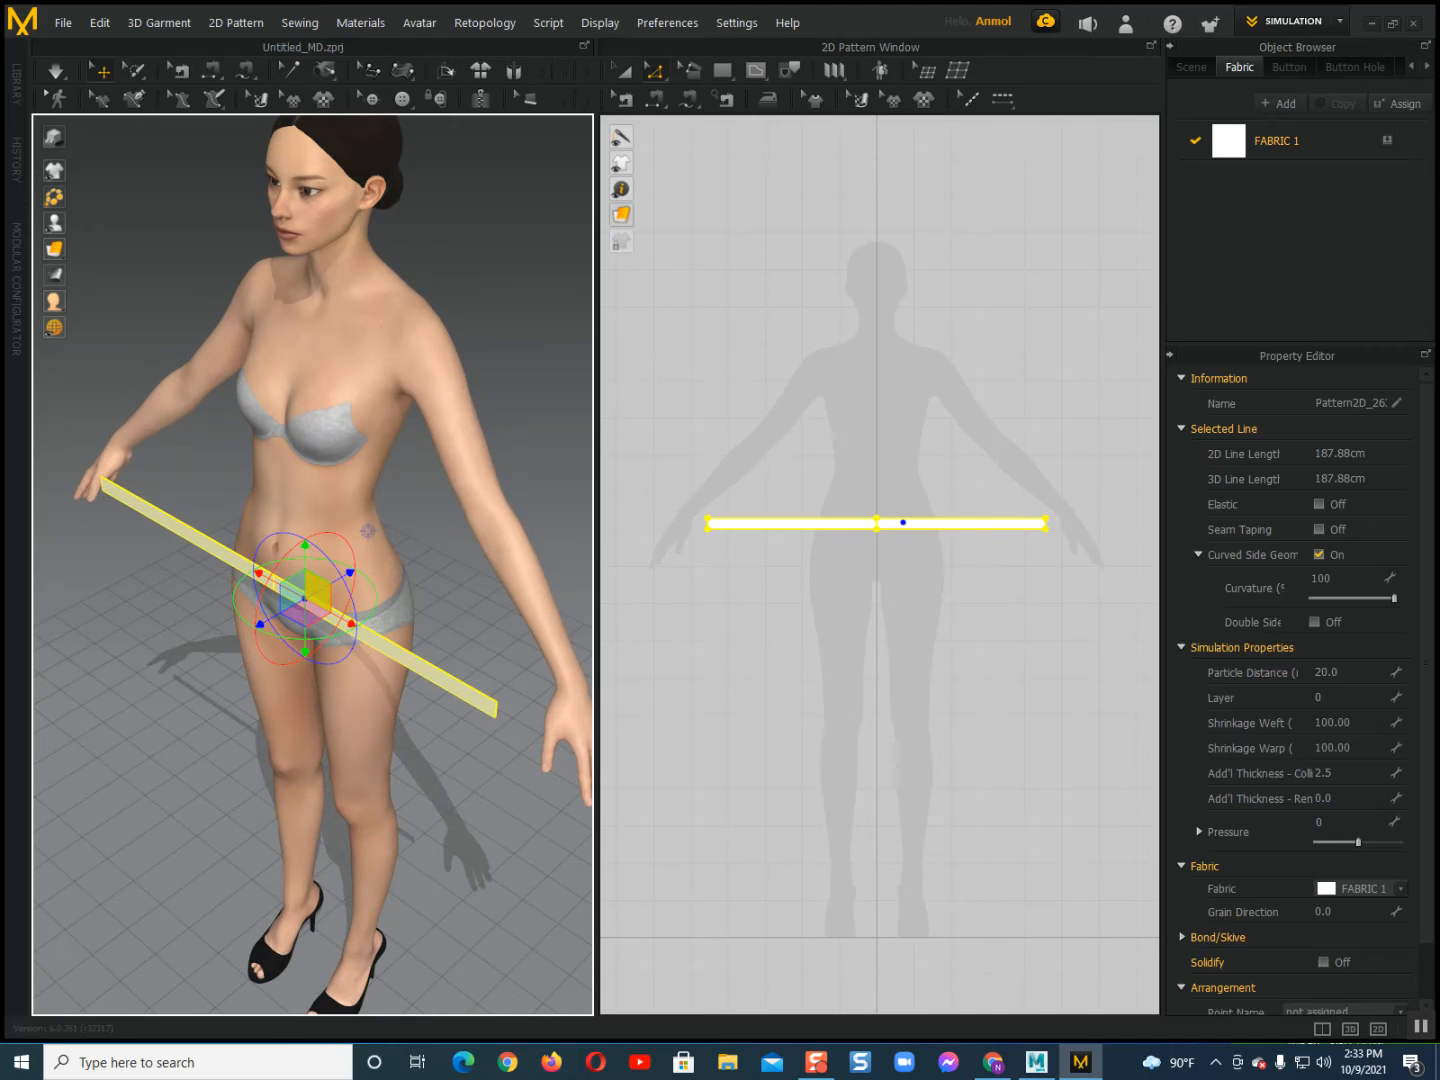
left_click_drag(350, 572, 340, 578)
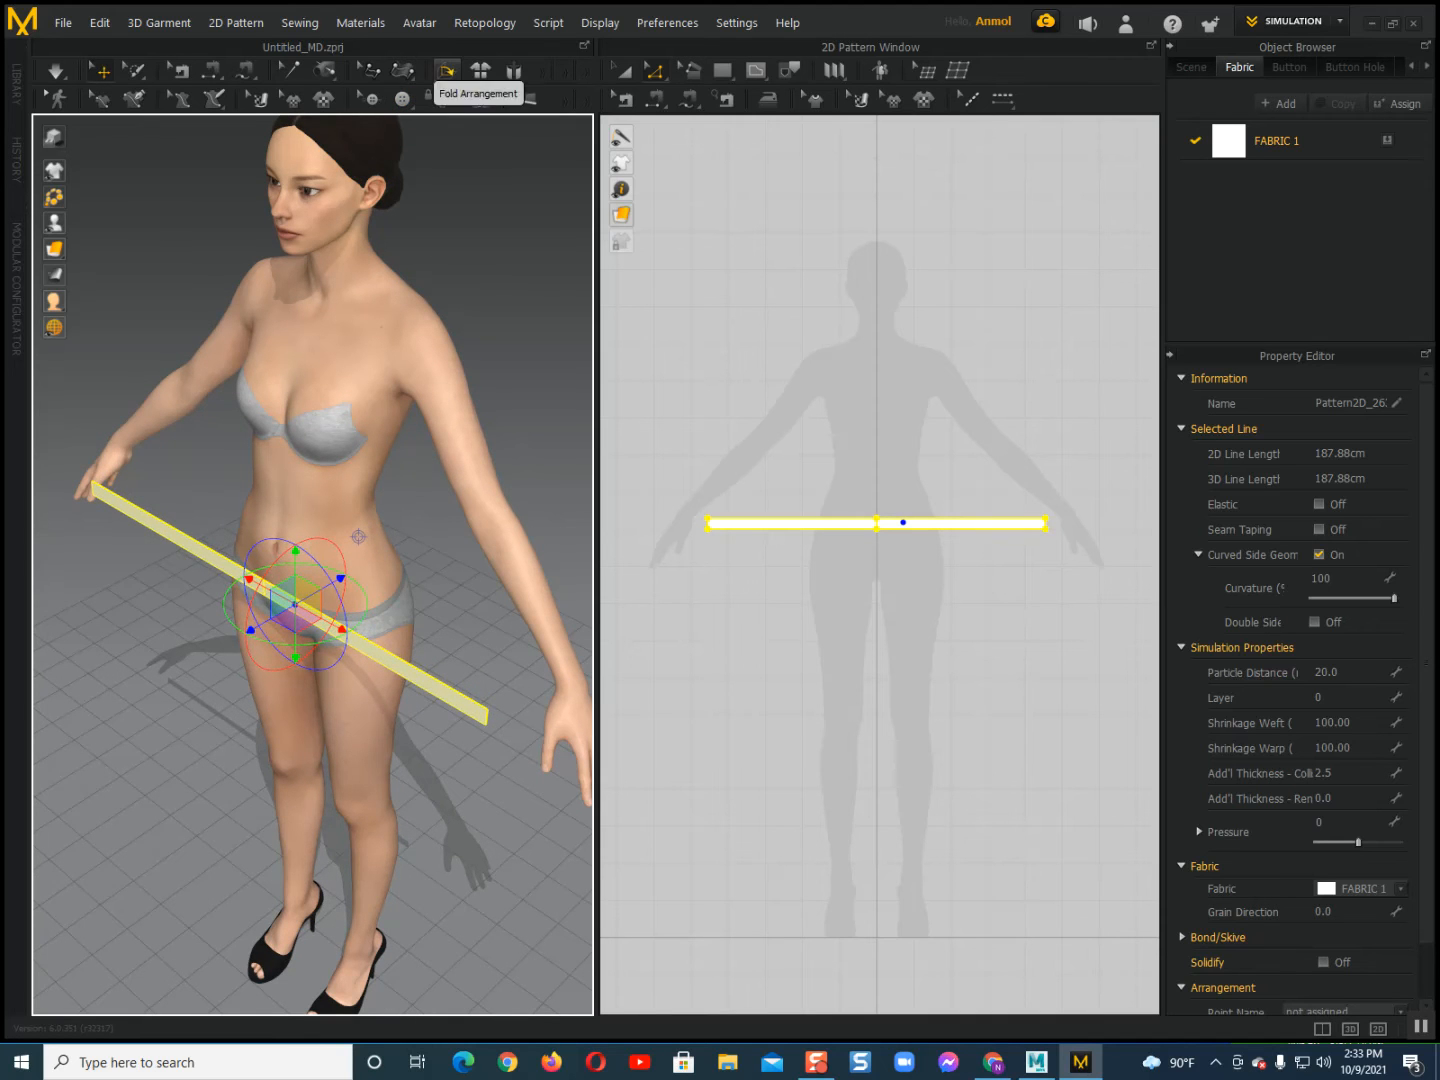
Fold the strip backward in 3D about its central internal line with Fold Arrangement to a fold angle of 95.
left_click(447, 72)
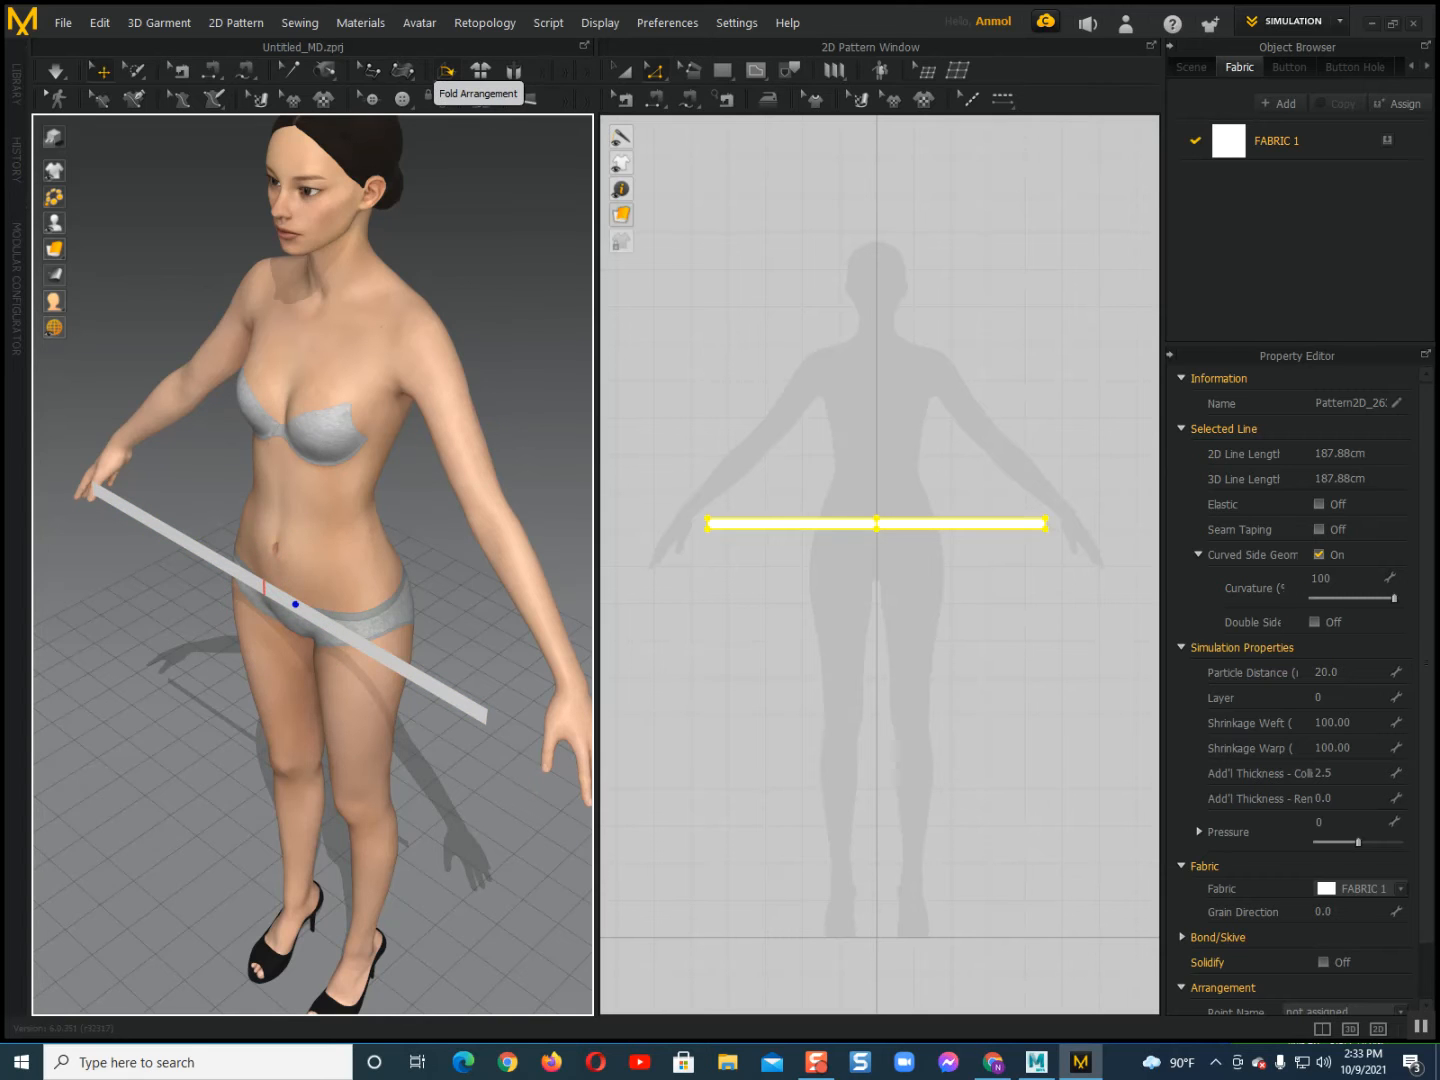
scroll(182, 912, "up", 3)
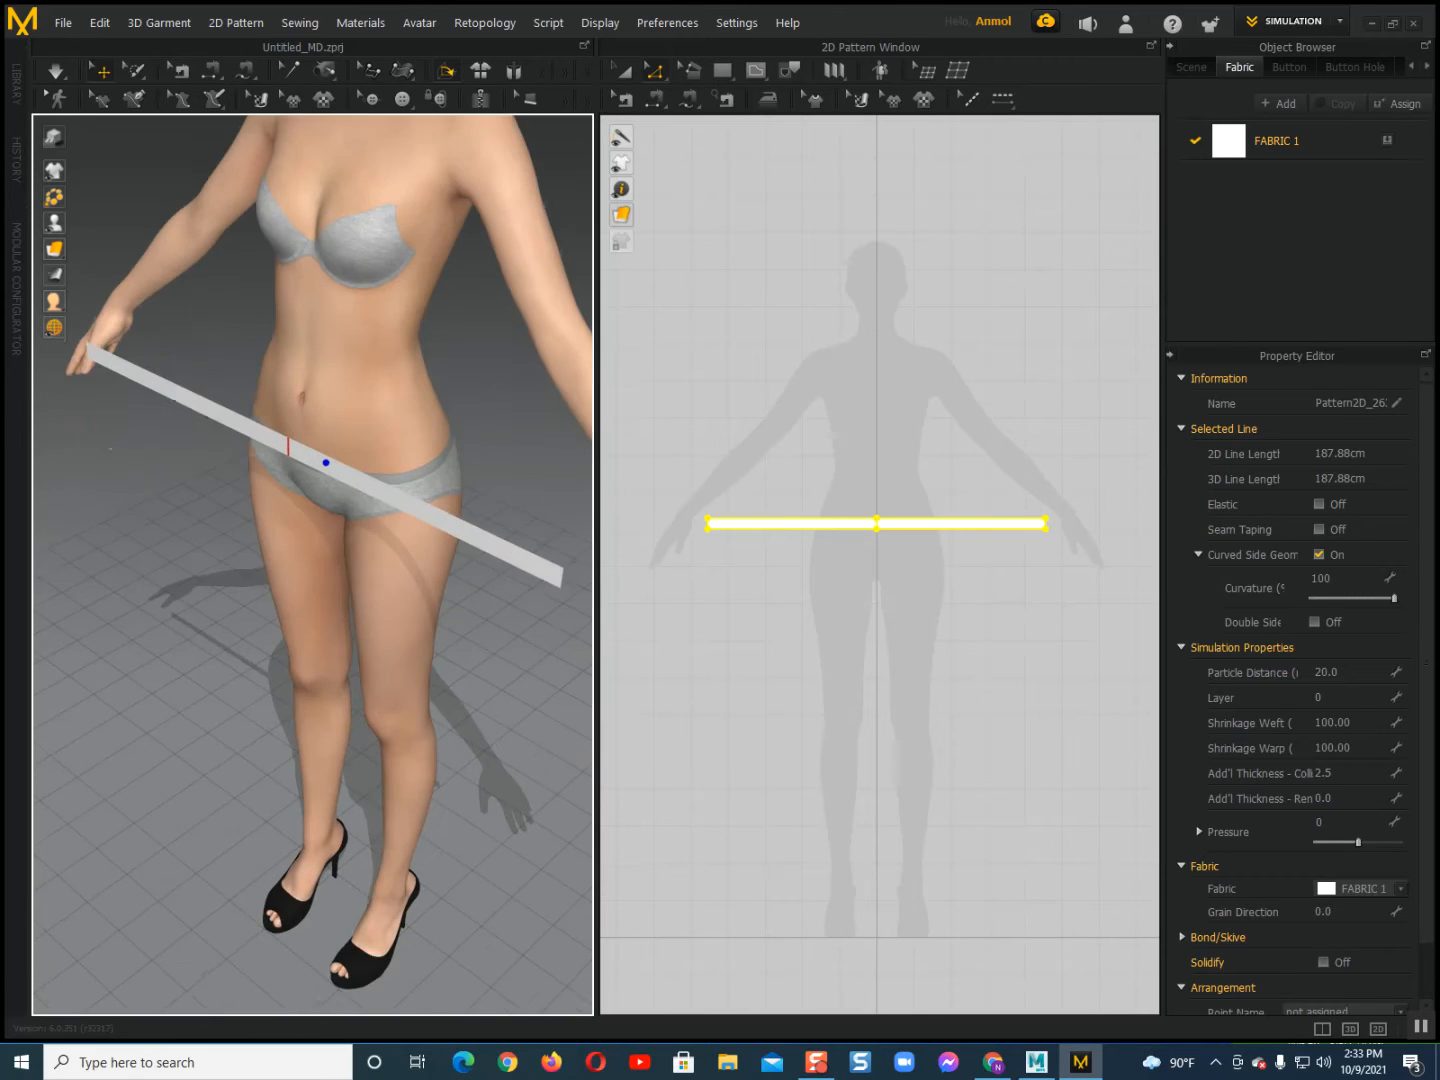
scroll(400, 959, "down", 1)
scroll(465, 300, "up", 2)
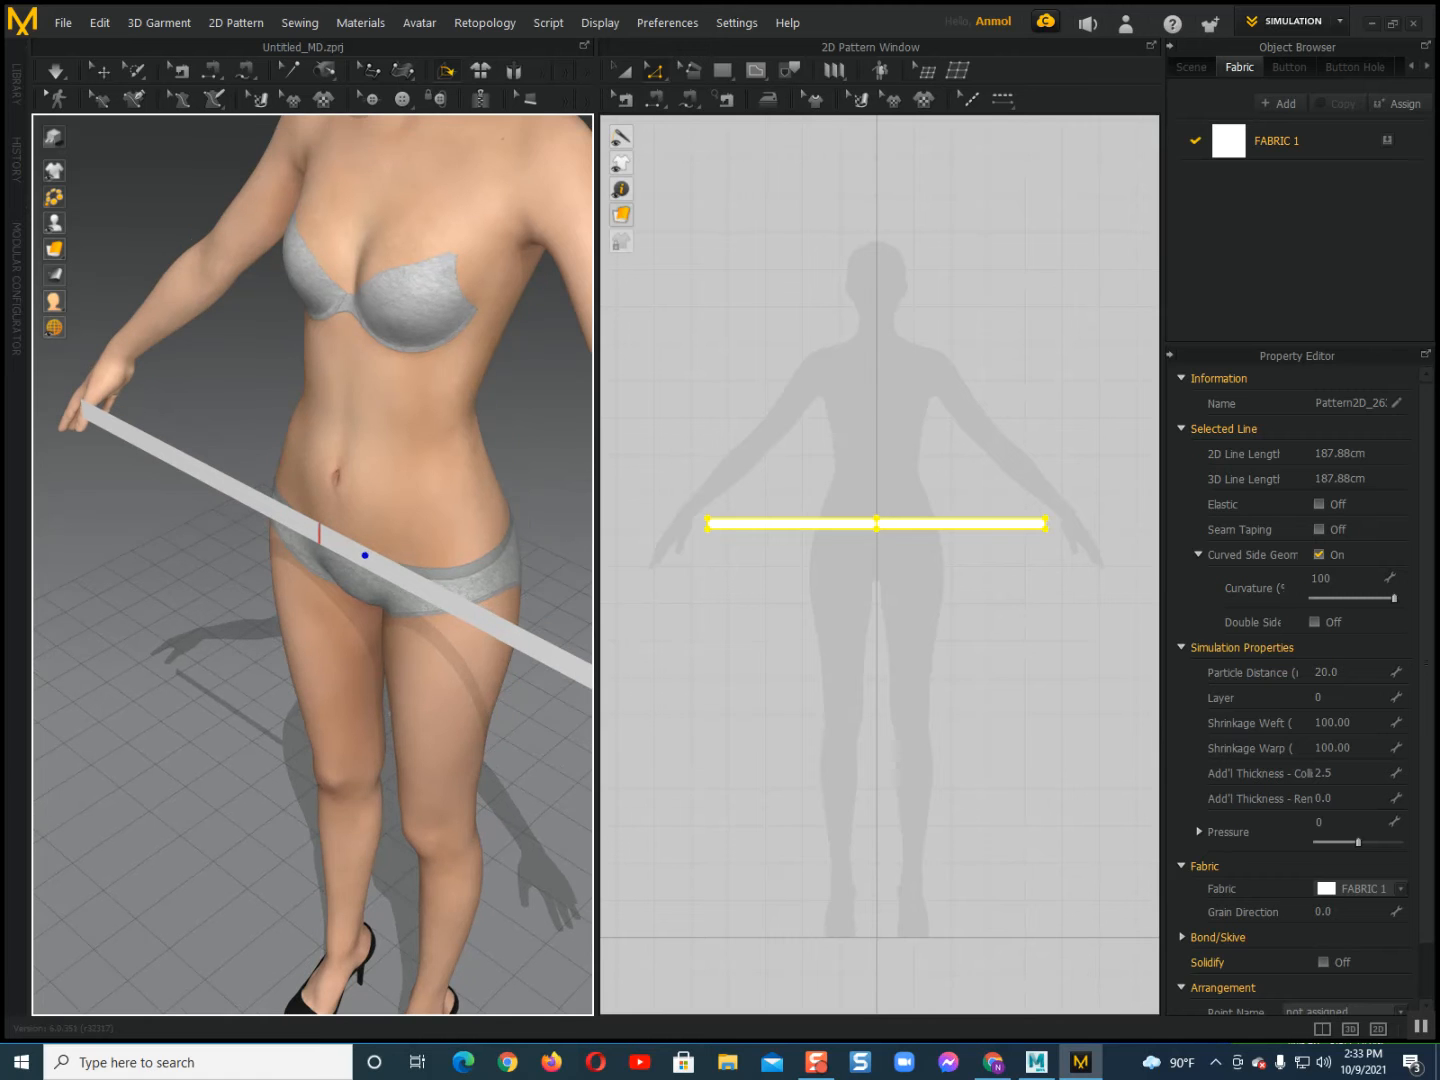
left_click(319, 533)
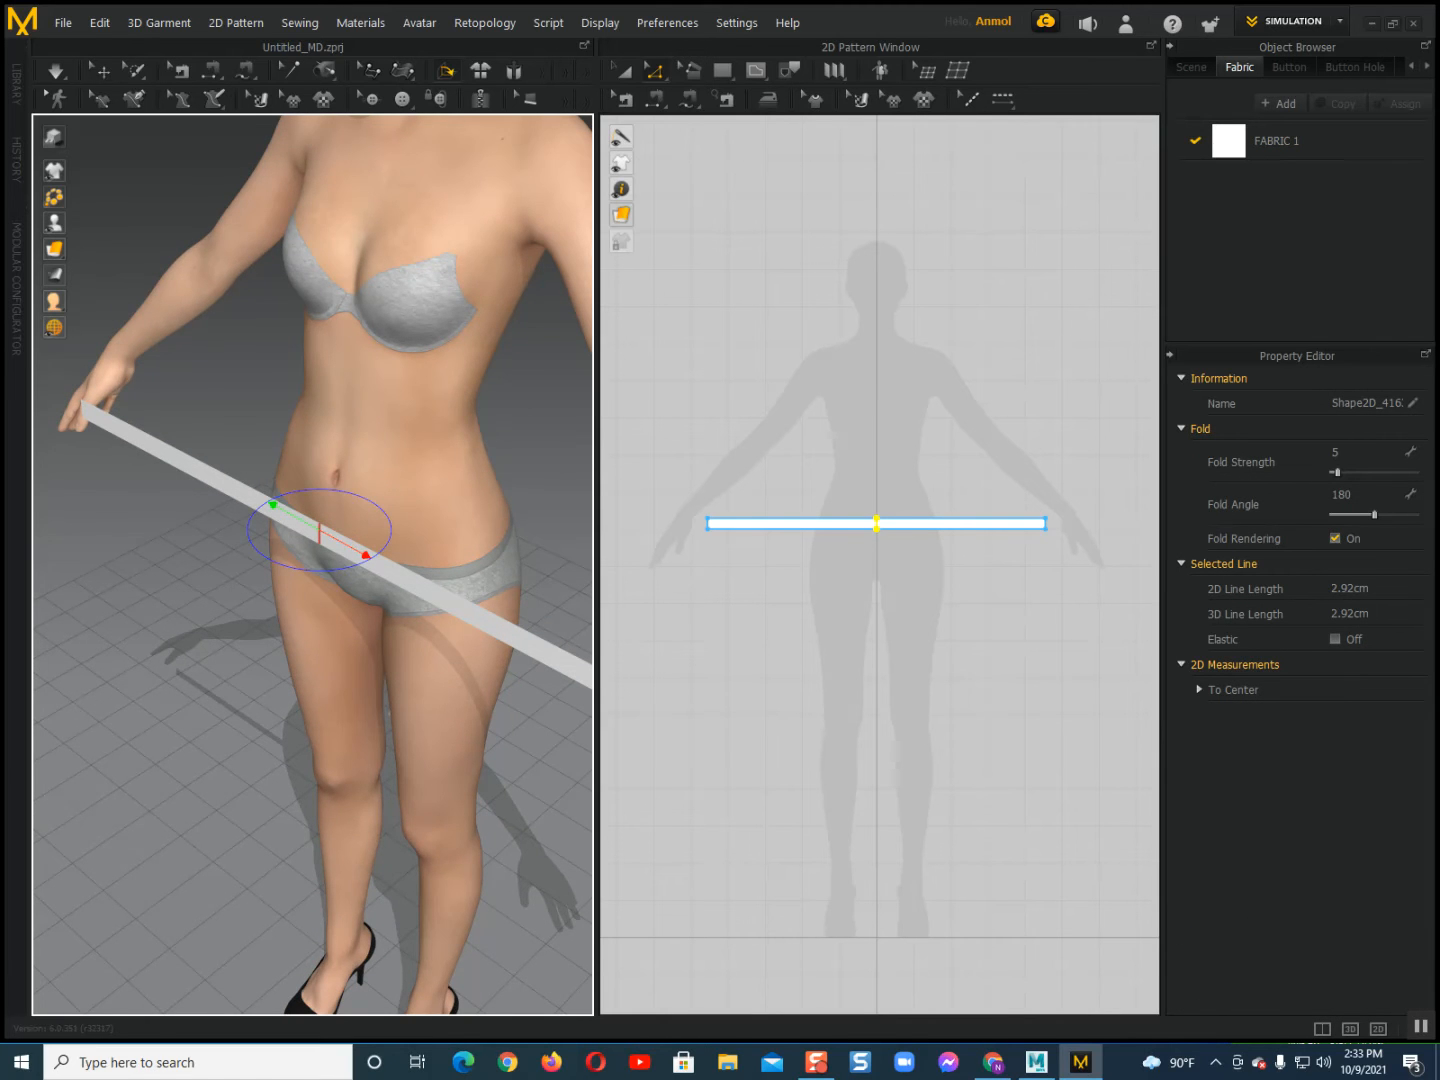
right_click_drag(319, 533, 345, 550)
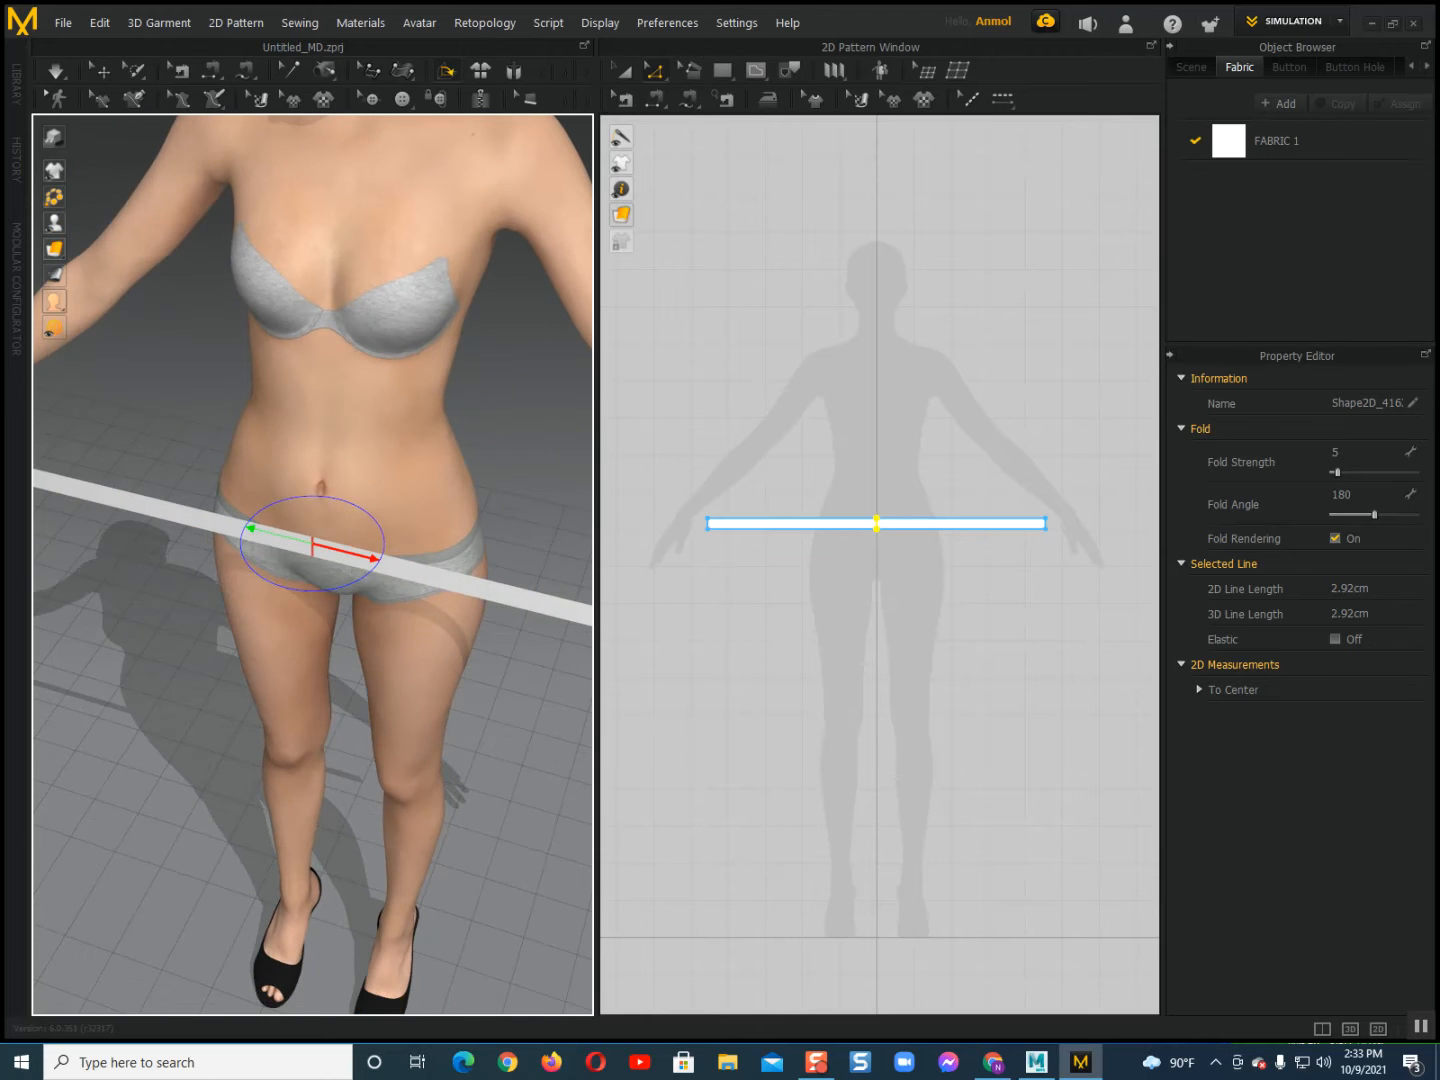
left_click_drag(345, 550, 340, 505)
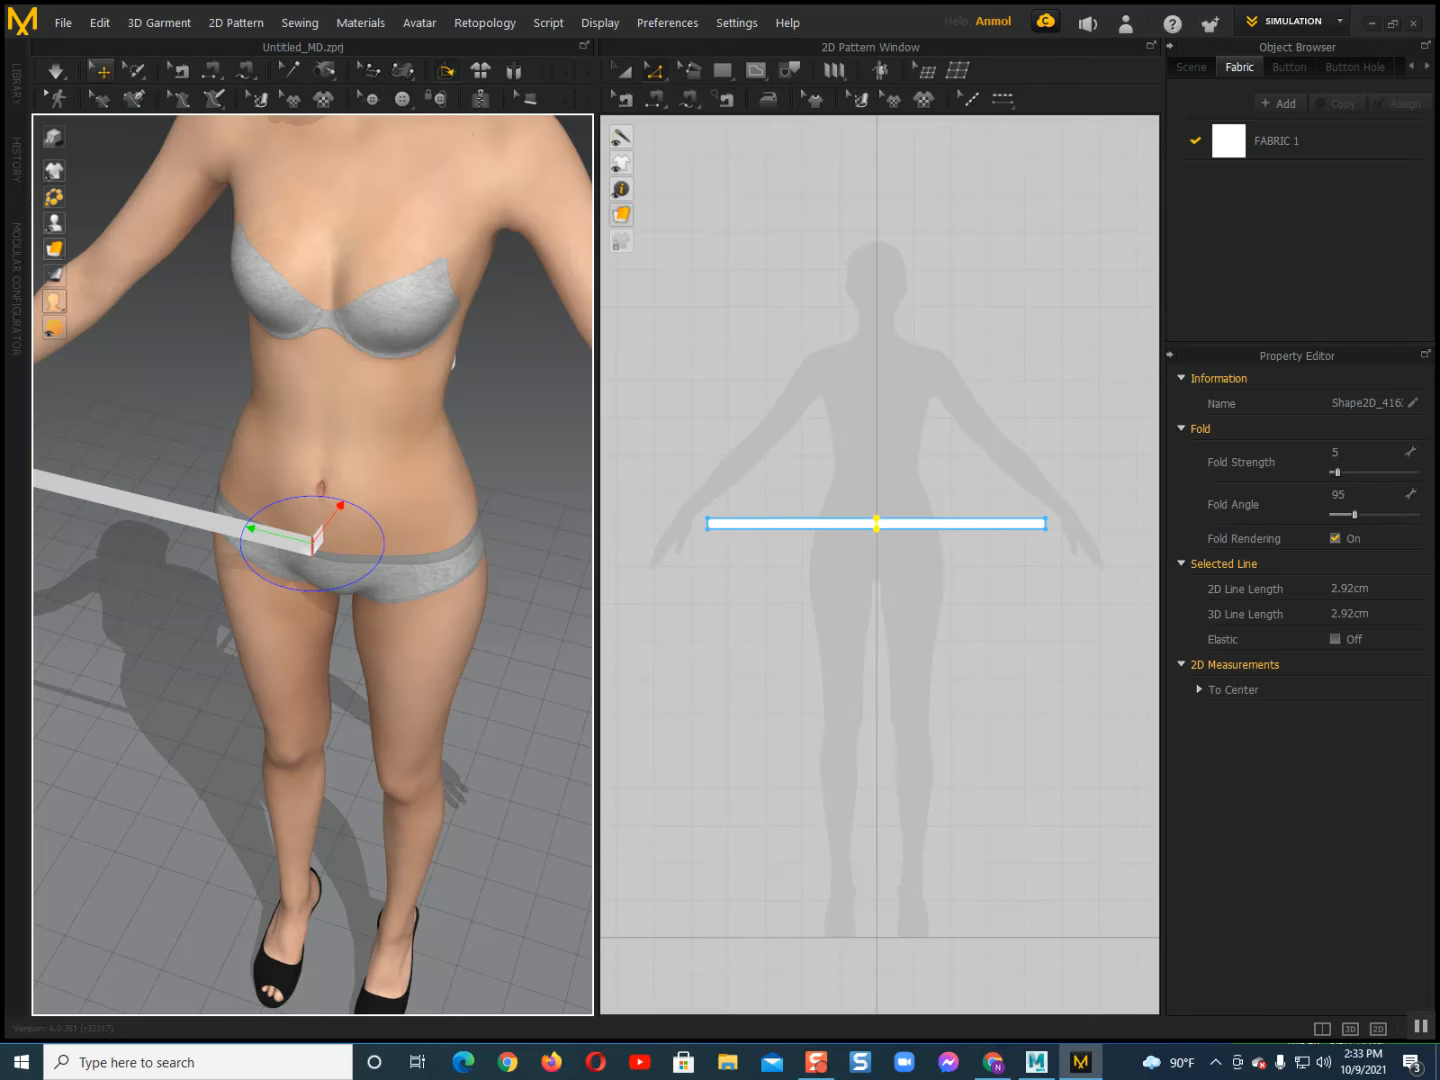
Rotate the folded strip in 3D and move it so its two halves reach back around both sides of the hips.
left_click(100, 69)
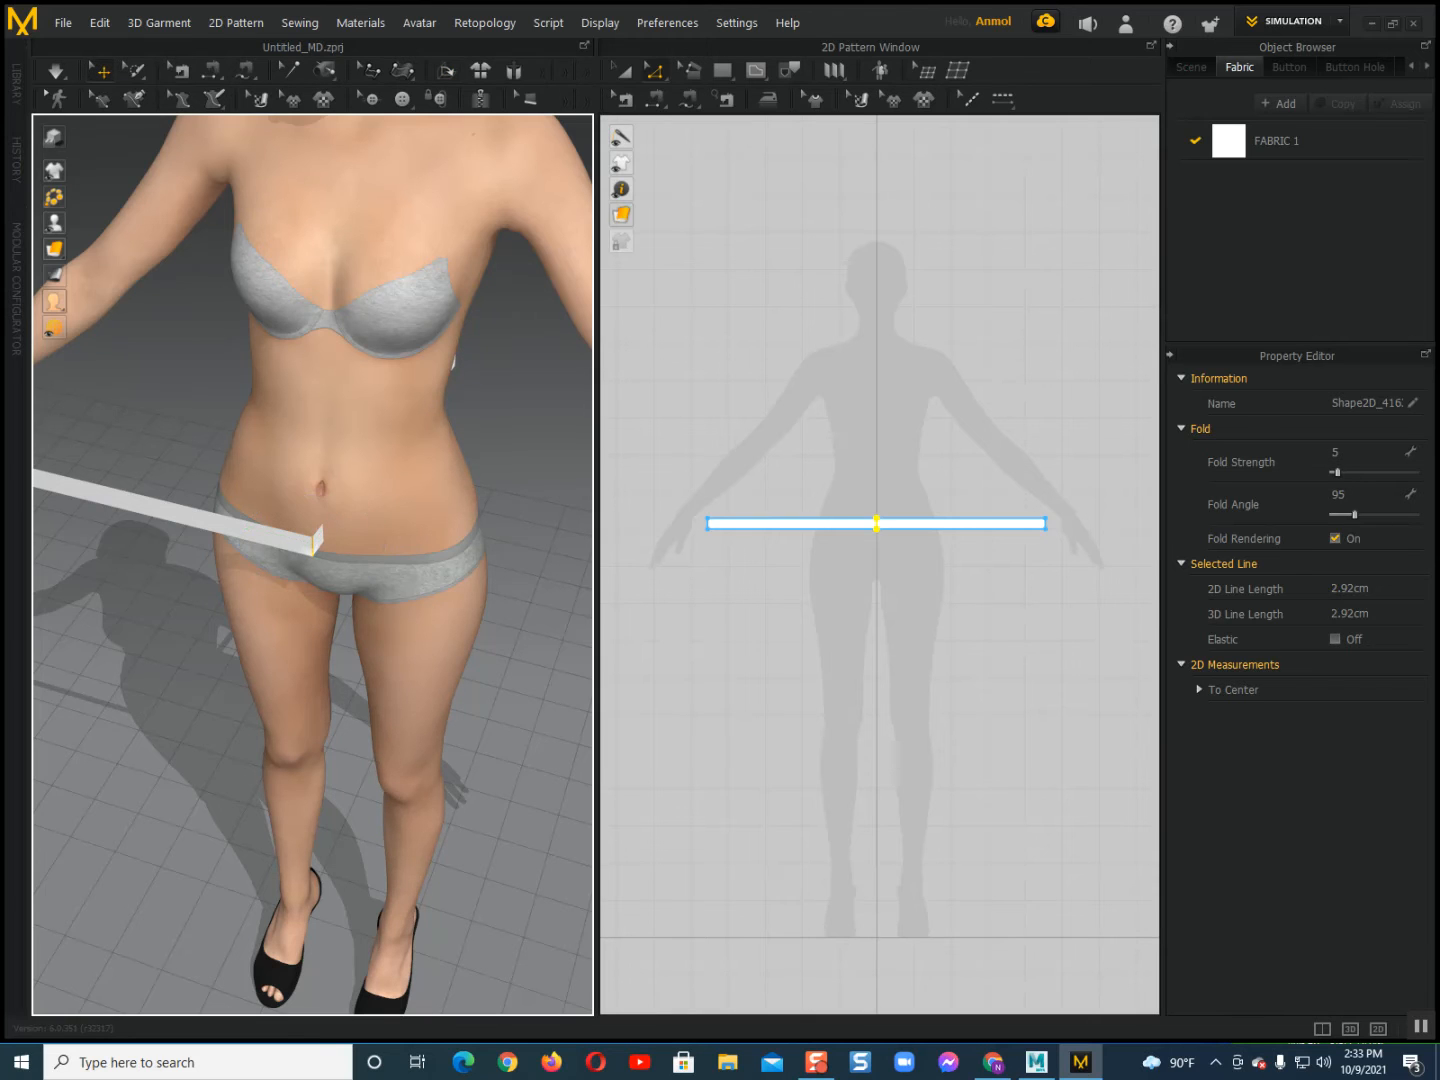
left_click(211, 523)
left_click_drag(254, 535, 364, 477)
left_click_drag(366, 563, 301, 578)
right_click_drag(480, 519, 265, 500)
middle_click_drag(338, 475, 323, 462)
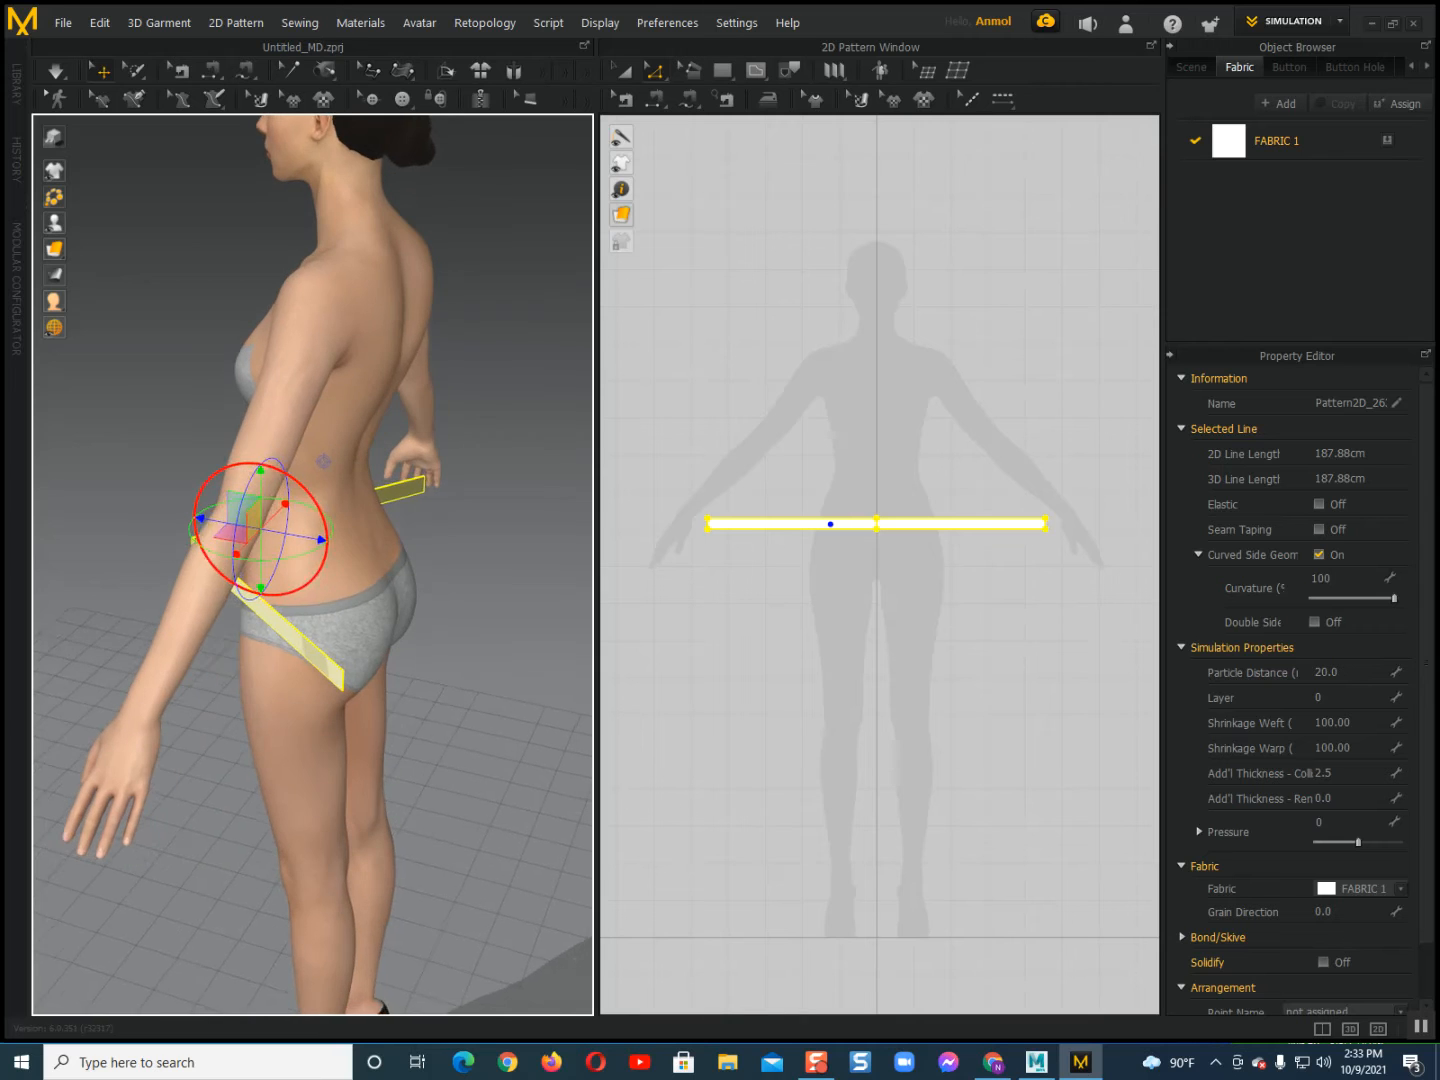
right_click_drag(323, 463, 340, 470)
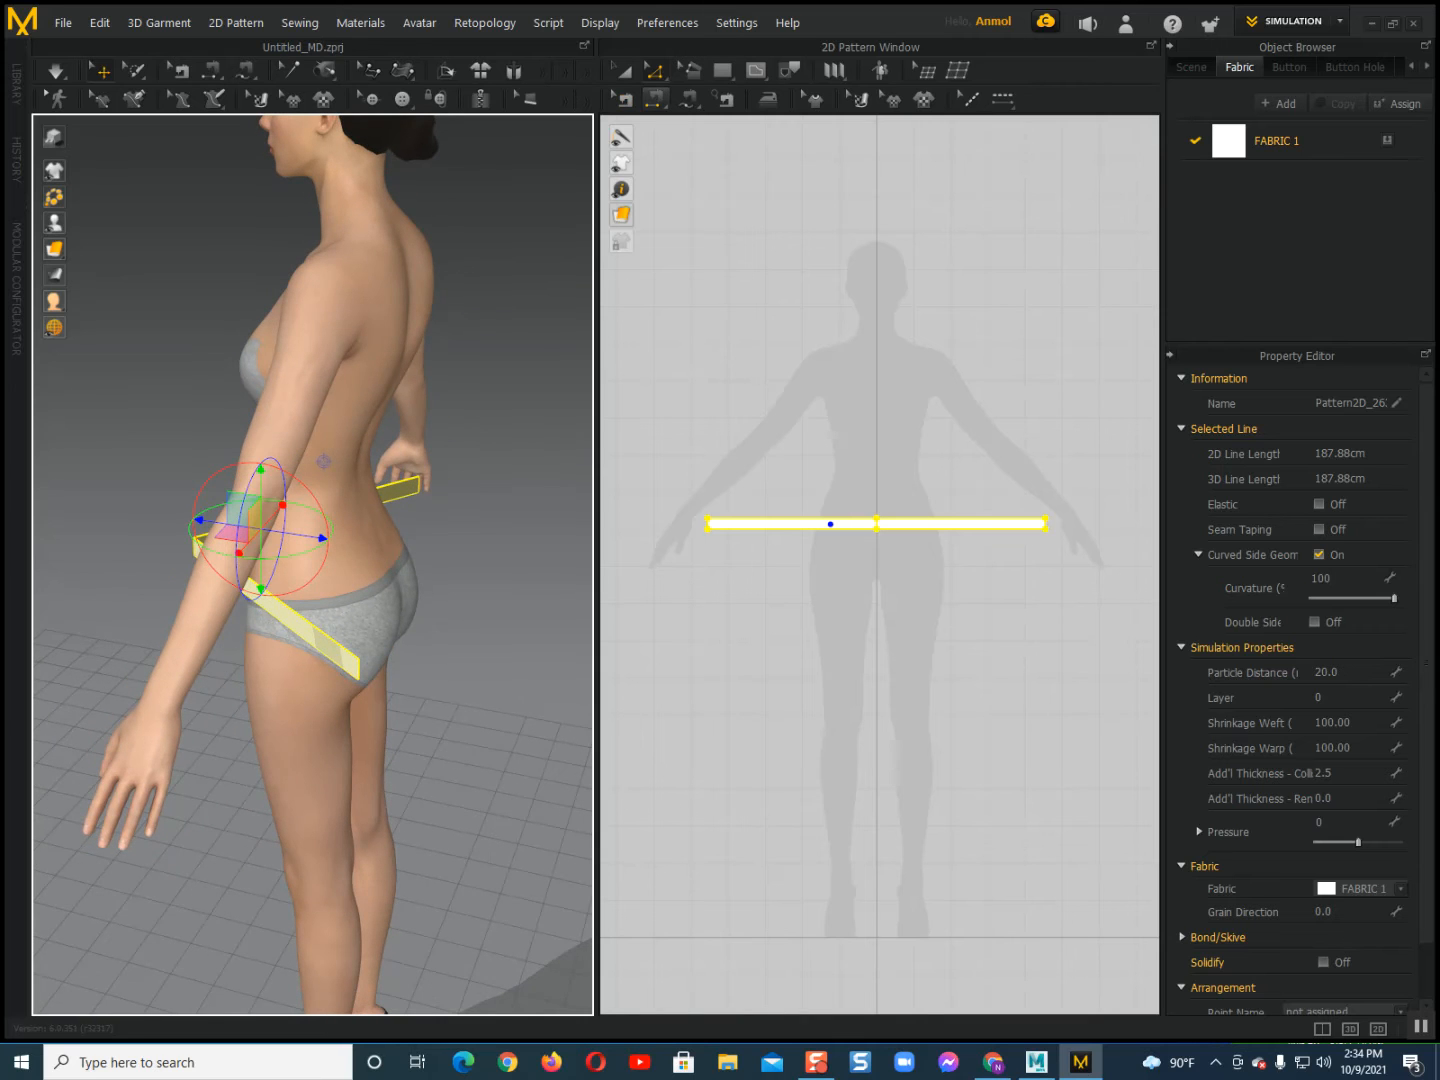
Sew the strip's two short ends together in the 2D pattern window.
left_click(654, 99)
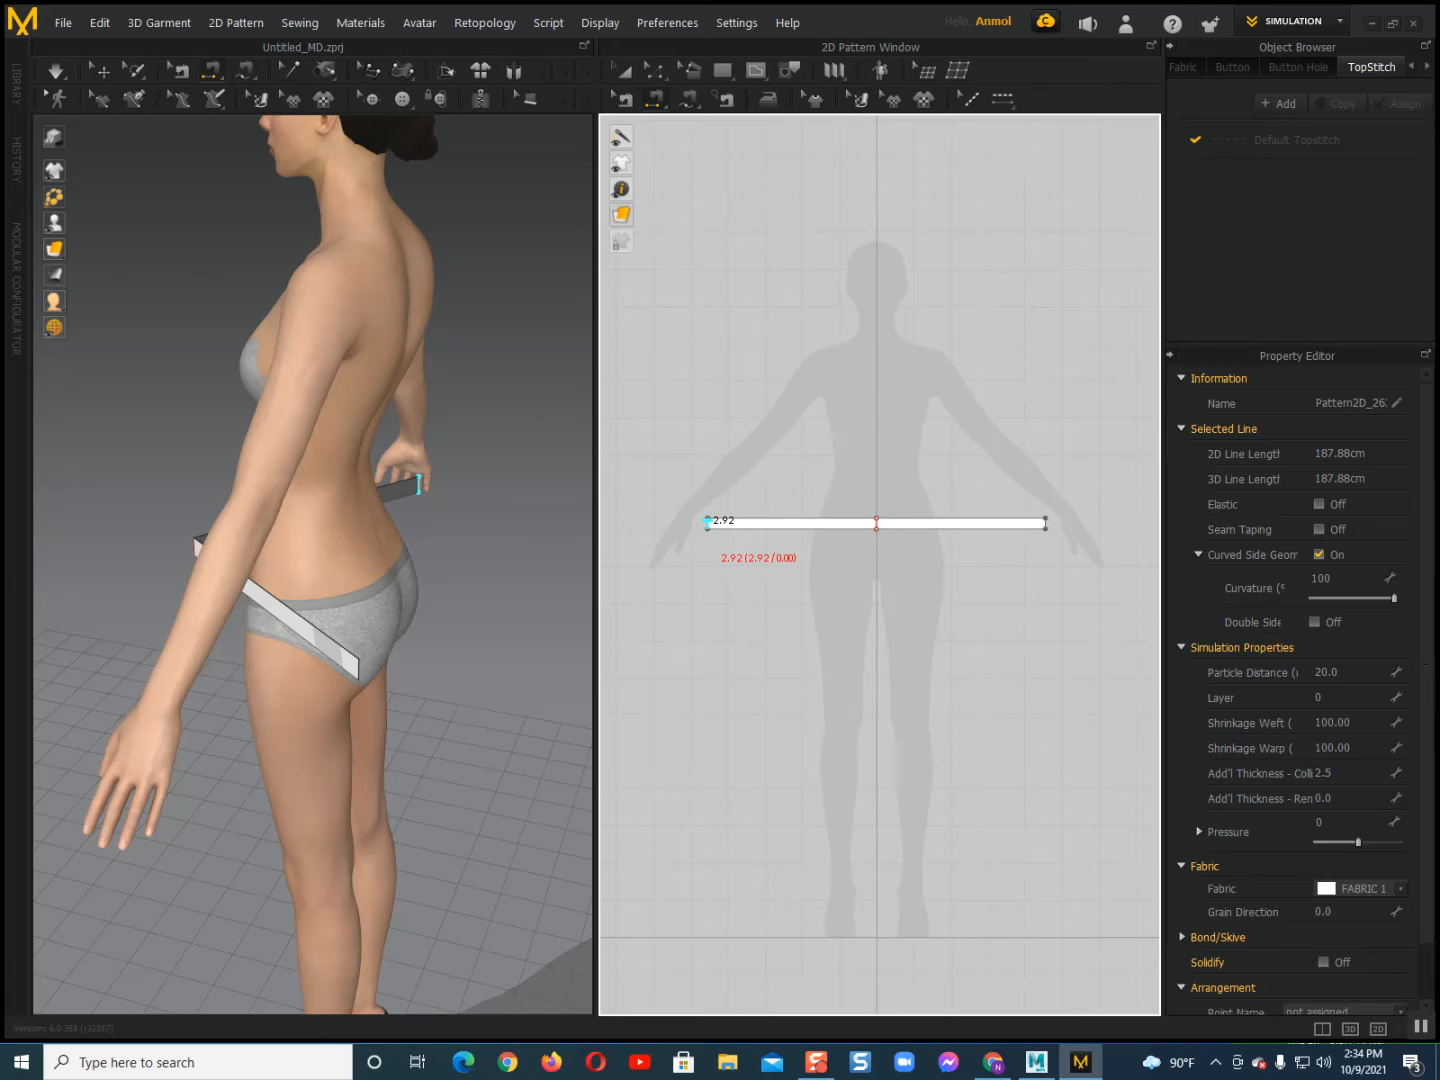
left_click(706, 521)
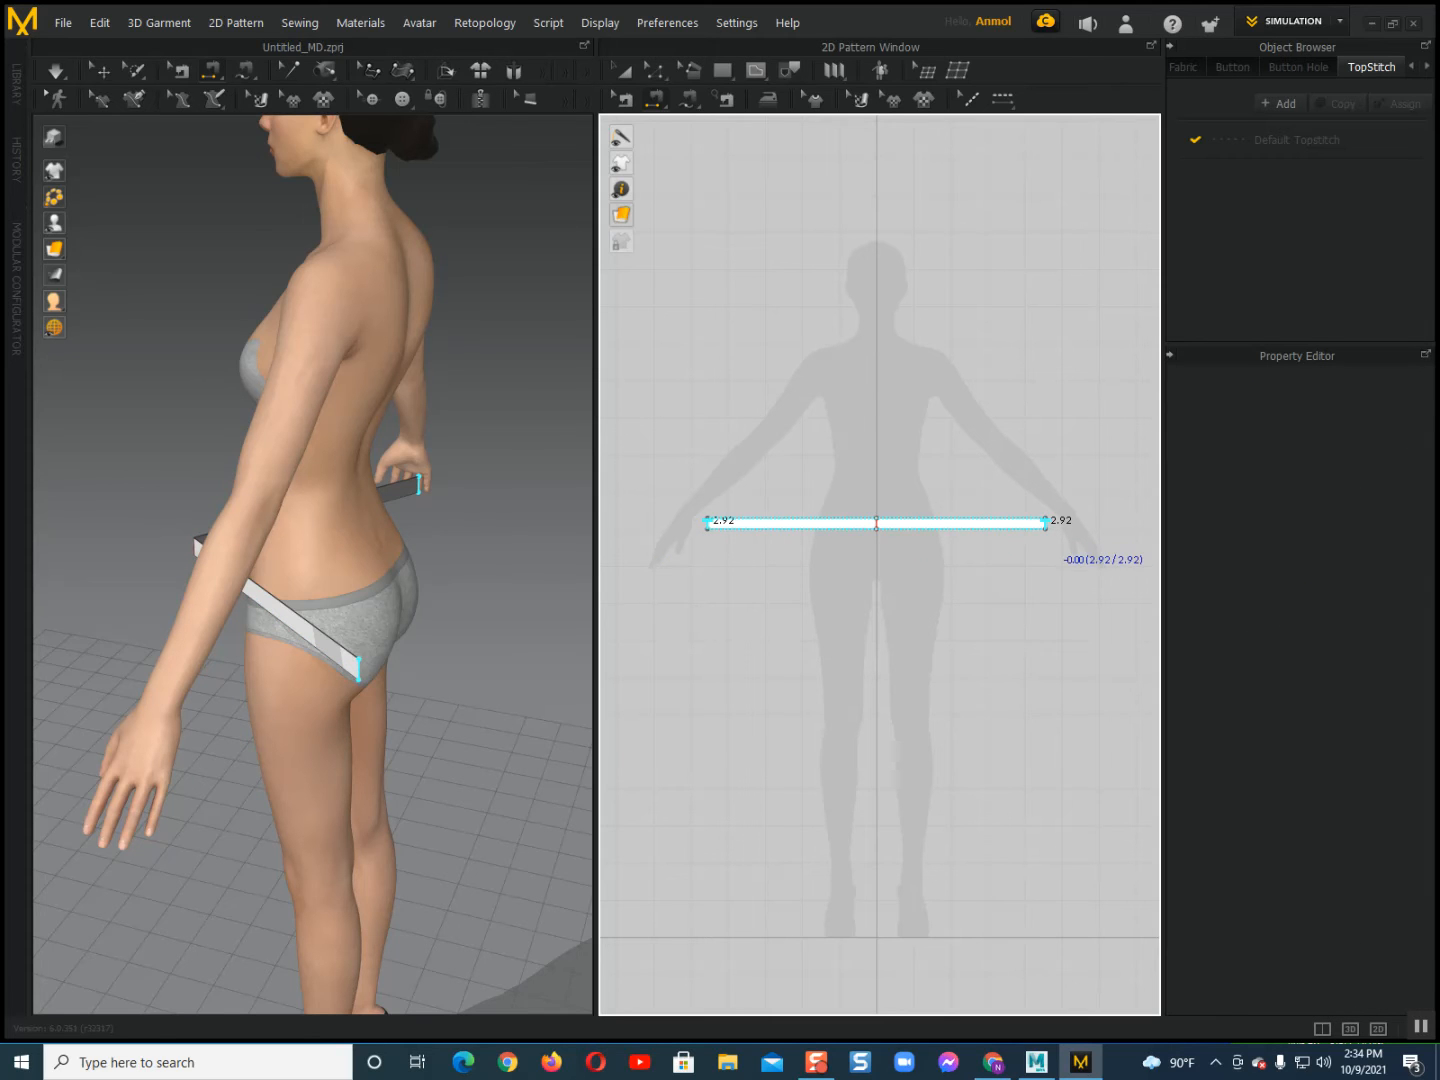
left_click(1045, 523)
Try simulating the sewn strip on the avatar and undo the simulation.
right_click_drag(509, 585, 356, 585)
key("space")
right_click_drag(250, 599, 471, 600)
scroll(313, 564, "down", 3)
right_click_drag(313, 563, 420, 564)
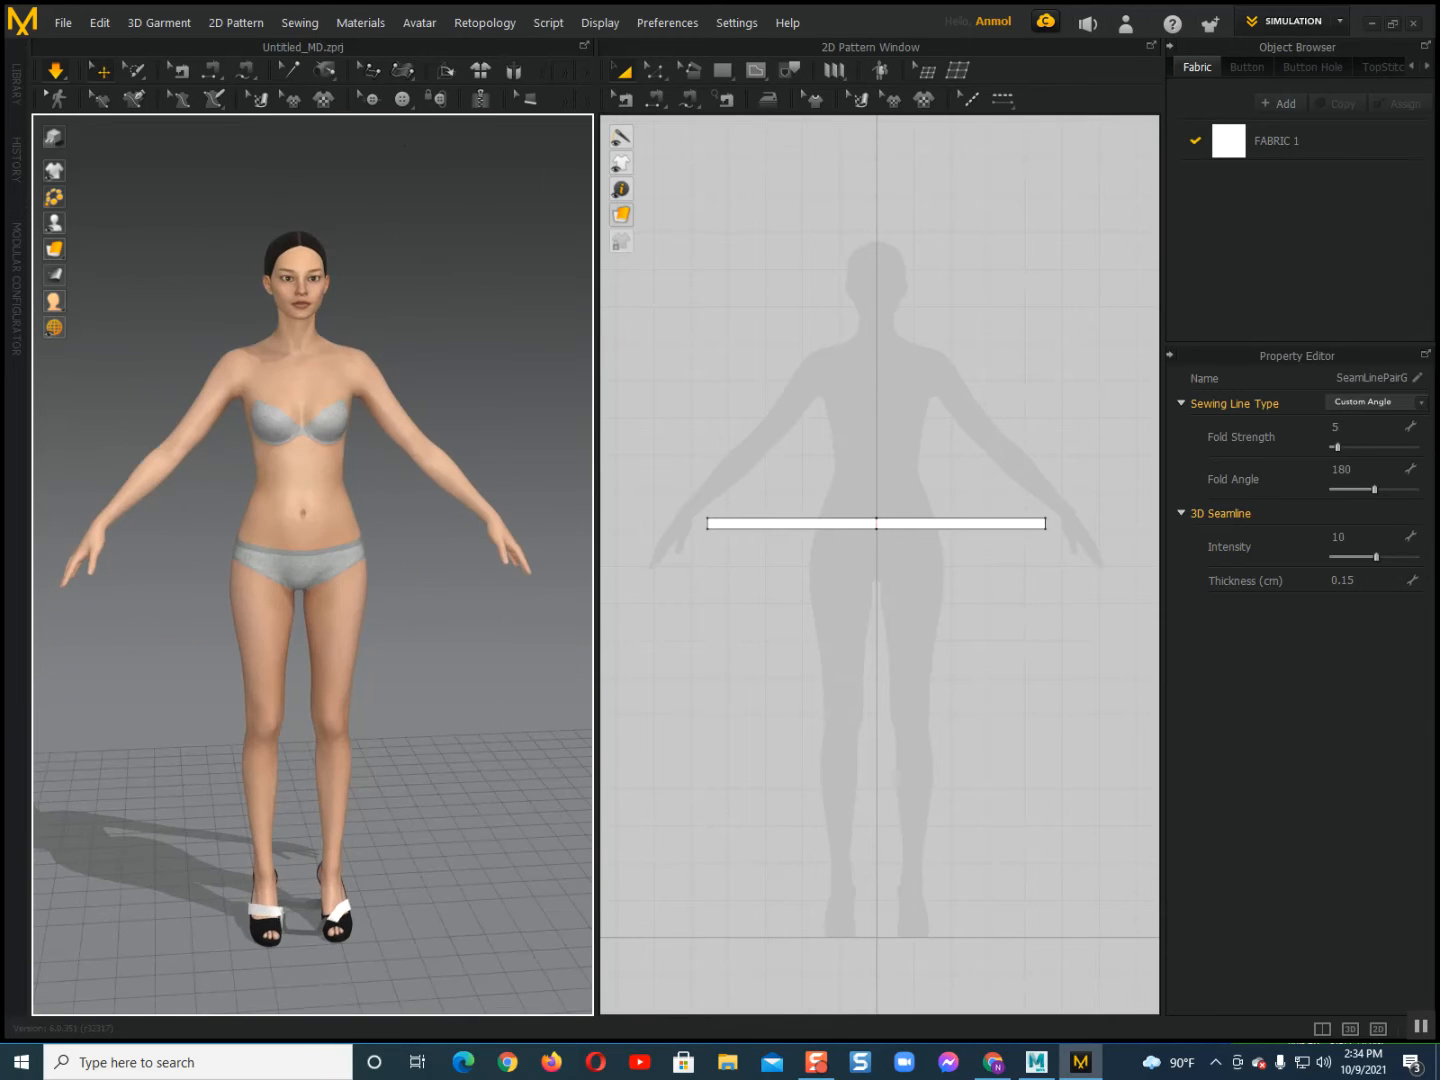
key("ctrl+z")
Shorten the strip to an outline length of about 139 cm and centre it on the avatar's centre line in 2D.
key("ctrl+a")
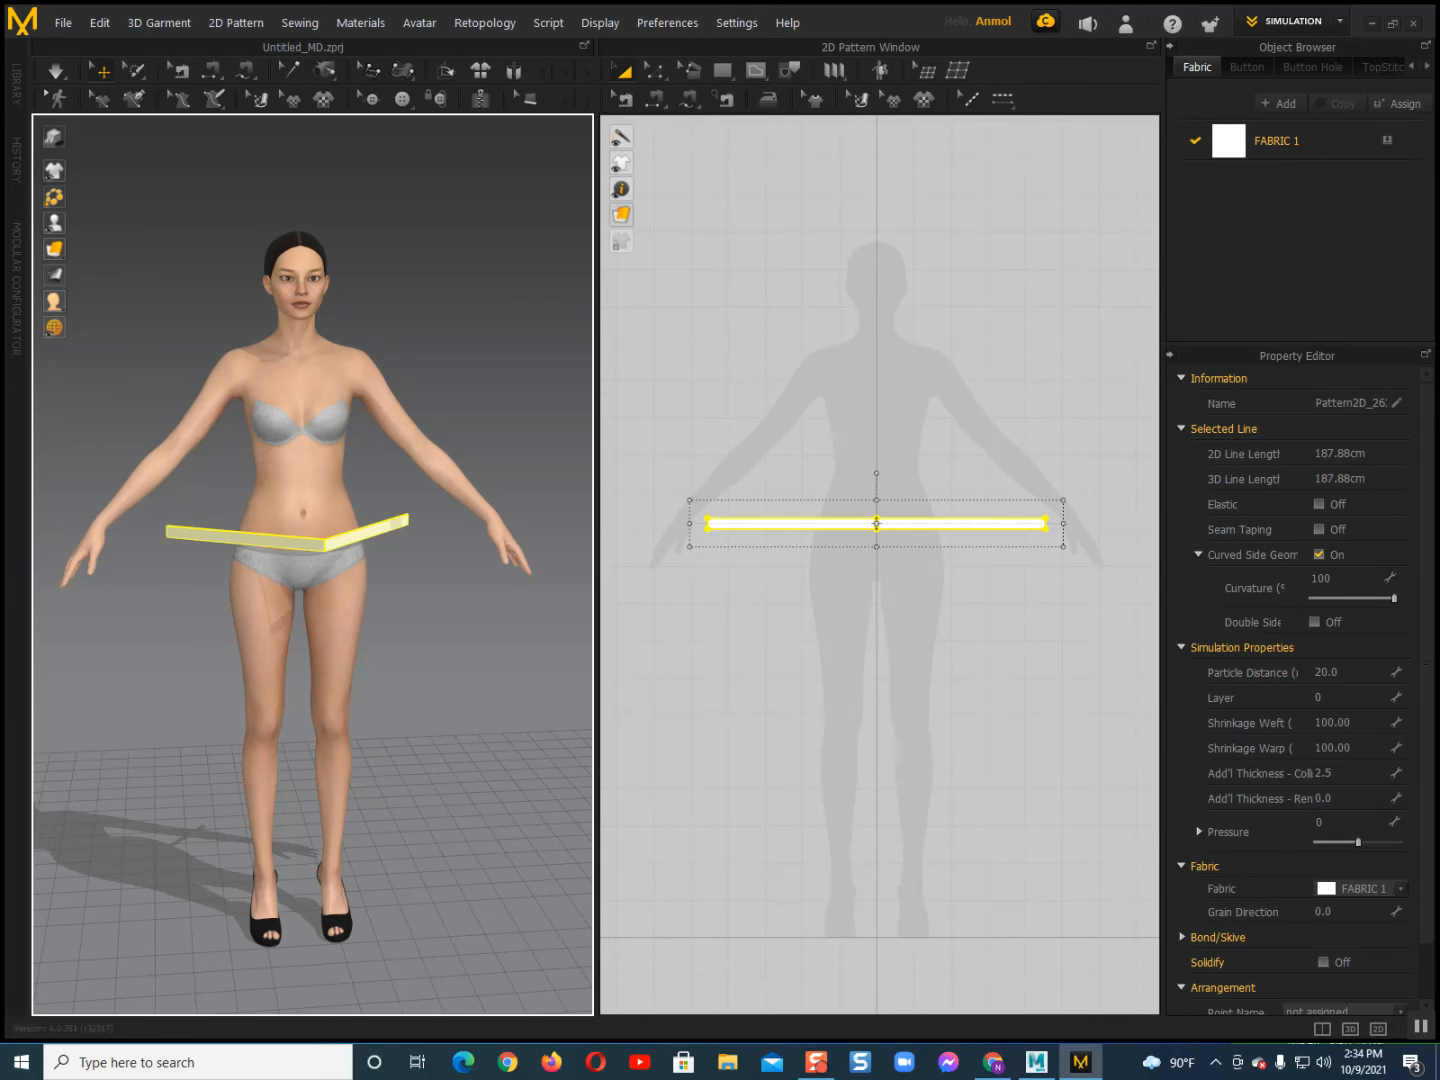
scroll(313, 563, "up", 4)
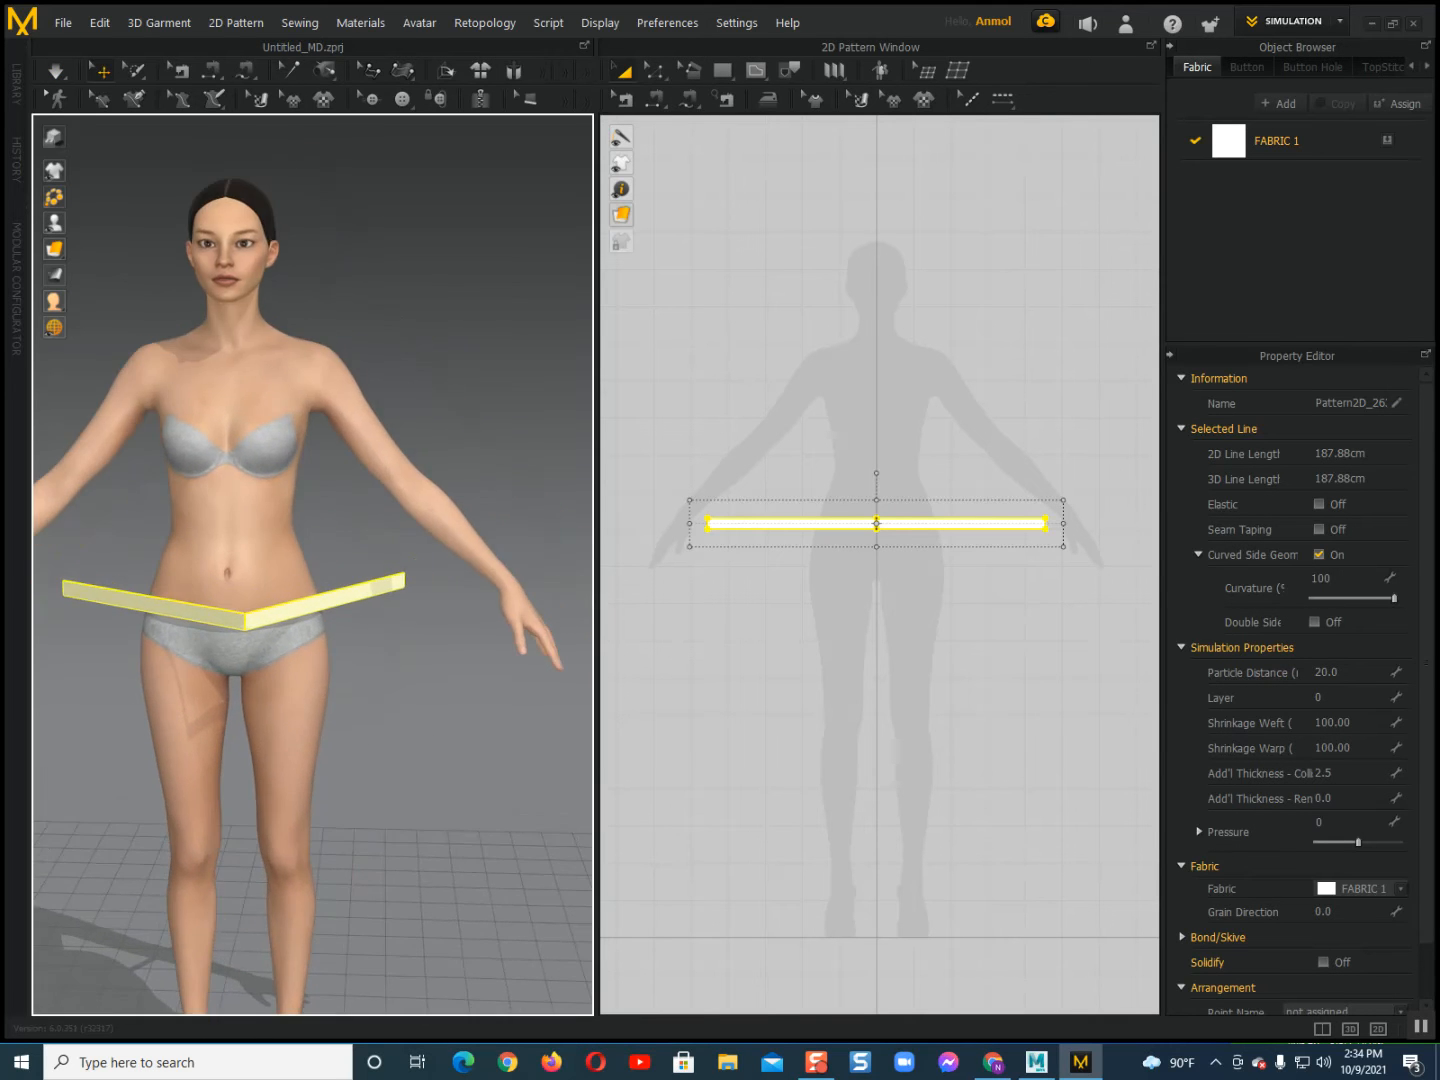
key("Escape")
key("ctrl+a")
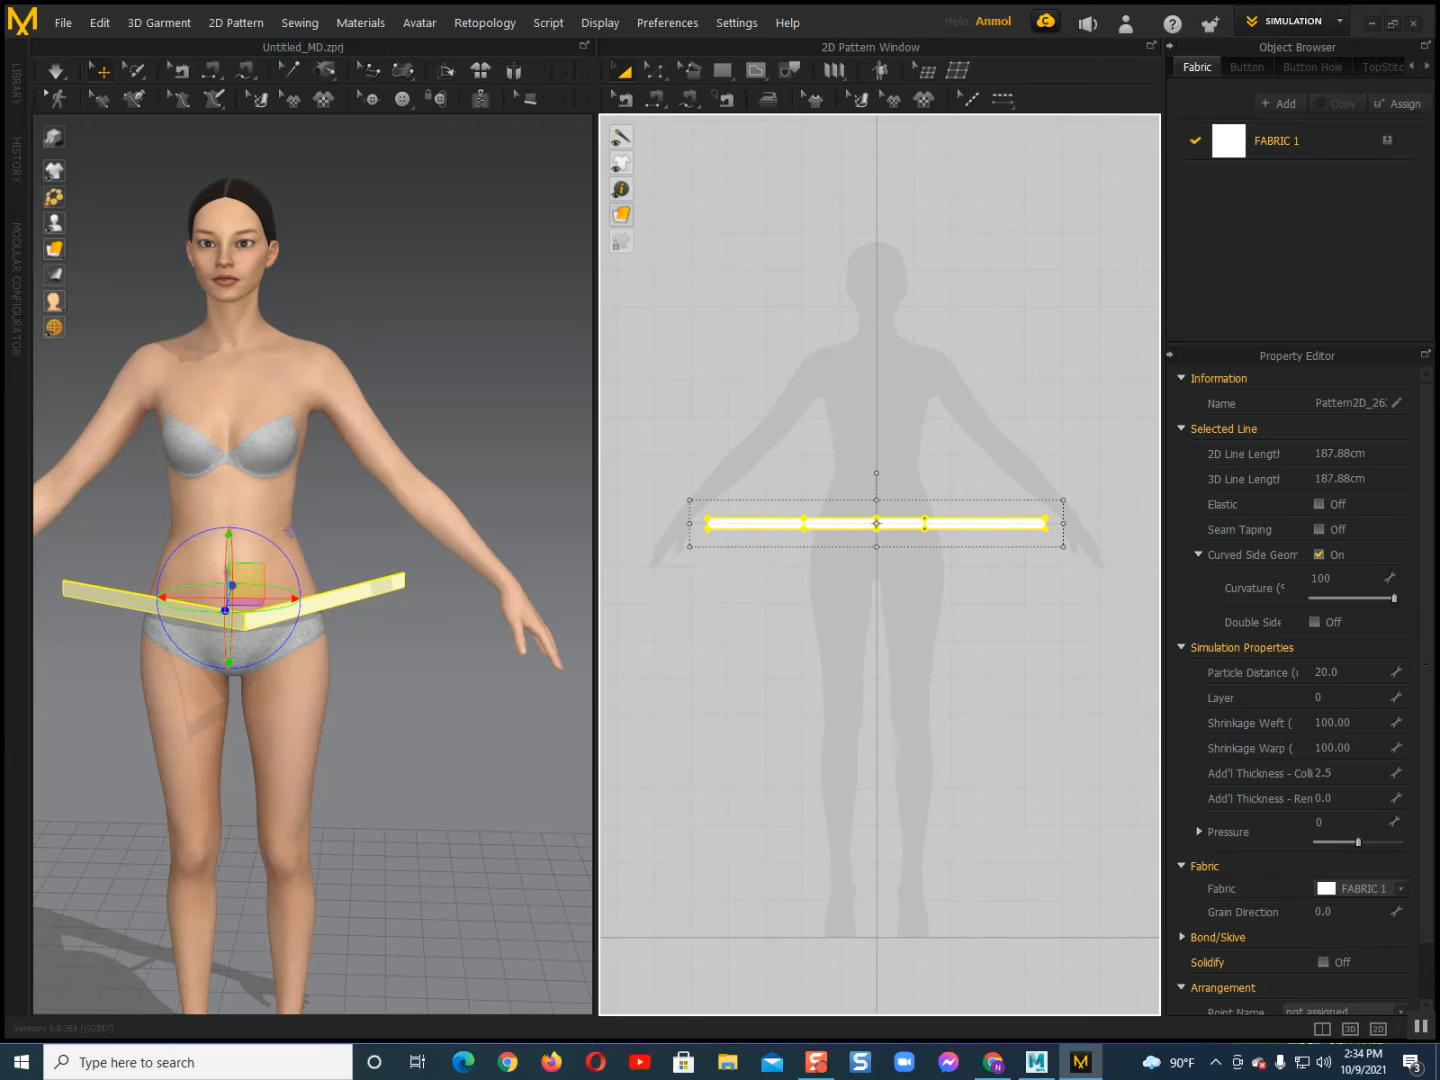
key("ctrl+z")
left_click_drag(923, 523, 878, 523)
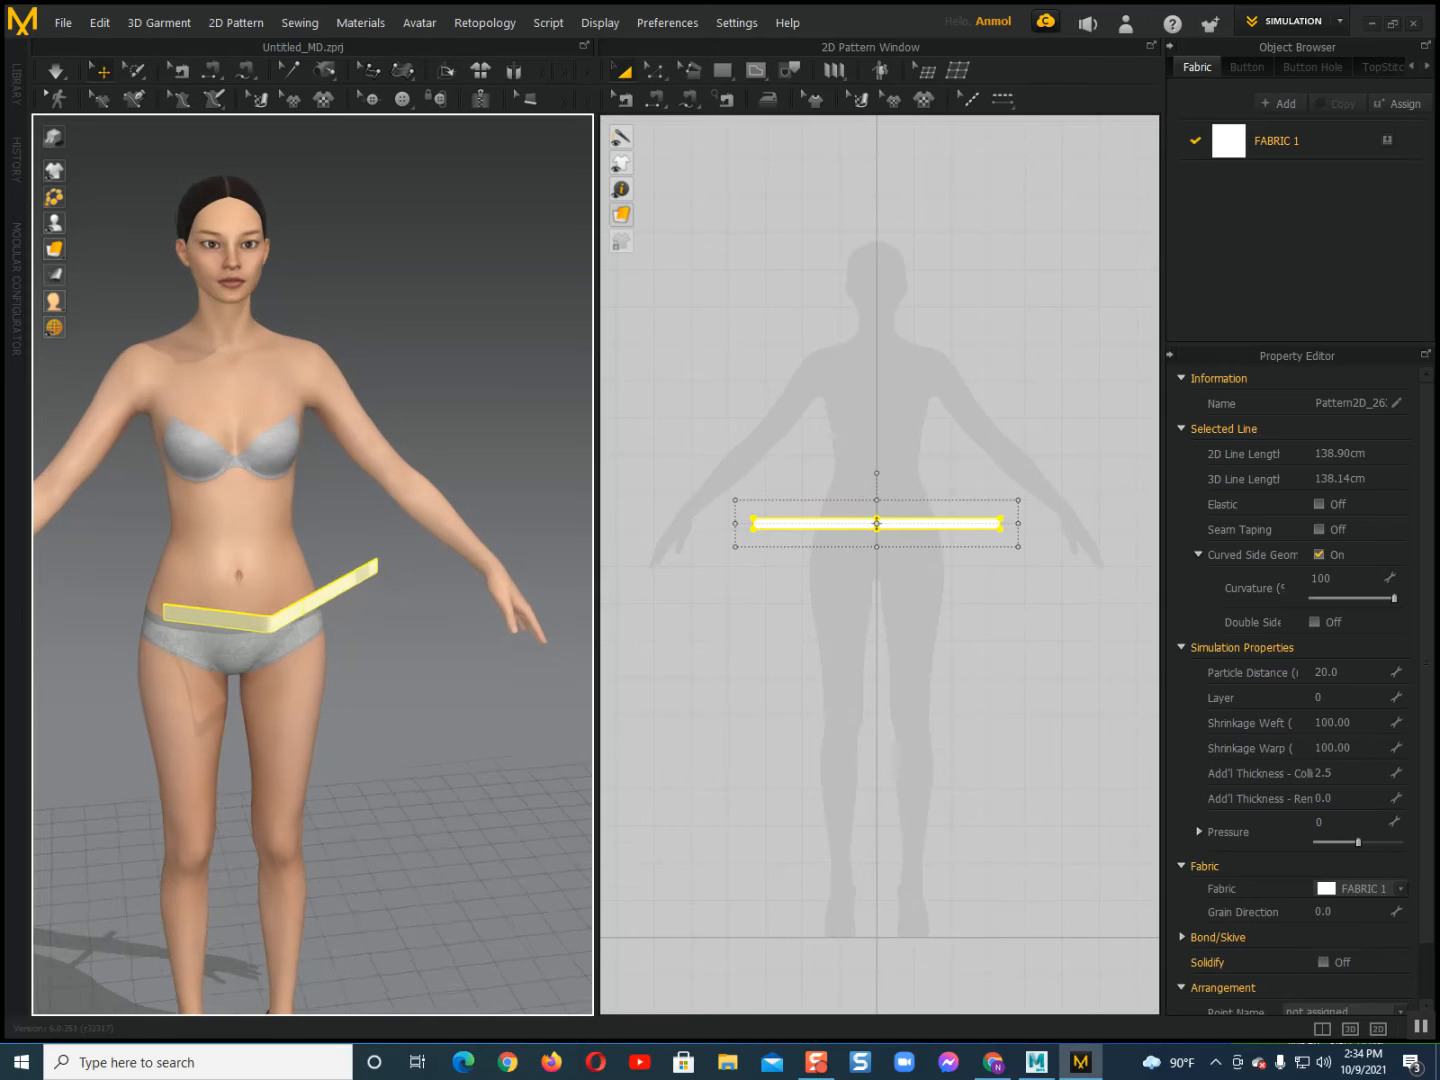
Select the shortened strip in 3D and shift it sideways towards the middle of the avatar's hips.
left_click(293, 610)
right_click_drag(401, 600, 356, 595)
left_click_drag(350, 604, 310, 605)
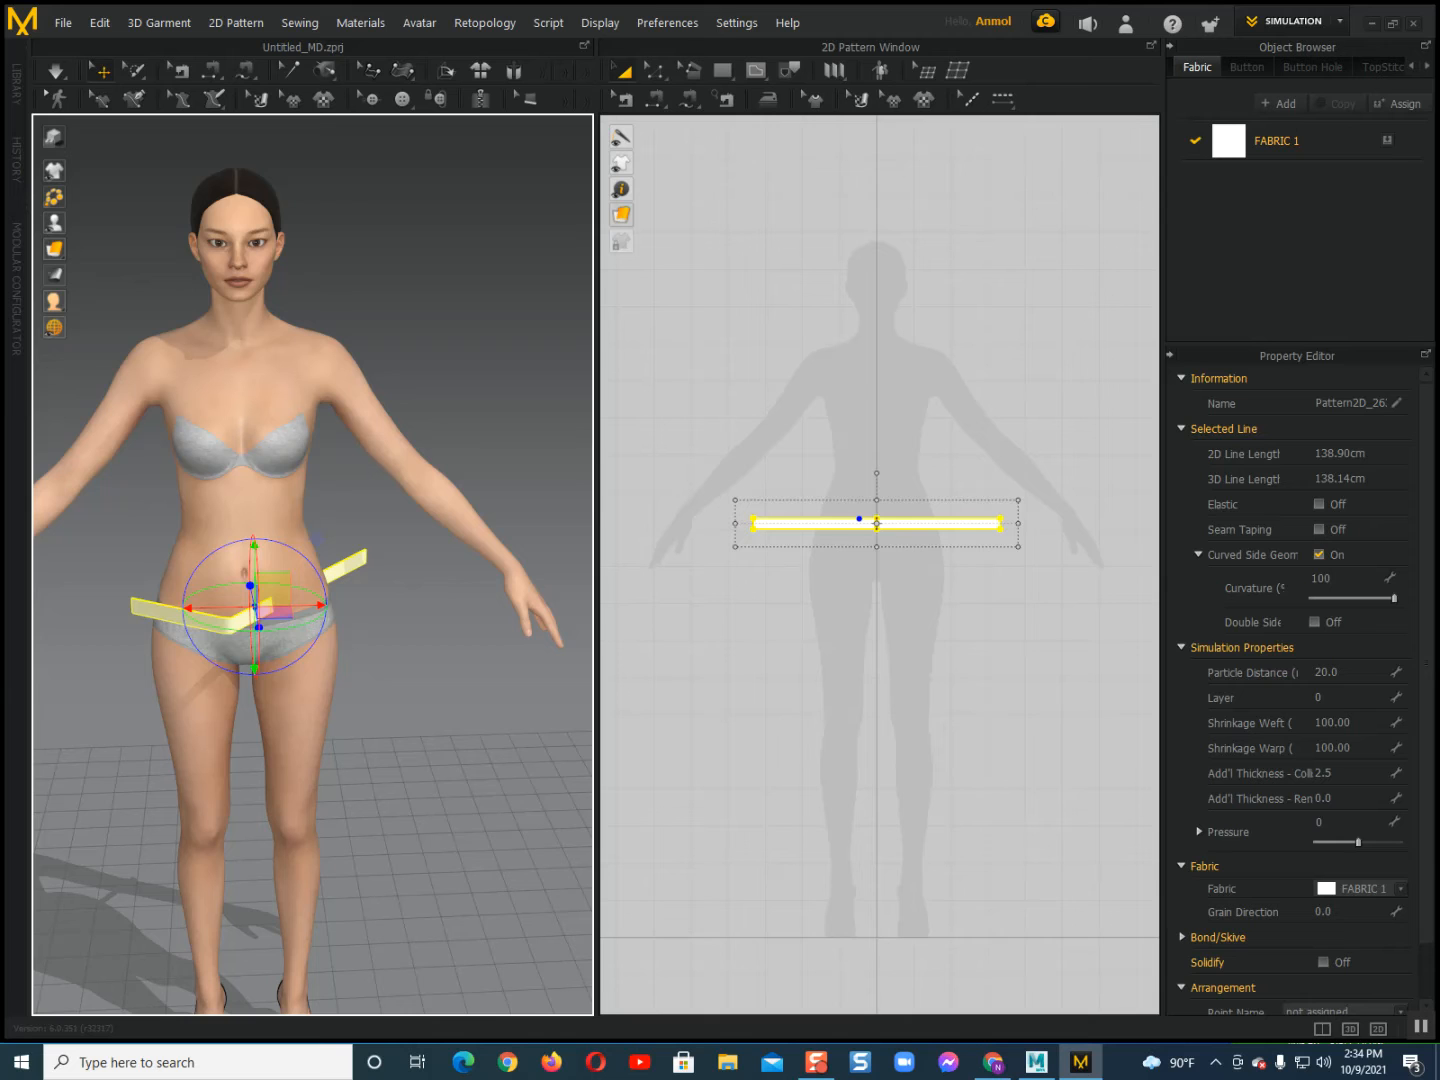
Lengthen the strip to an outline length of about 152 cm and centre it on the avatar's centre line in 2D.
left_click_drag(735, 523, 687, 524)
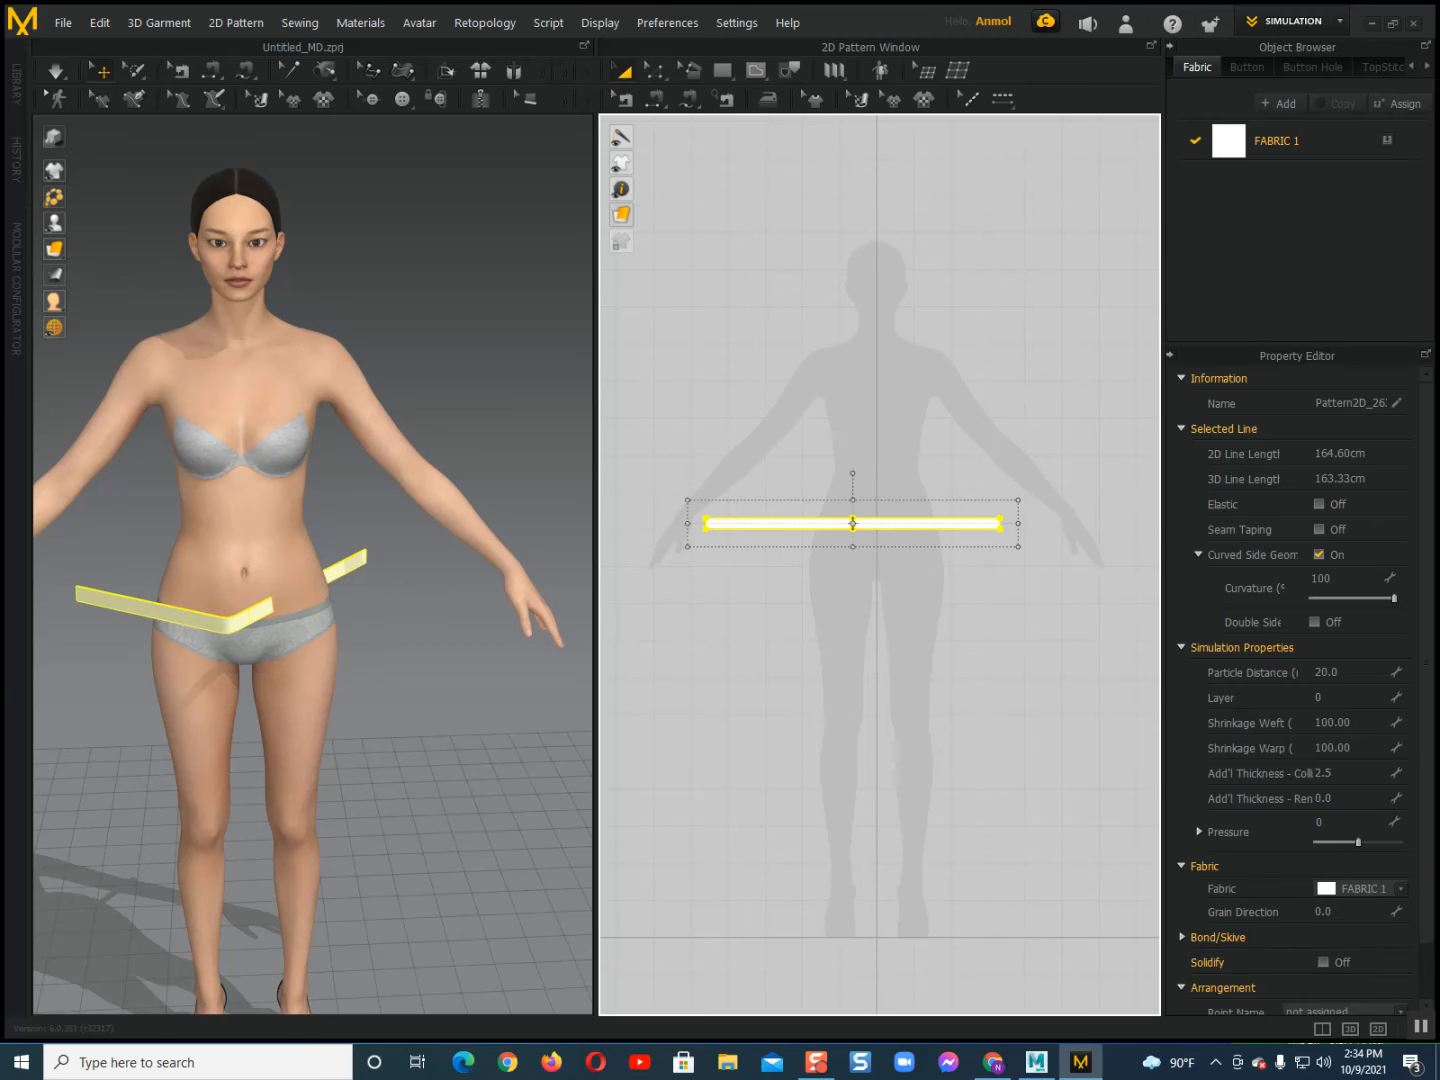
key("Escape")
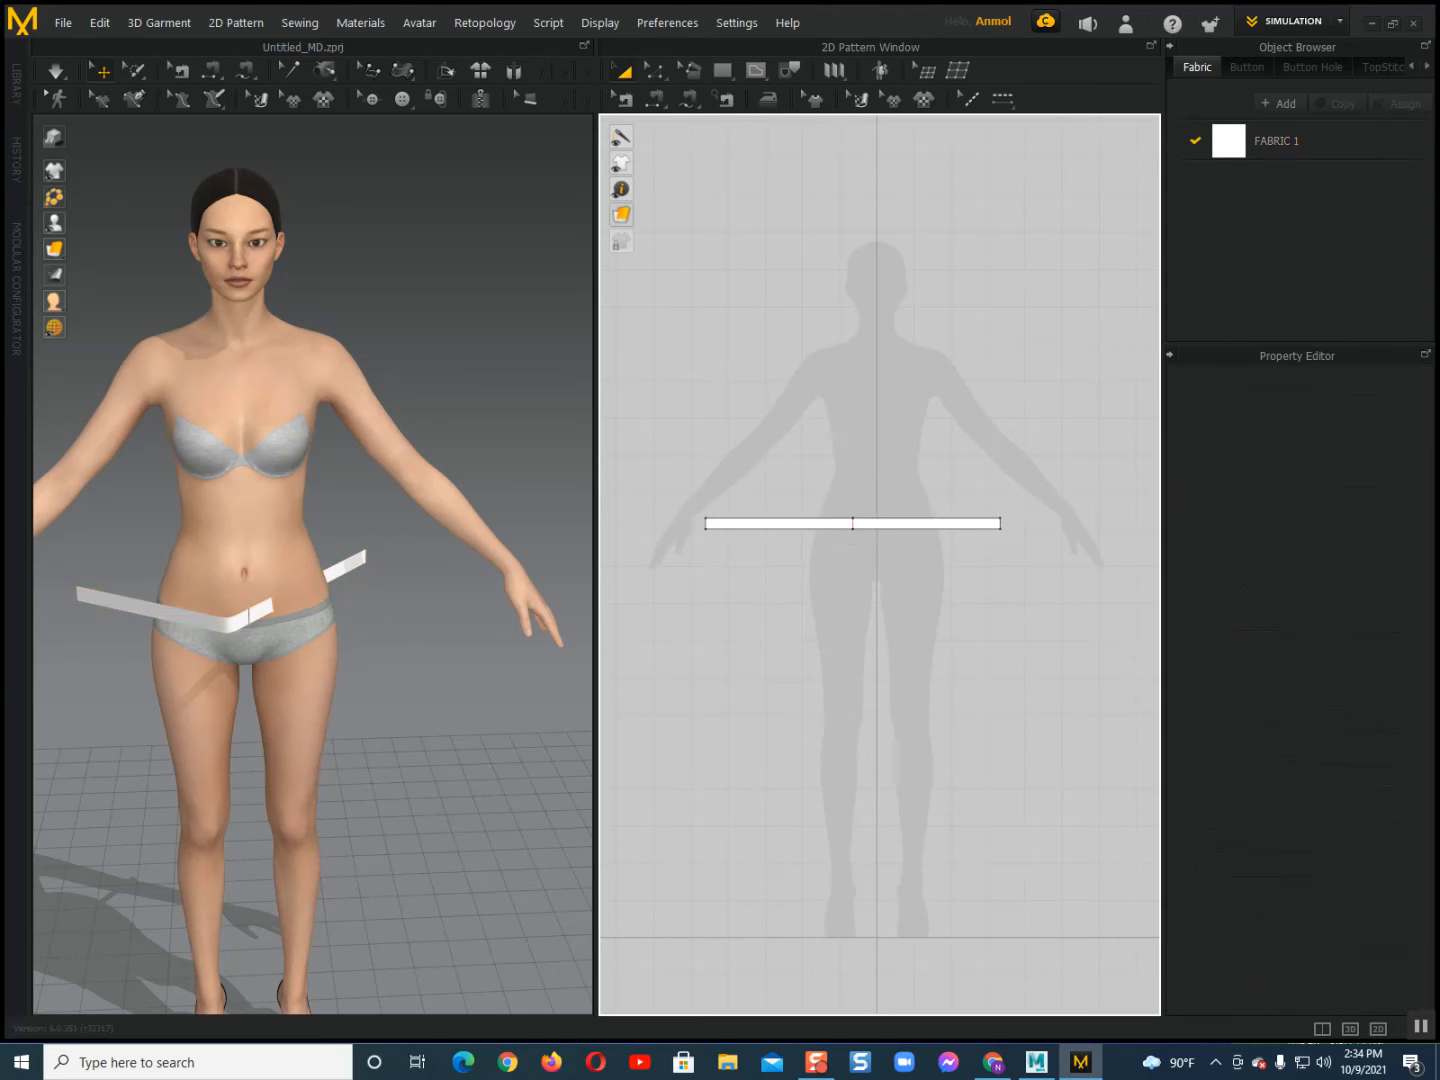
key("ctrl+a")
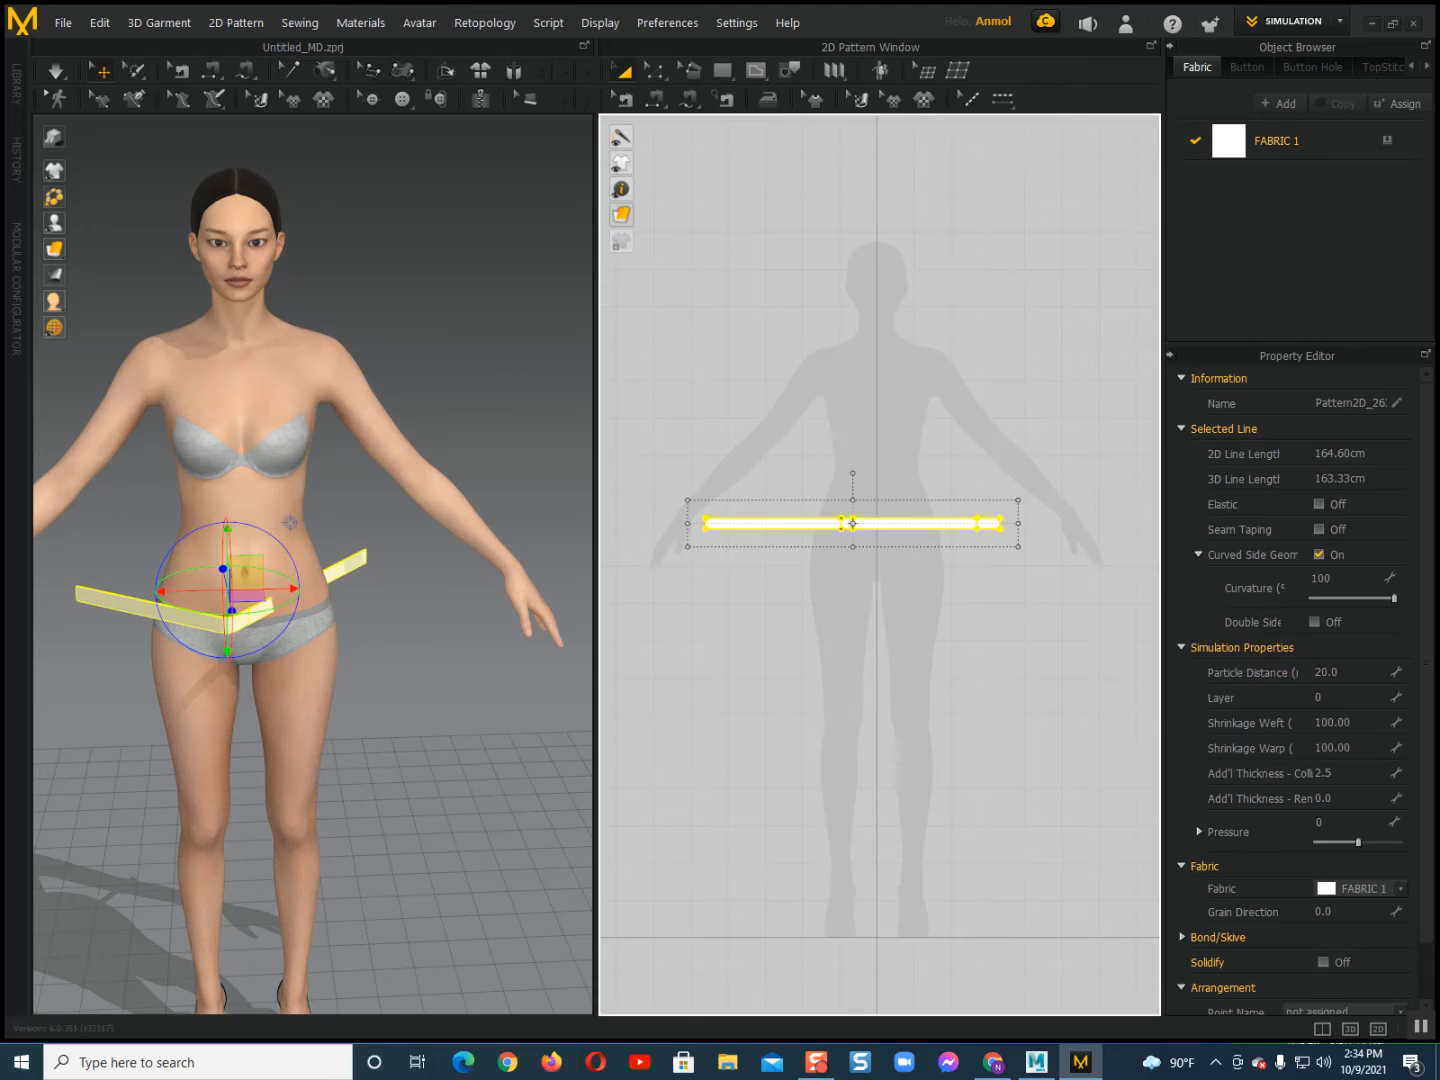
left_click_drag(1018, 523, 995, 524)
left_click_drag(842, 523, 877, 523)
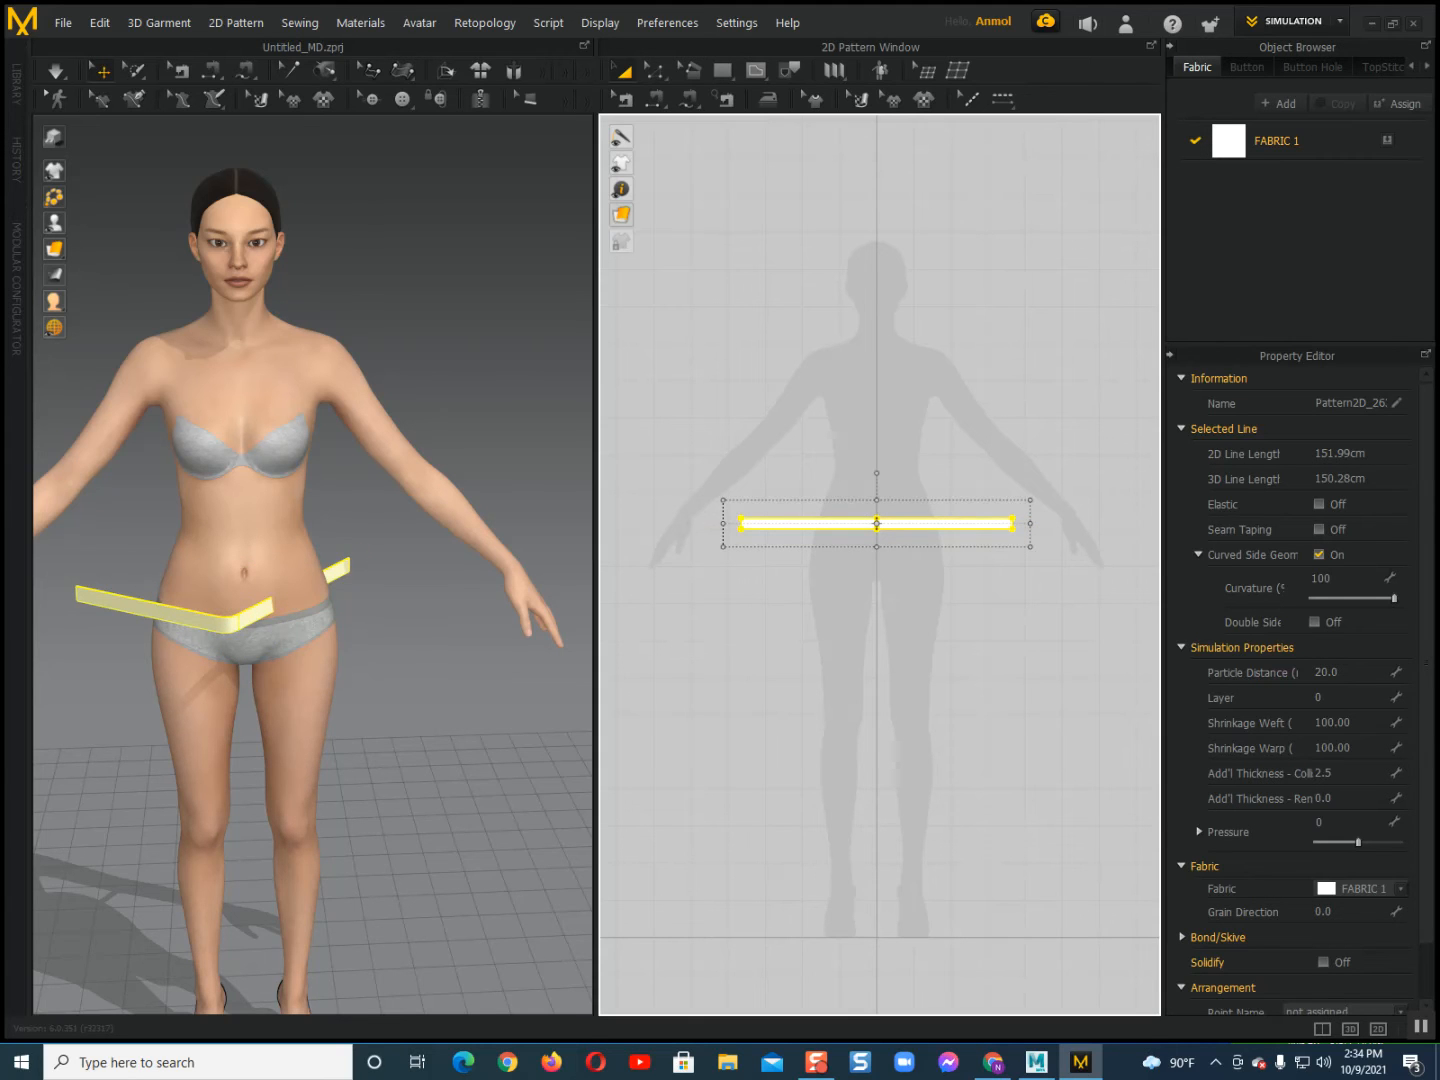
Move the strip sideways in 3D so its fold lines up with the middle of the avatar's hips.
right_click_drag(301, 589, 300, 605)
left_click(252, 617)
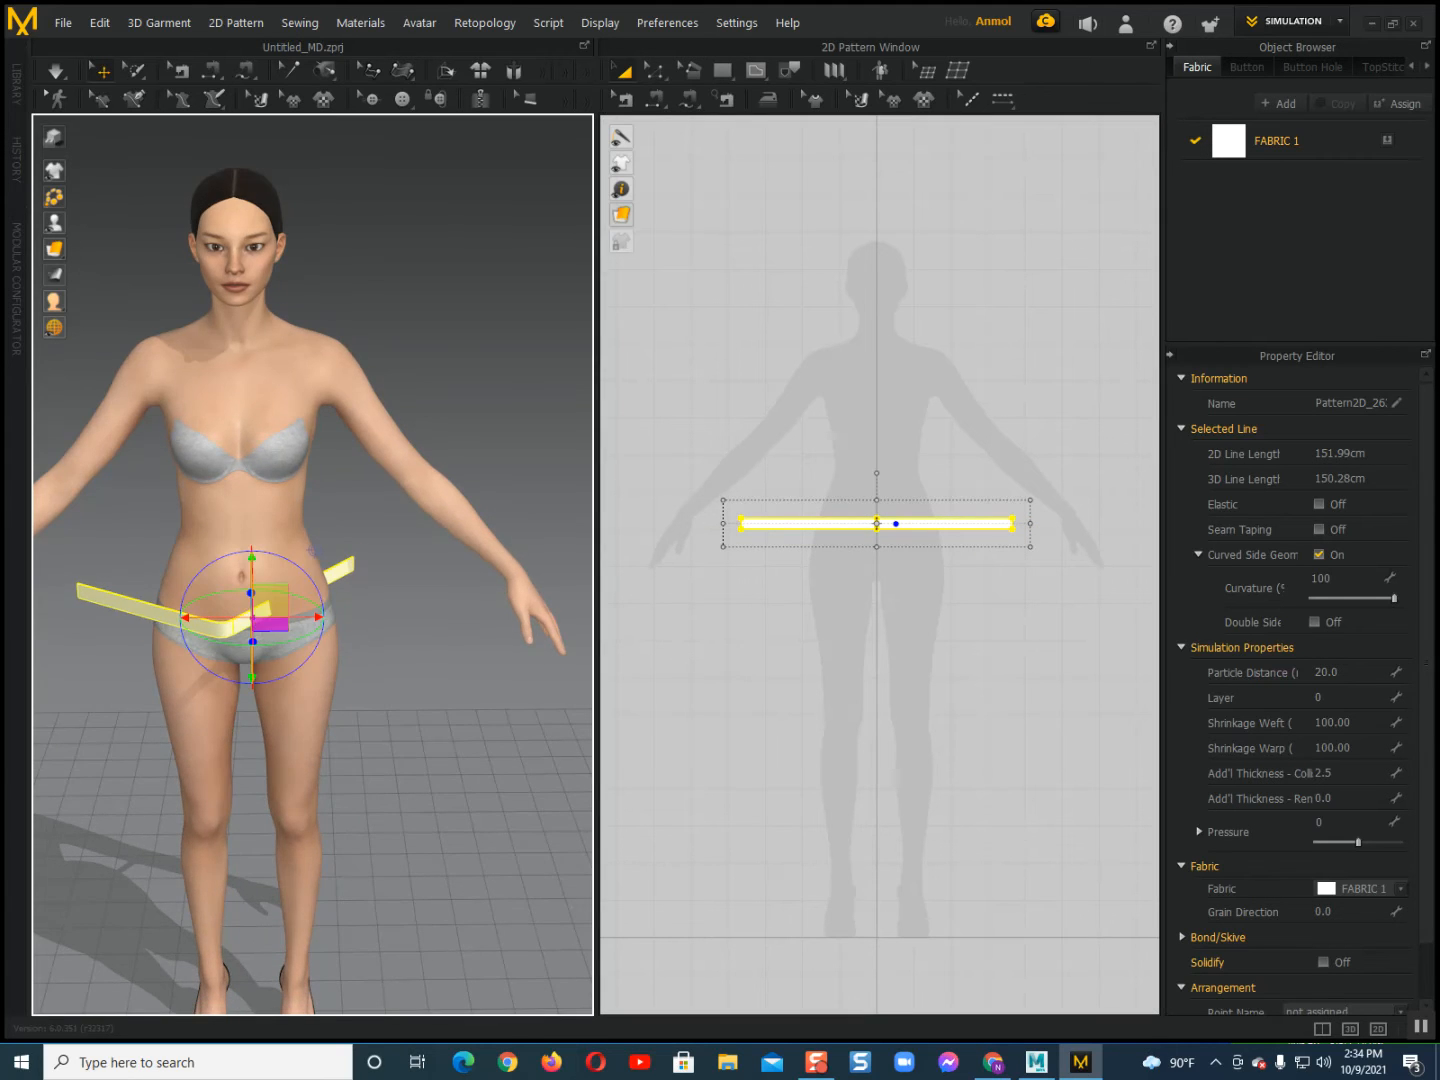
left_click_drag(310, 617, 345, 551)
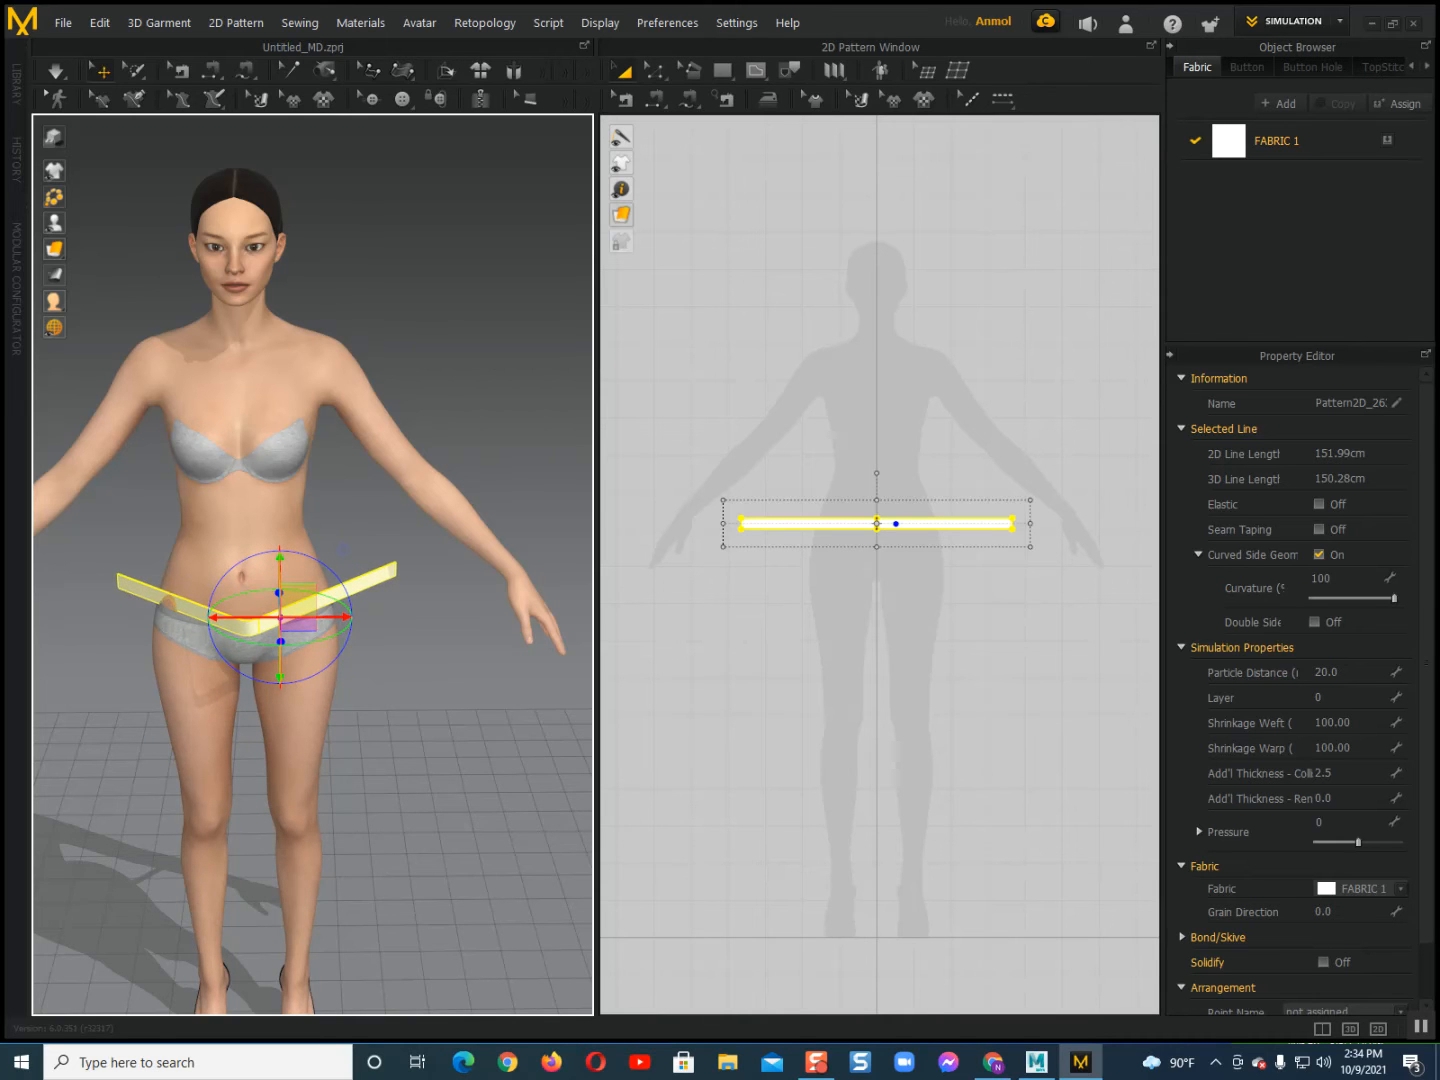
right_click_drag(344, 548, 341, 548)
Delete one half of the strip by removing its end and edge lines, keeping only the half up to the centre line.
key("z")
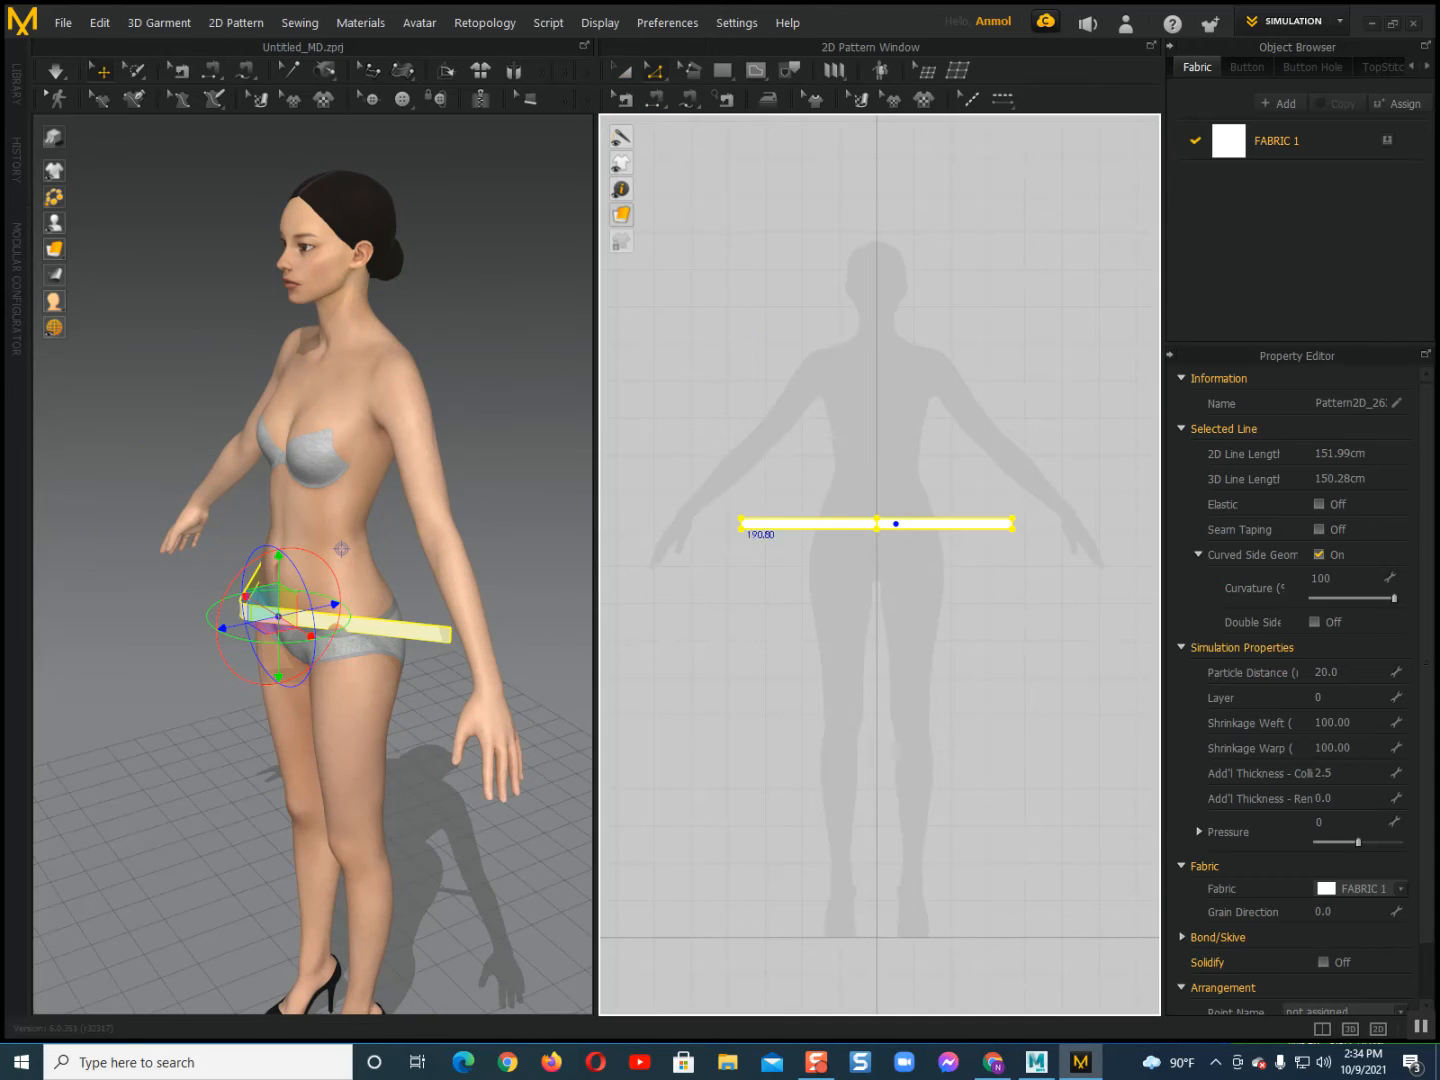
left_click(741, 518)
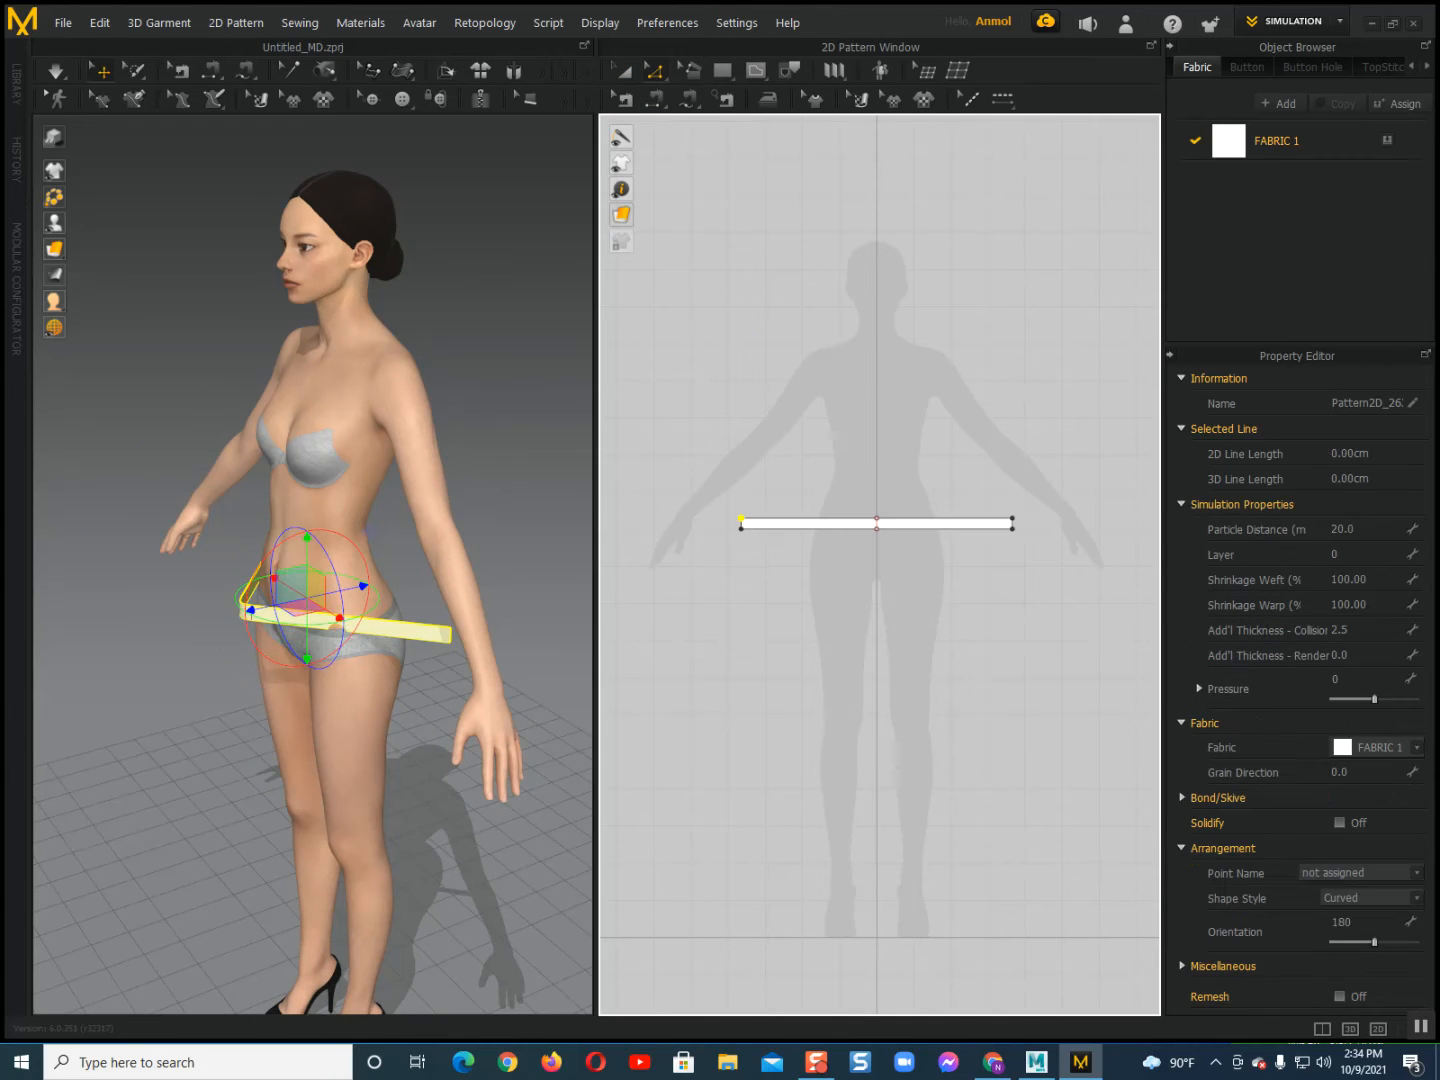
left_click_drag(1005, 444, 1079, 785)
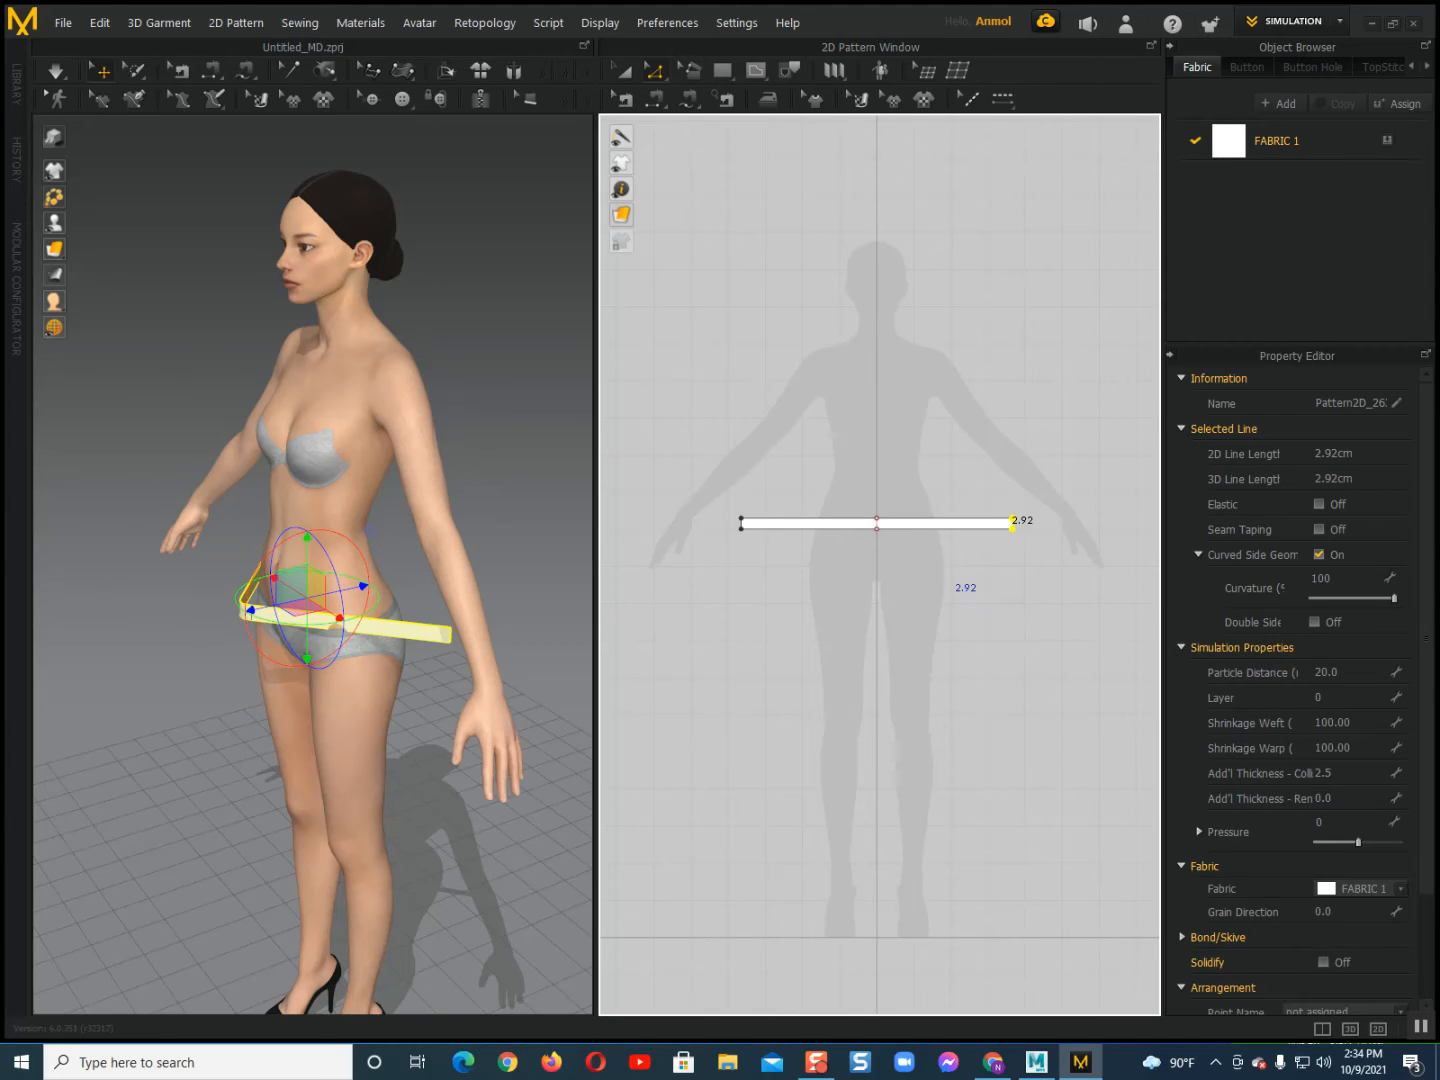
key("Delete")
scroll(807, 517, "up", 4)
left_click(1079, 525)
left_click(1150, 546)
key("Delete")
scroll(977, 558, "down", 4)
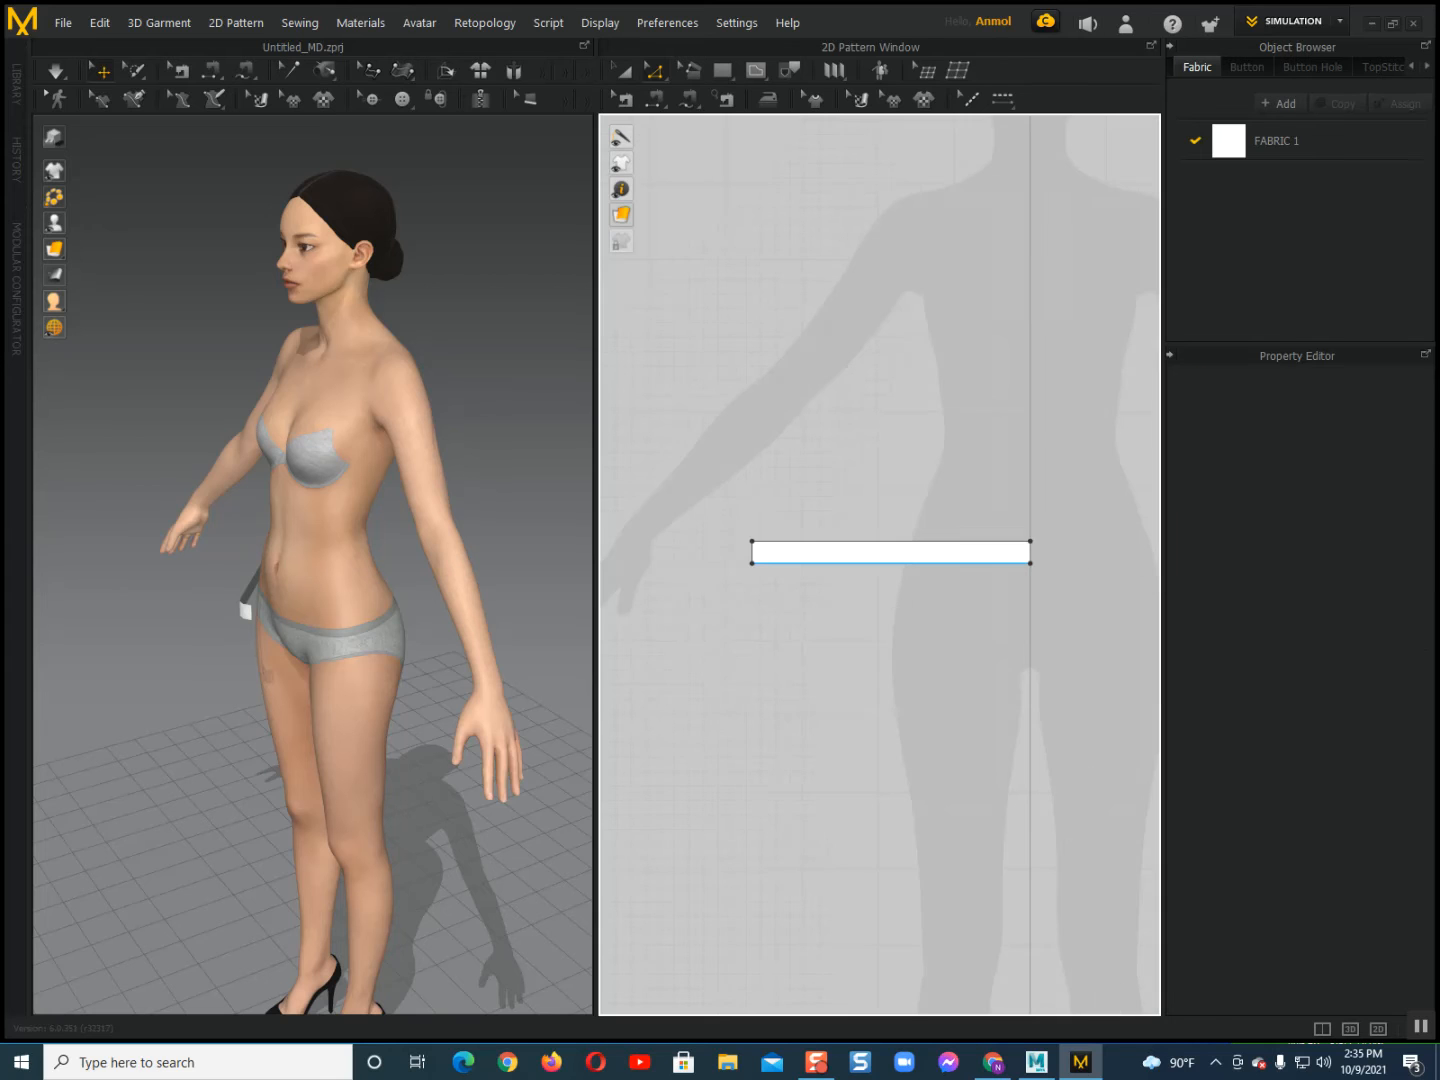
Shorten the half strip to about 32 cm by moving its outer end edge towards the centre line.
scroll(940, 611, "down", 1)
middle_click_drag(940, 611, 890, 597)
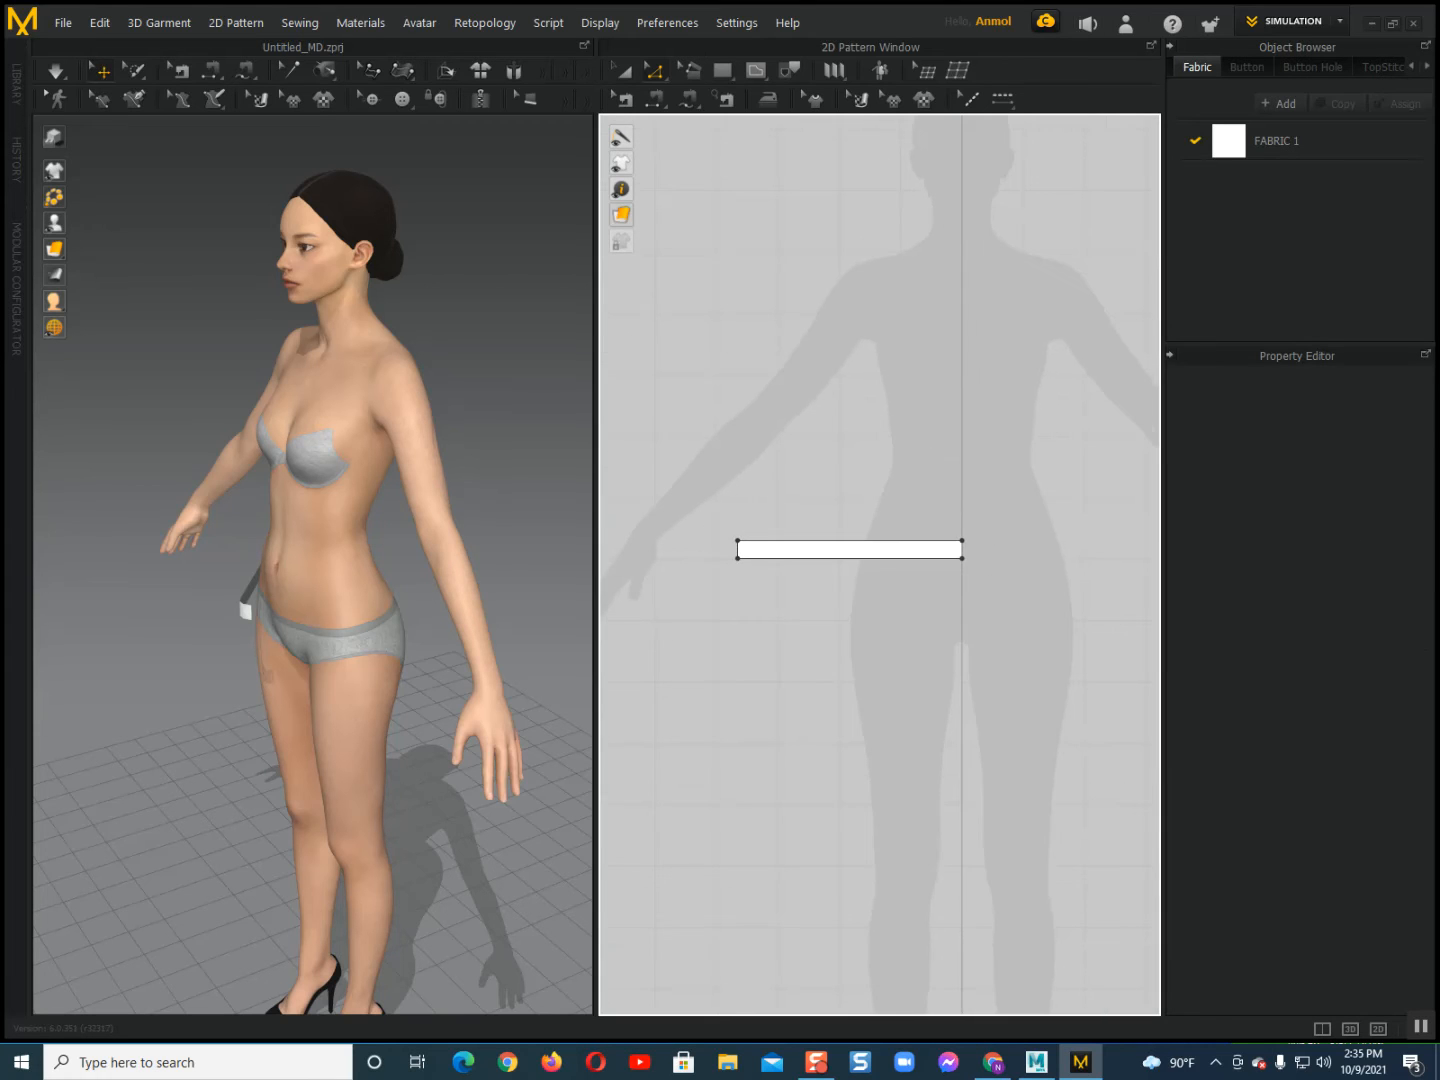
left_click(962, 549)
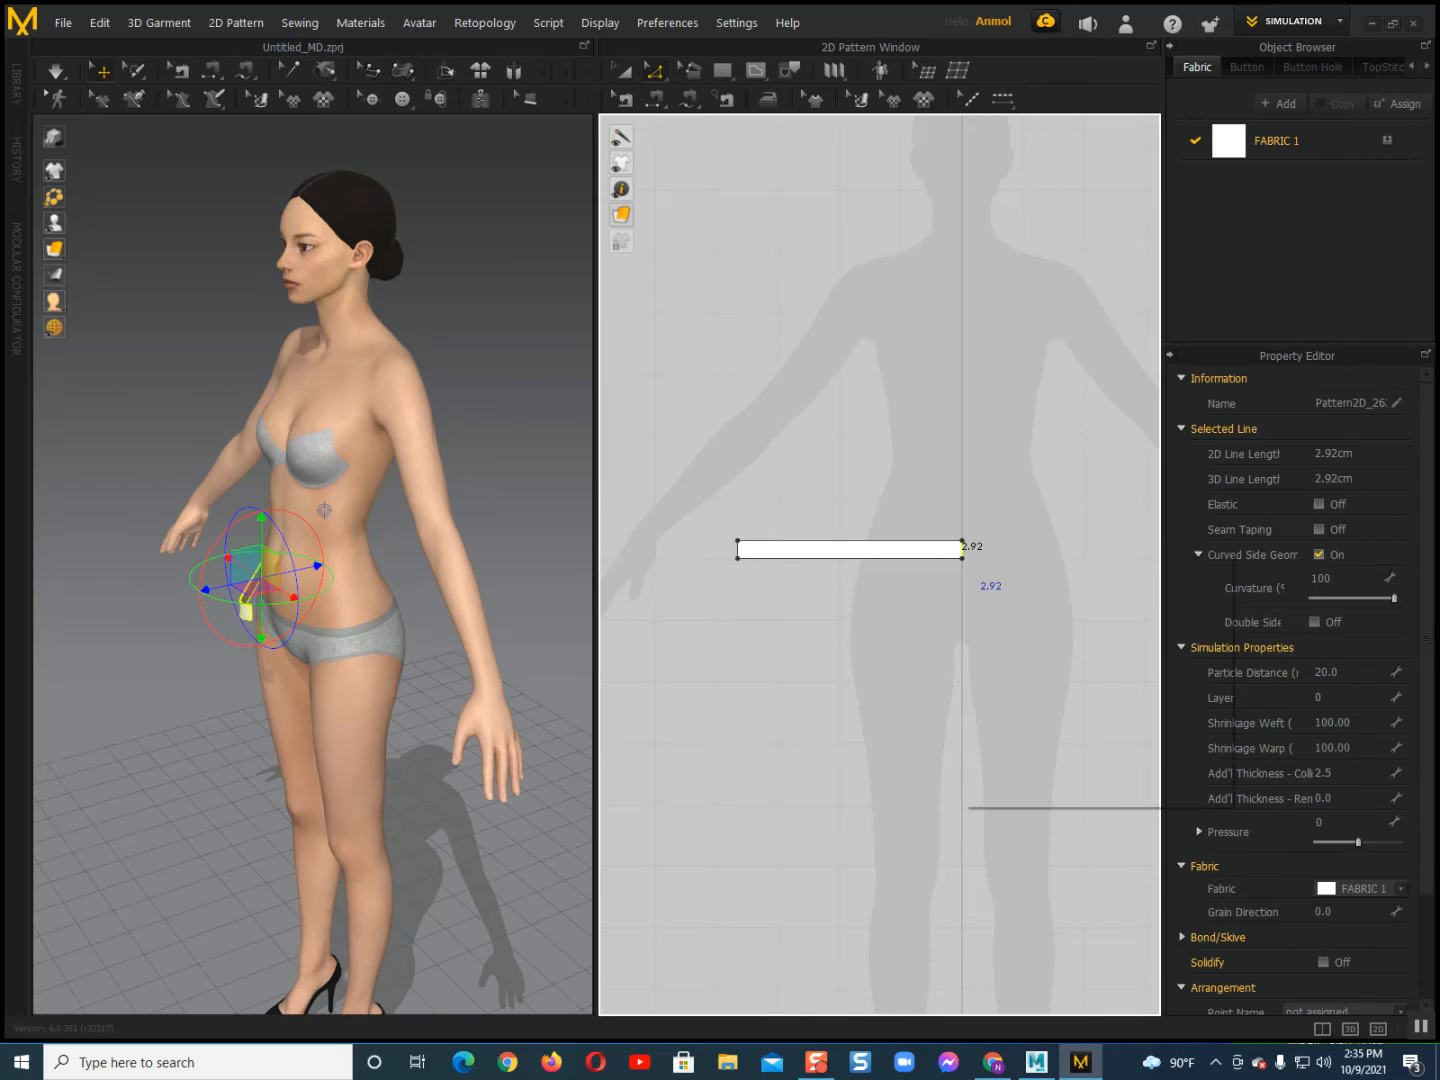
right_click(962, 550)
left_click(904, 559)
left_click(738, 549)
left_click_drag(738, 549, 767, 549)
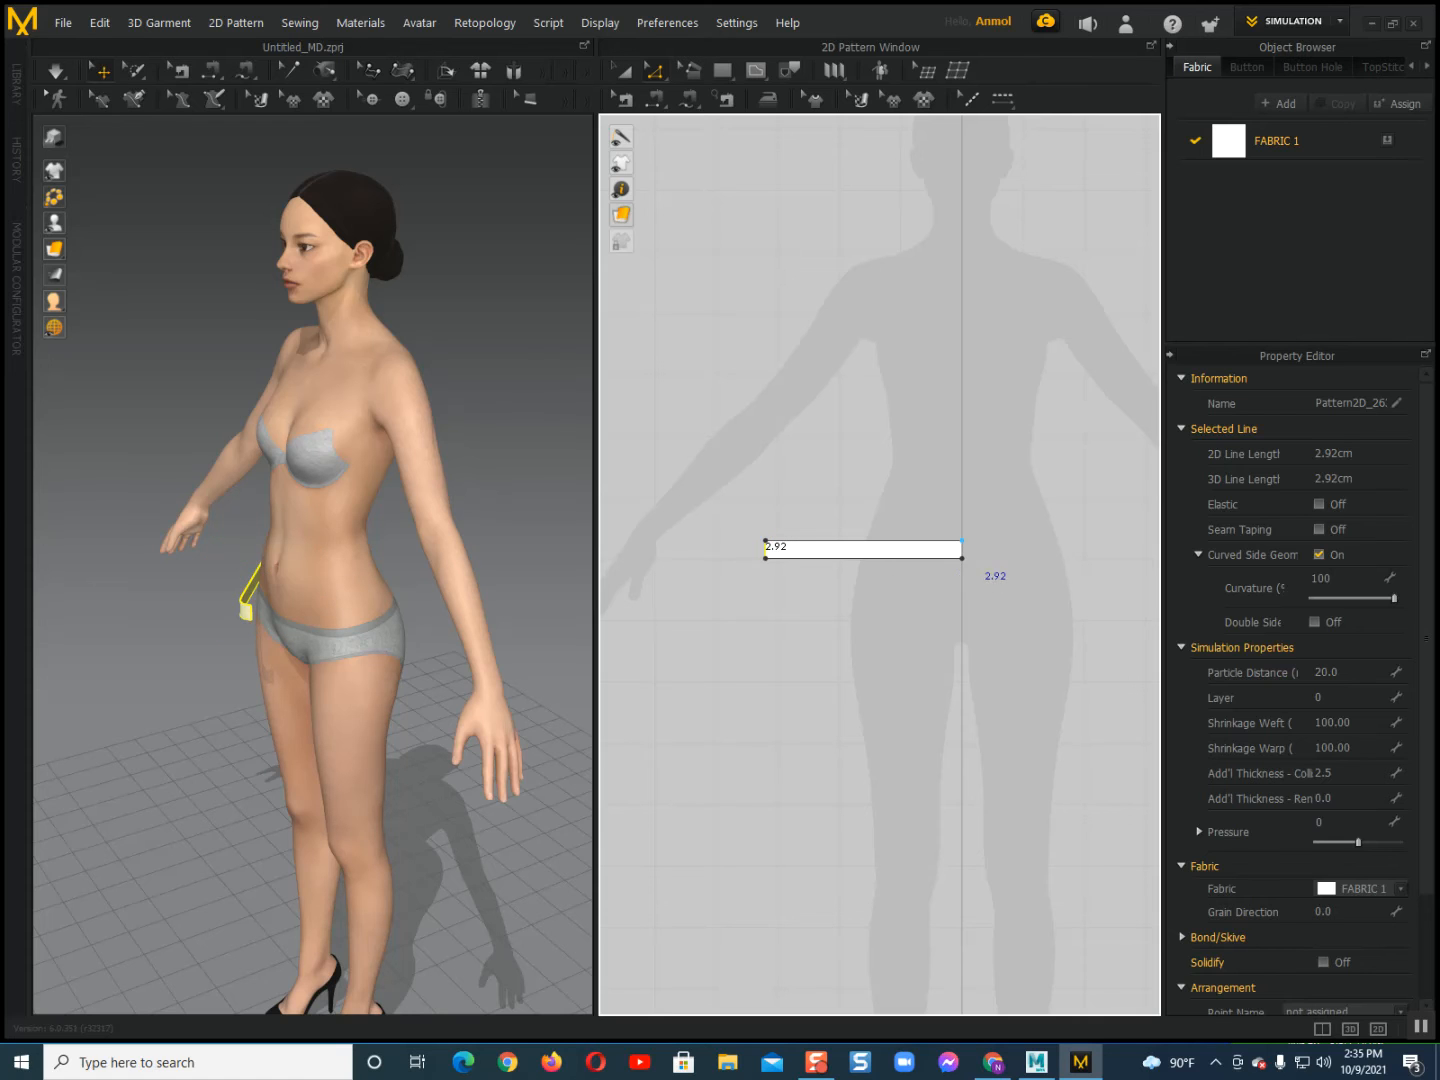
Unfold the half strip about its edge on the avatar's centre line.
left_click(961, 546)
right_click(960, 549)
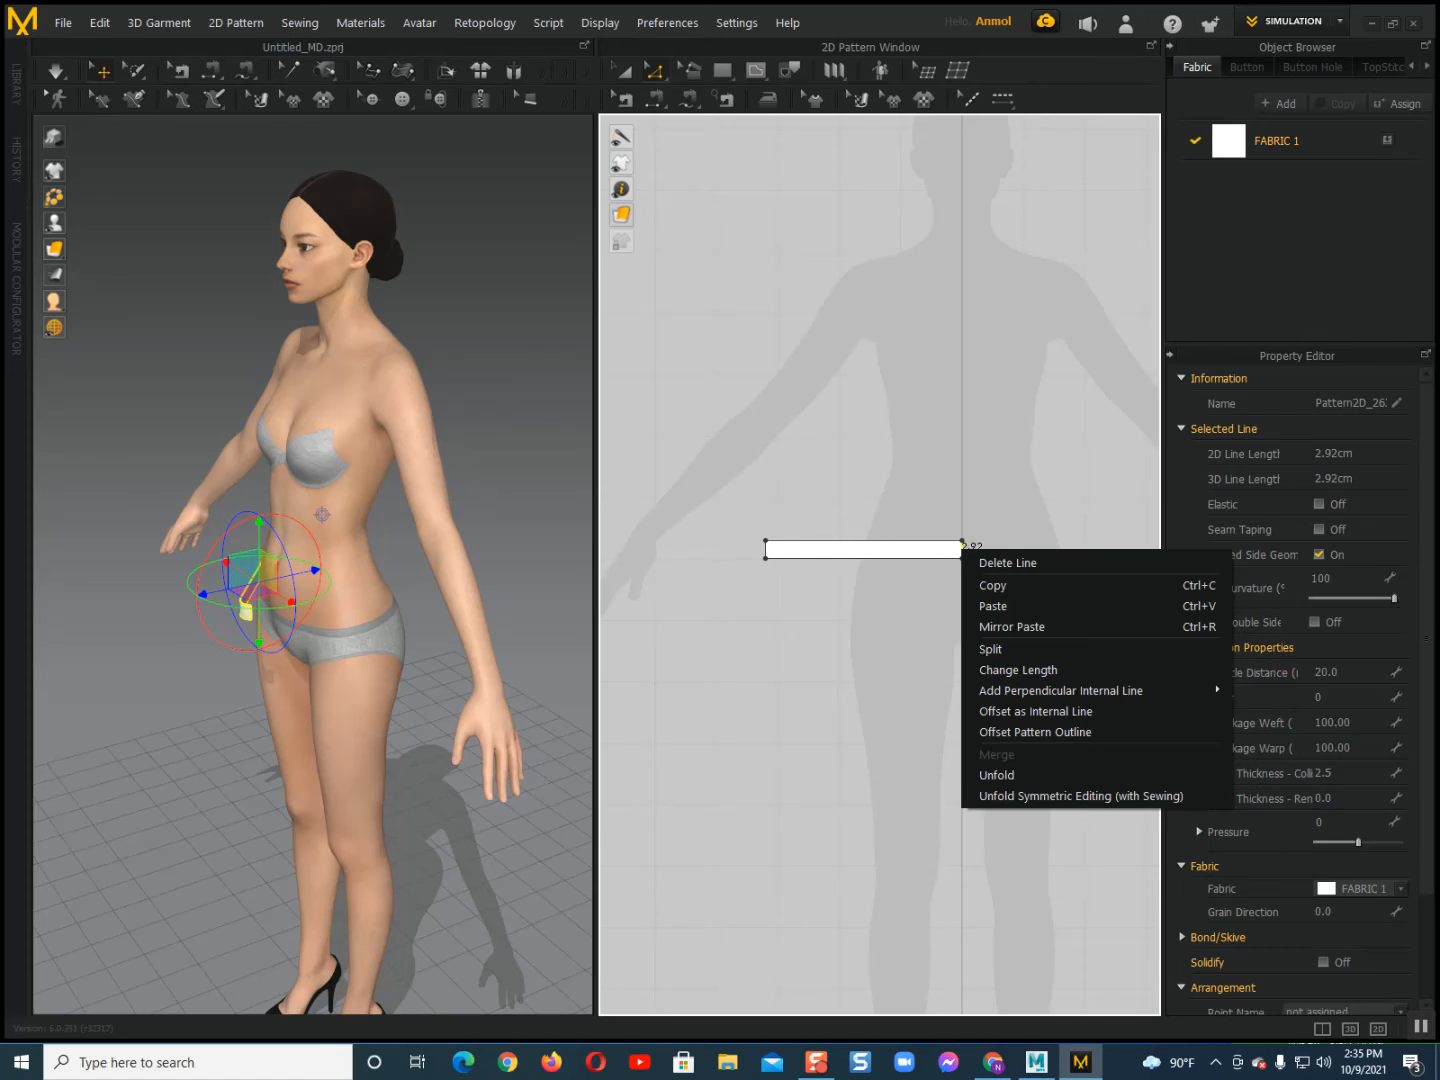
left_click(997, 776)
Select the unfolded strip in 3D and adjust its placement around the front of the avatar's hips.
scroll(869, 595, "down", 2)
right_click_drag(250, 301, 429, 443)
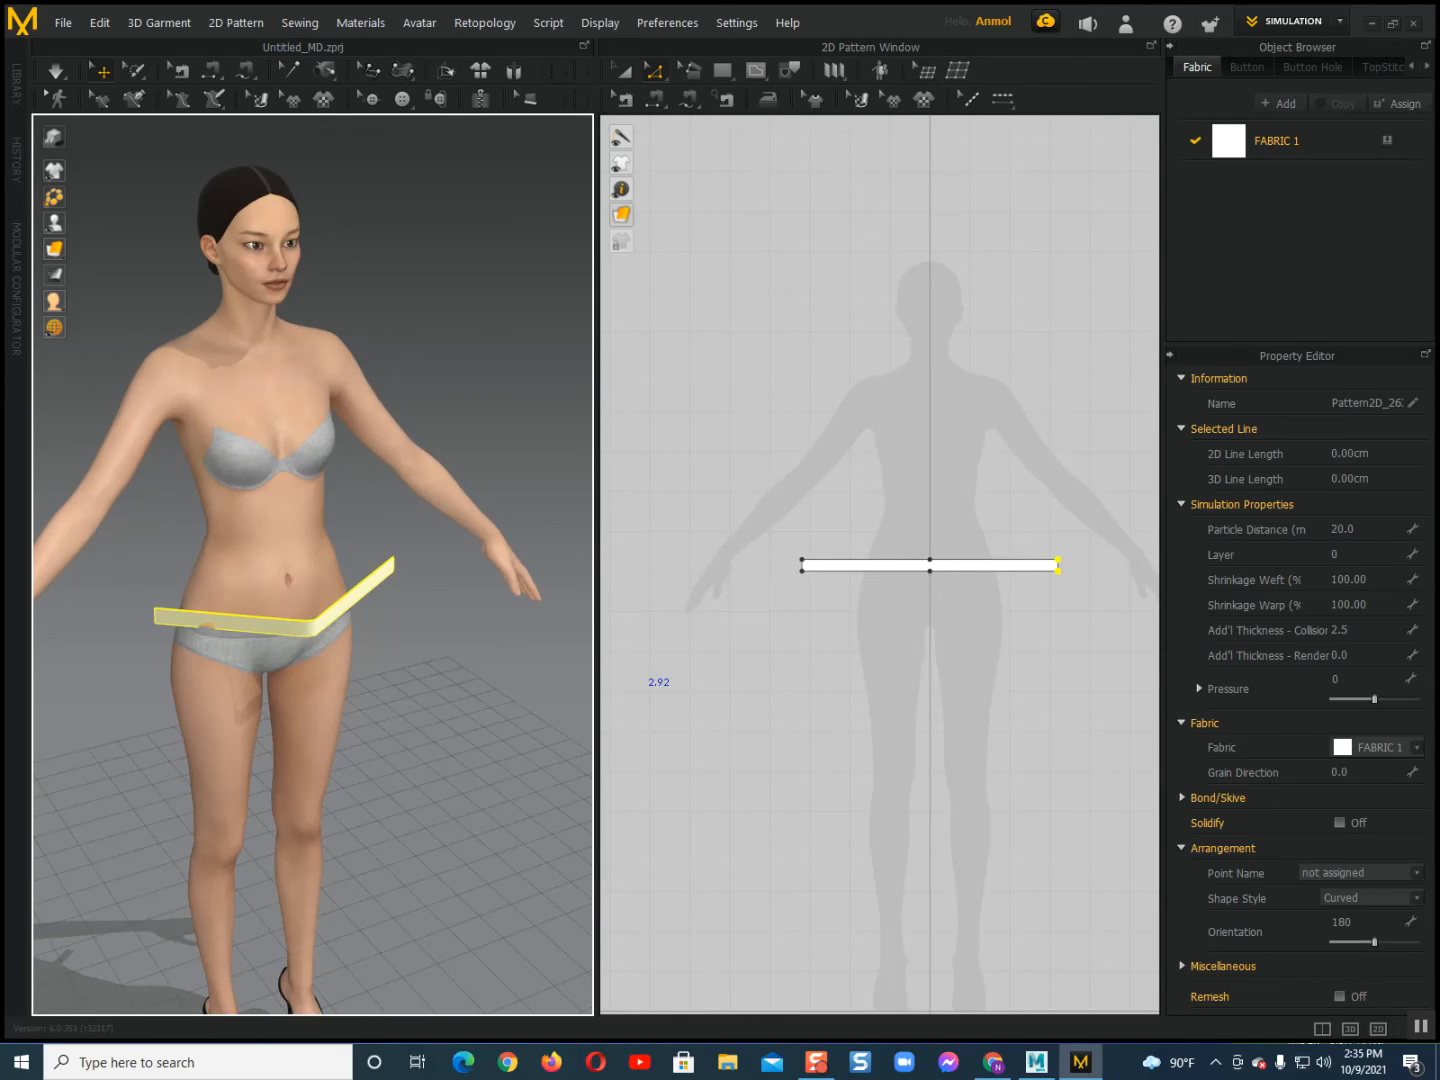
scroll(301, 555, "down", 2)
right_click_drag(301, 555, 395, 558)
left_click(310, 600)
left_click_drag(372, 532, 361, 533)
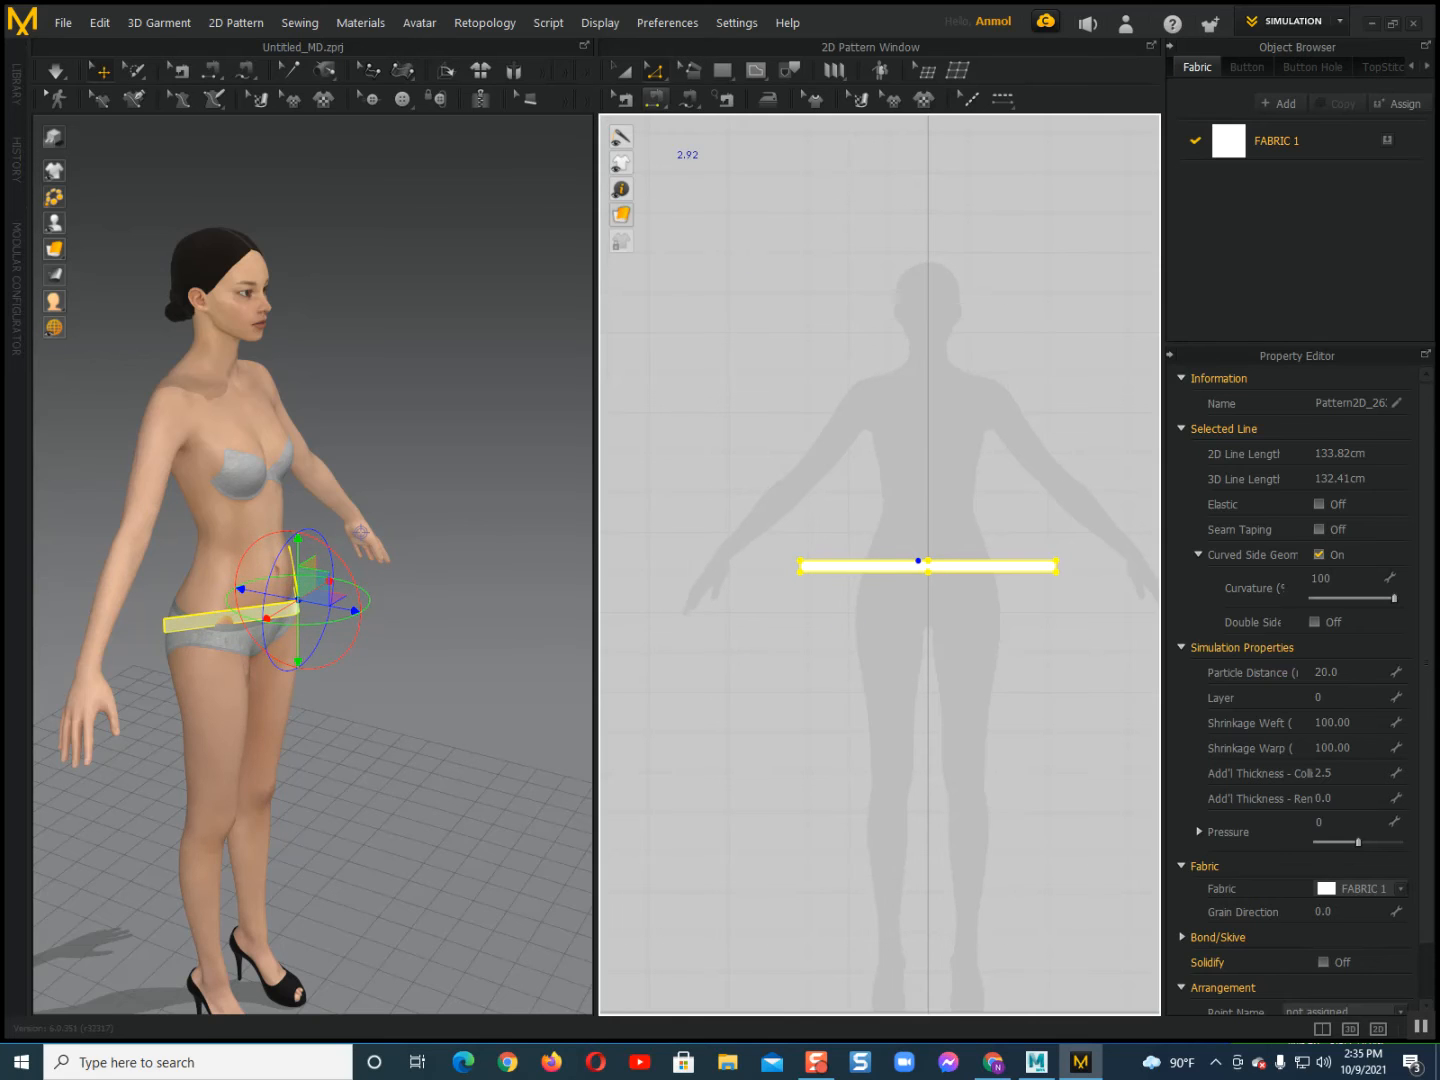
Sew the strip's two short end edges together with Segment Sewing and start the simulation.
left_click(656, 98)
left_click(800, 562)
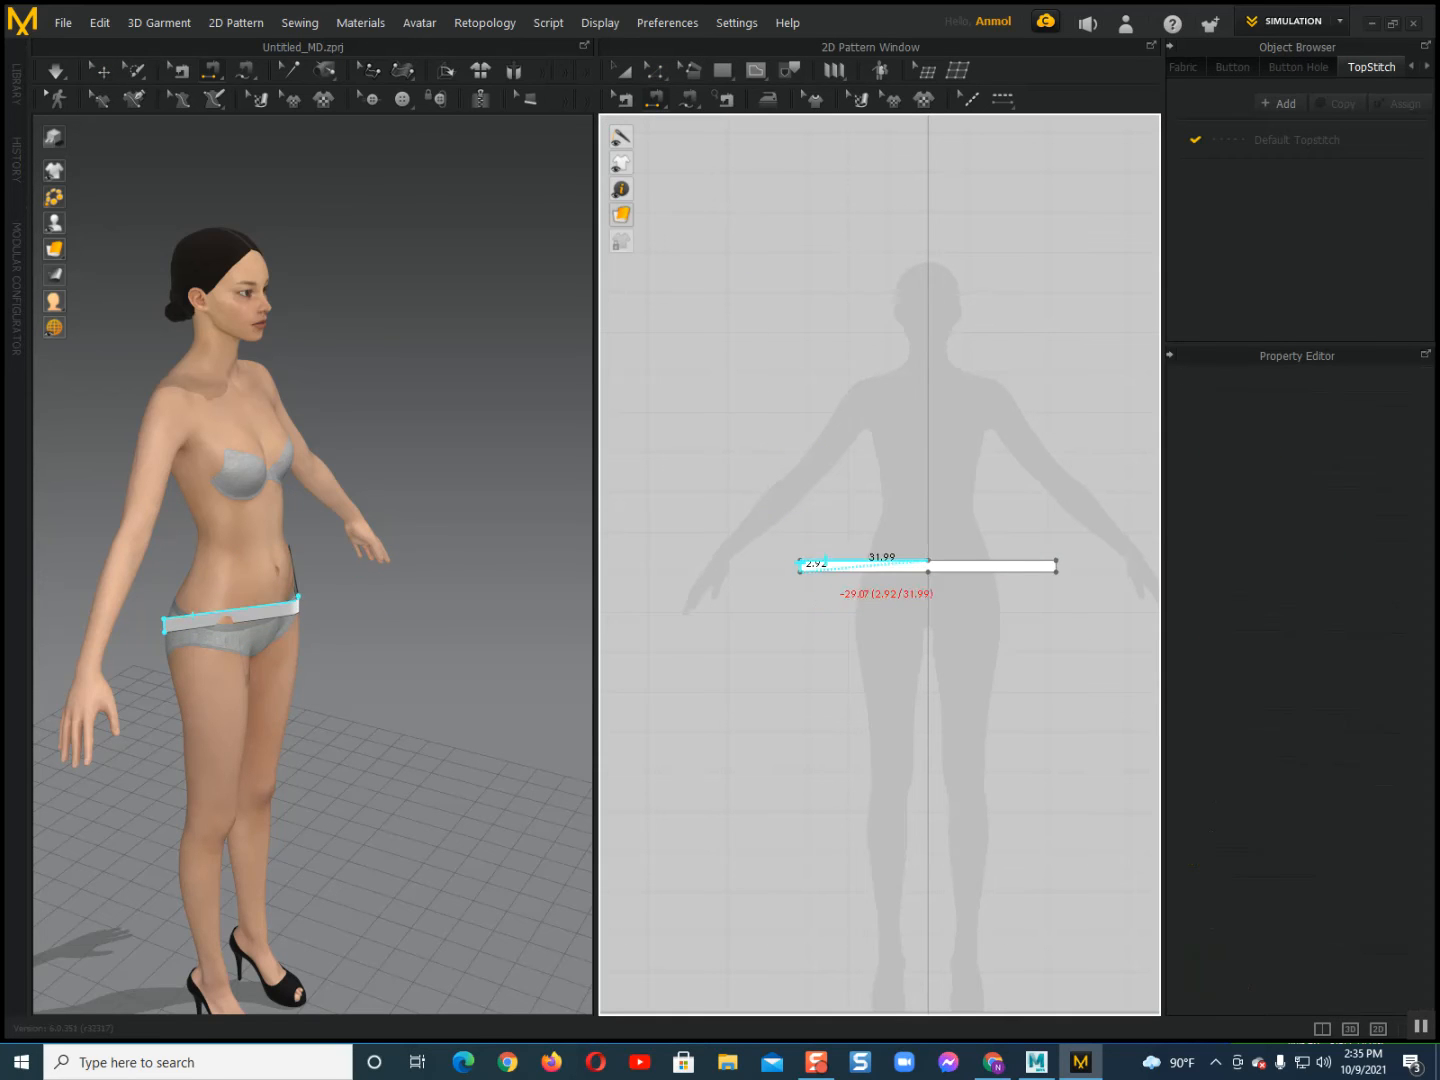
left_click(1056, 566)
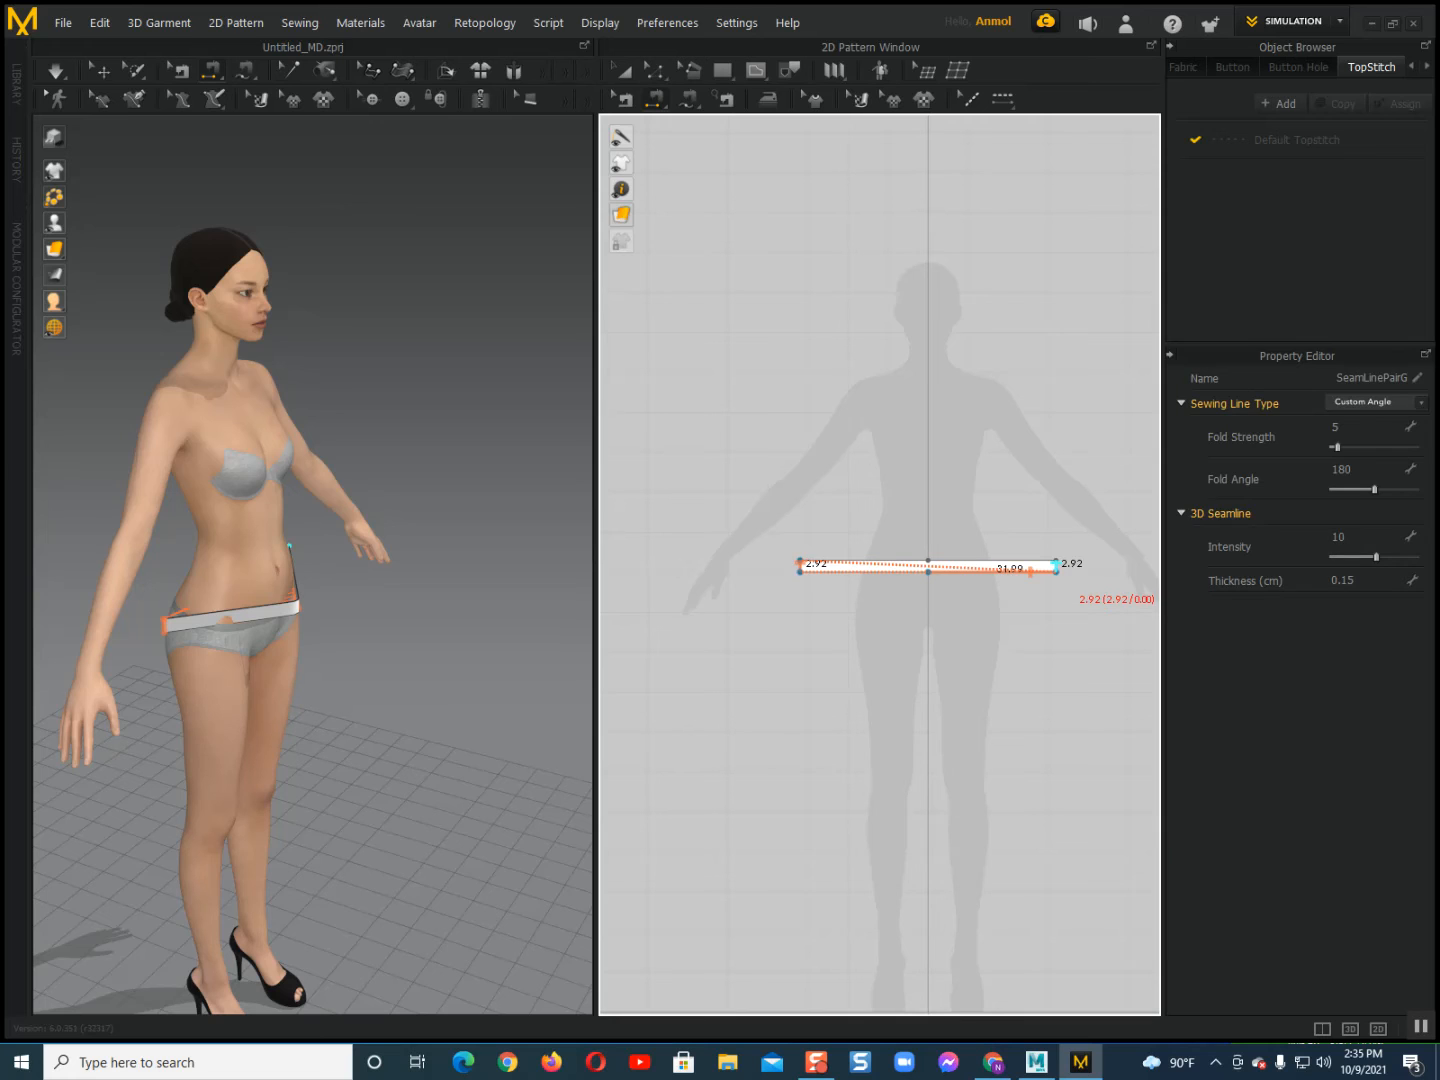
key("ctrl+z")
left_click(800, 565)
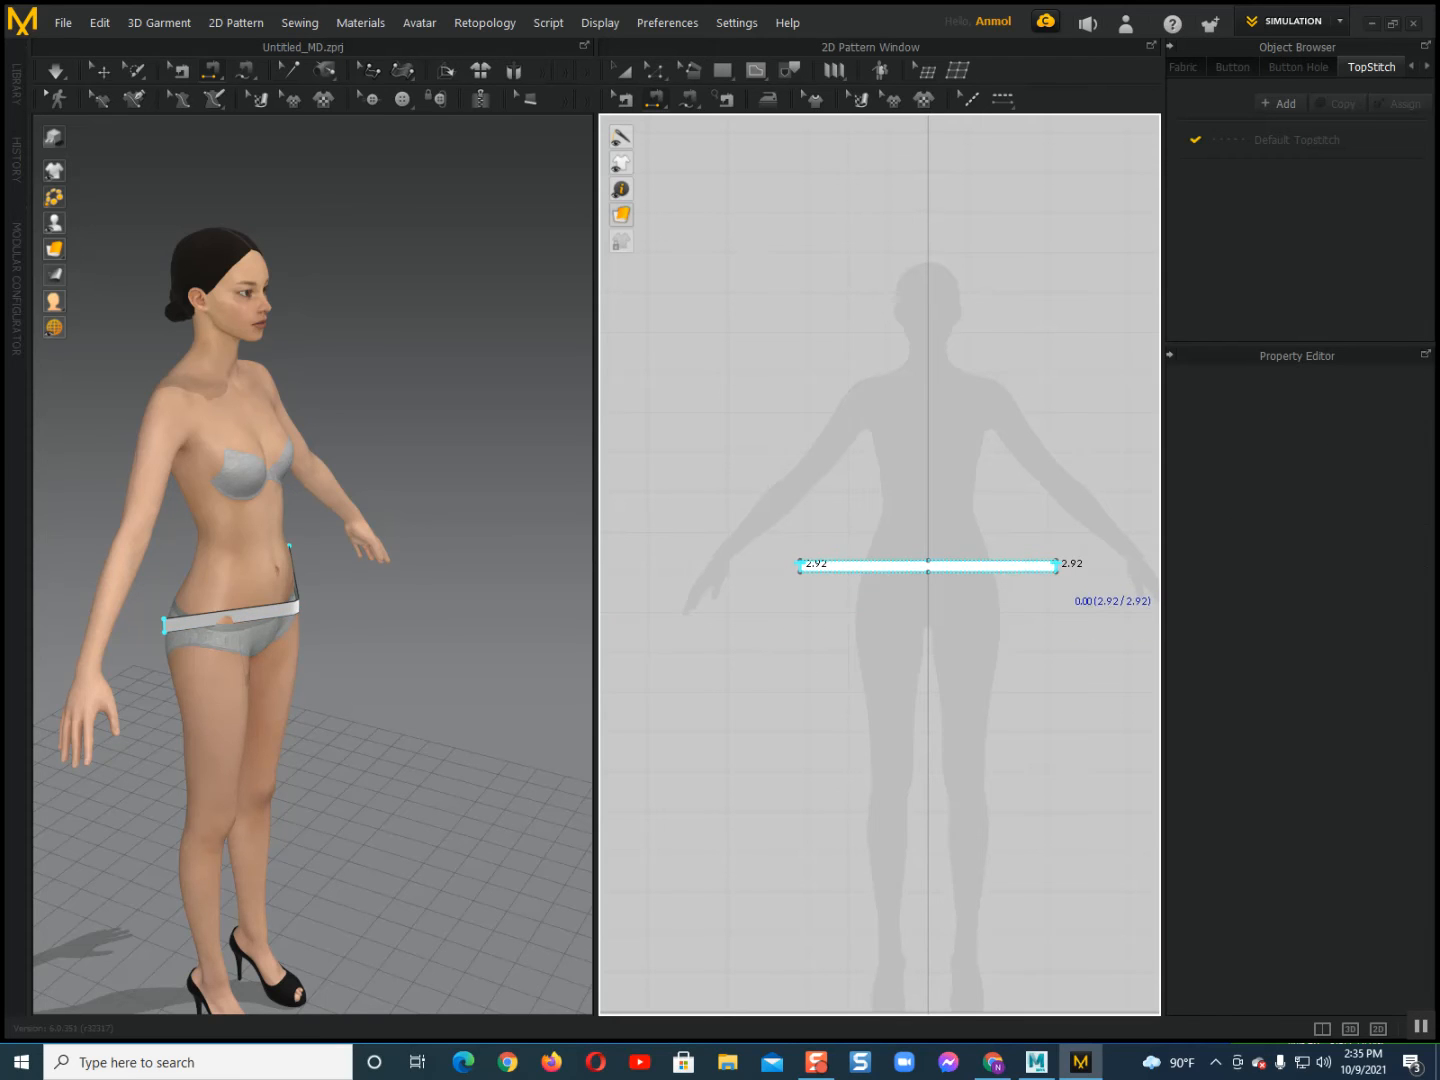
left_click(1056, 566)
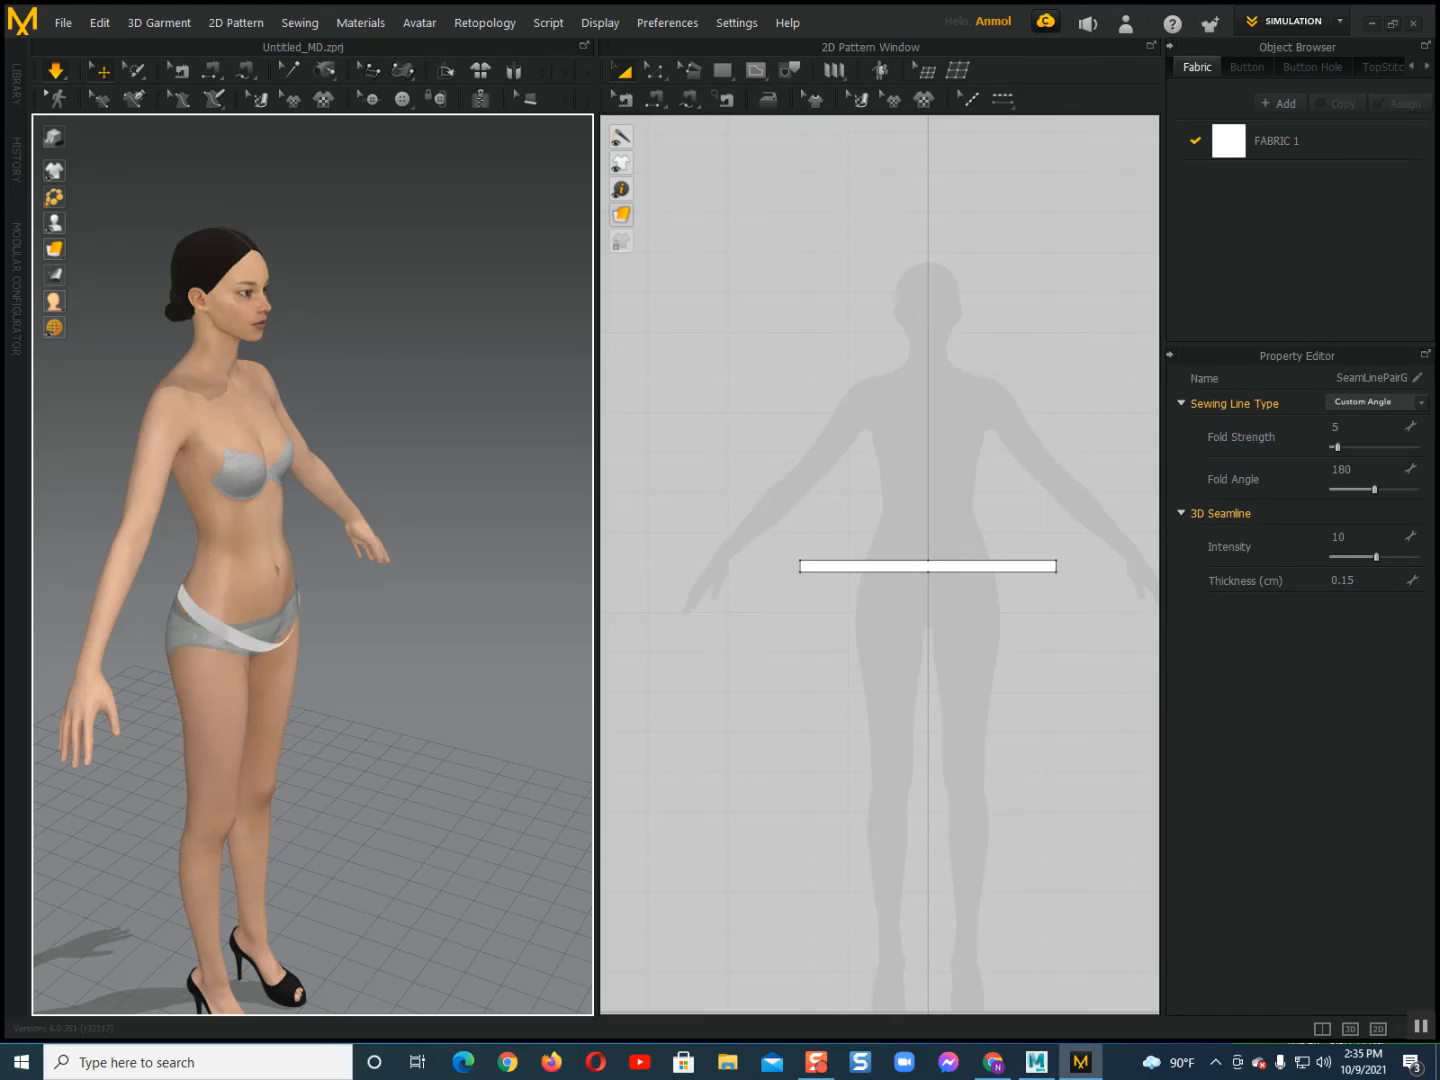
Pull the simulated strip up from the hips to the avatar's waist and even it out around the back.
scroll(312, 564, "down", 2)
key("2")
scroll(310, 710, "up", 4)
left_click_drag(319, 424, 329, 521)
right_click_drag(360, 450, 131, 450)
left_click_drag(311, 432, 323, 627)
right_click_drag(323, 541, 229, 540)
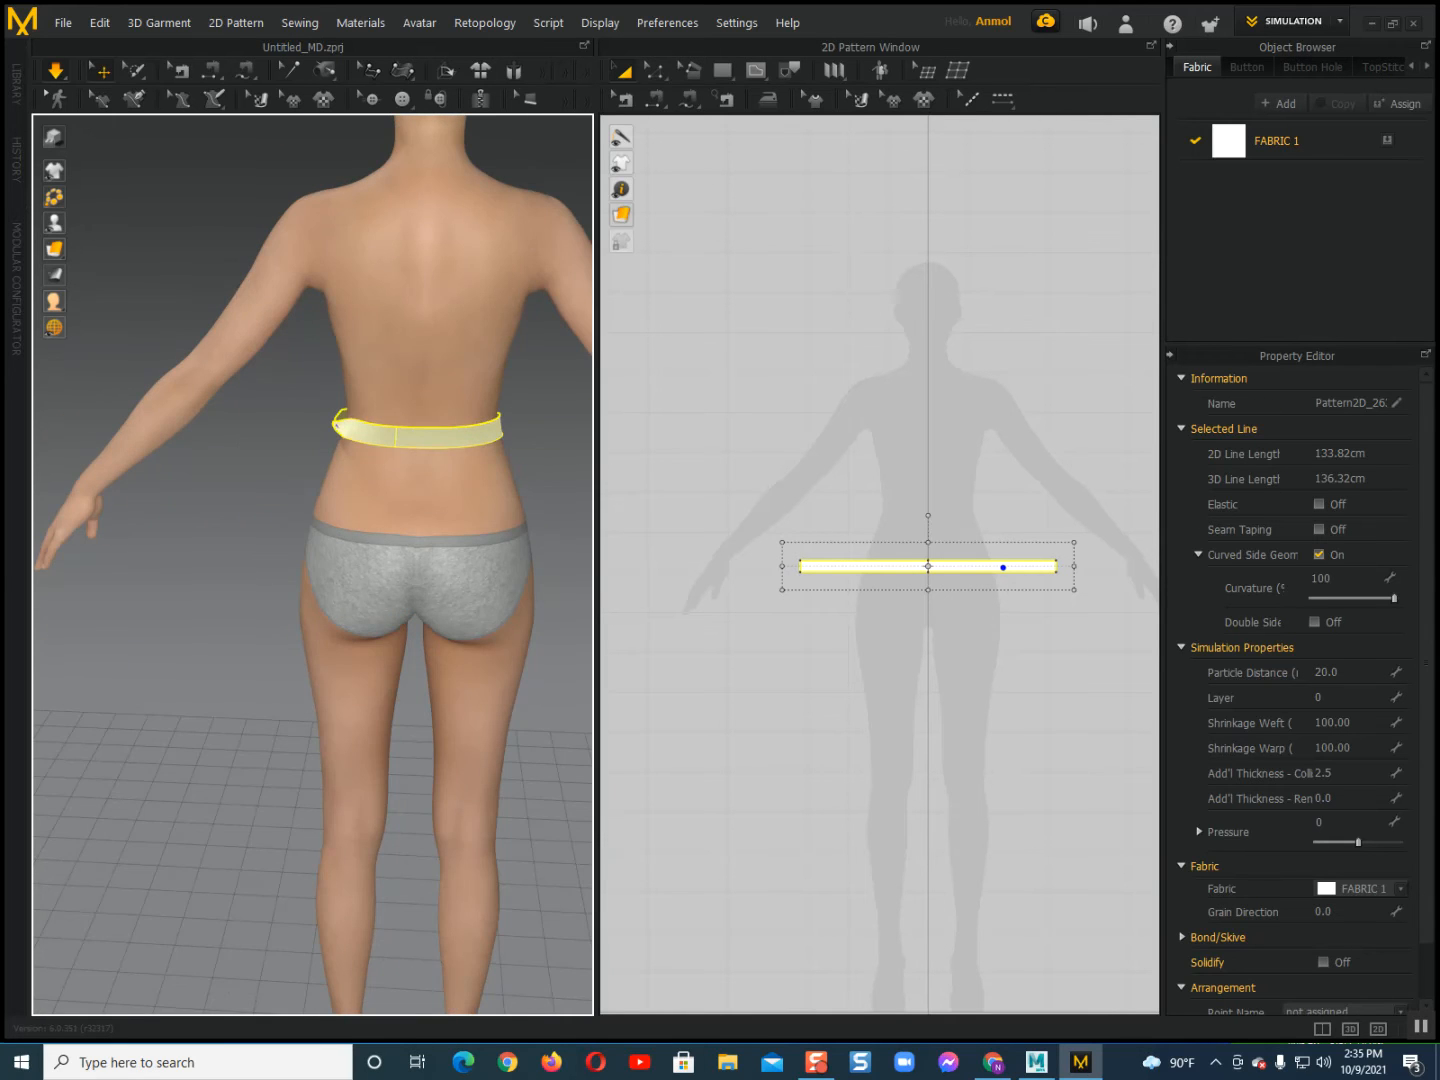
left_click(344, 444)
left_click_drag(337, 429, 301, 399)
scroll(302, 410, "down", 1)
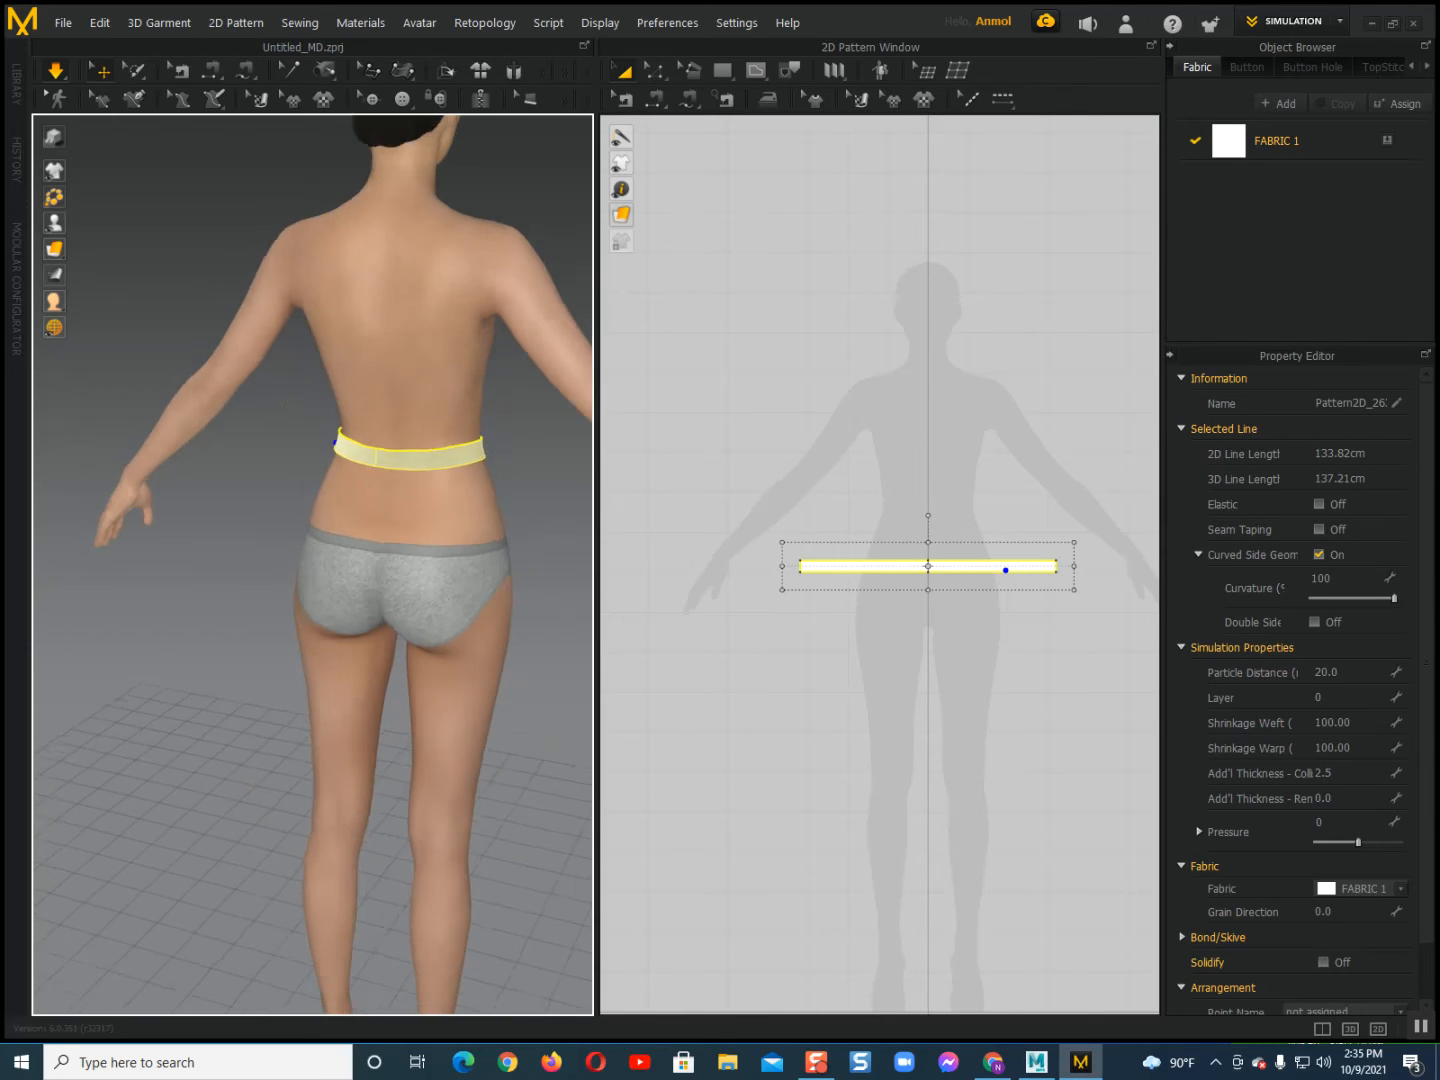
right_click_drag(302, 409, 240, 410)
Lengthen the strip at both ends, moving one end edge outward by about 4.3 cm and the opposite edge by a similar amount.
left_click(655, 70)
left_click(800, 561)
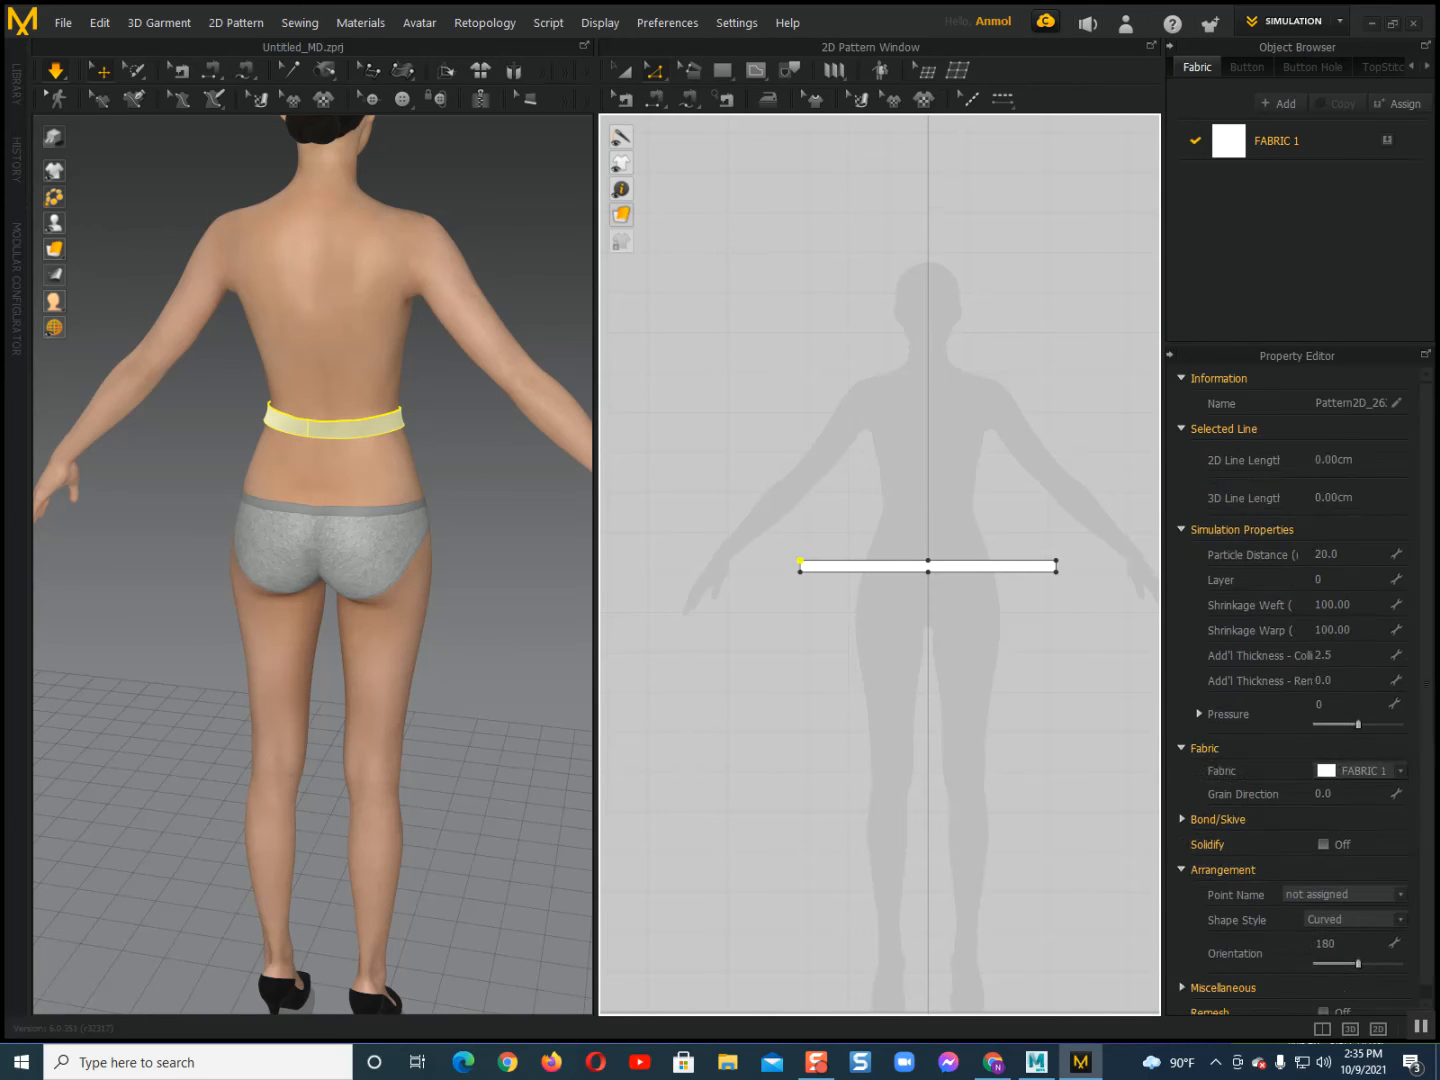
scroll(800, 561, "up", 1)
scroll(800, 565, "up", 2)
left_click(801, 569)
left_click_drag(804, 570, 773, 570)
scroll(937, 611, "down", 2)
middle_click_drag(936, 611, 760, 585)
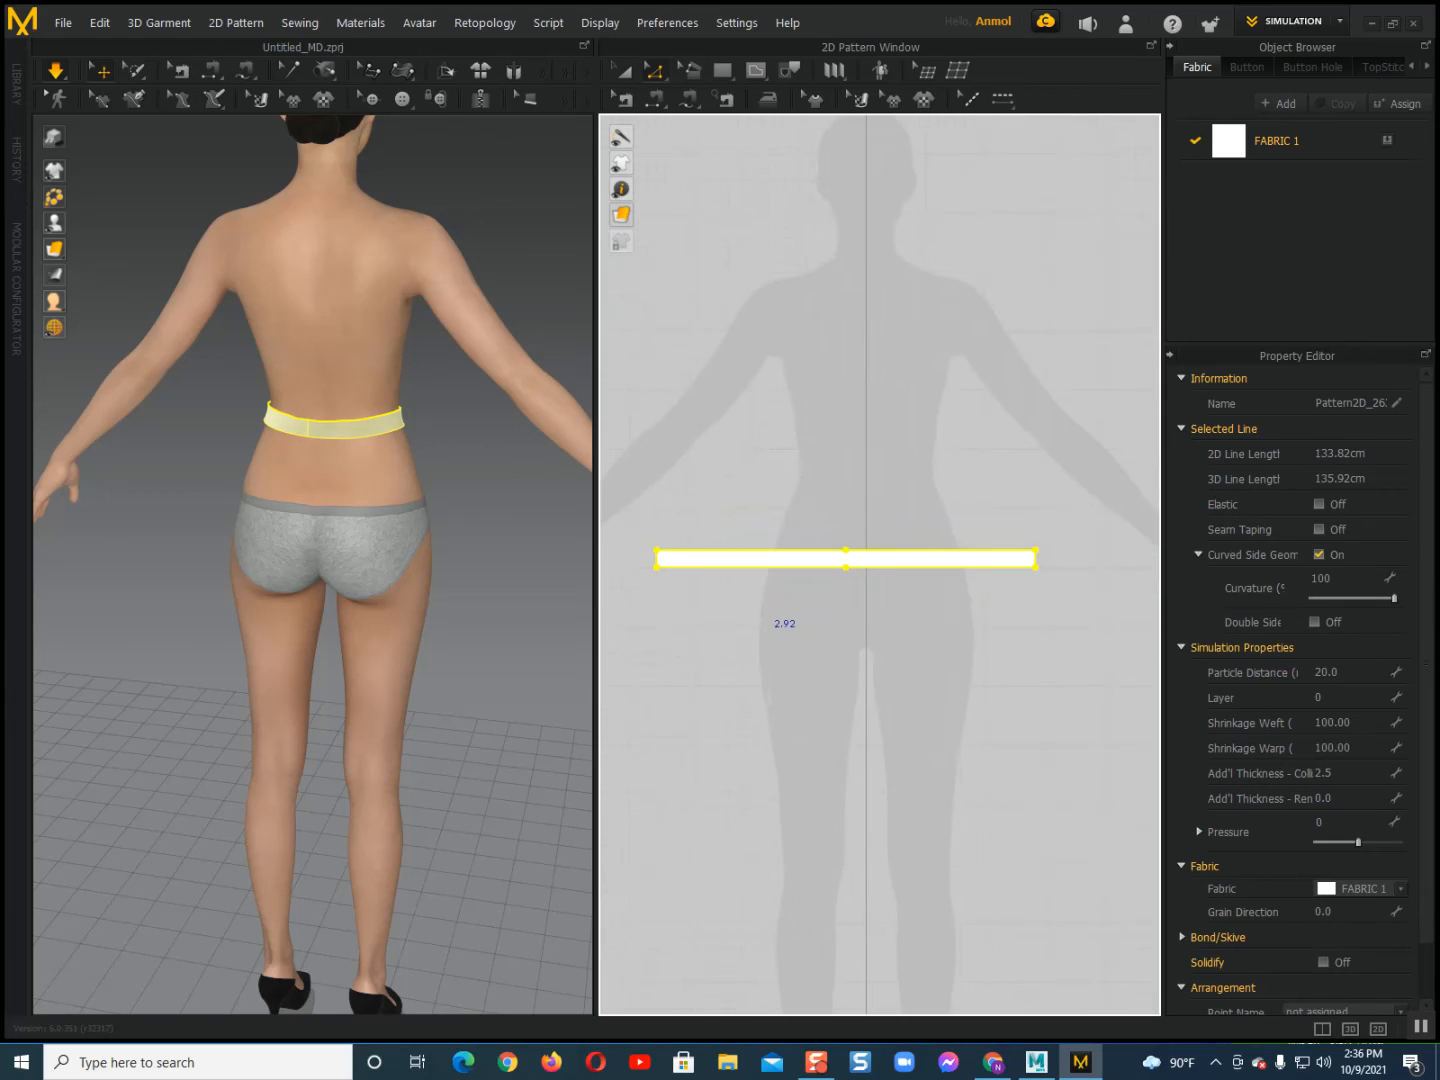
left_click(1036, 557)
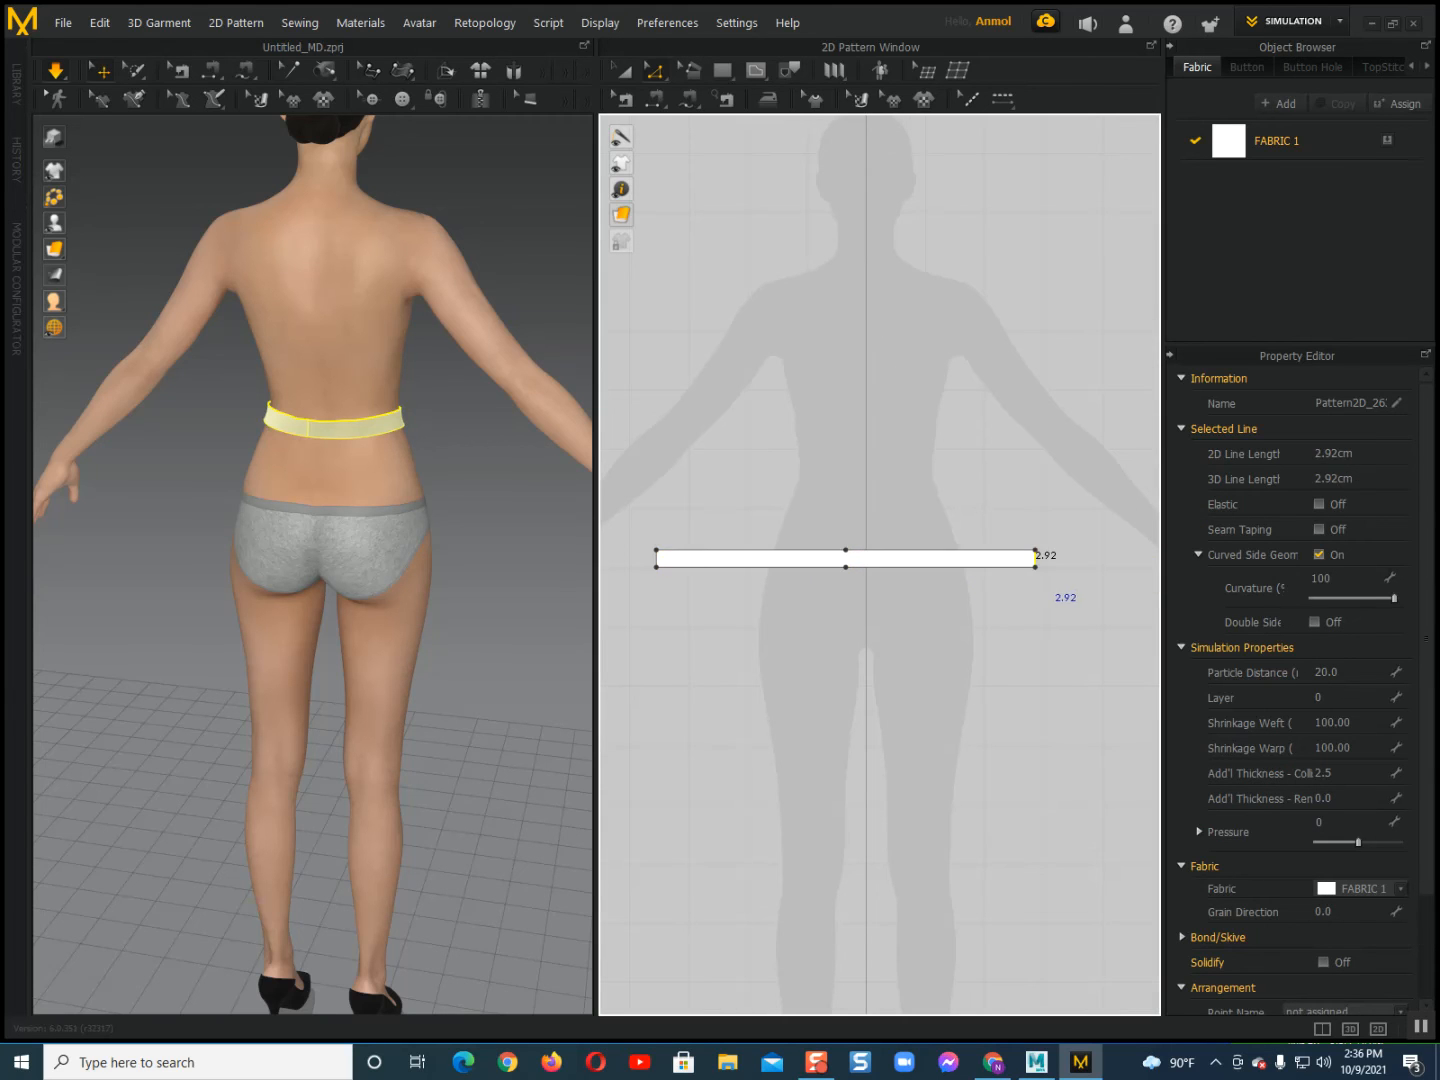
left_click_drag(1059, 556, 1061, 557)
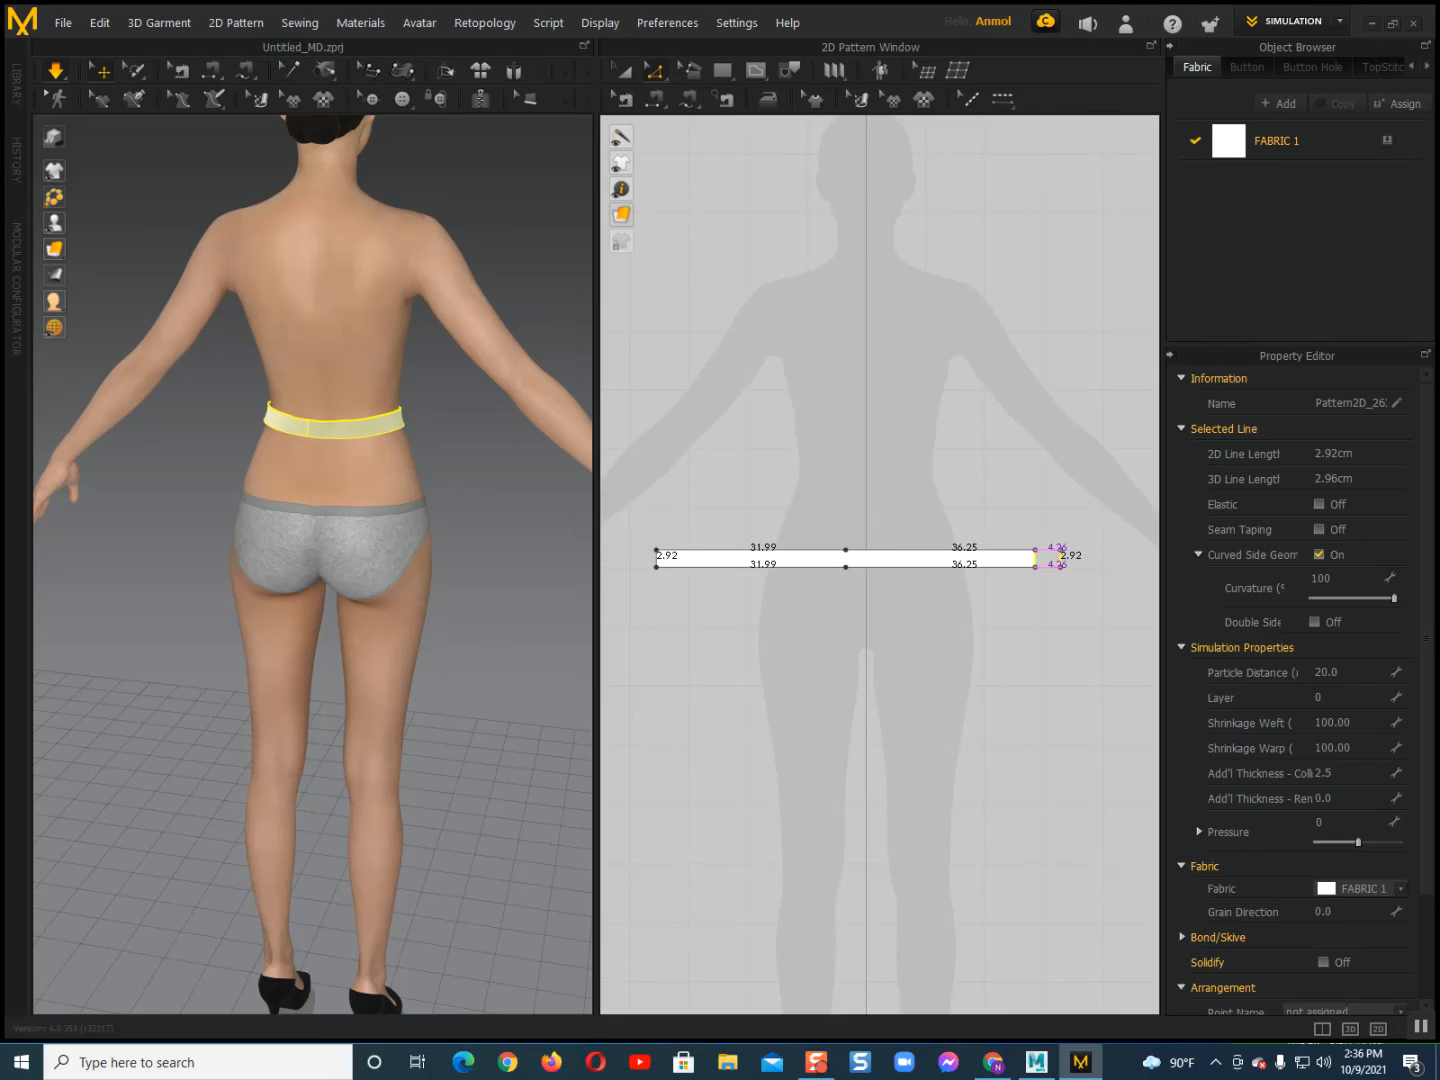
left_click_drag(656, 557, 634, 557)
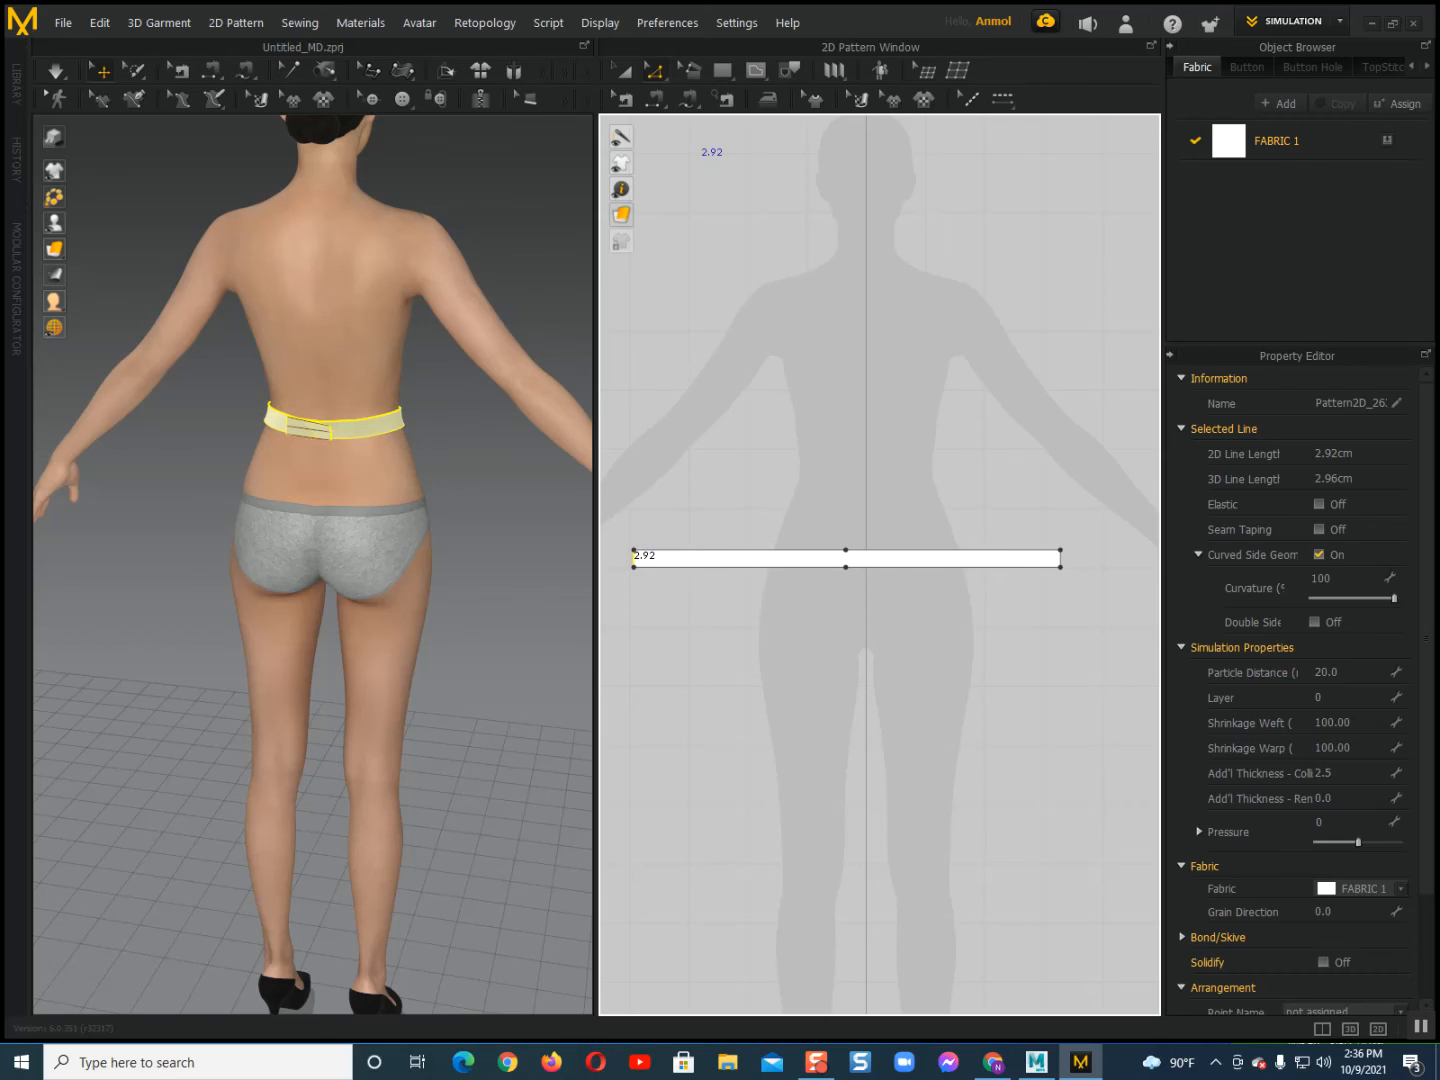
Centre the lengthened strip on the avatar's centre line and start the simulation.
left_click(622, 70)
left_click(851, 557)
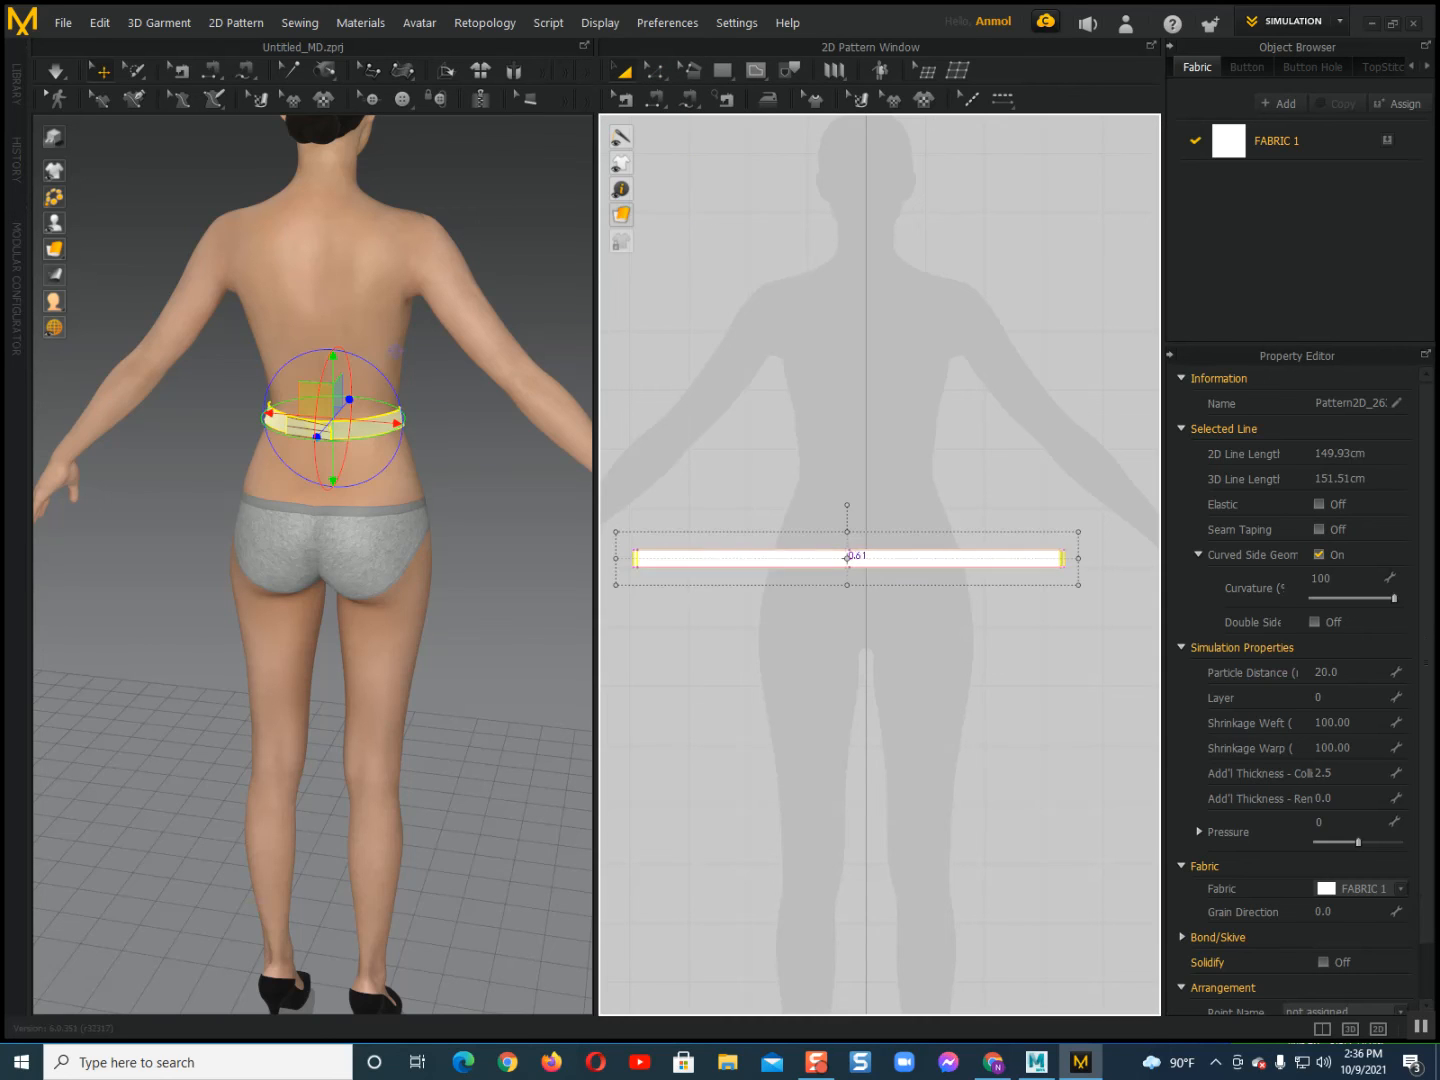
left_click_drag(847, 557, 866, 558)
key("space")
Pull the simulated strip at the side and back of the waist to loosen its folded sections.
scroll(312, 560, "up", 2)
right_click_drag(447, 337, 355, 342)
left_click_drag(392, 492, 436, 480)
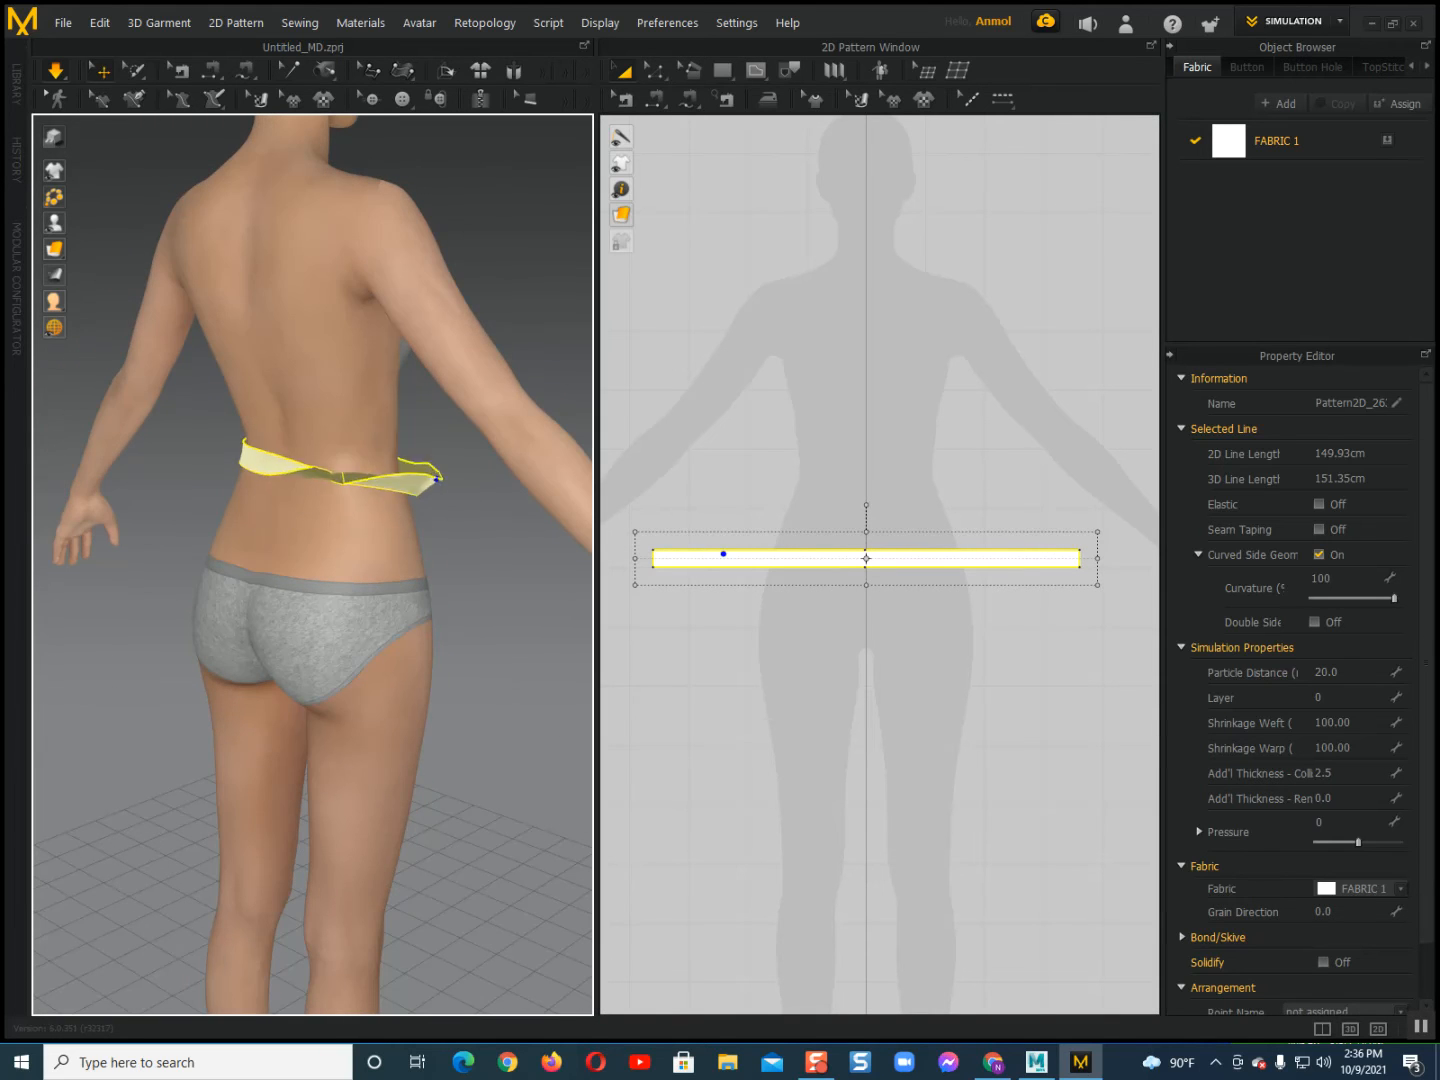
right_click_drag(436, 481, 491, 470)
left_click_drag(330, 509, 283, 476)
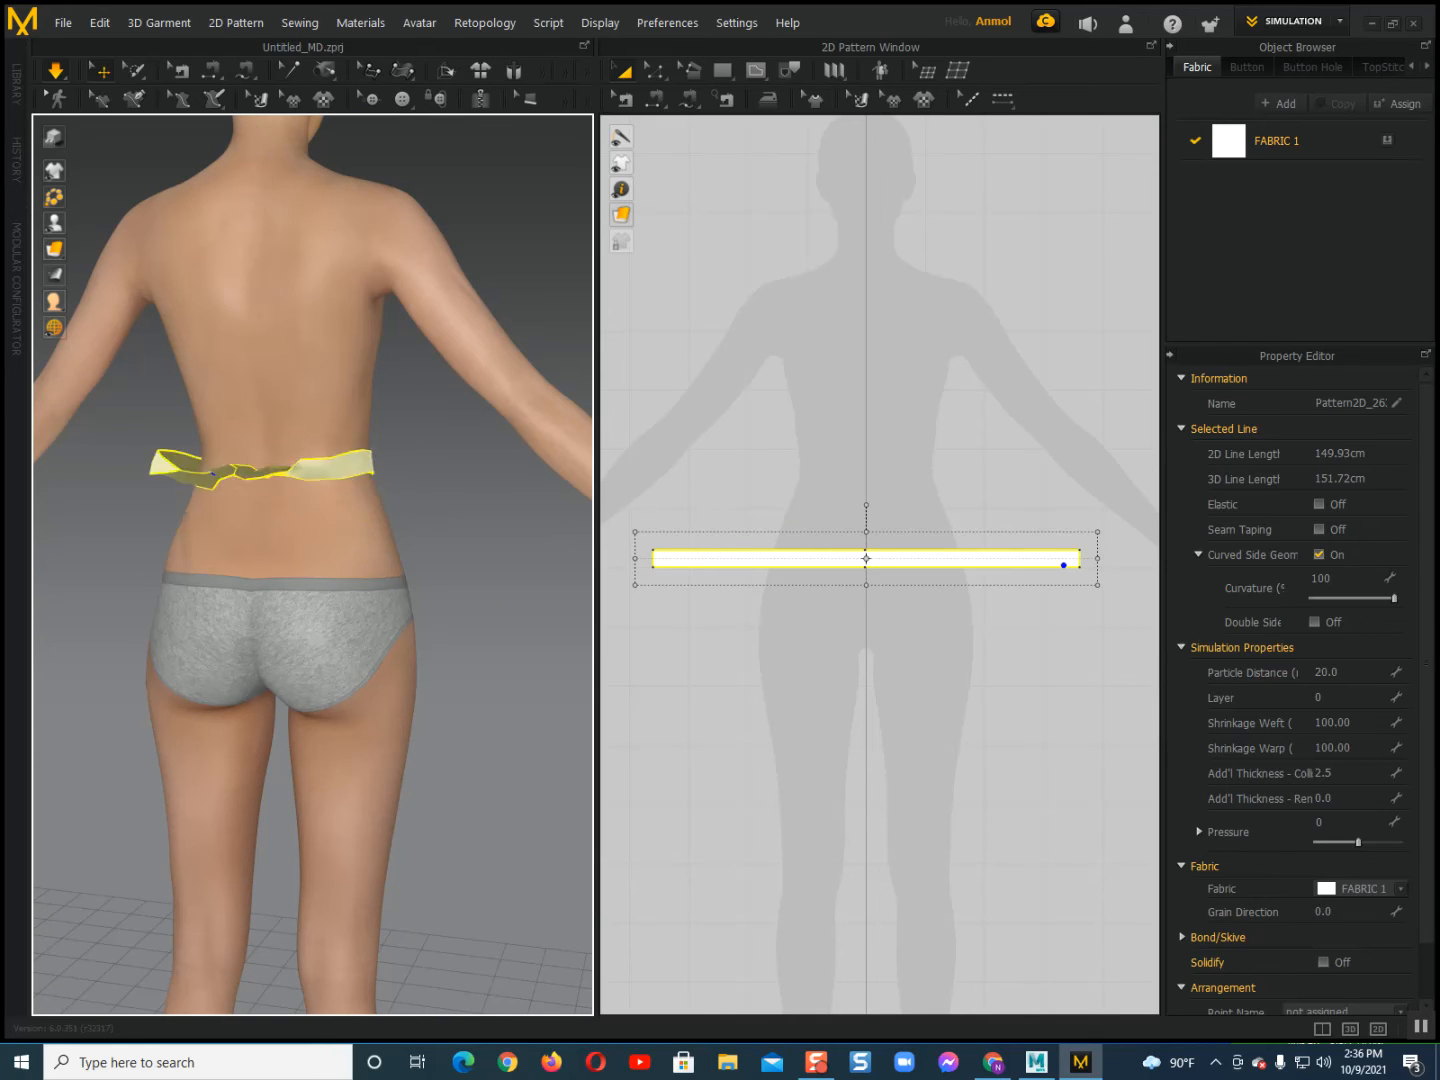
Pull the strip away from the front of the waist and flatten the folded section at the back.
right_click_drag(470, 480, 246, 544)
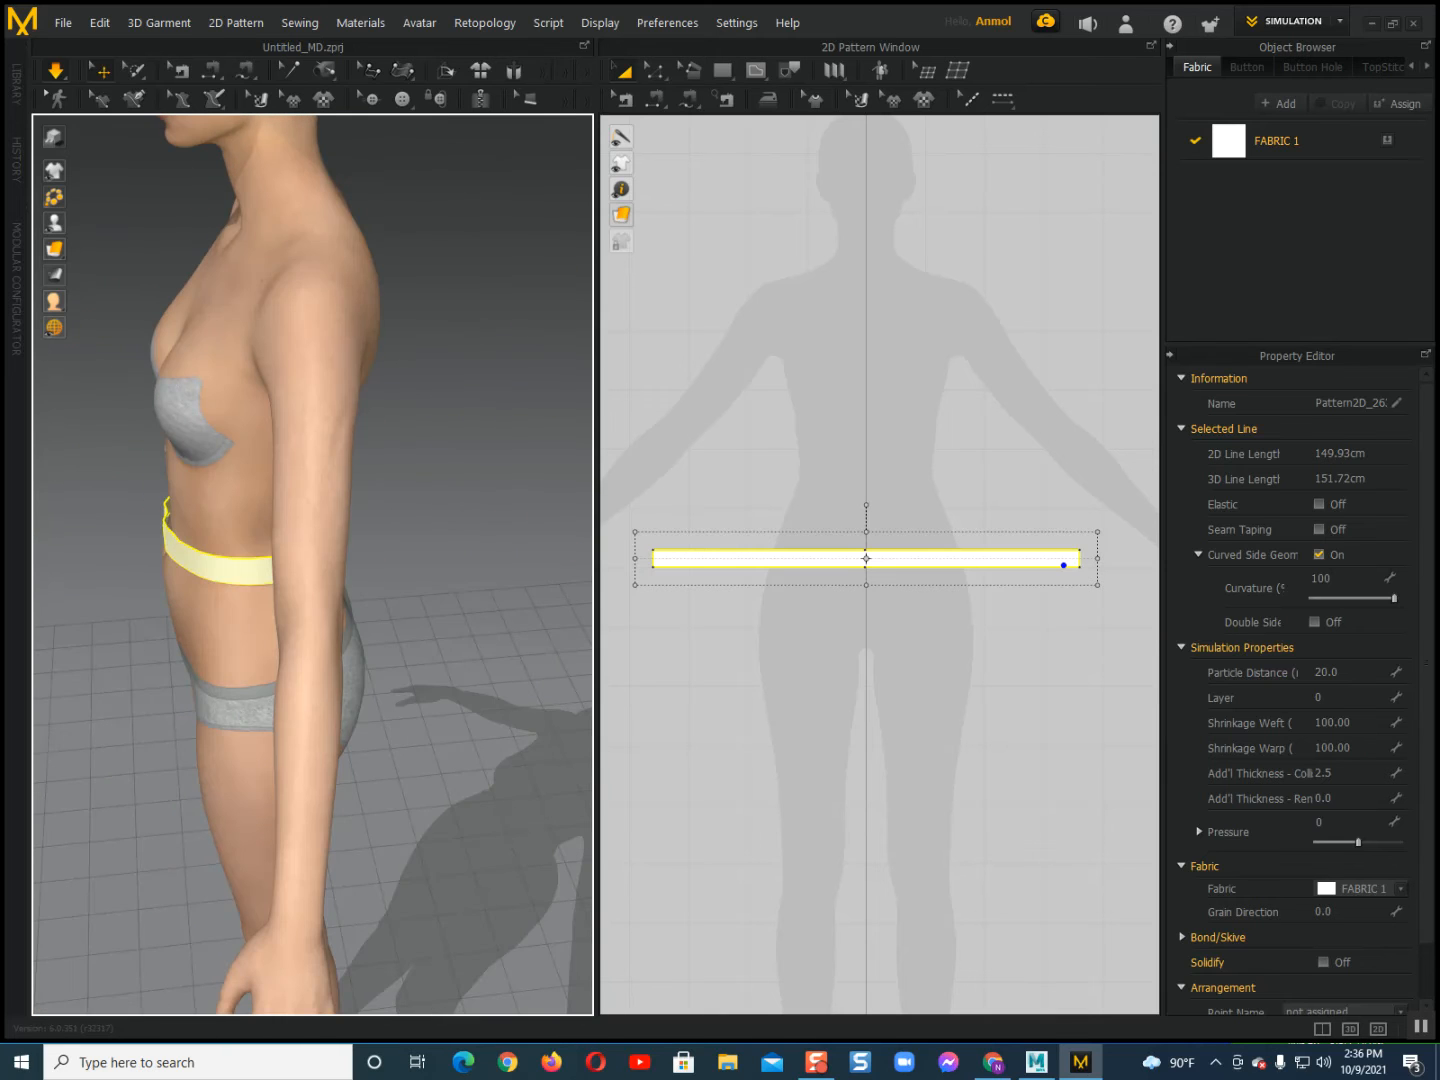
left_click_drag(172, 548, 30, 492)
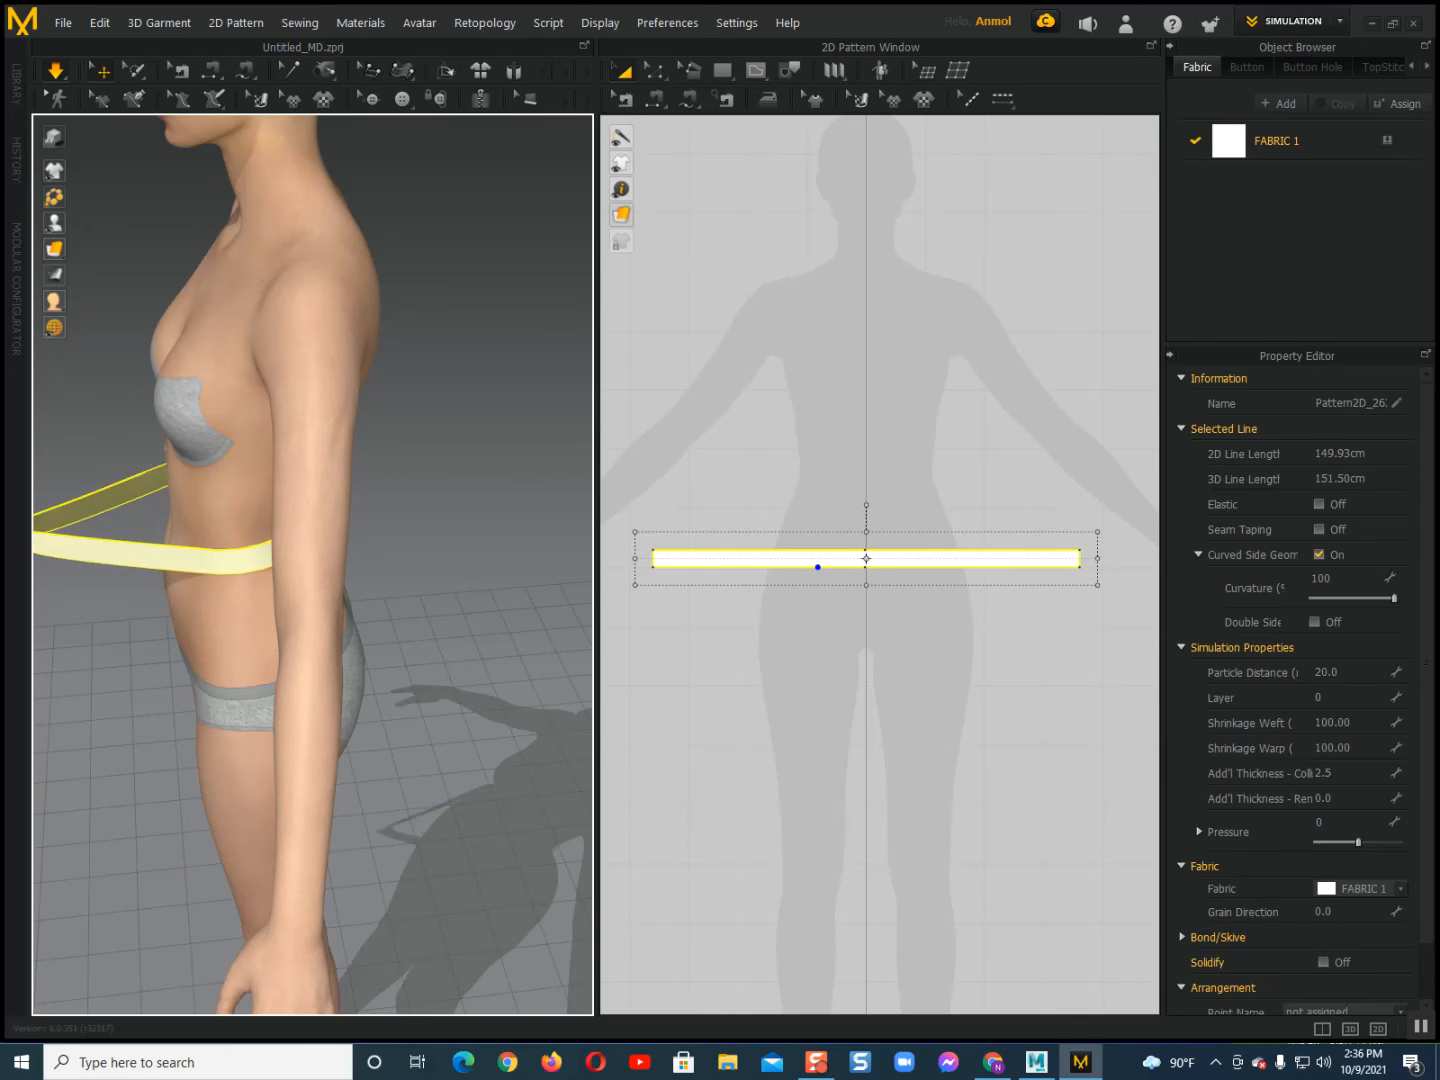
right_click_drag(249, 500, 160, 500)
right_click_drag(250, 500, 160, 495)
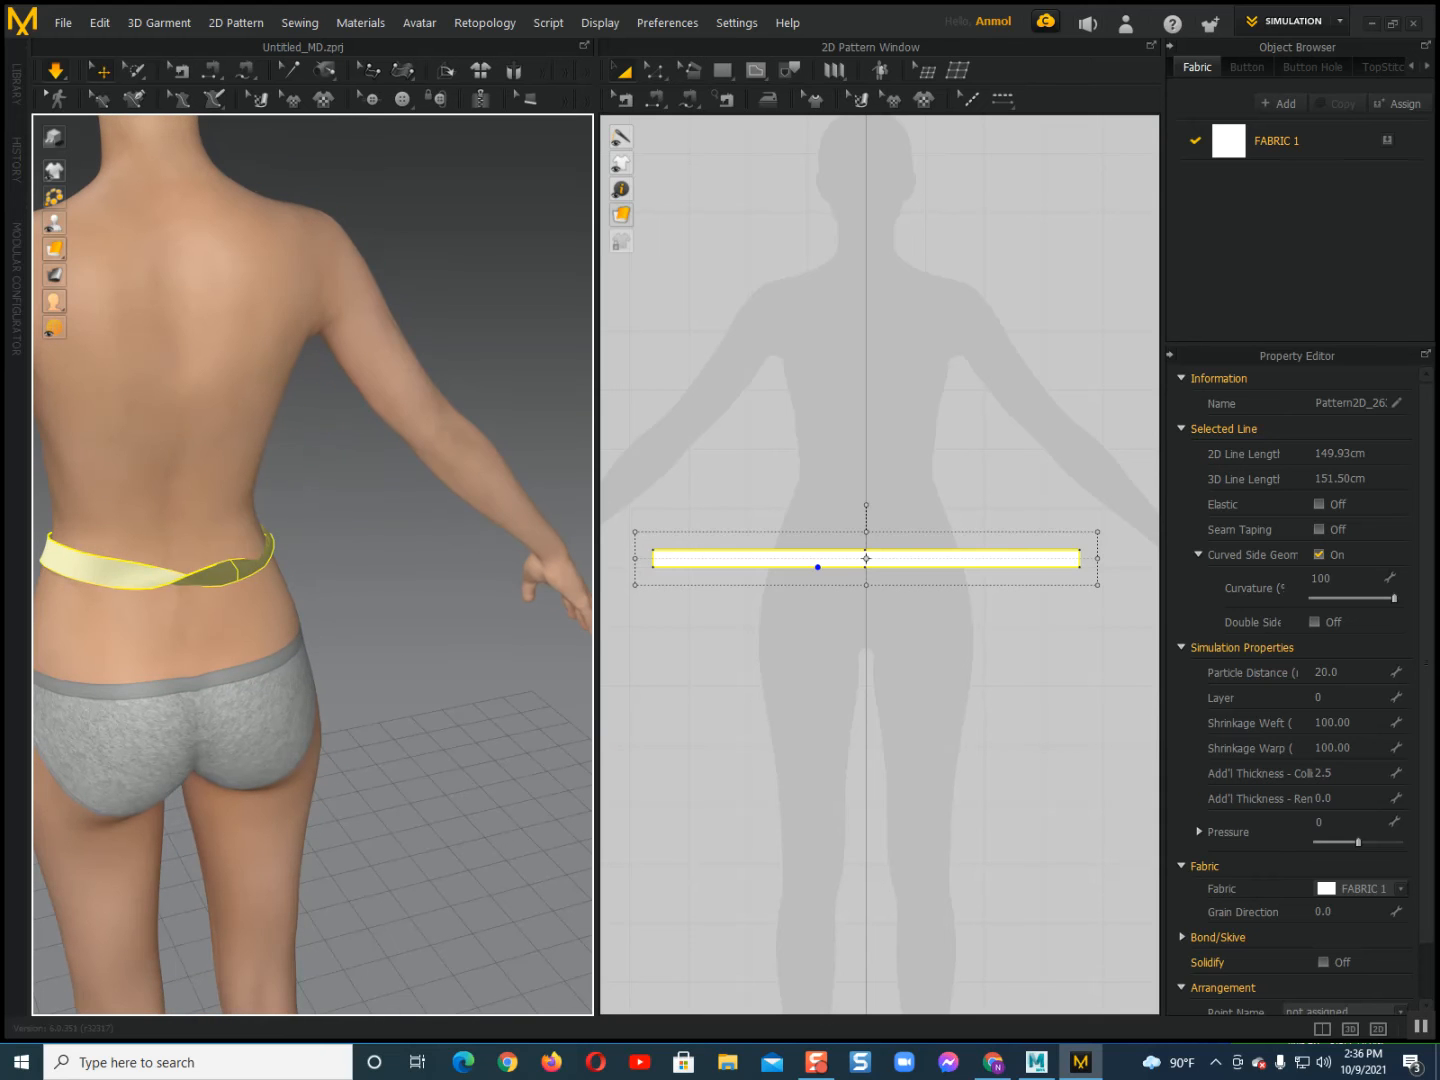
left_click_drag(237, 563, 276, 590)
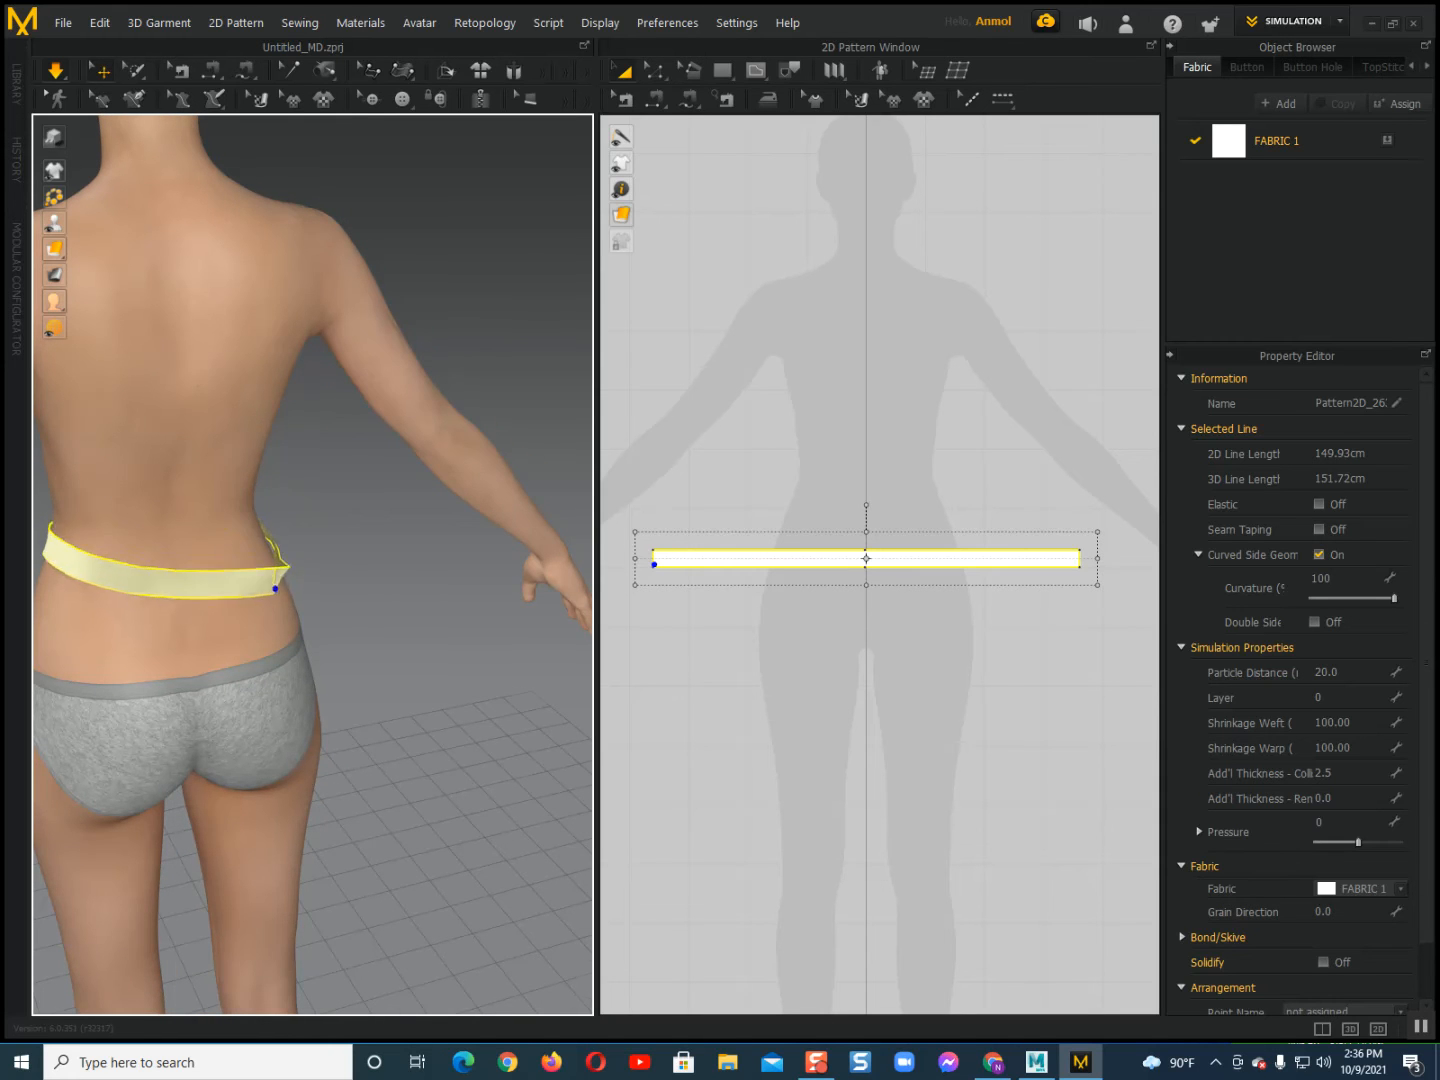
Lift the simulated strip along the avatar's right side to untwist it around the waist.
right_click_drag(275, 590, 184, 610)
right_click_drag(300, 500, 165, 440)
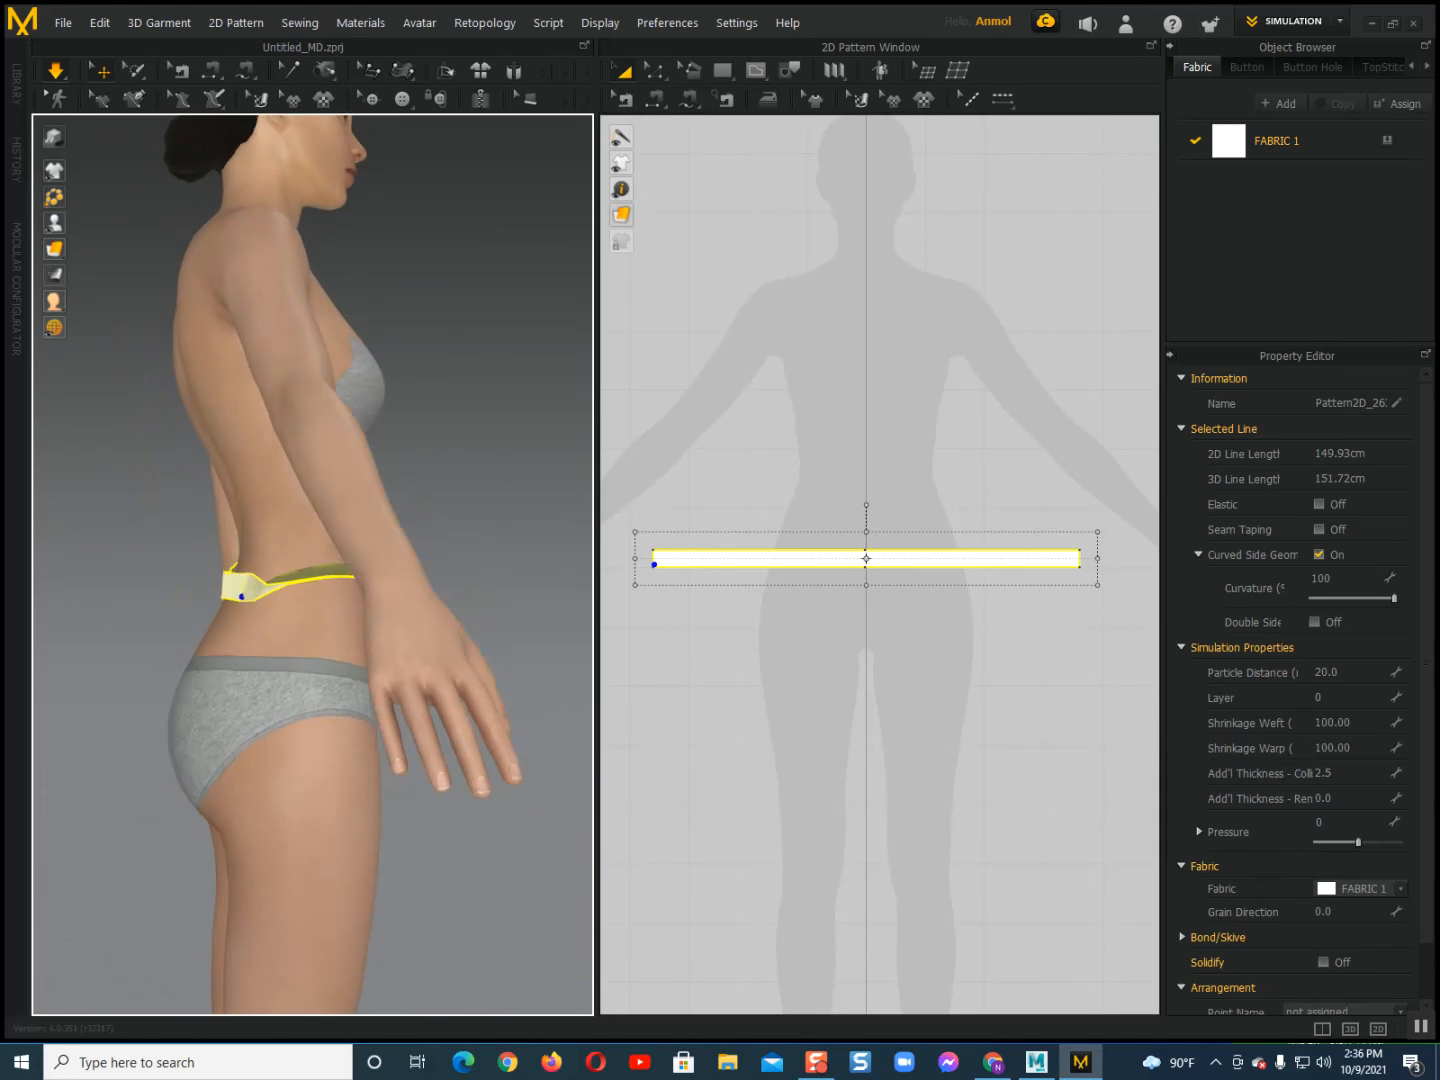
left_click_drag(263, 579, 292, 538)
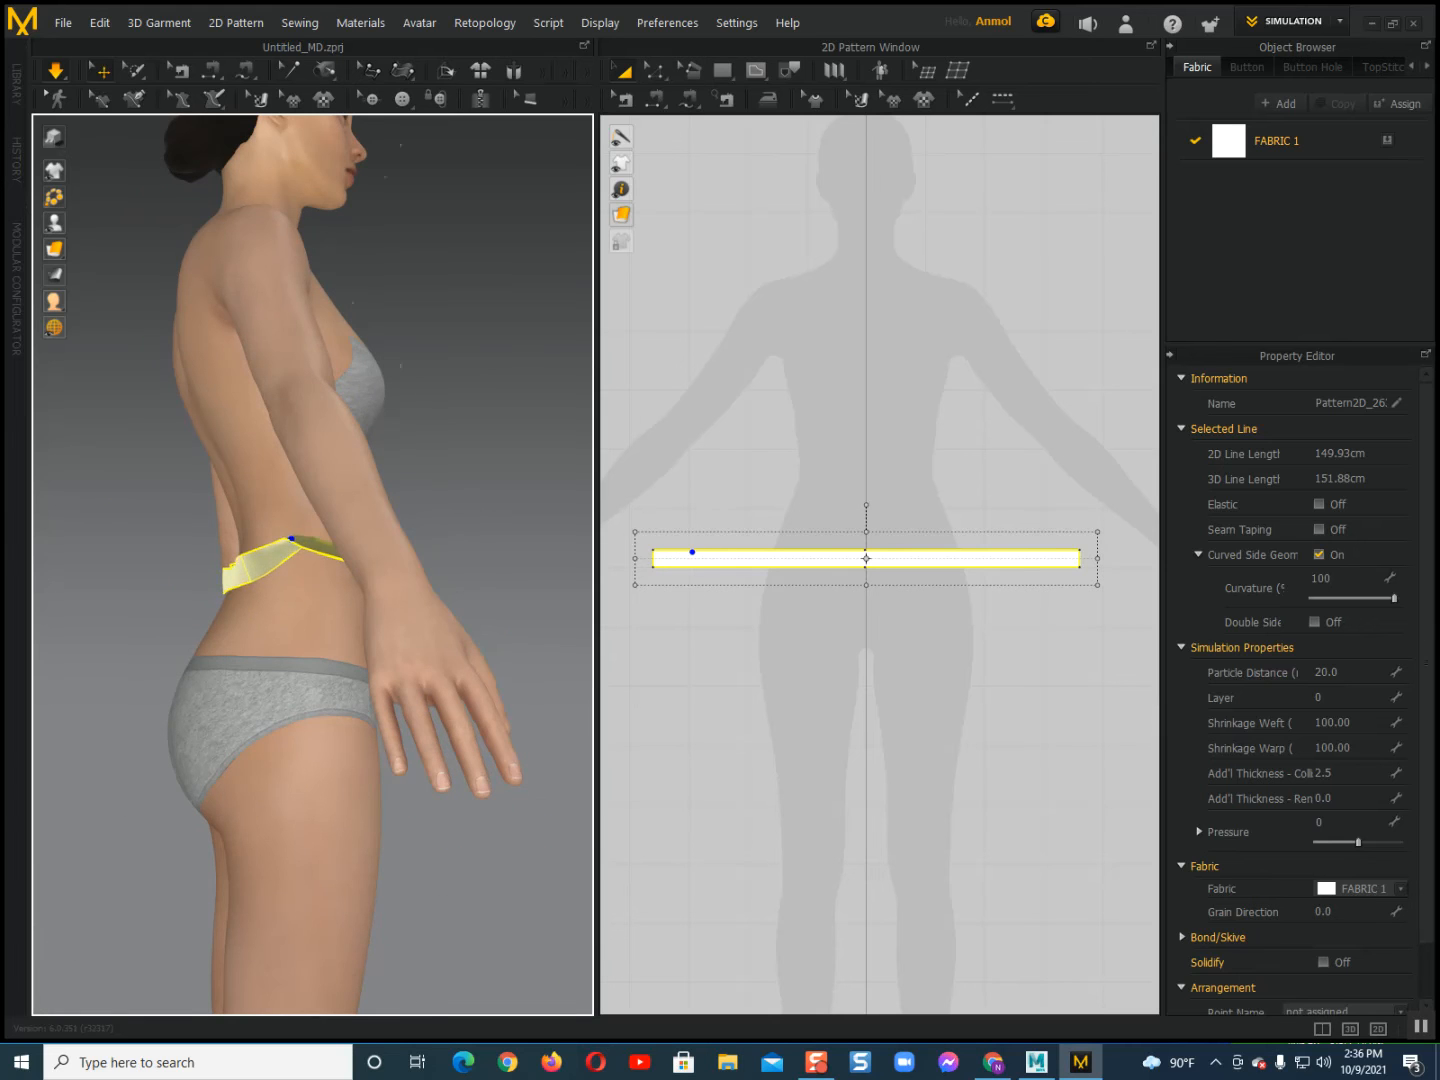
right_click_drag(291, 538, 180, 541)
mouse_move(321, 577)
left_mouse_down()
mouse_move(314, 525)
mouse_move(319, 540)
left_mouse_up()
right_click_drag(318, 540, 291, 575)
left_click(323, 578)
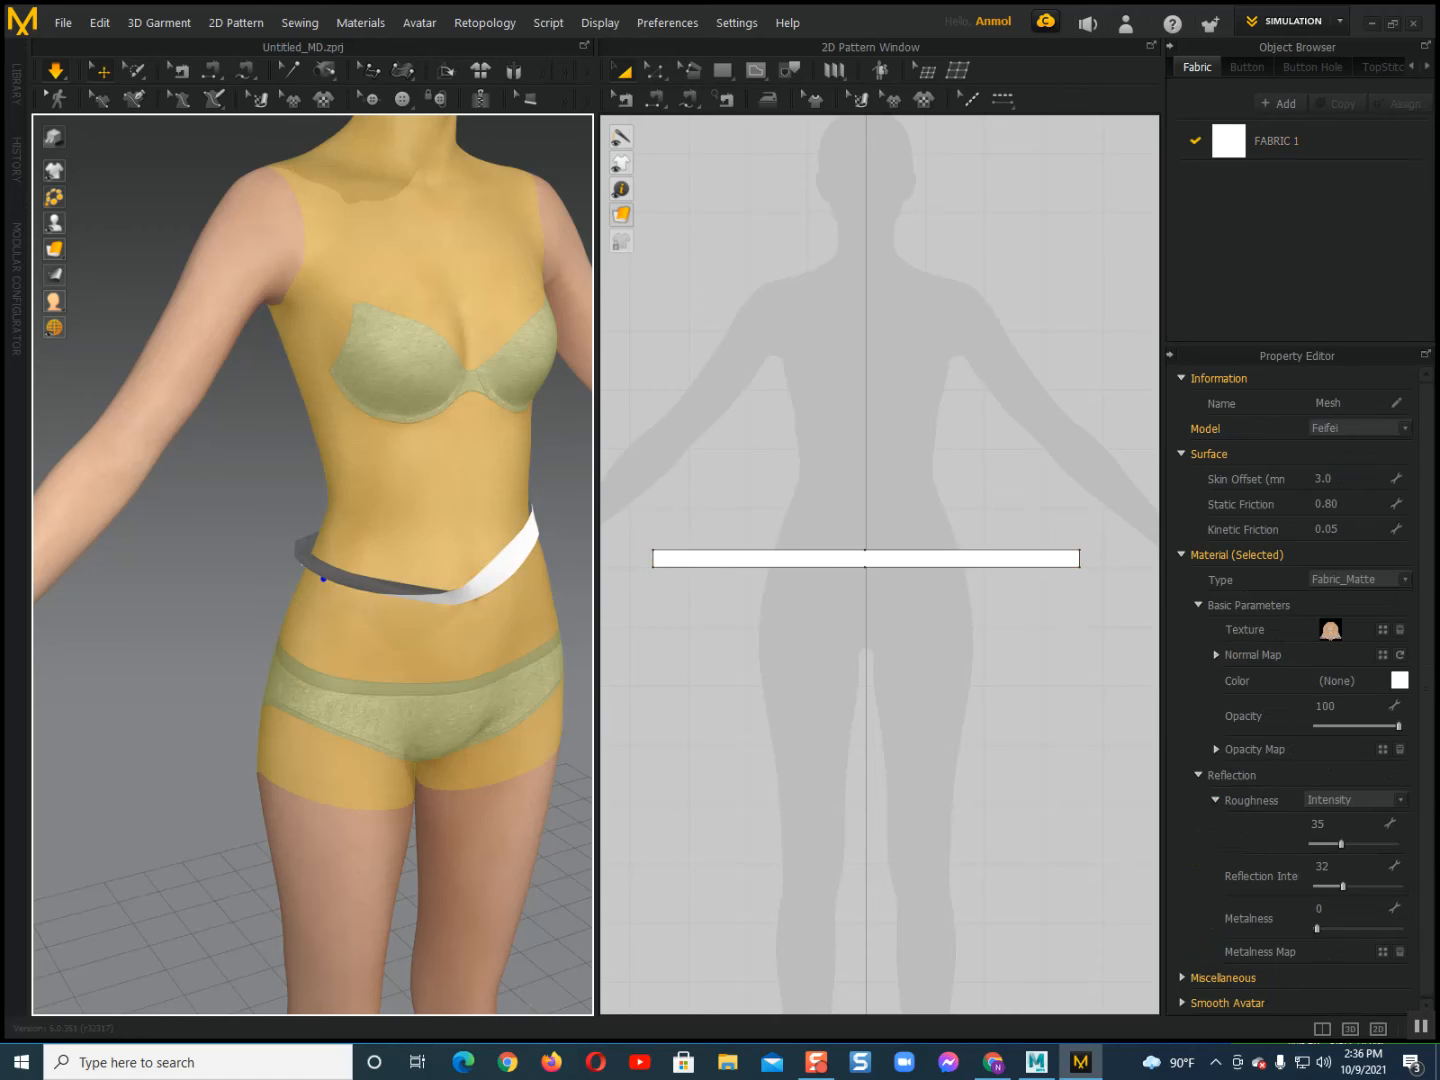
left_click_drag(323, 579, 312, 509)
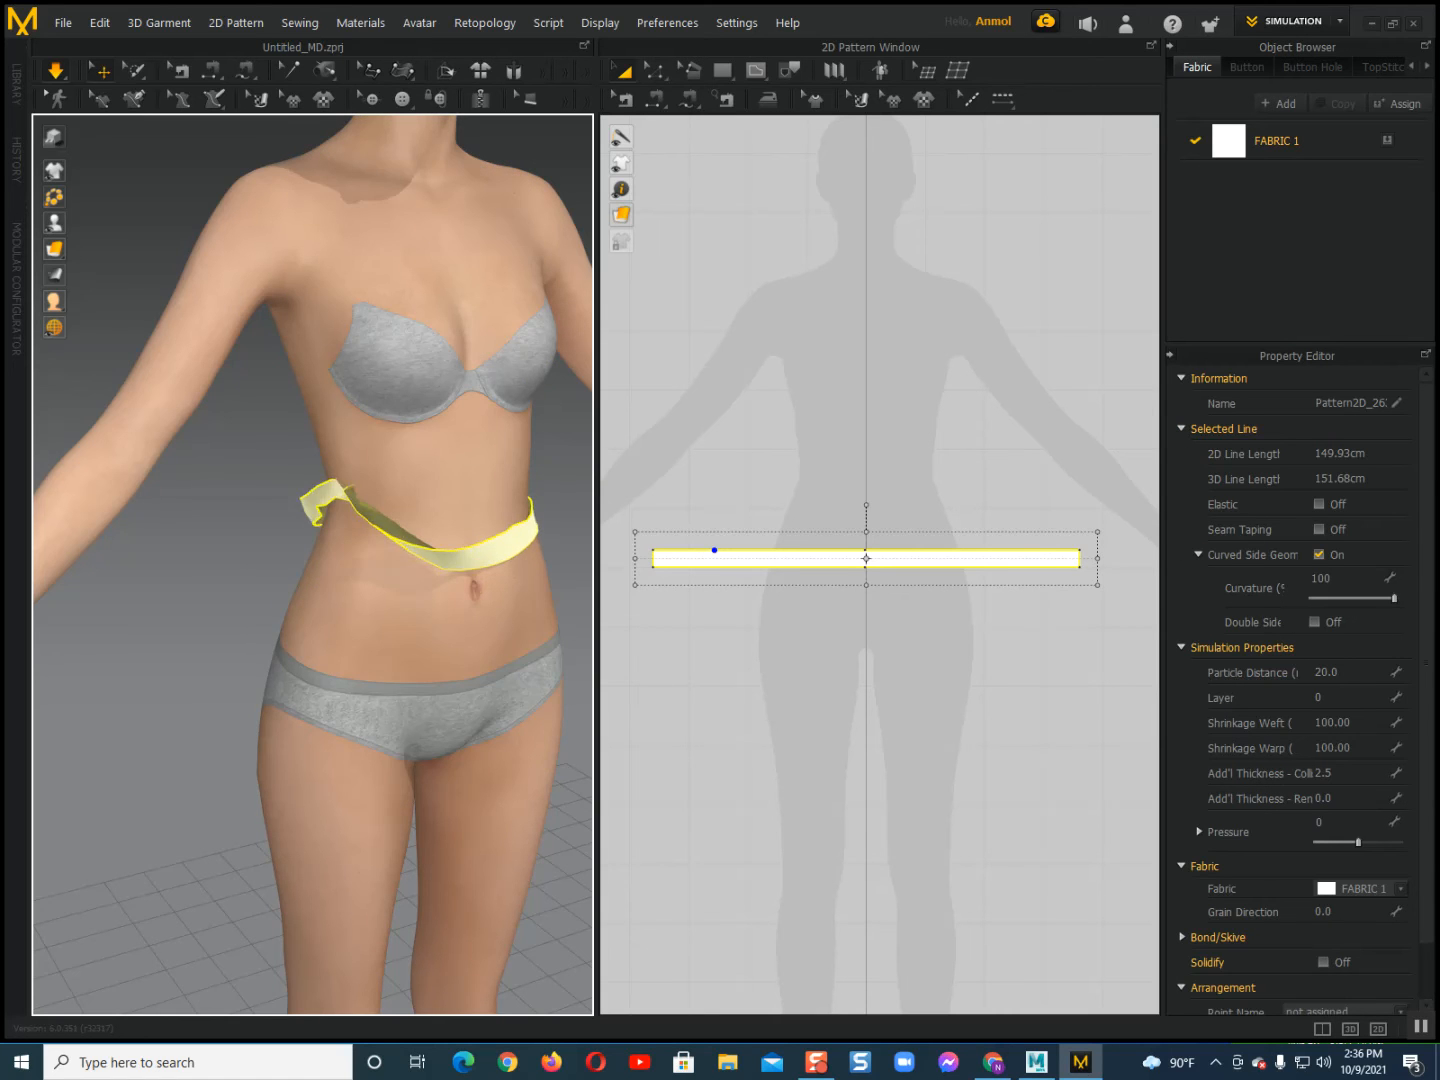
Lower the raised section of the strip at the avatar's left side, working from the front.
scroll(364, 382, "up", 2)
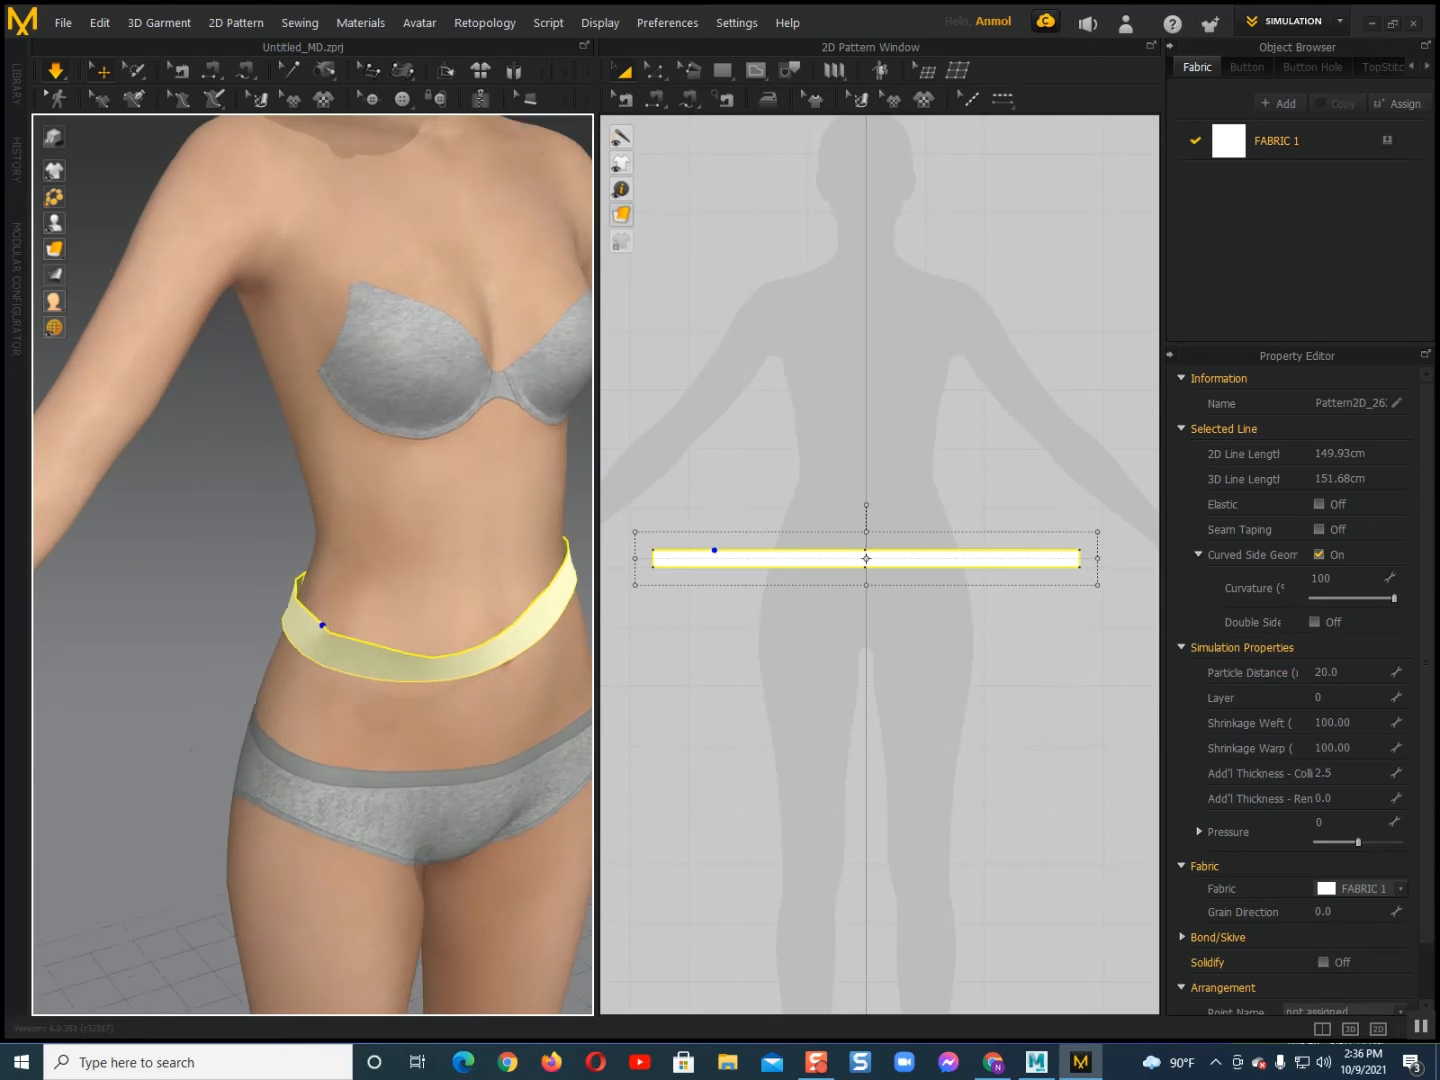
scroll(311, 566, "down", 3)
right_click_drag(311, 566, 210, 571)
middle_click_drag(319, 600, 230, 566)
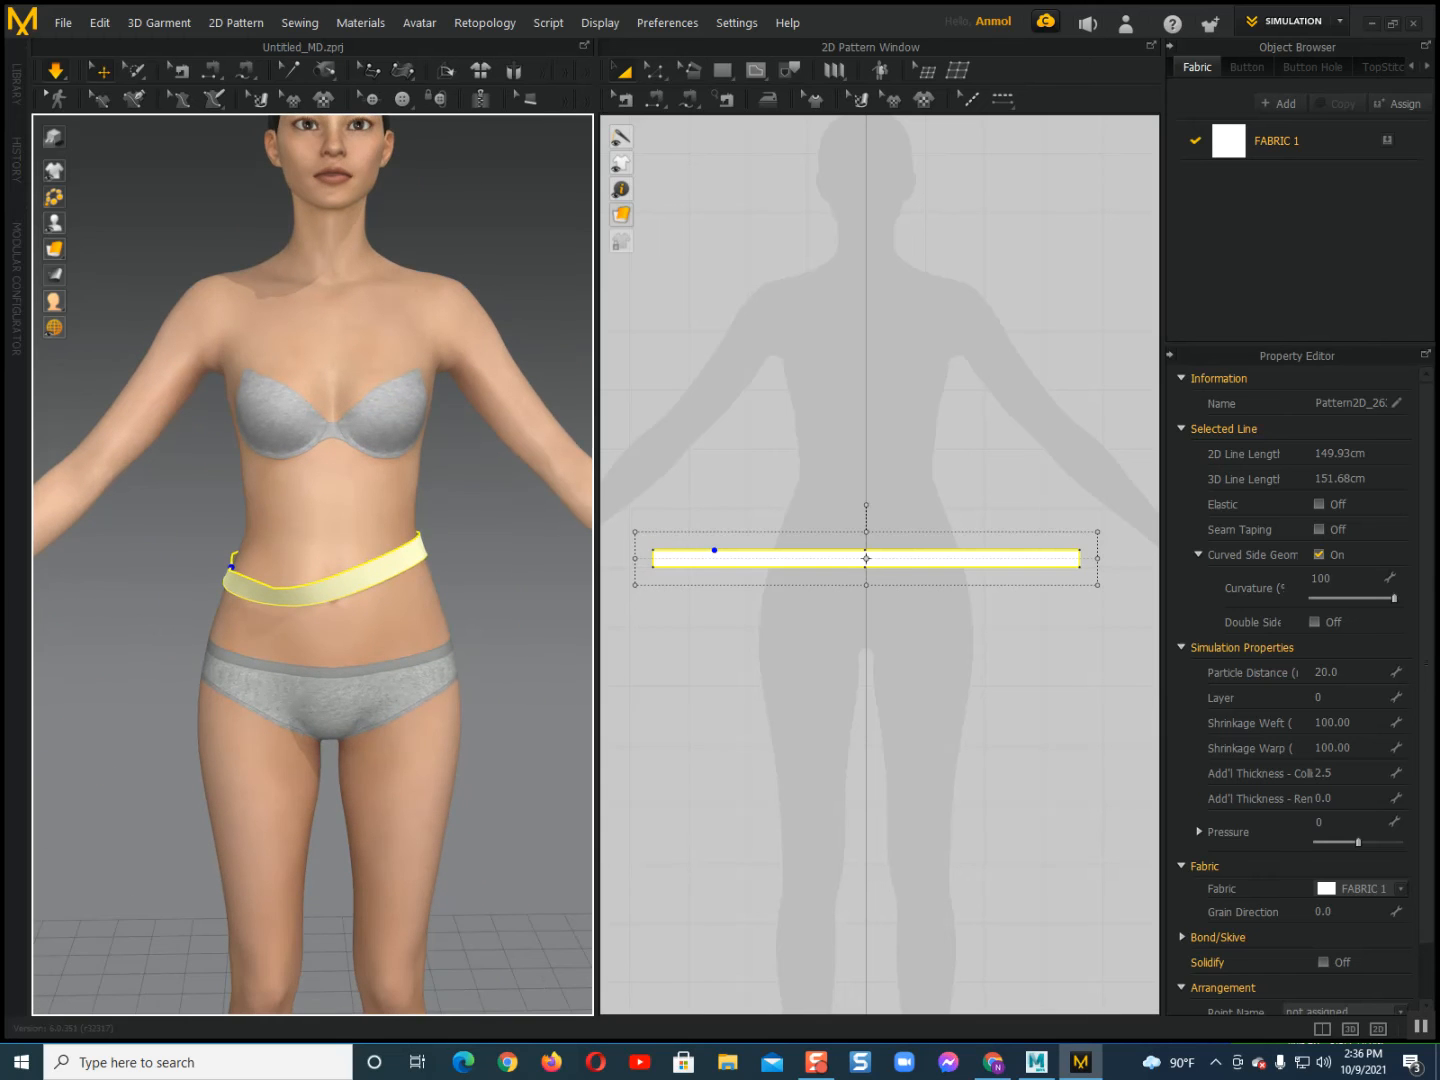
mouse_move(422, 555)
left_mouse_down()
mouse_move(437, 598)
mouse_move(424, 572)
mouse_move(418, 585)
left_mouse_up()
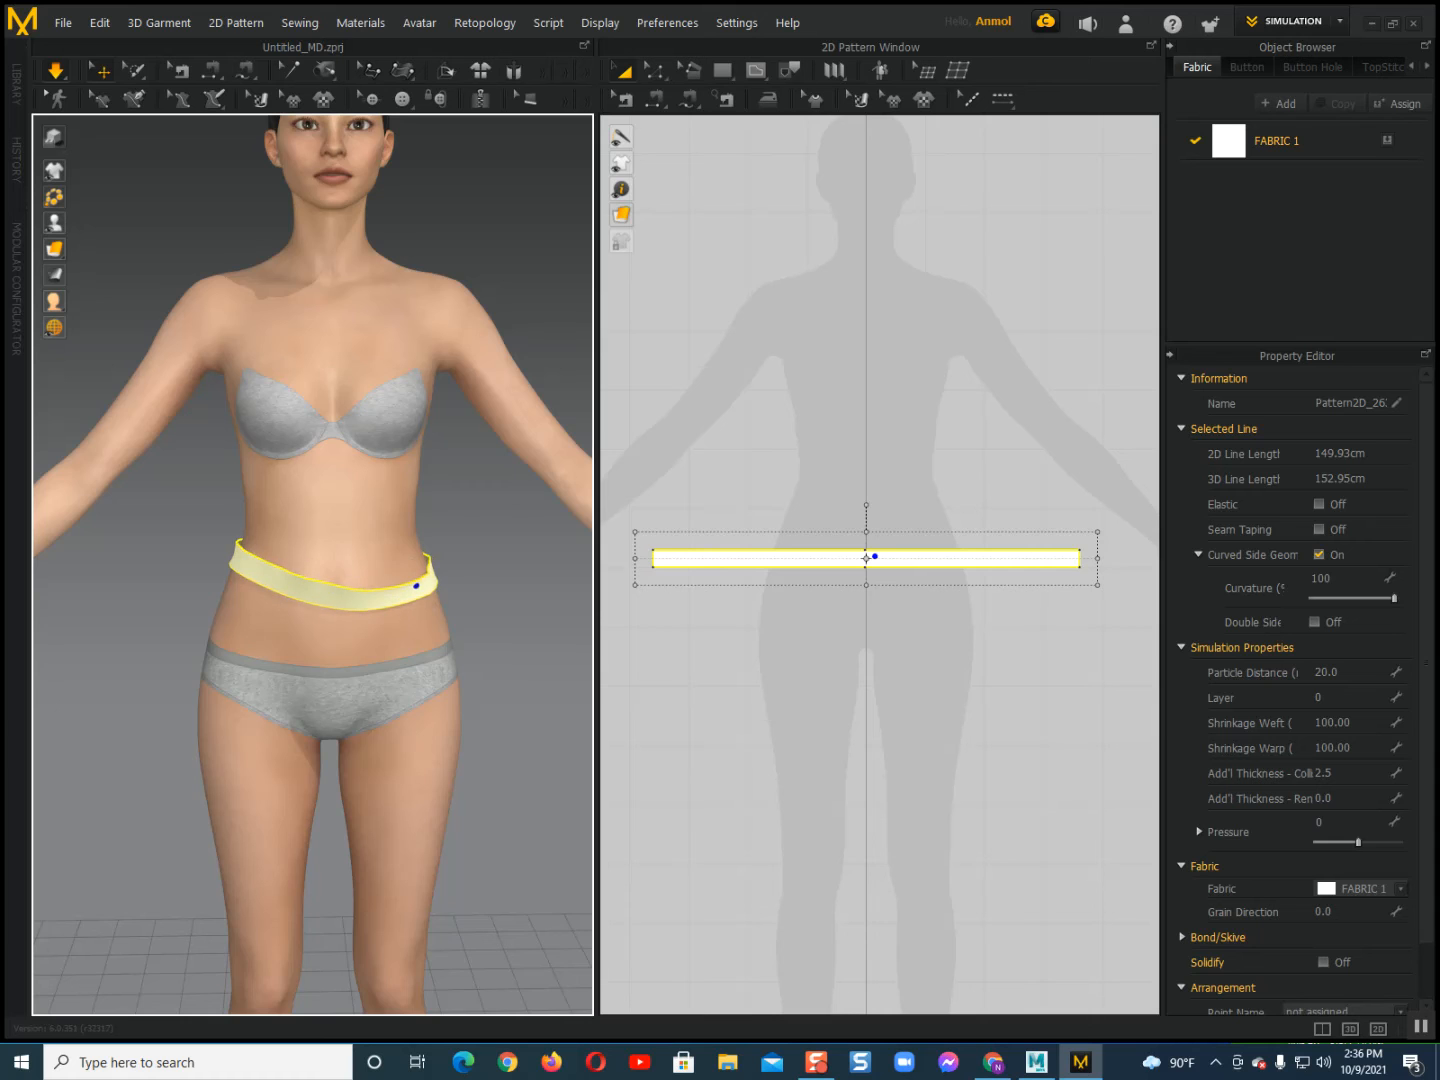
Draw a rectangular pattern about 31 cm tall just below the waist strip, with one side at the avatar's centre line.
scroll(312, 569, "down", 1)
middle_click_drag(319, 590, 320, 508)
scroll(975, 301, "down", 2)
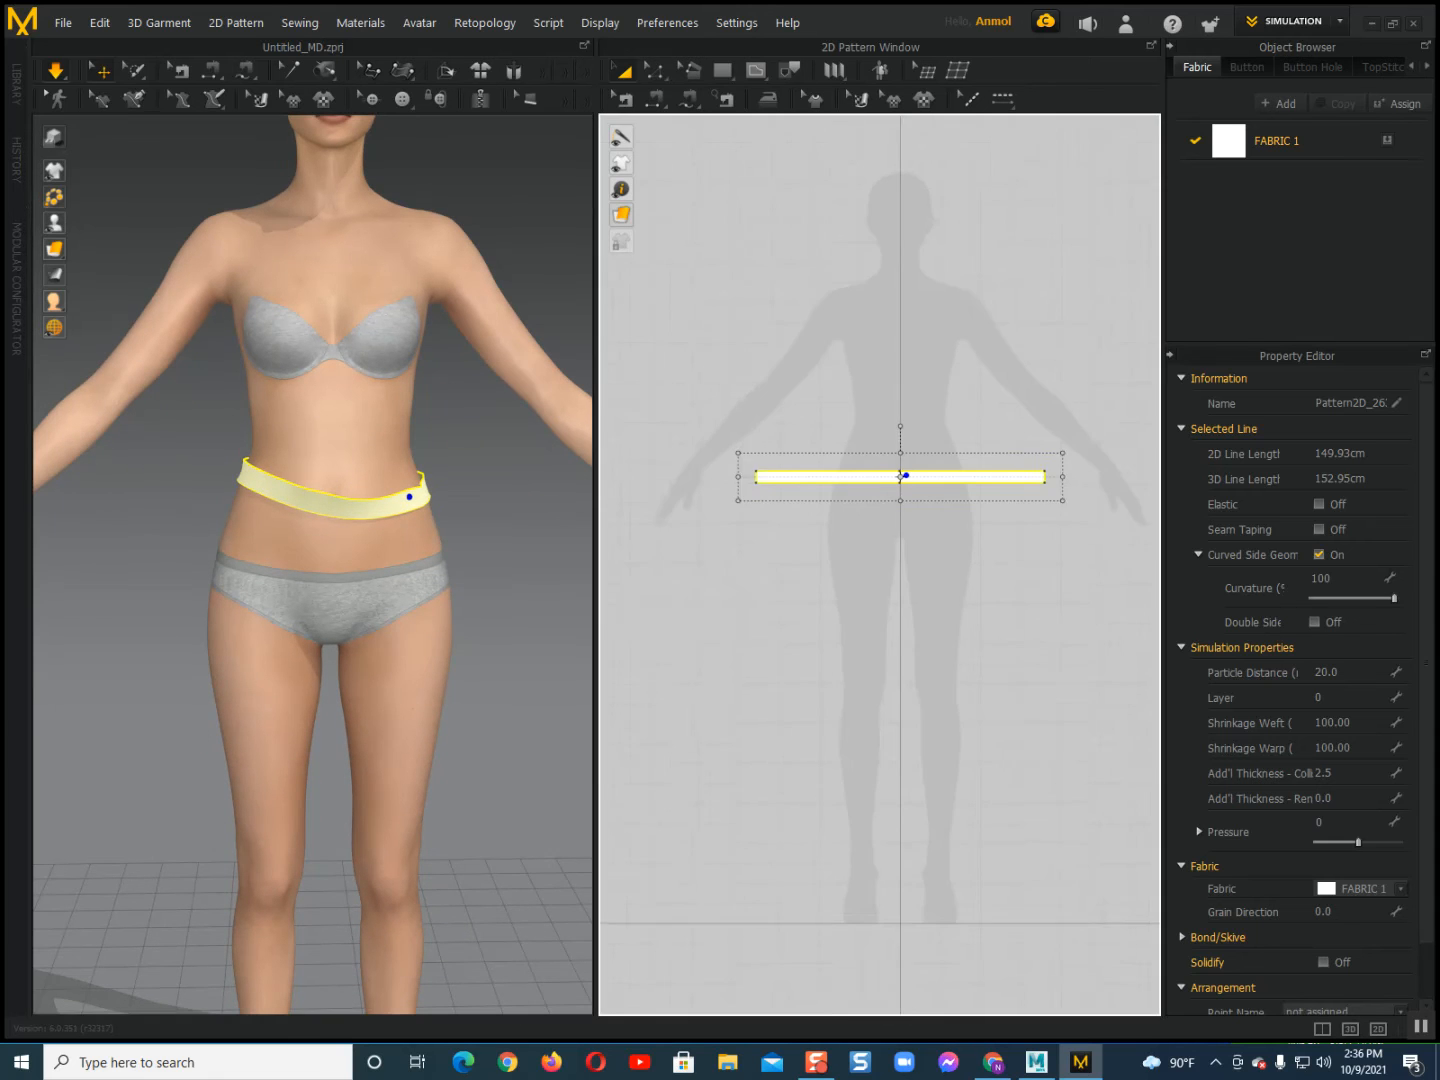
middle_click_drag(975, 302, 985, 284)
left_click(780, 511)
scroll(780, 508, "down", 2)
middle_click_drag(780, 509, 771, 501)
left_click(722, 70)
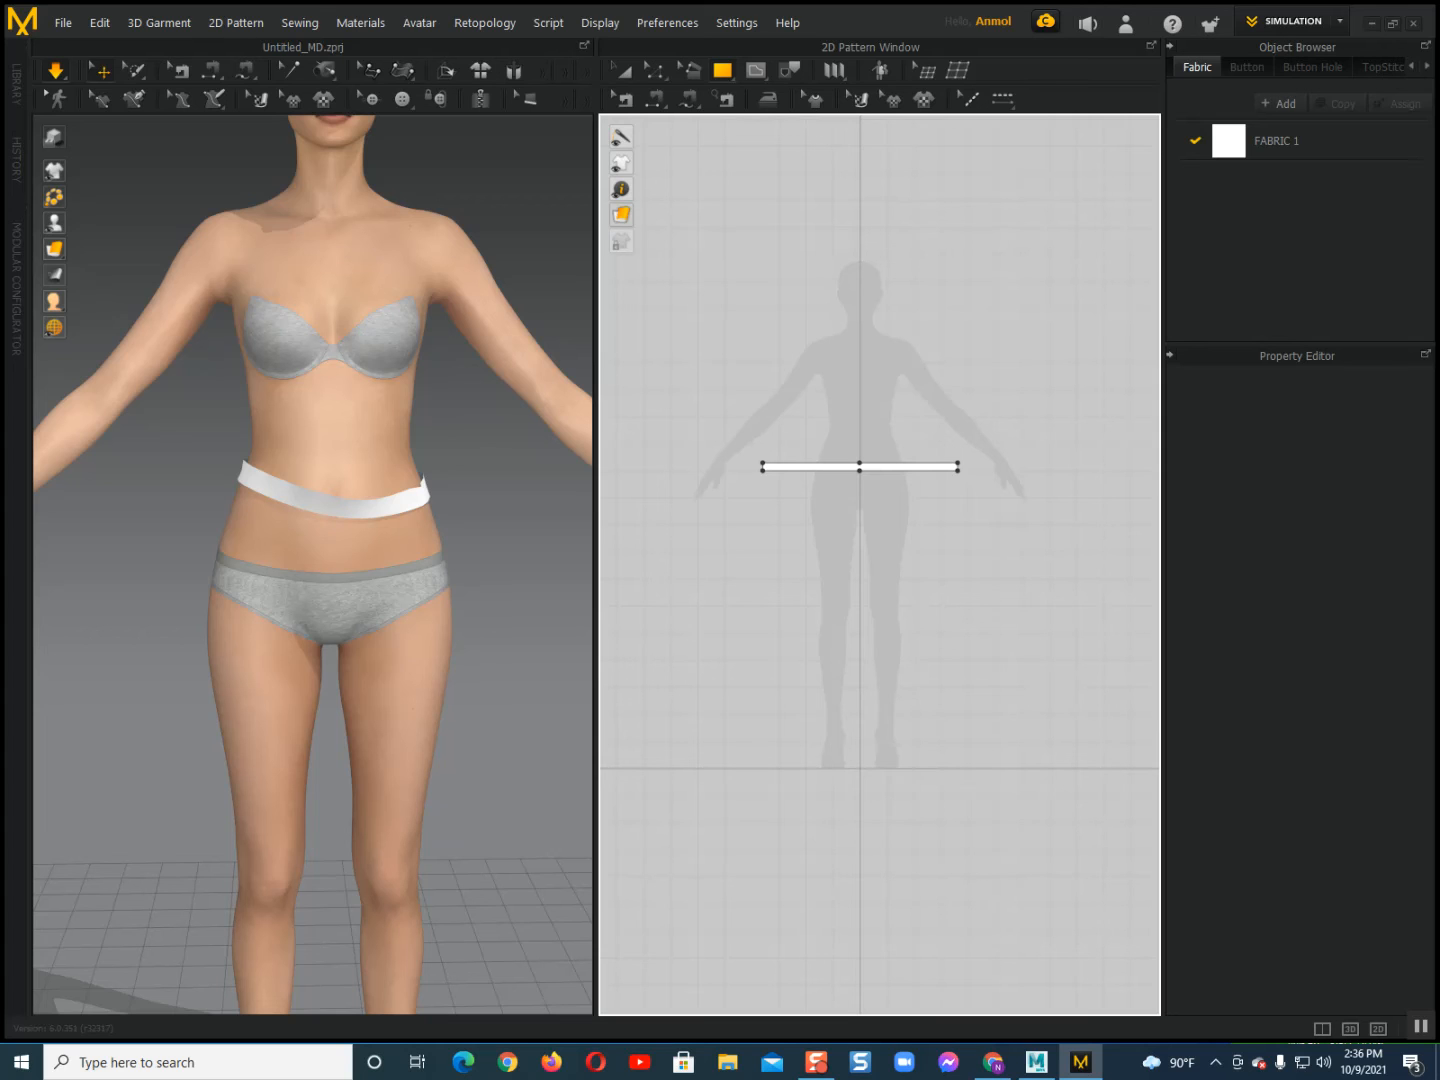
left_click_drag(623, 481, 856, 566)
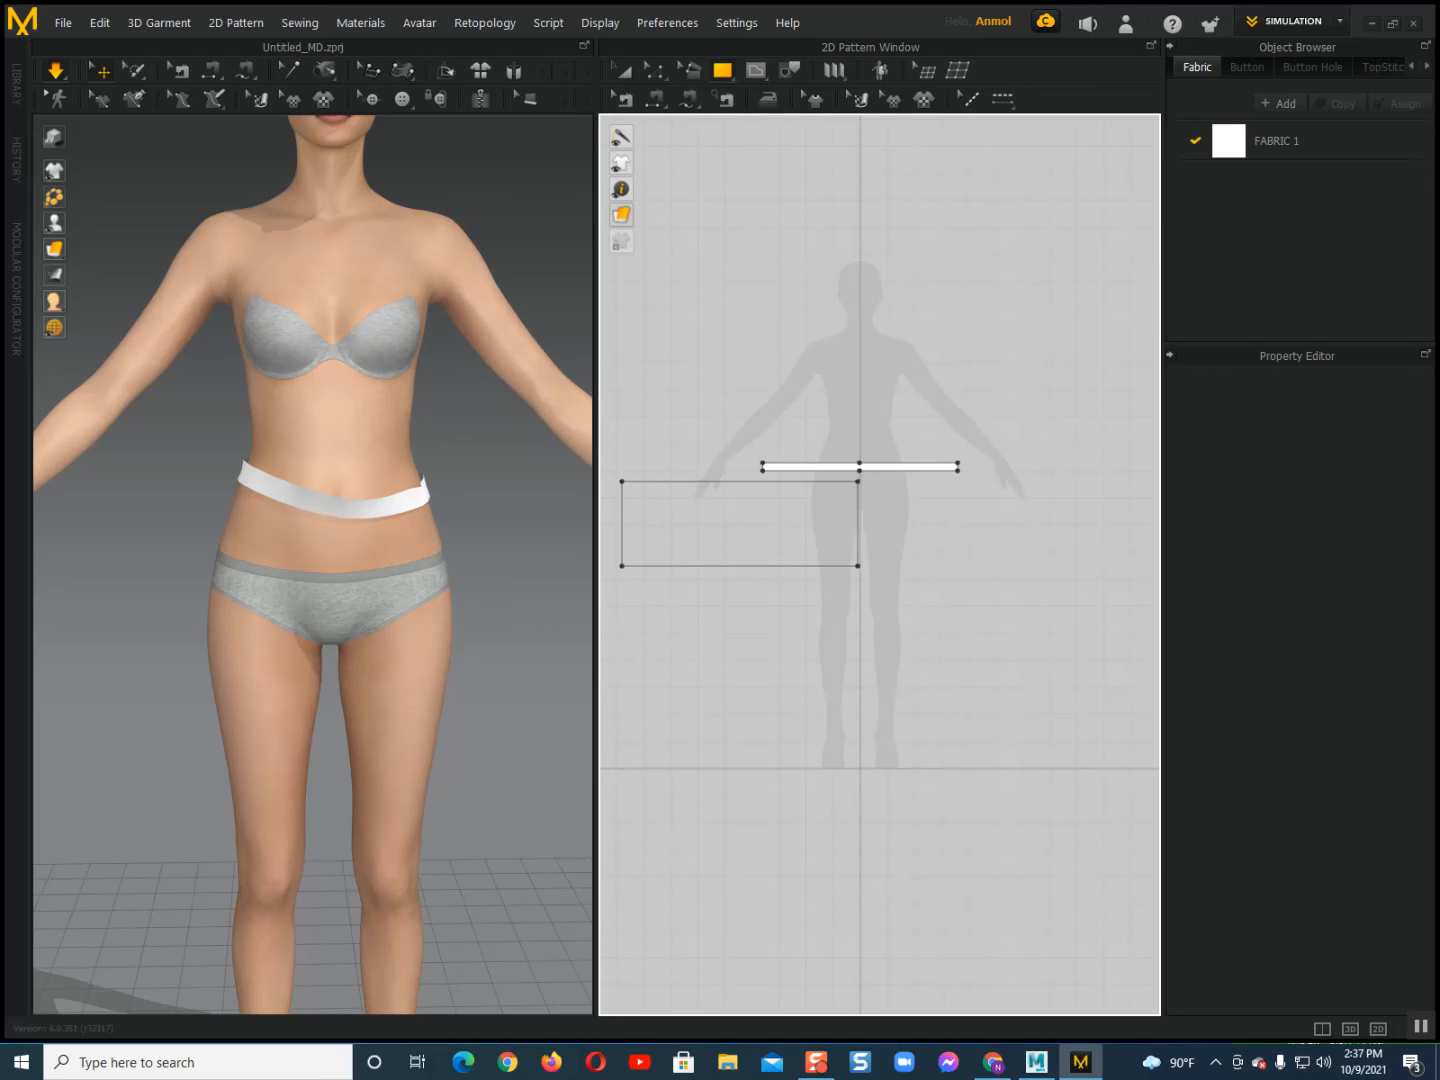
left_click_drag(856, 566, 857, 566)
scroll(833, 589, "up", 6)
scroll(835, 590, "down", 2)
middle_click_drag(832, 575, 923, 599)
scroll(915, 606, "down", 3)
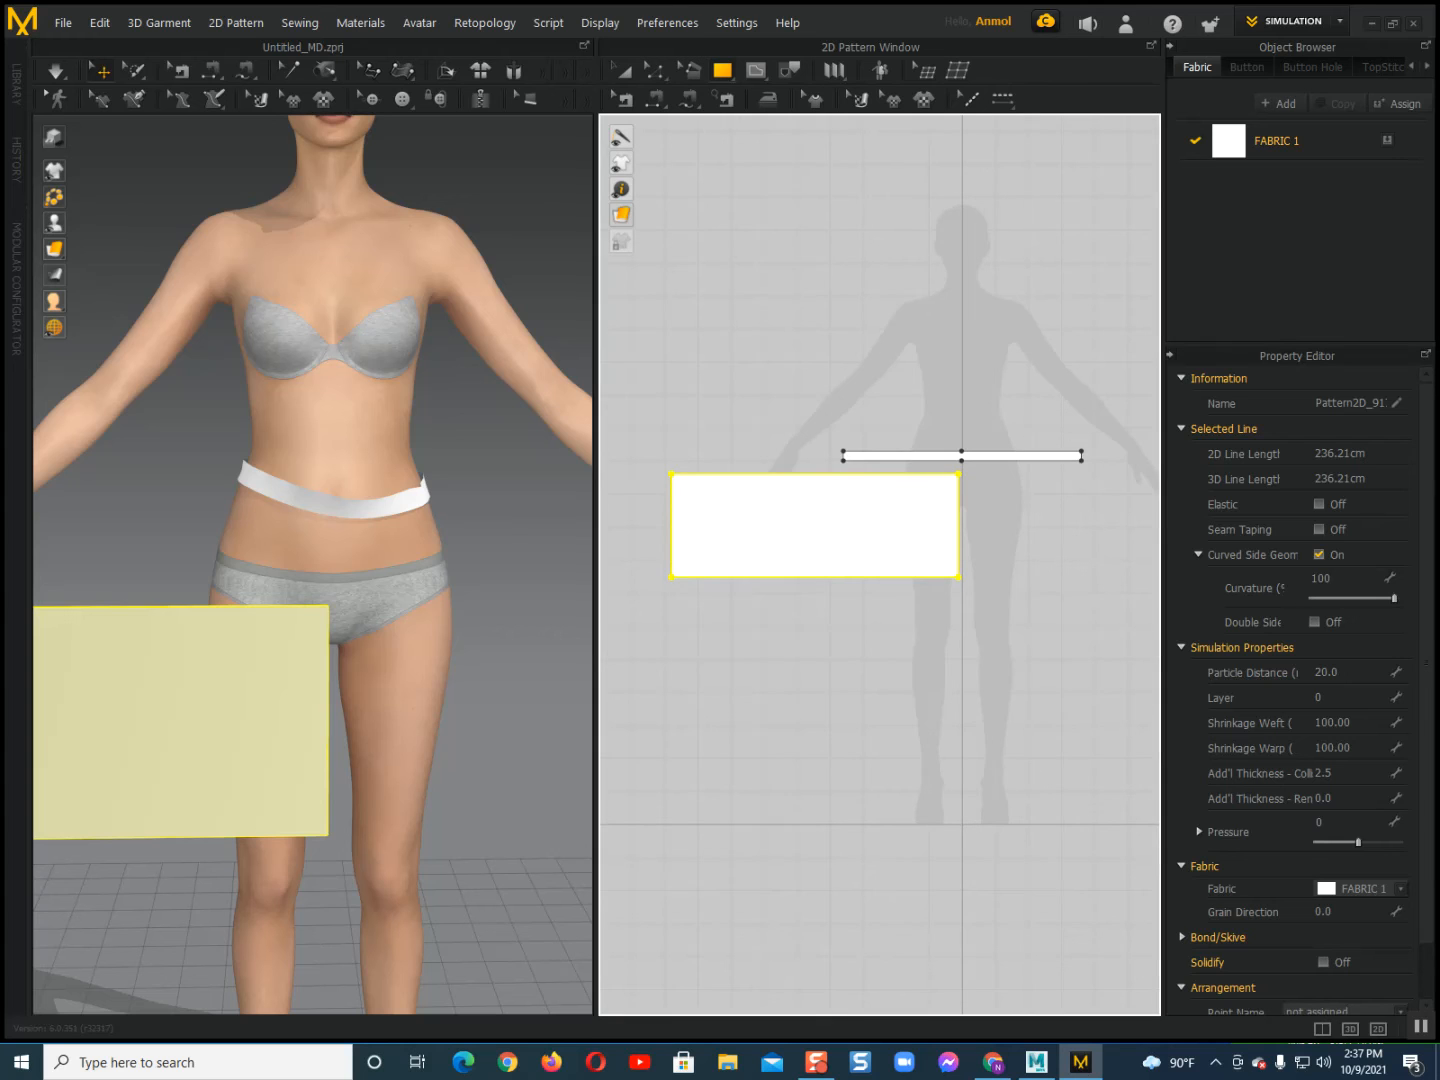
Widen the rectangle by moving its outer side edge farther from the avatar's centre line.
left_click(673, 524)
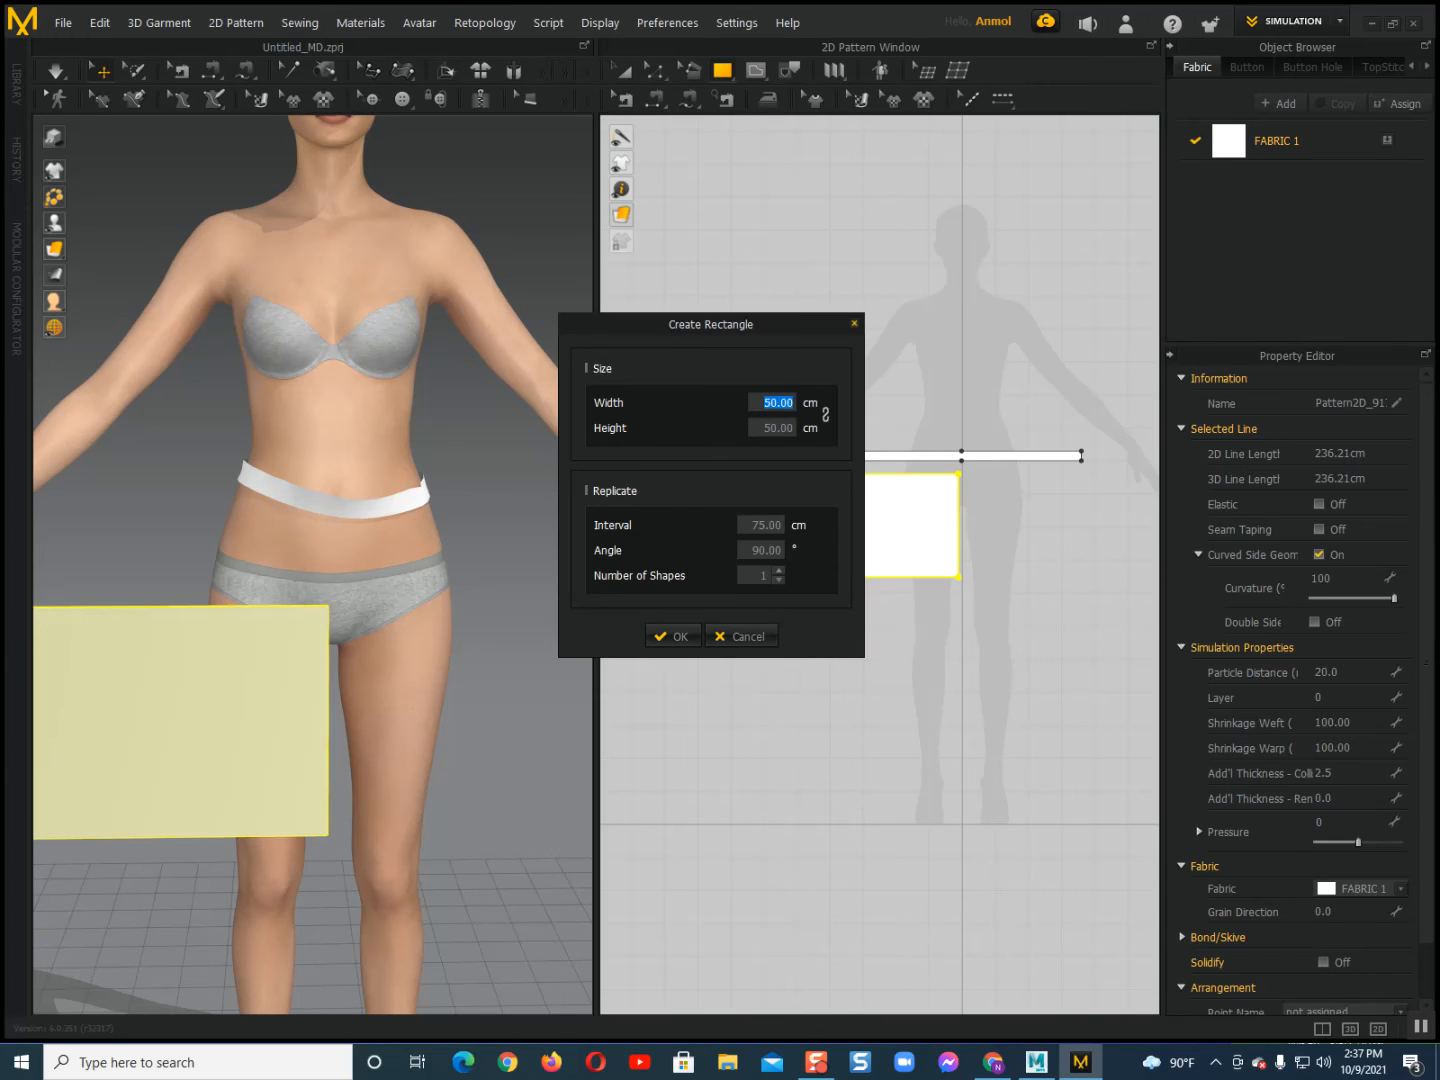
key("Escape")
left_click(655, 70)
scroll(803, 646, "down", 2)
middle_click_drag(803, 651, 824, 636)
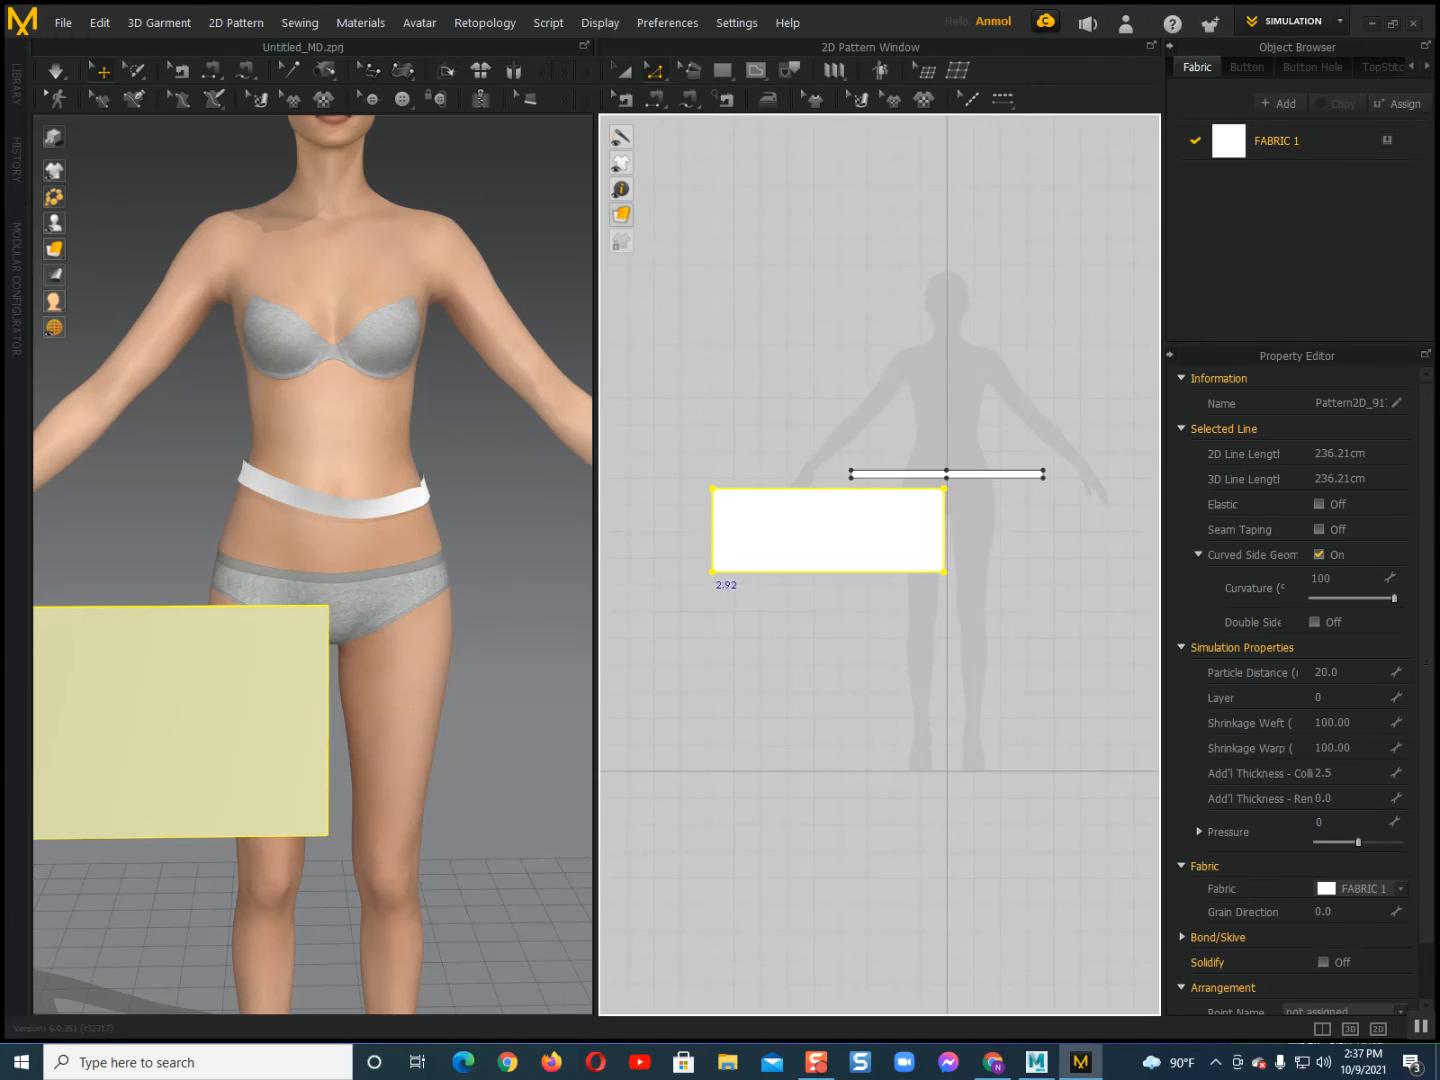
left_click(712, 549)
left_click_drag(731, 549, 657, 549)
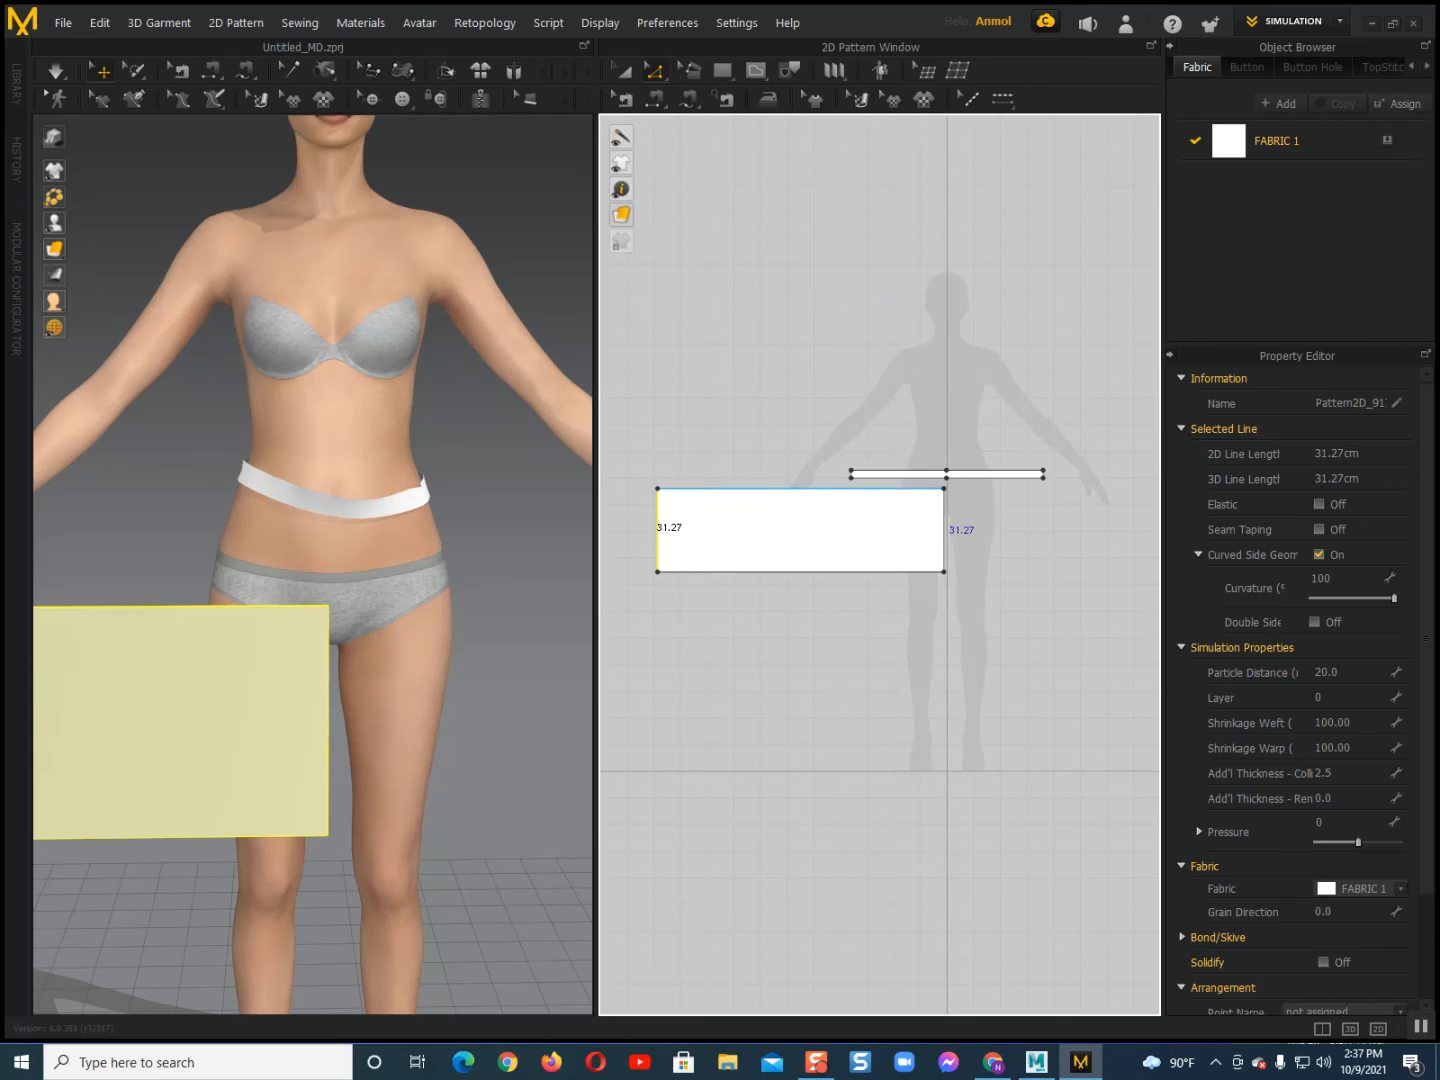
Offset the skirt rectangle's two side edges along its curved sides as 20 evenly spaced straight internal lines.
left_click(944, 544, "shift")
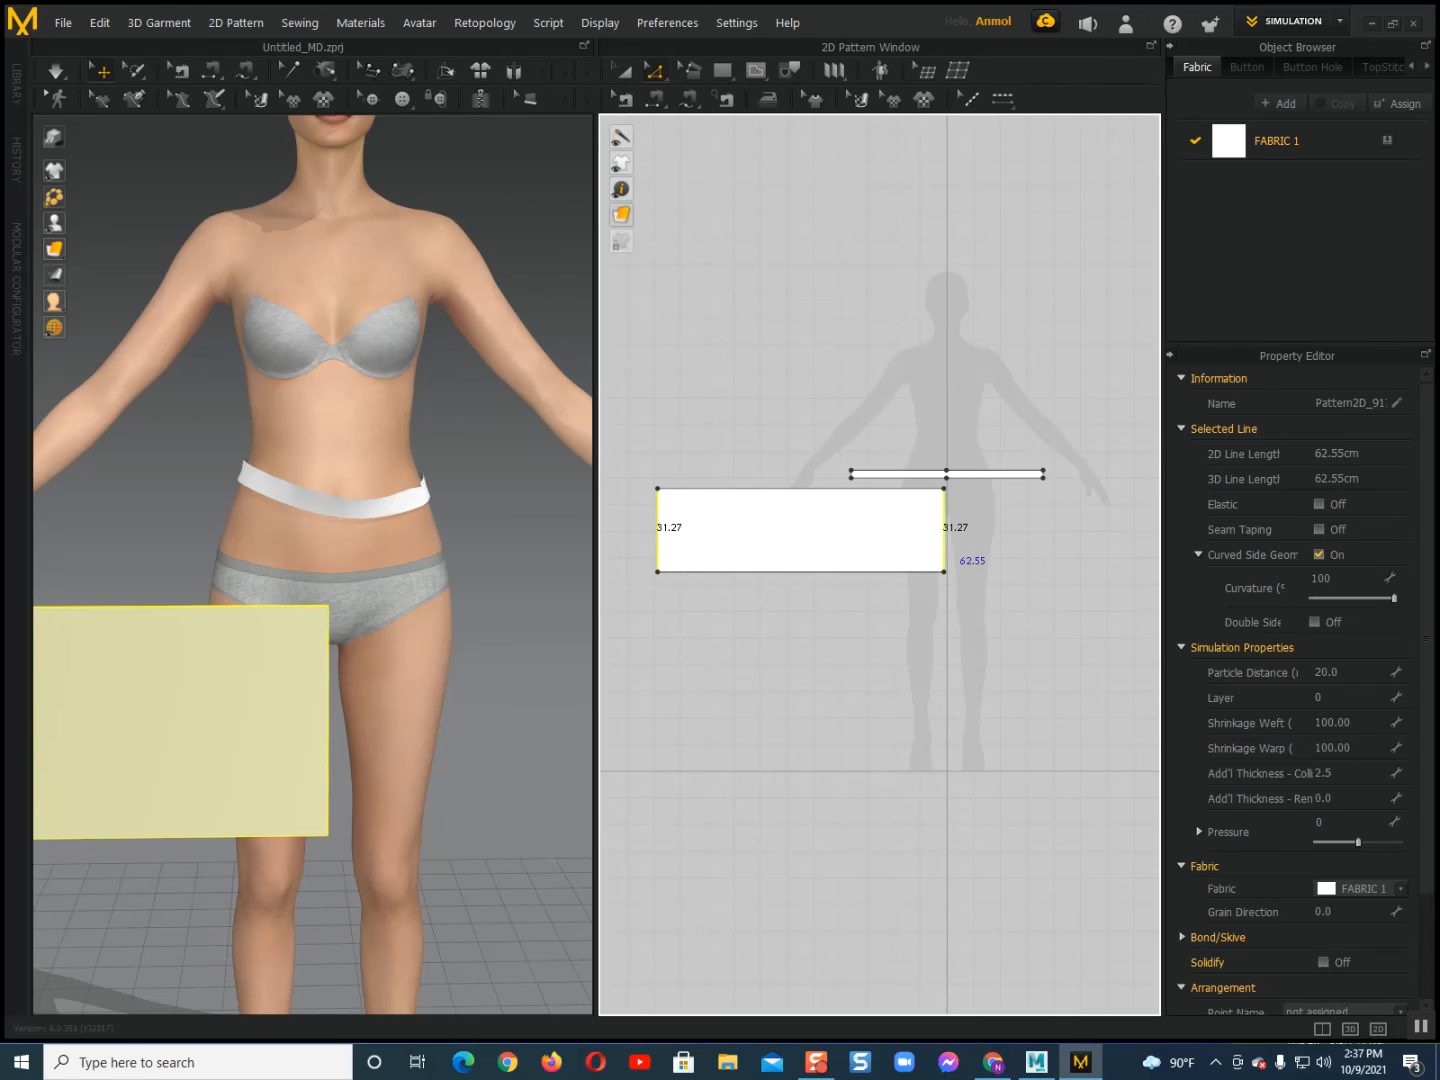
right_click(944, 525)
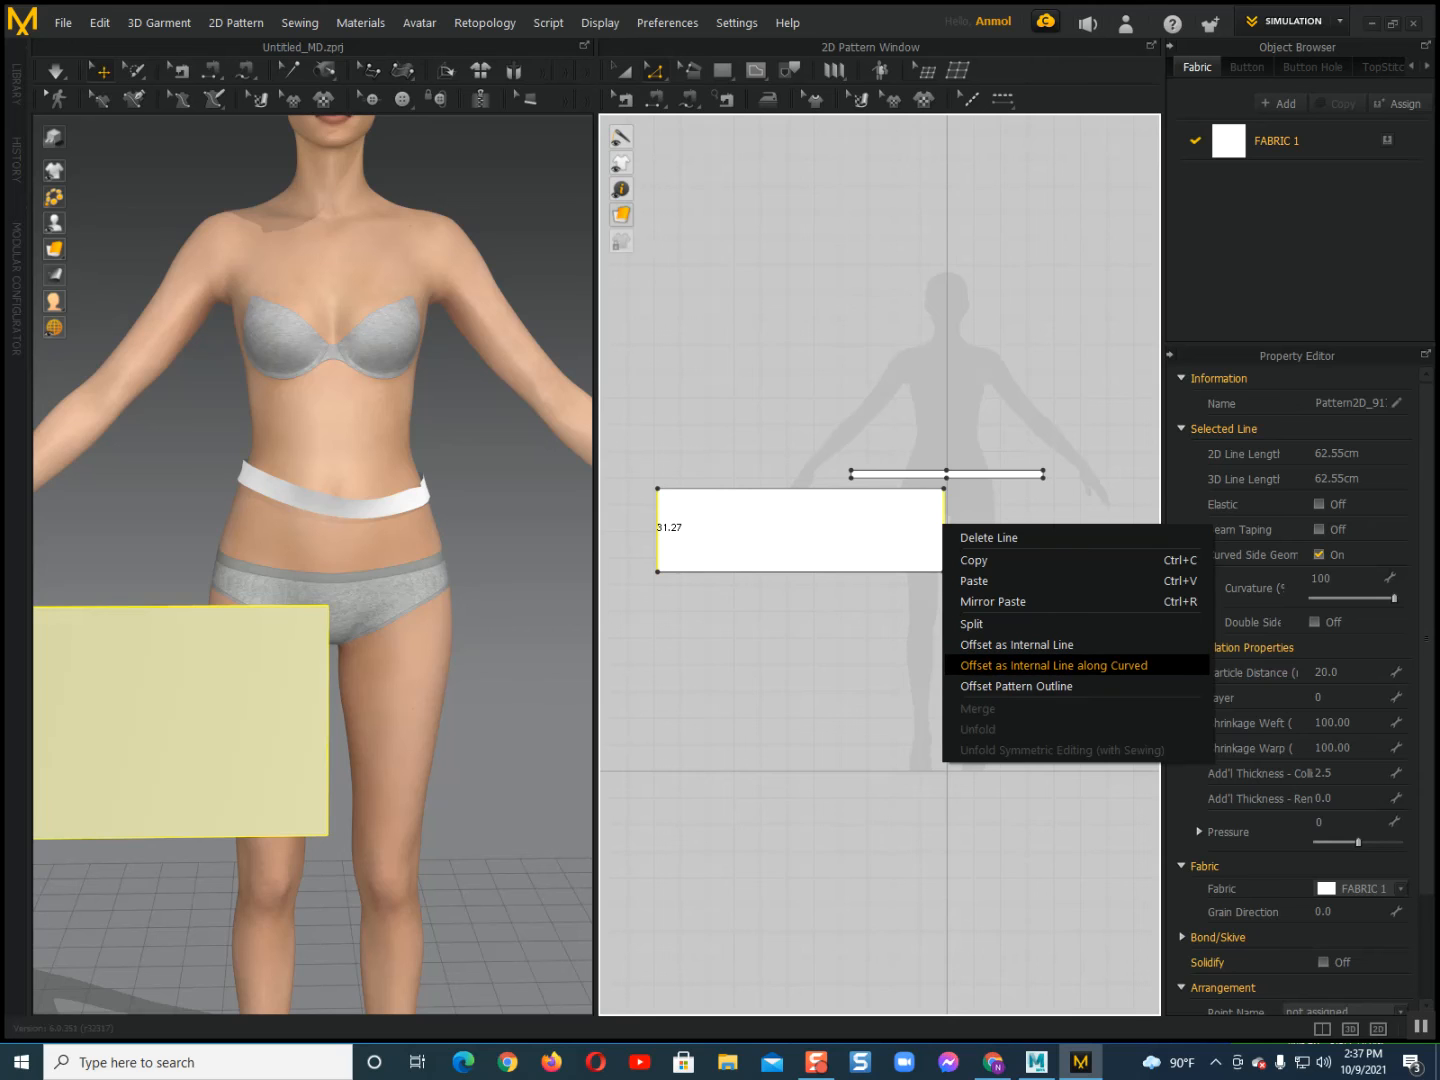
left_click(1053, 665)
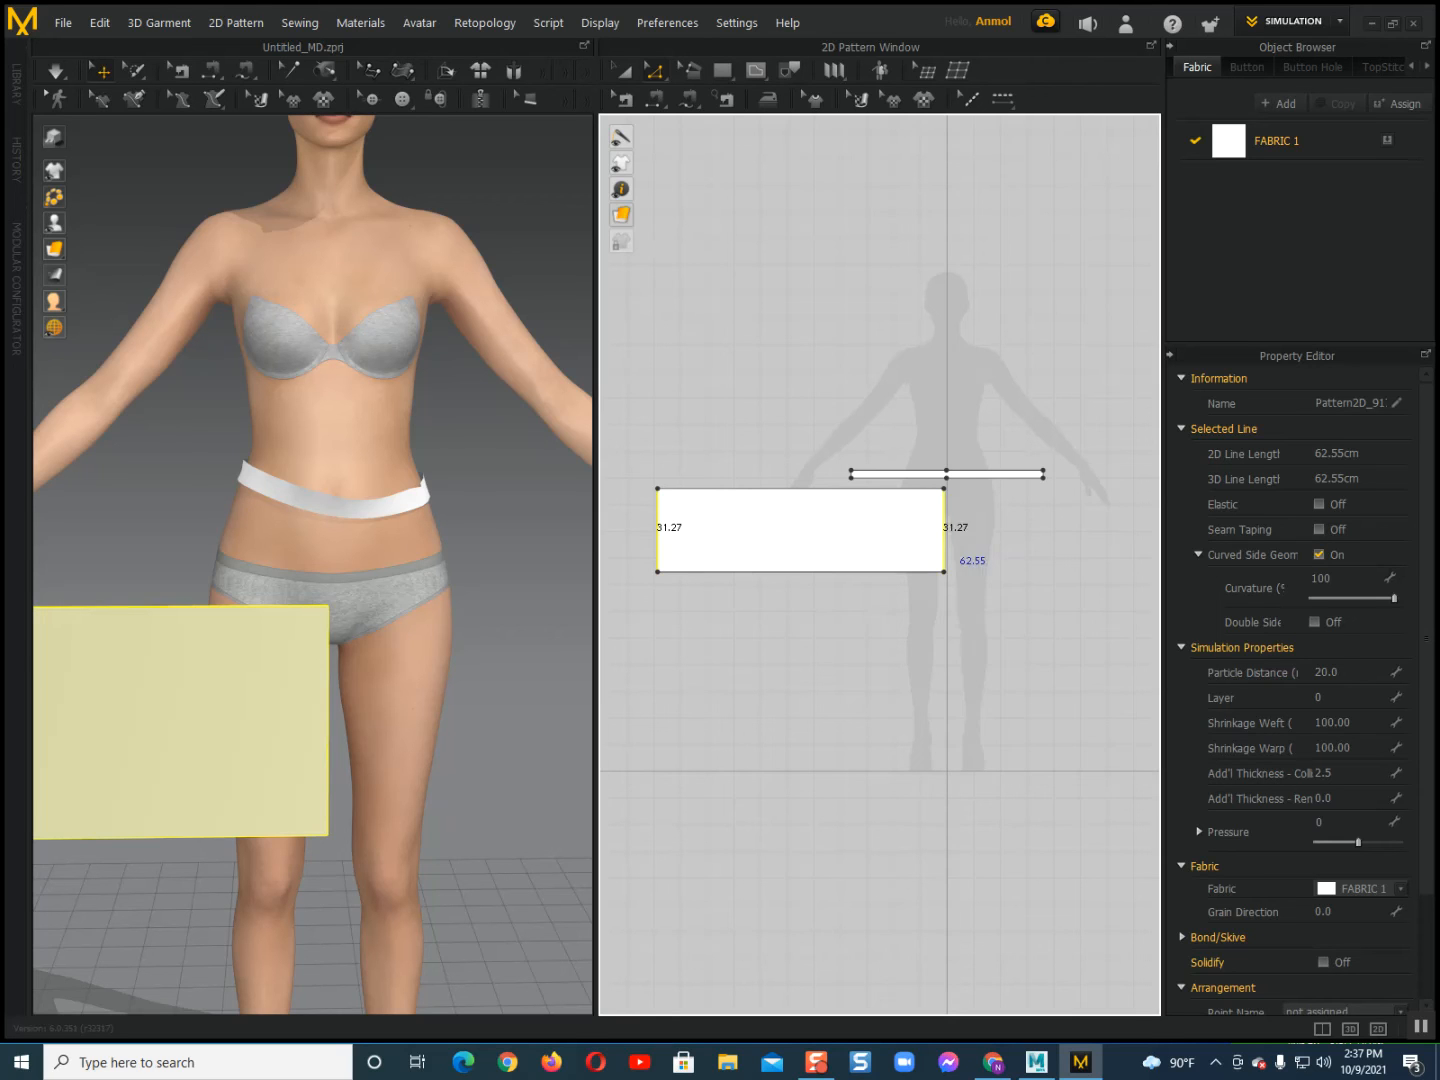
left_click_drag(711, 354, 569, 480)
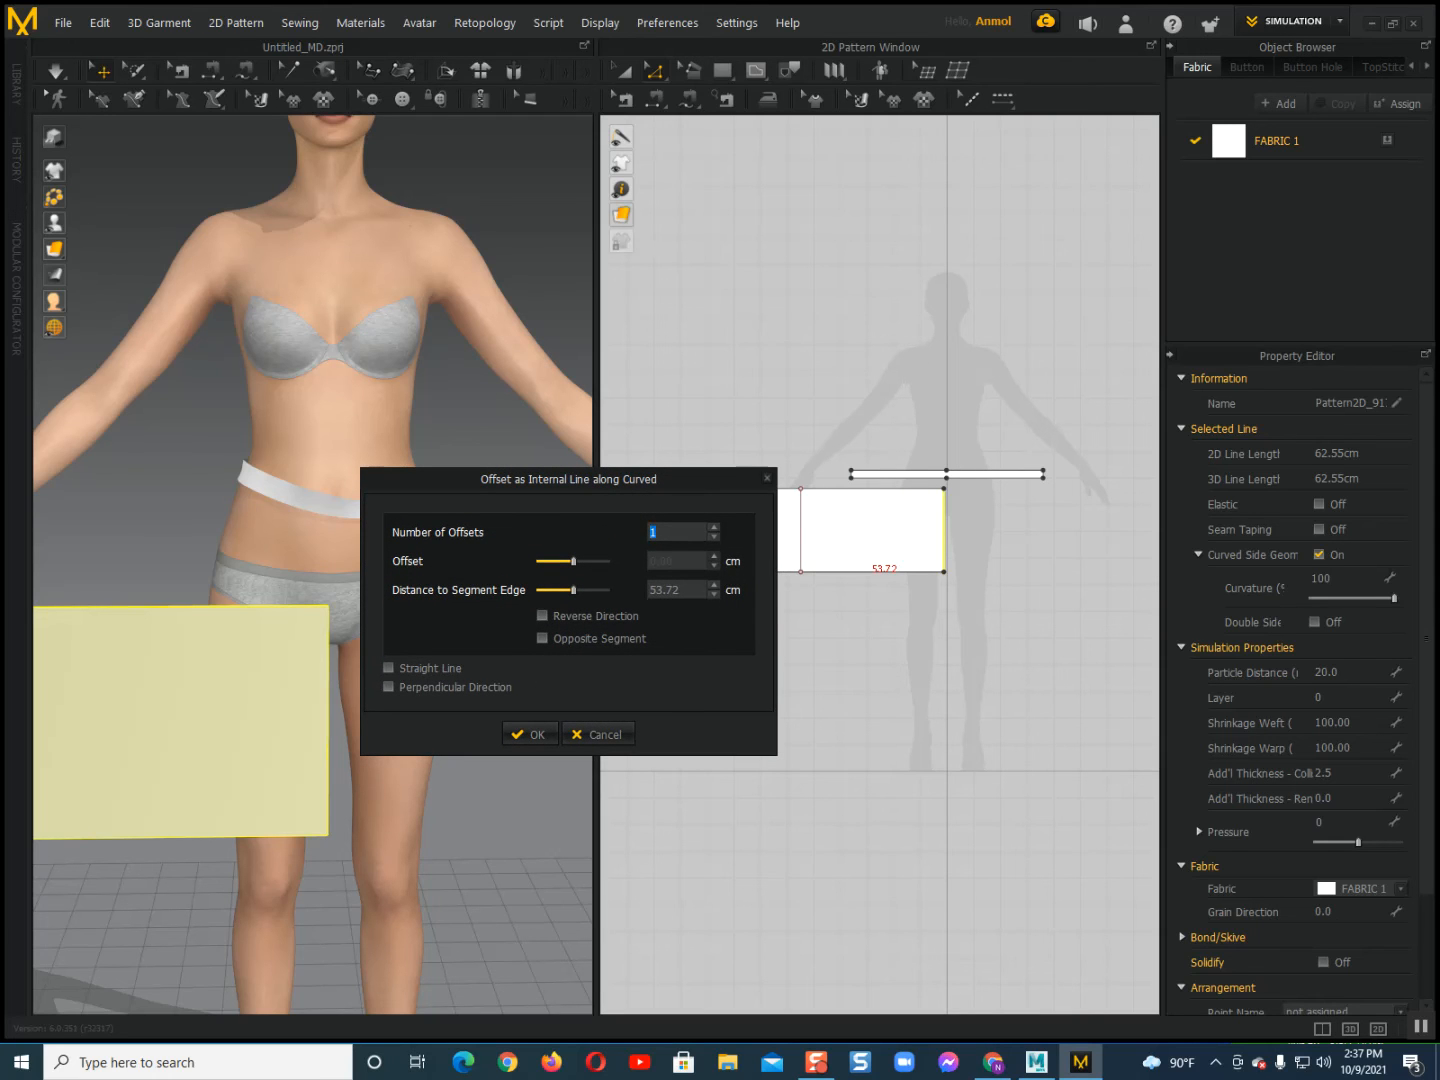
type("20")
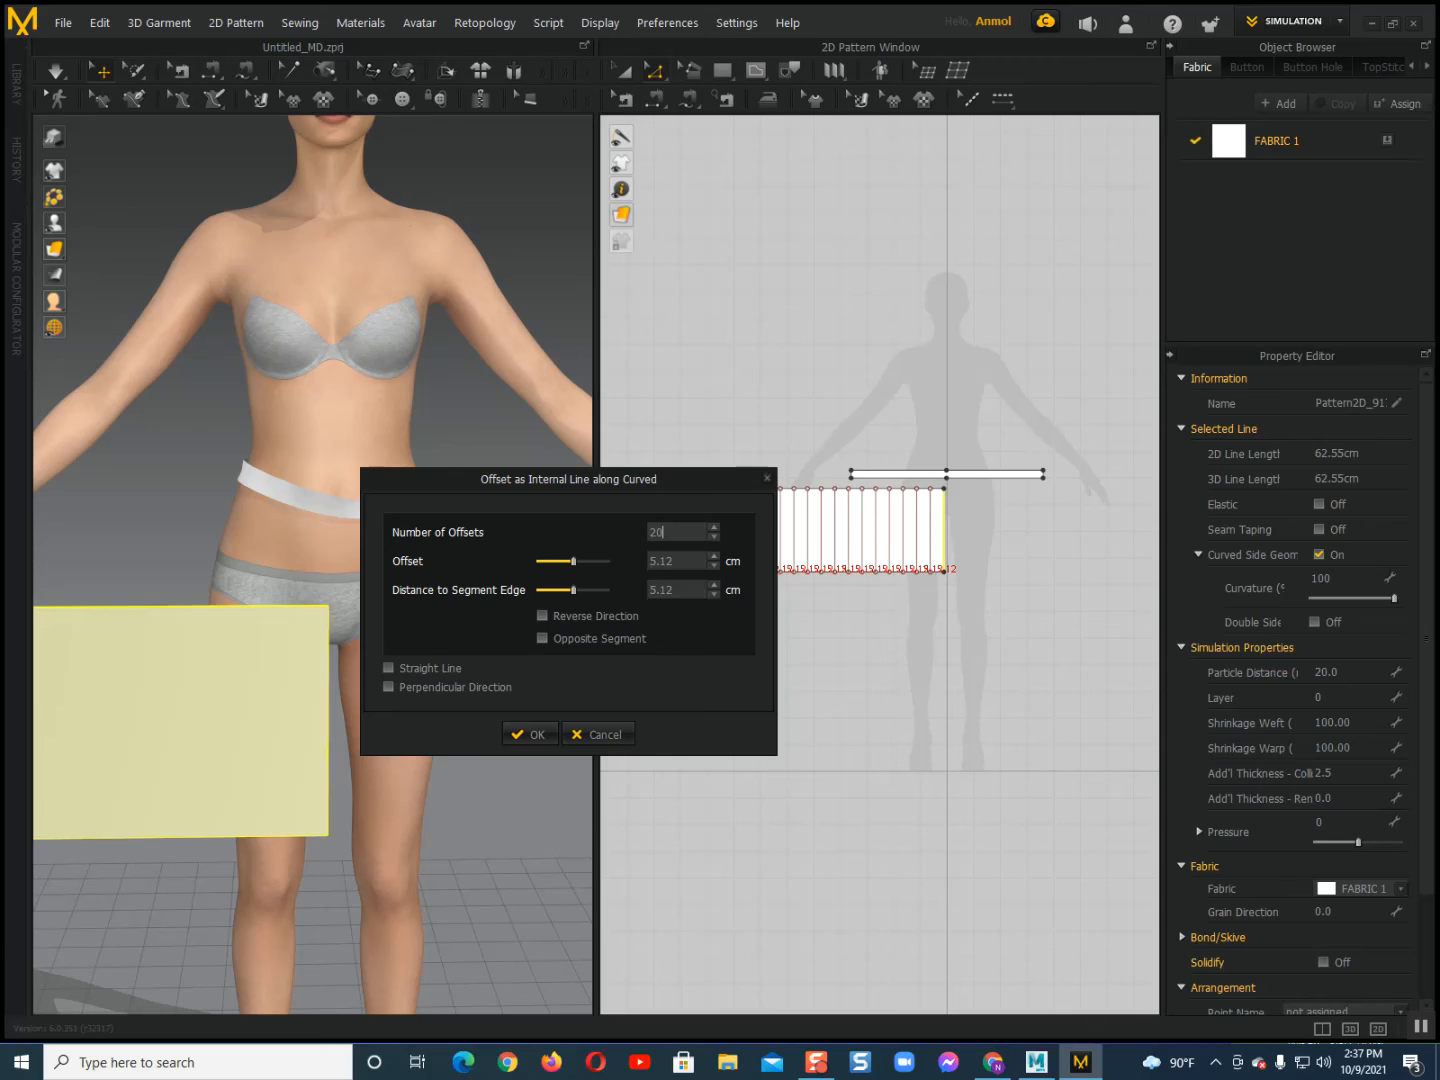
left_click_drag(569, 479, 445, 403)
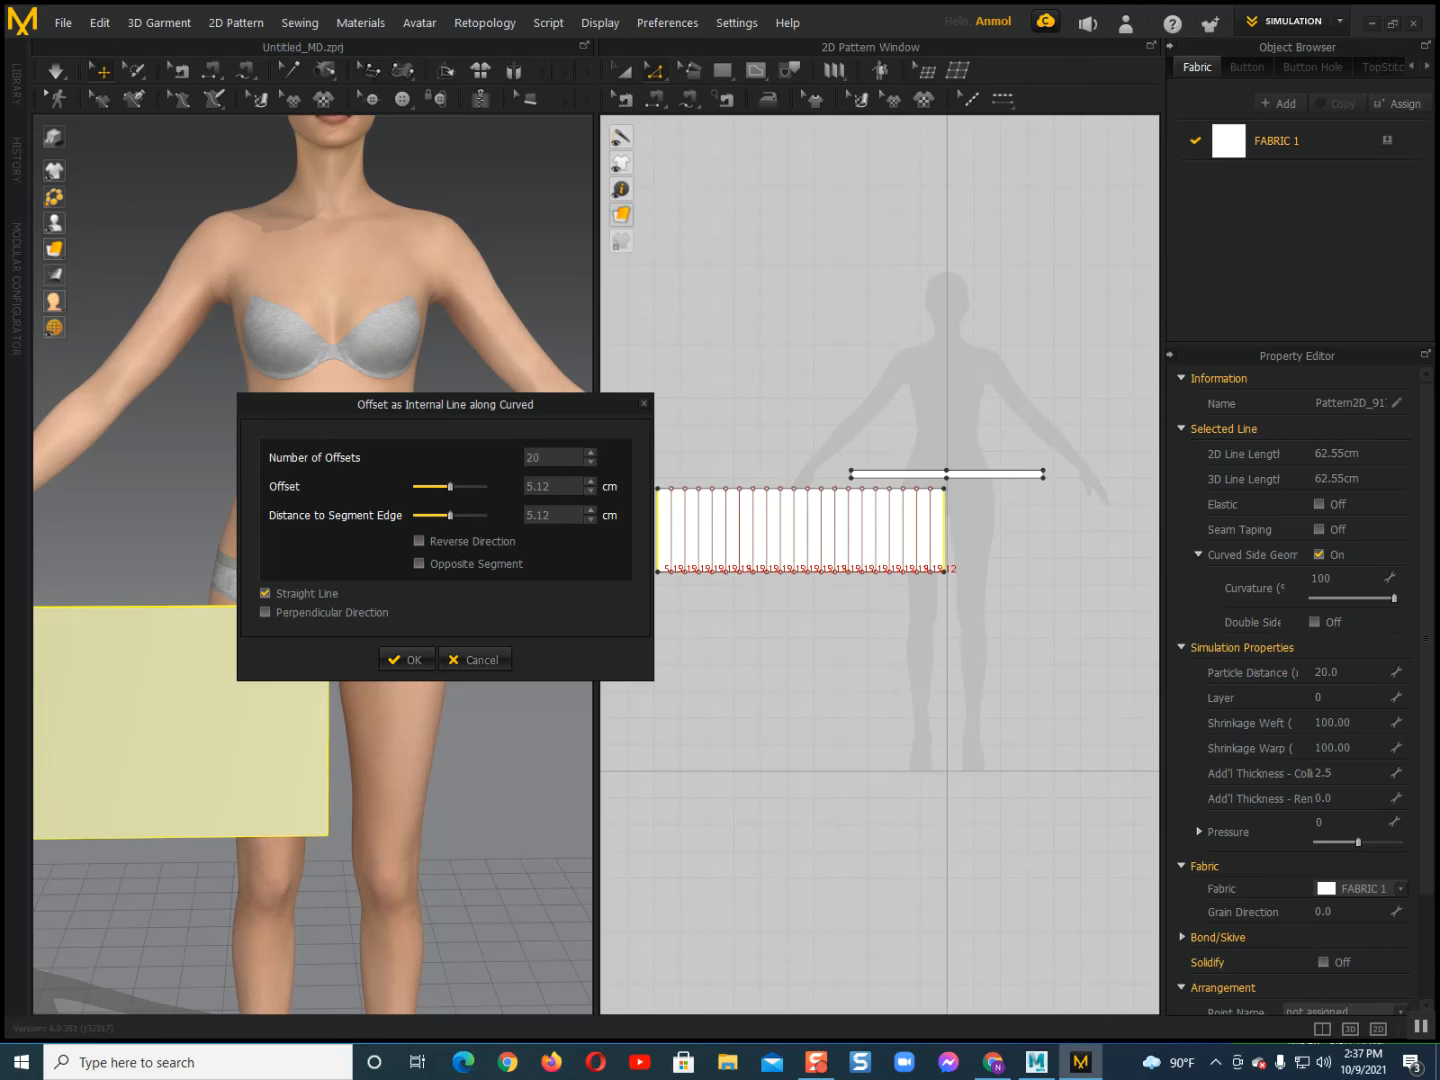
key("Return")
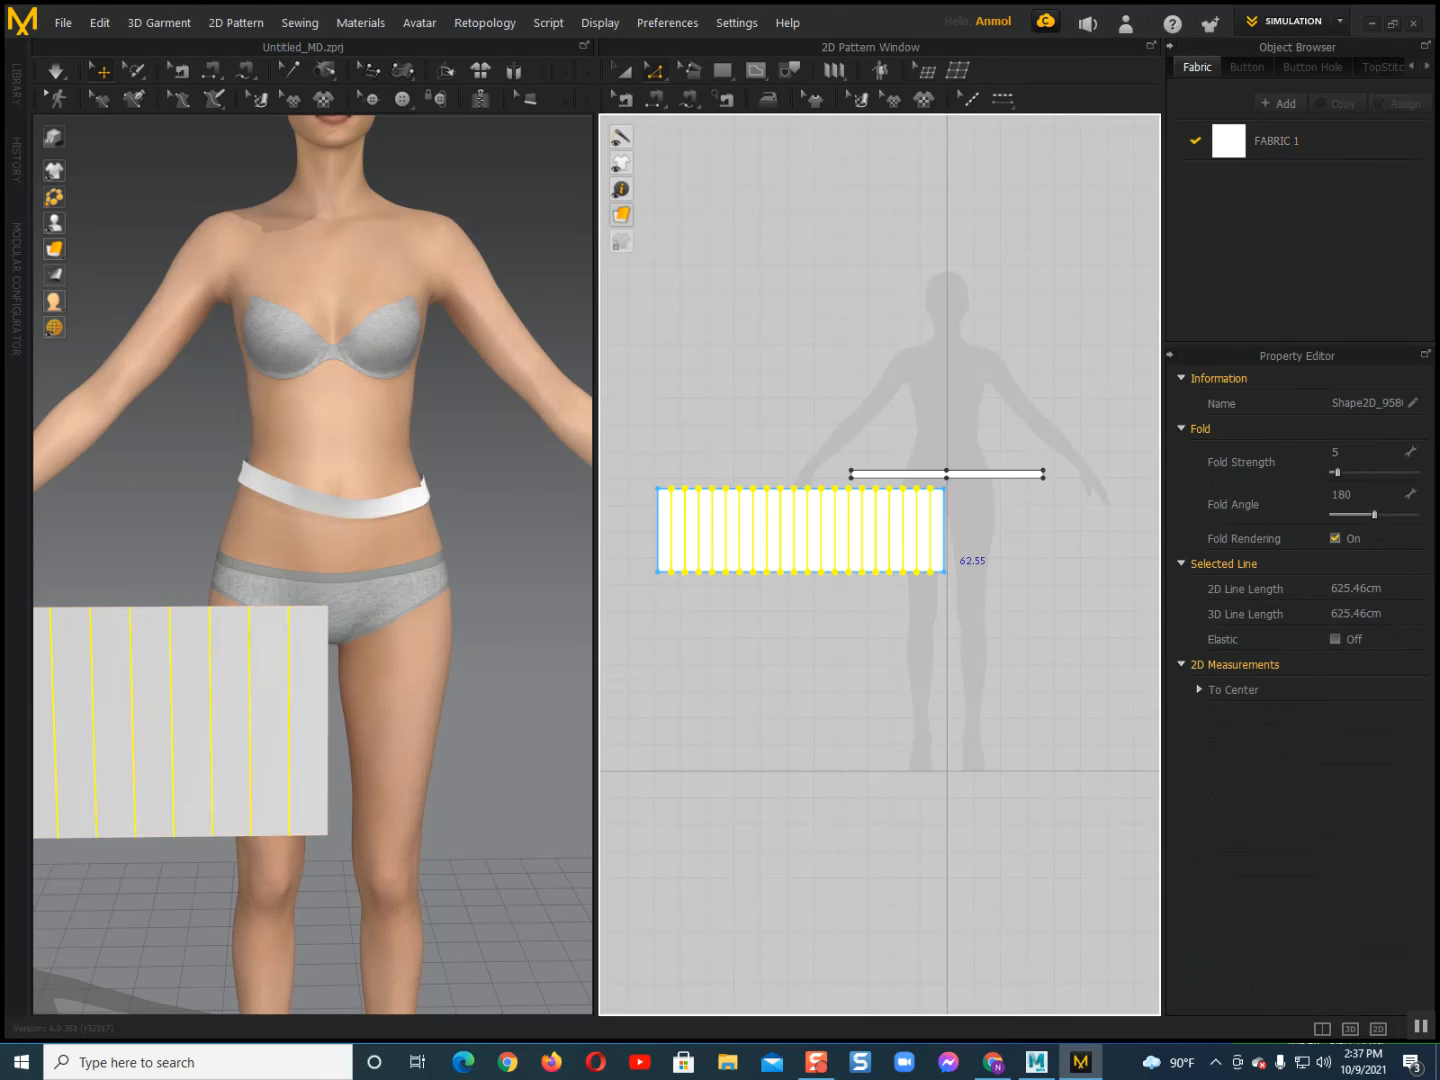
Sew the lined skirt panel's top edge to the lower edge of the waistband half on the same side of the centre line.
scroll(767, 608, "down", 3)
scroll(798, 551, "up", 4)
scroll(766, 680, "down", 3)
middle_click_drag(767, 680, 775, 685)
scroll(450, 761, "down", 1)
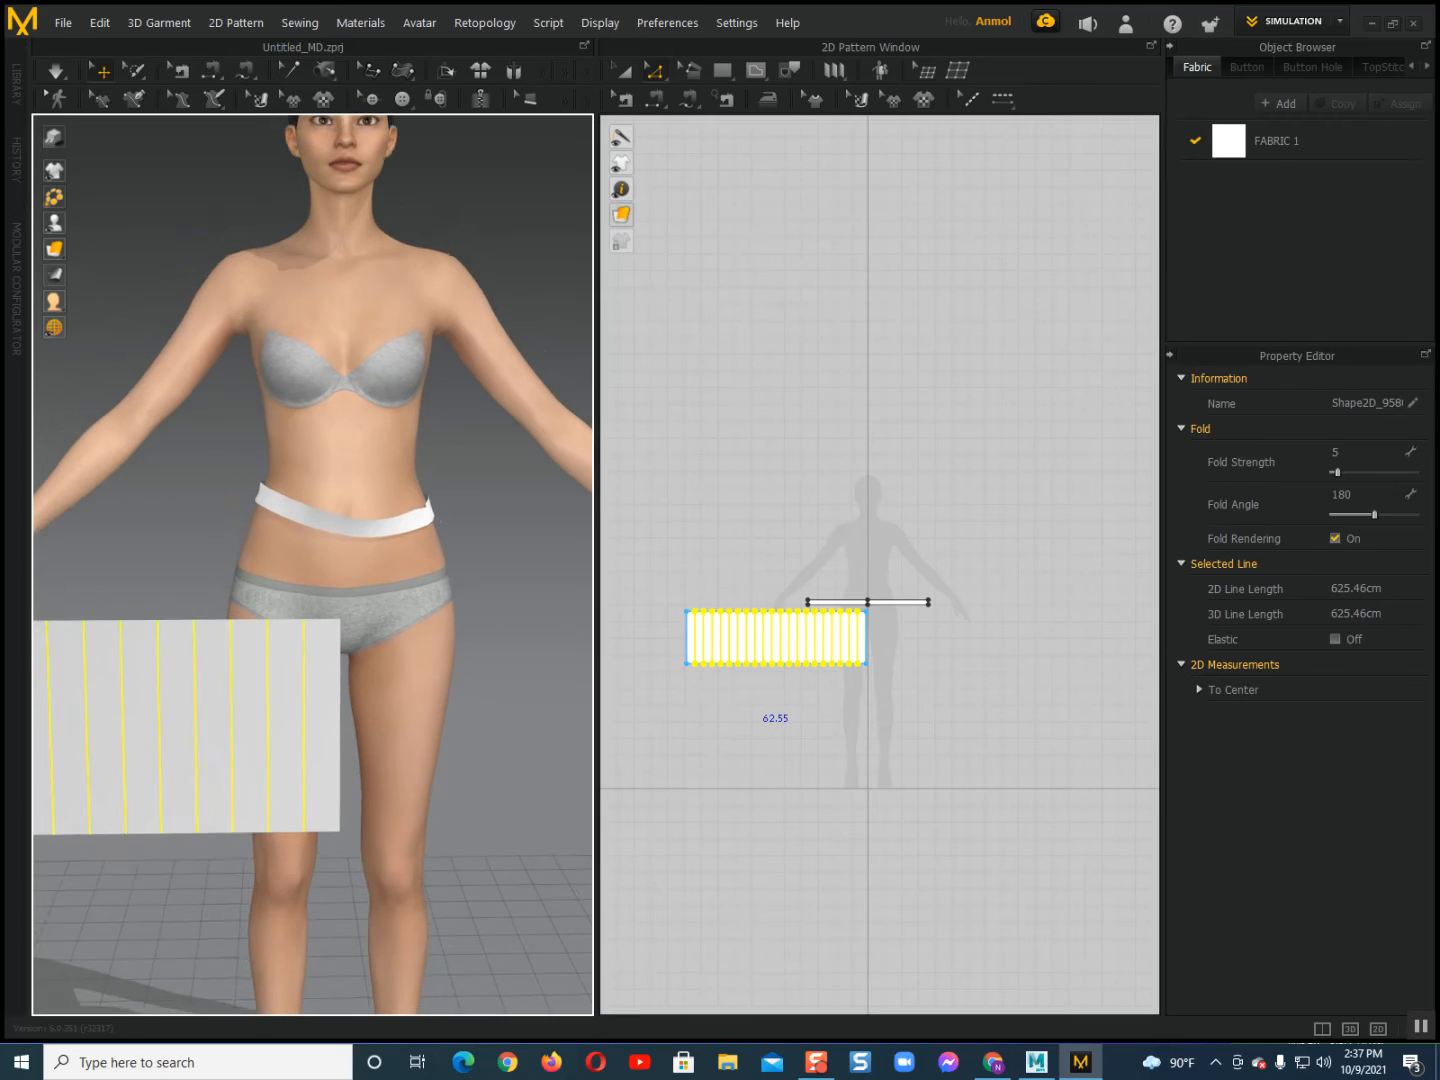
scroll(300, 480, "up", 1)
middle_click_drag(375, 523, 364, 549)
left_click(363, 550)
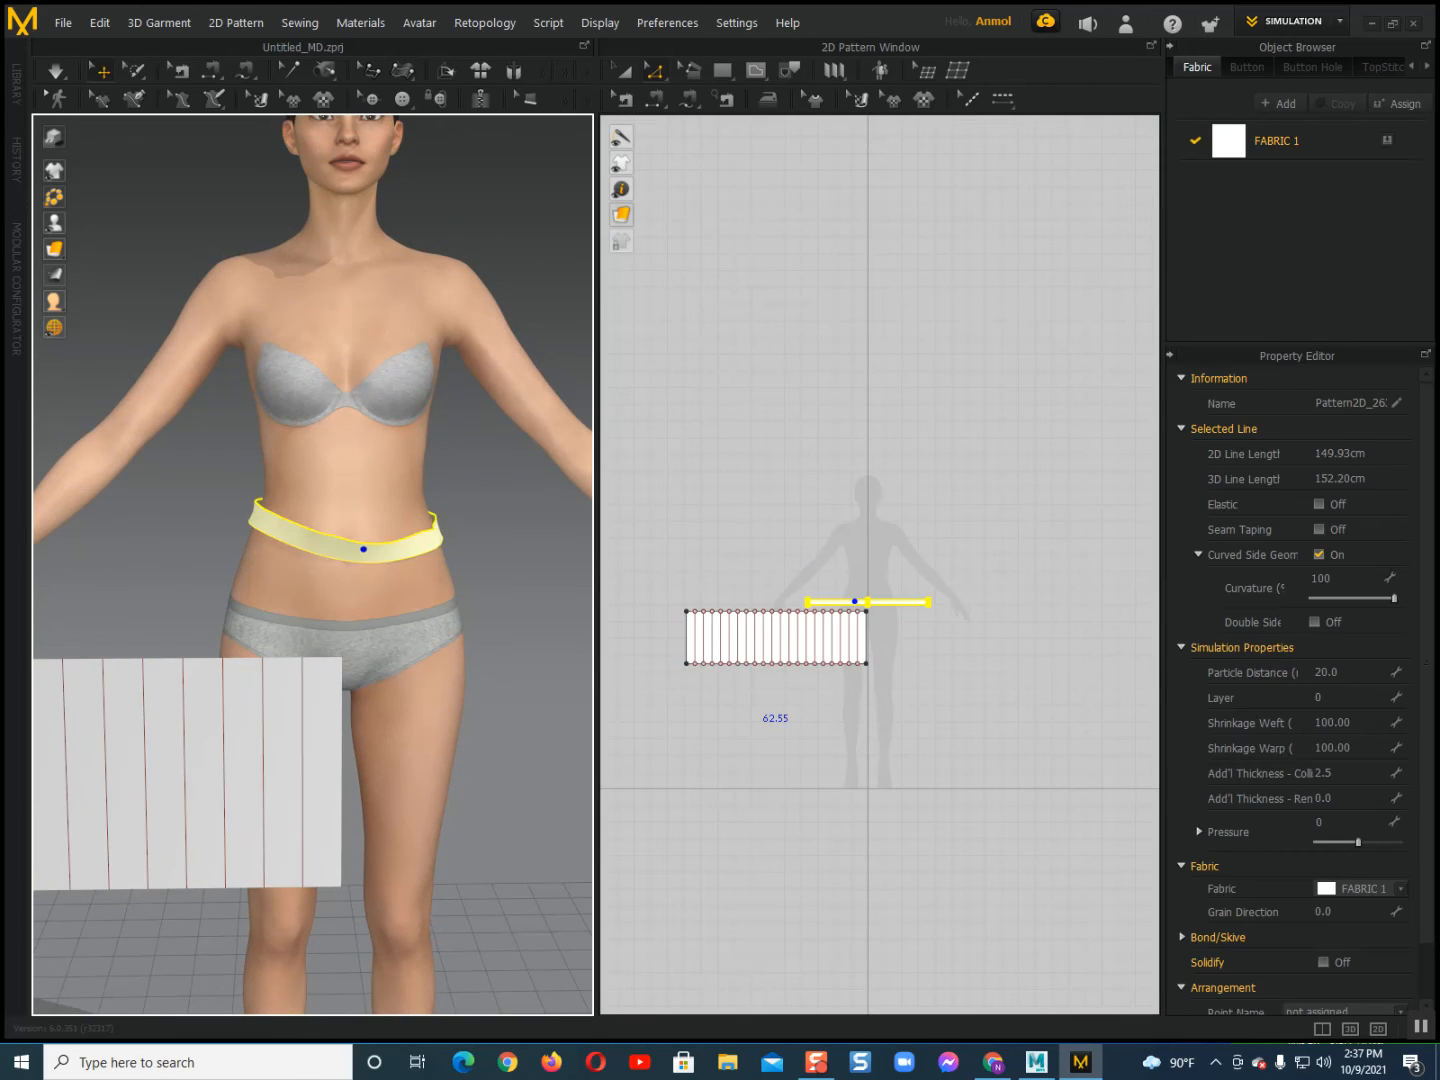
right_click_drag(363, 549, 434, 549)
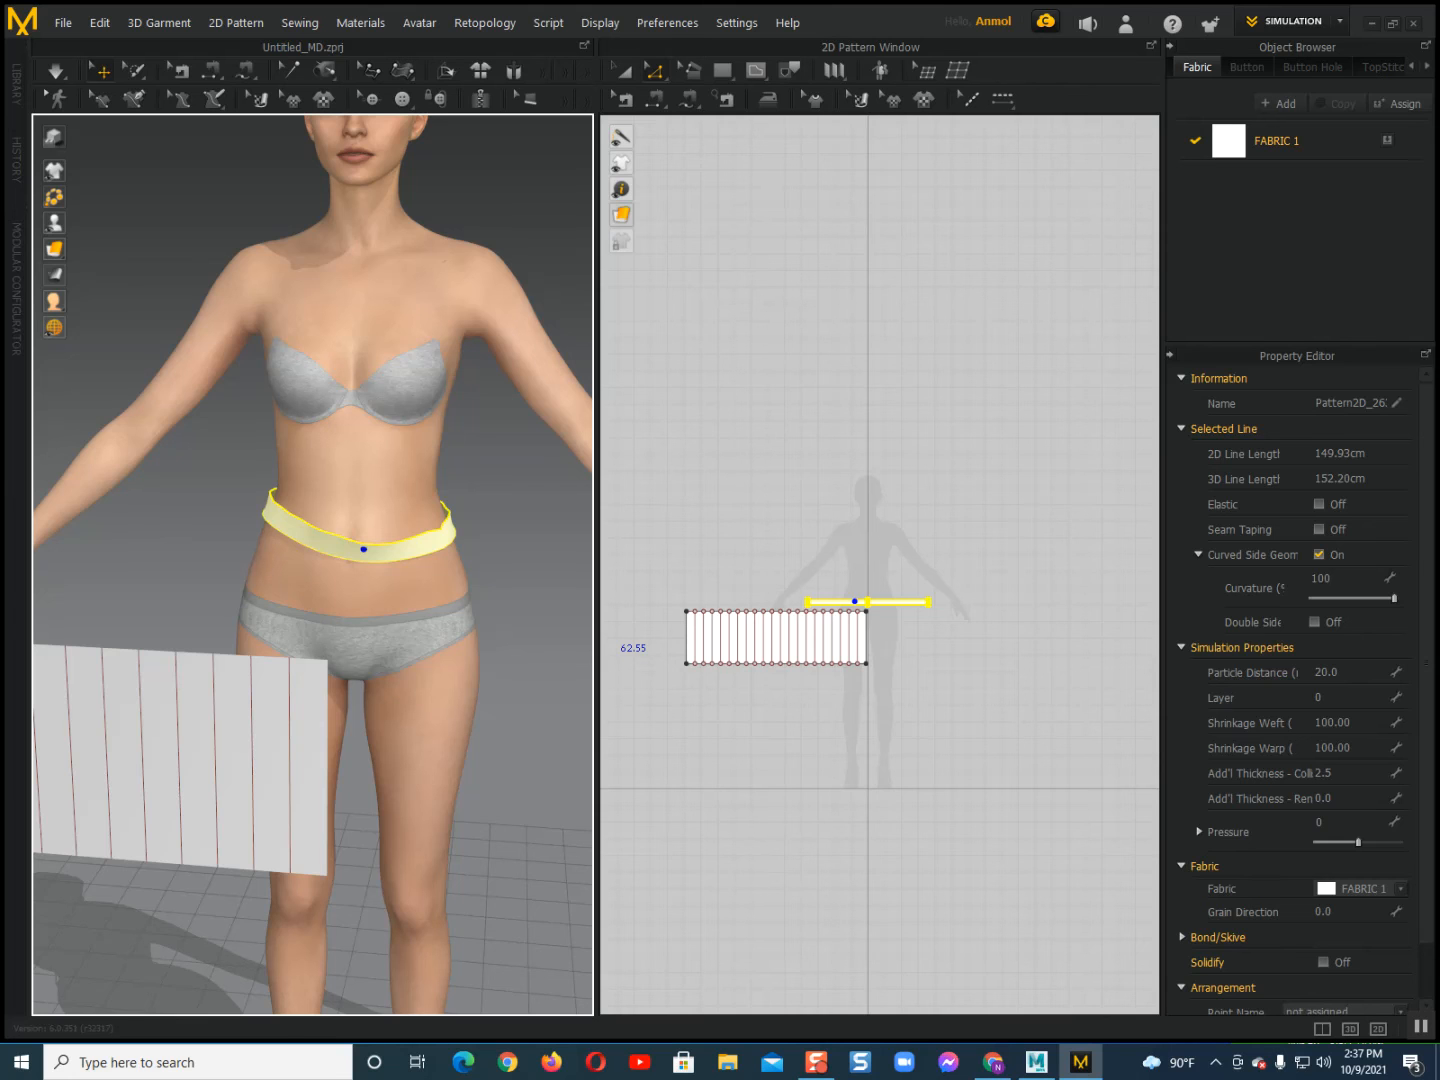
scroll(761, 614, "up", 2)
left_click(655, 98)
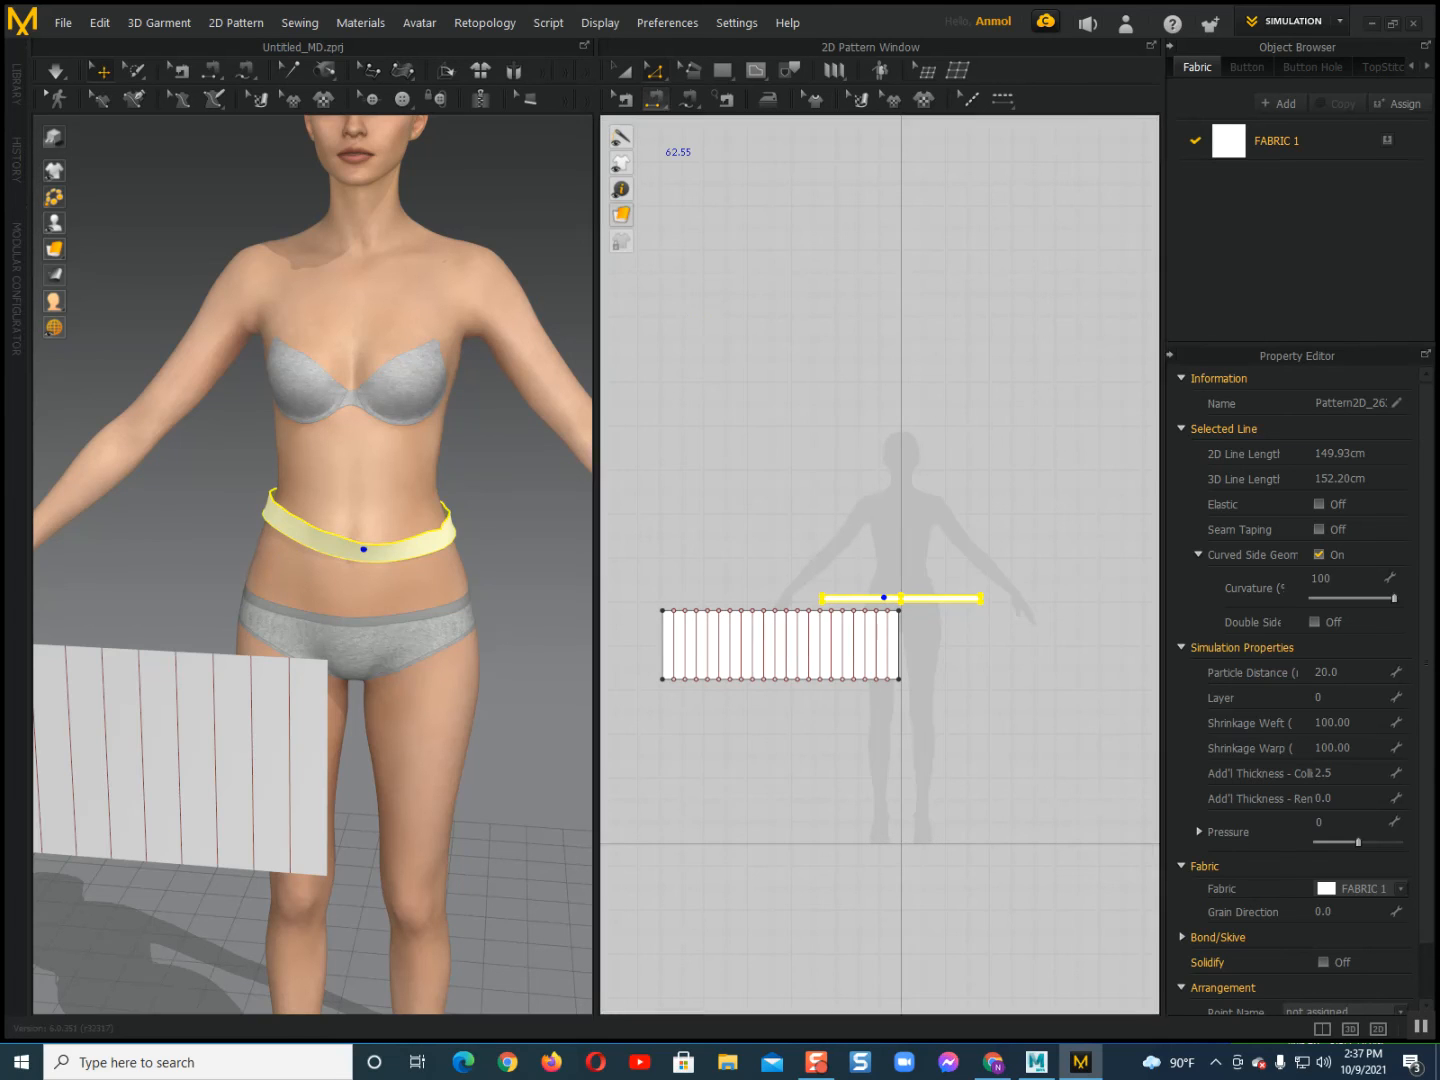
left_click(772, 610)
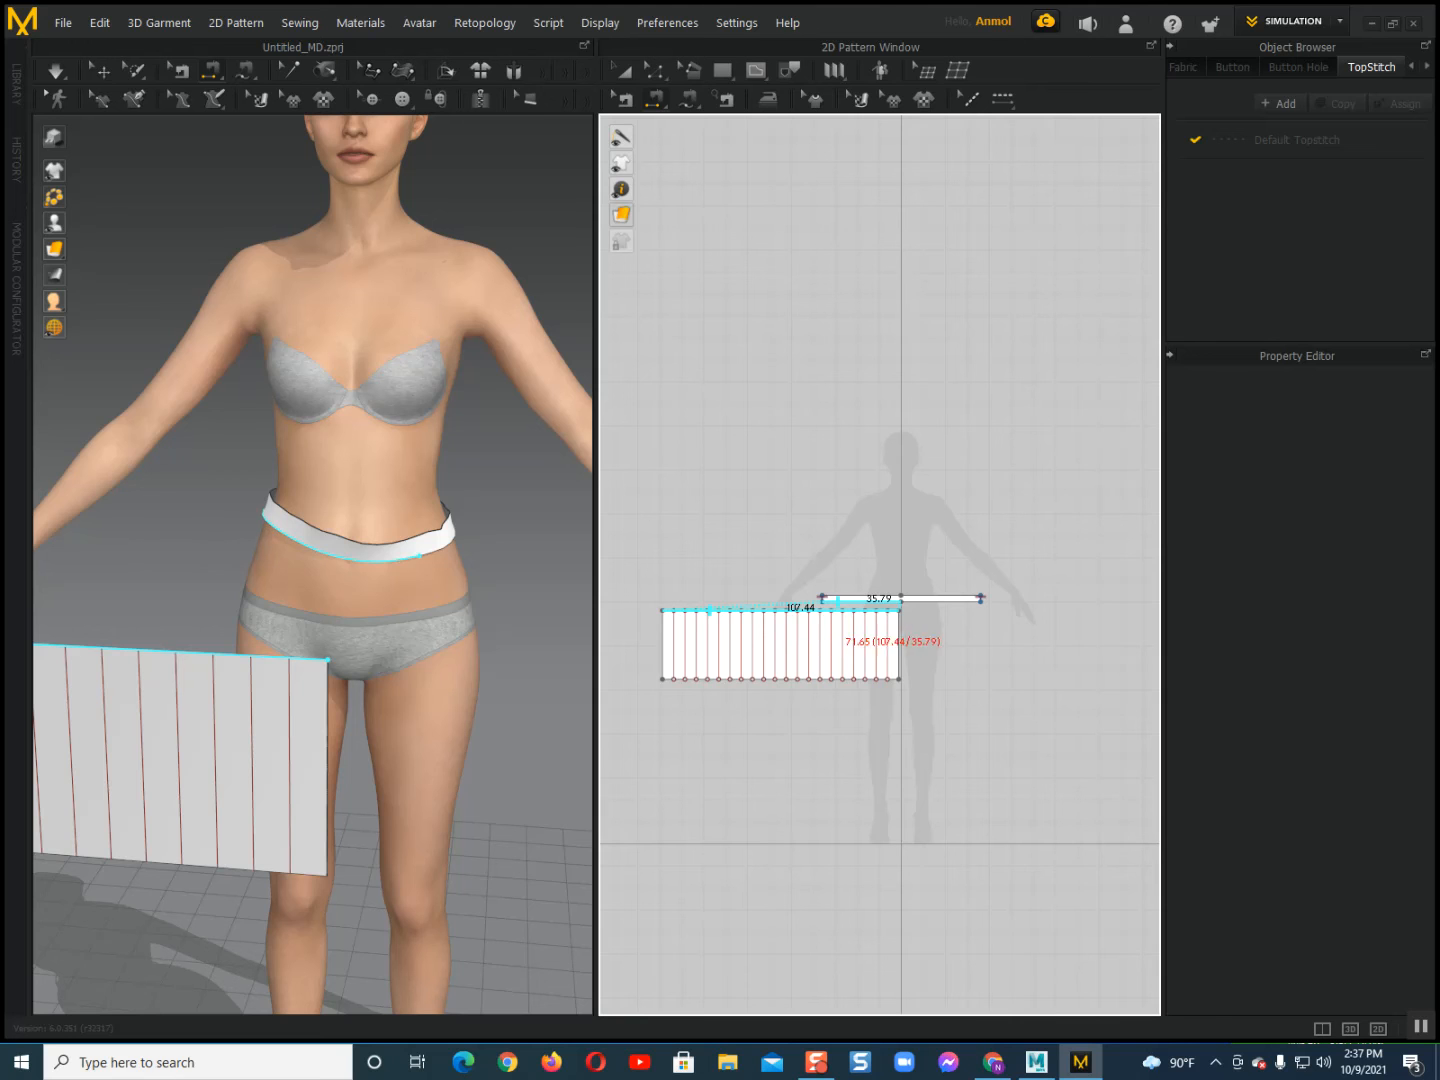
left_click(860, 600)
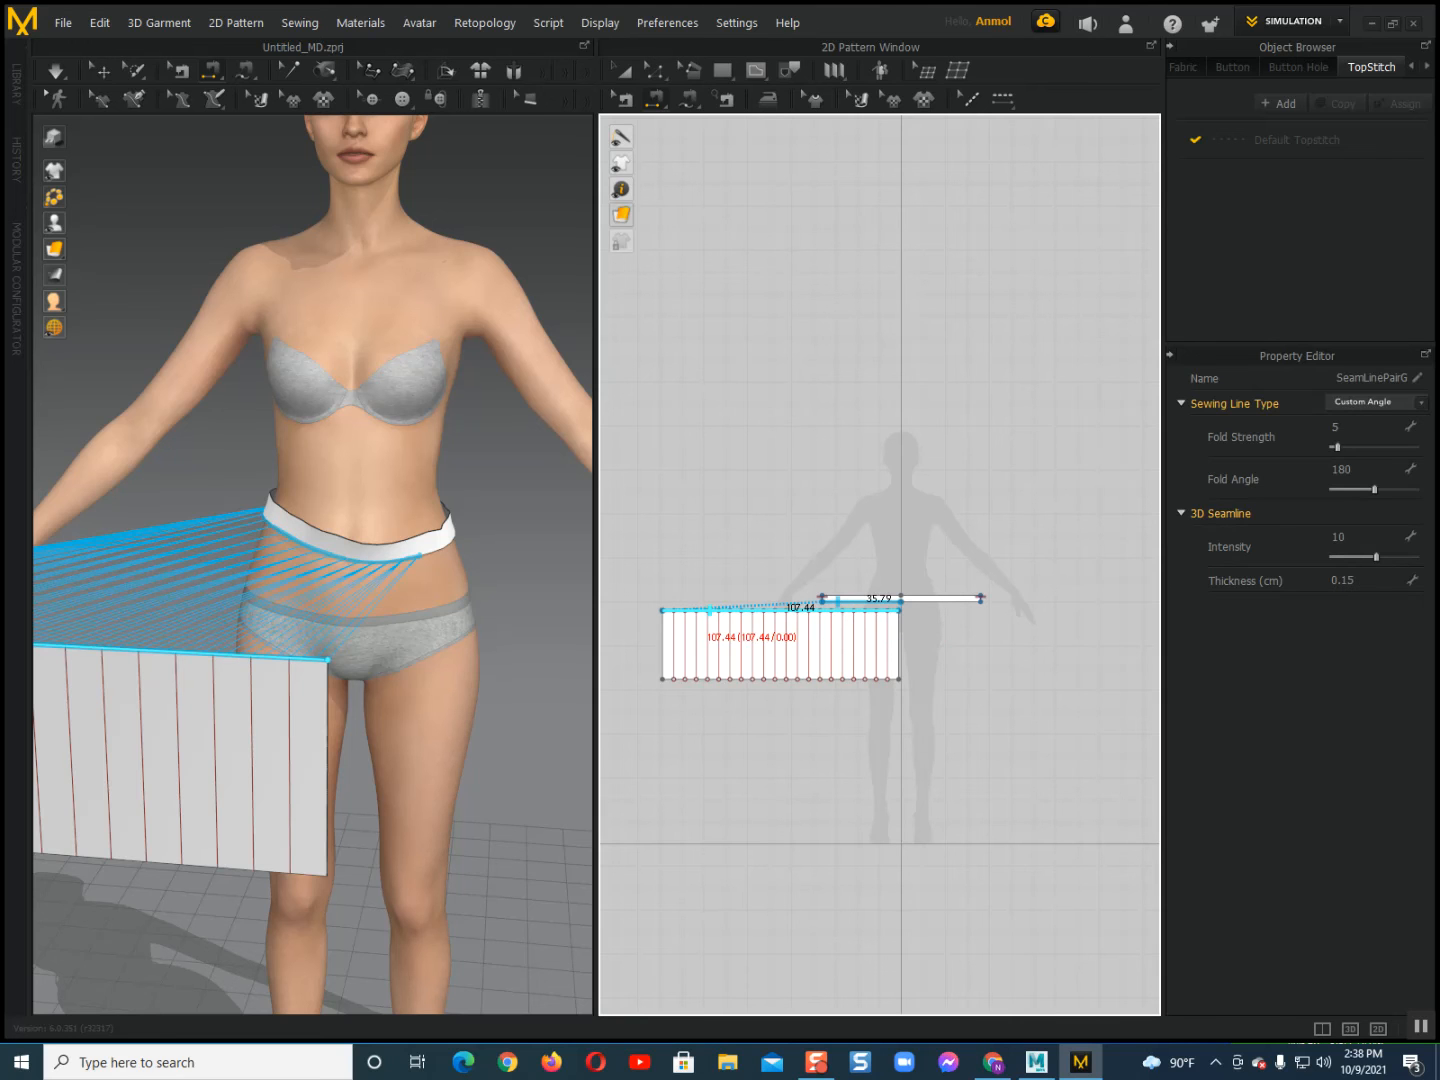
Simulate the garment and pull the waistband into place around the avatar's right hip.
key("space")
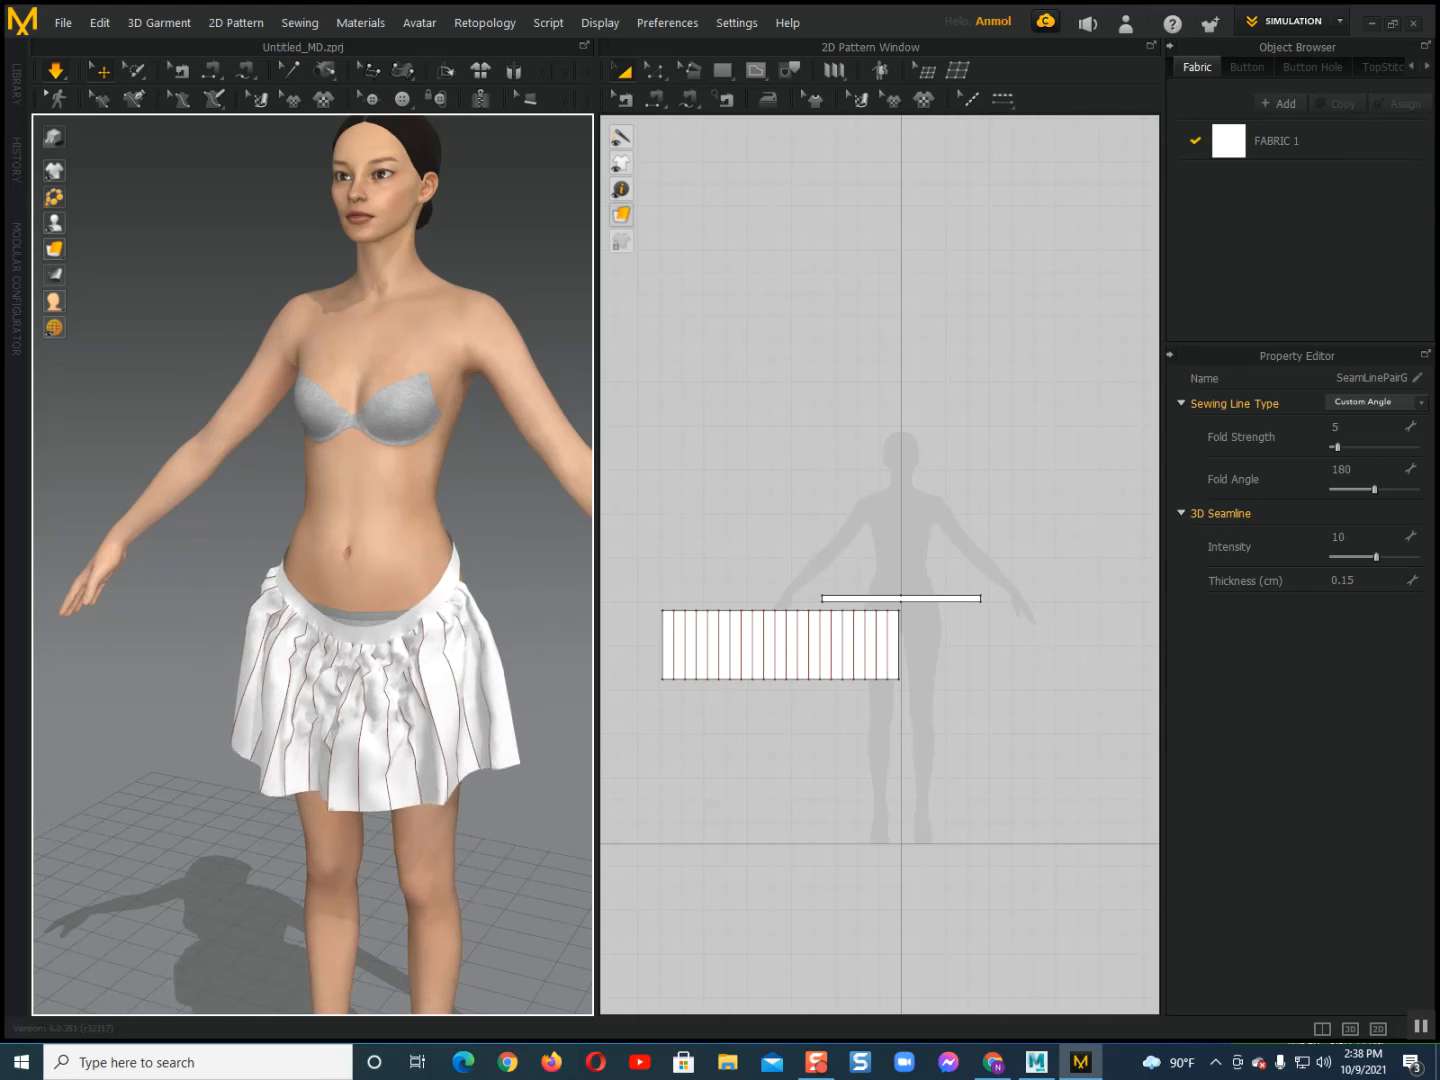
right_click_drag(249, 560, 371, 561)
left_click_drag(282, 623, 226, 557)
right_click_drag(225, 557, 150, 540)
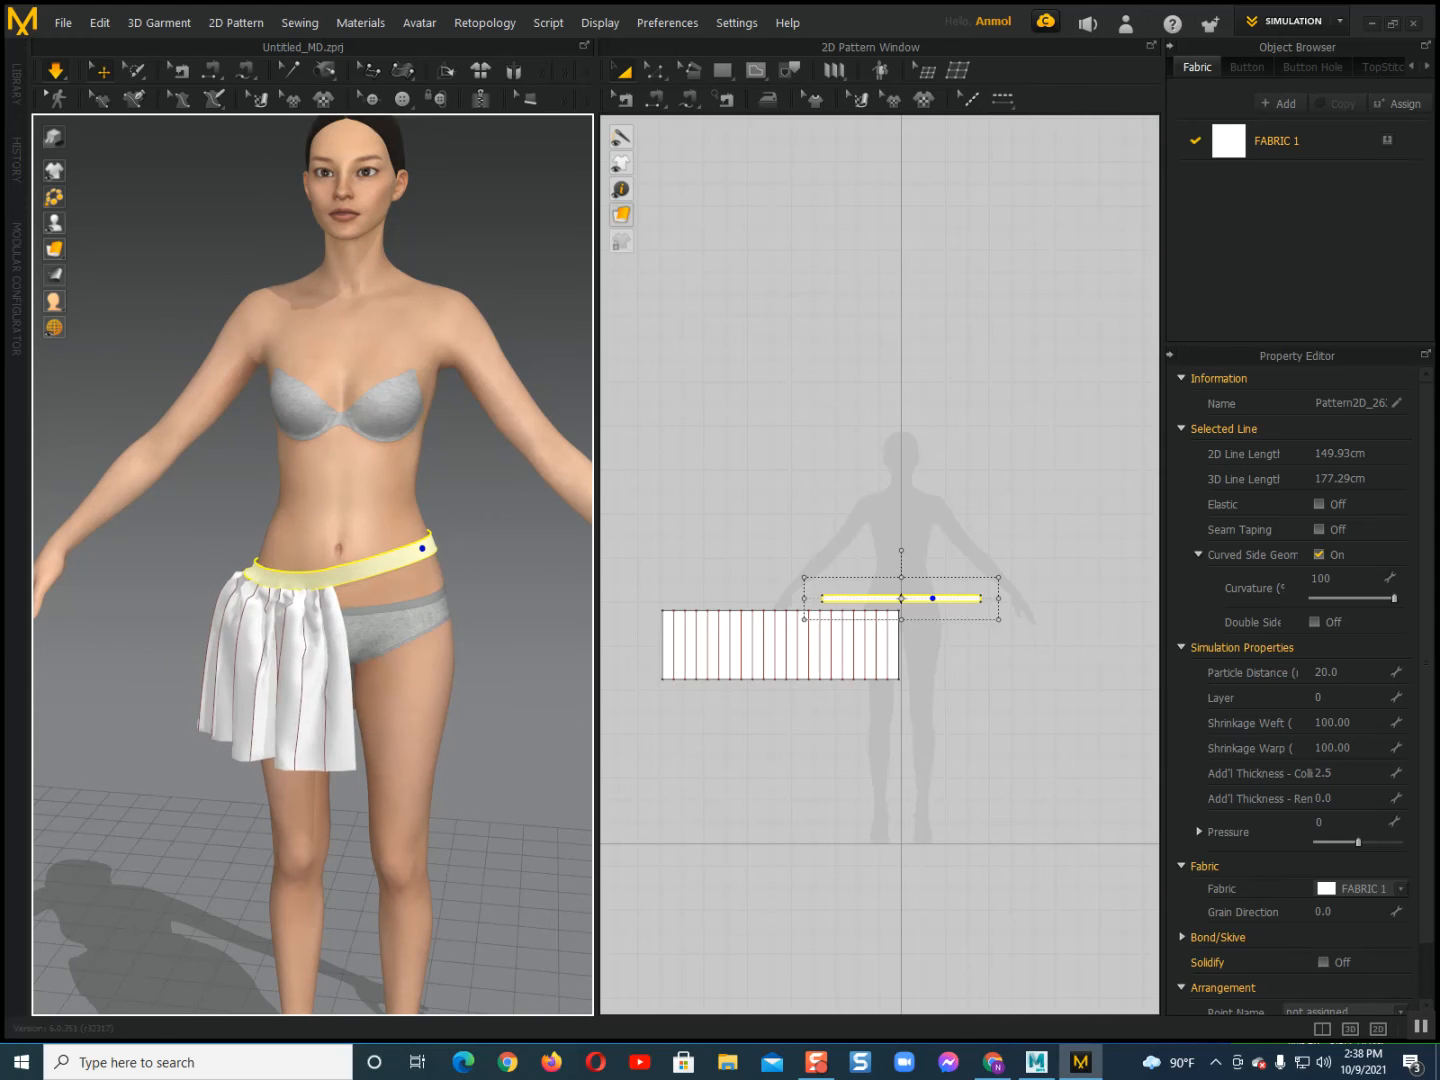
left_click_drag(242, 554, 256, 490)
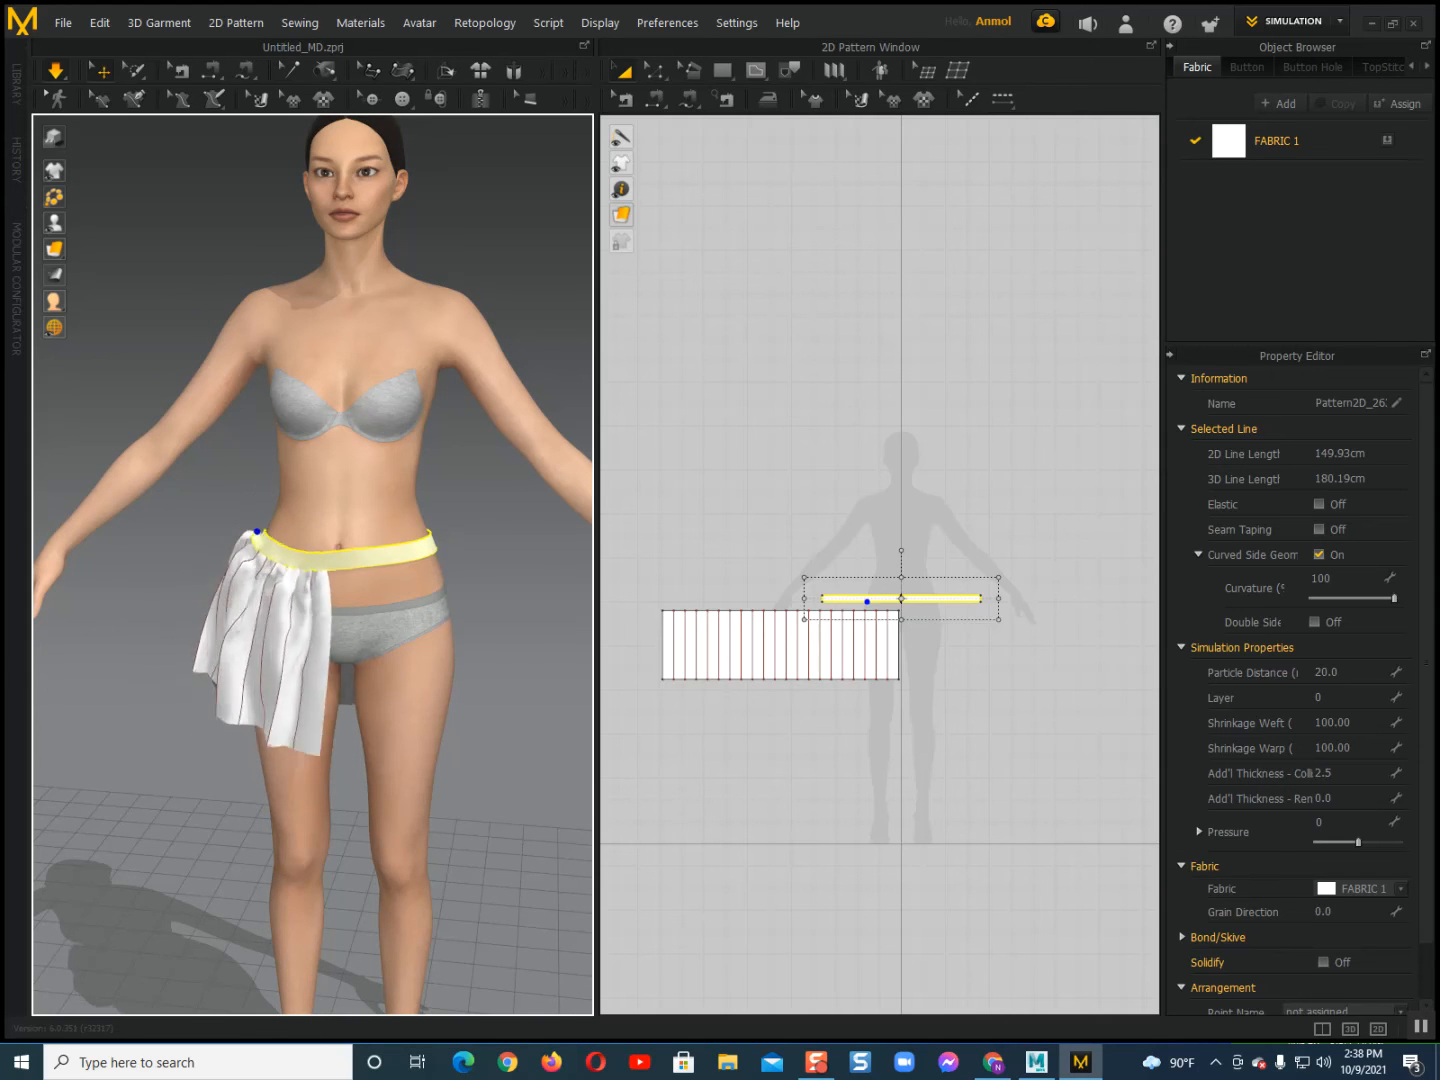
mouse_move(200, 550)
right_mouse_down()
mouse_move(281, 551)
mouse_move(185, 545)
right_mouse_up()
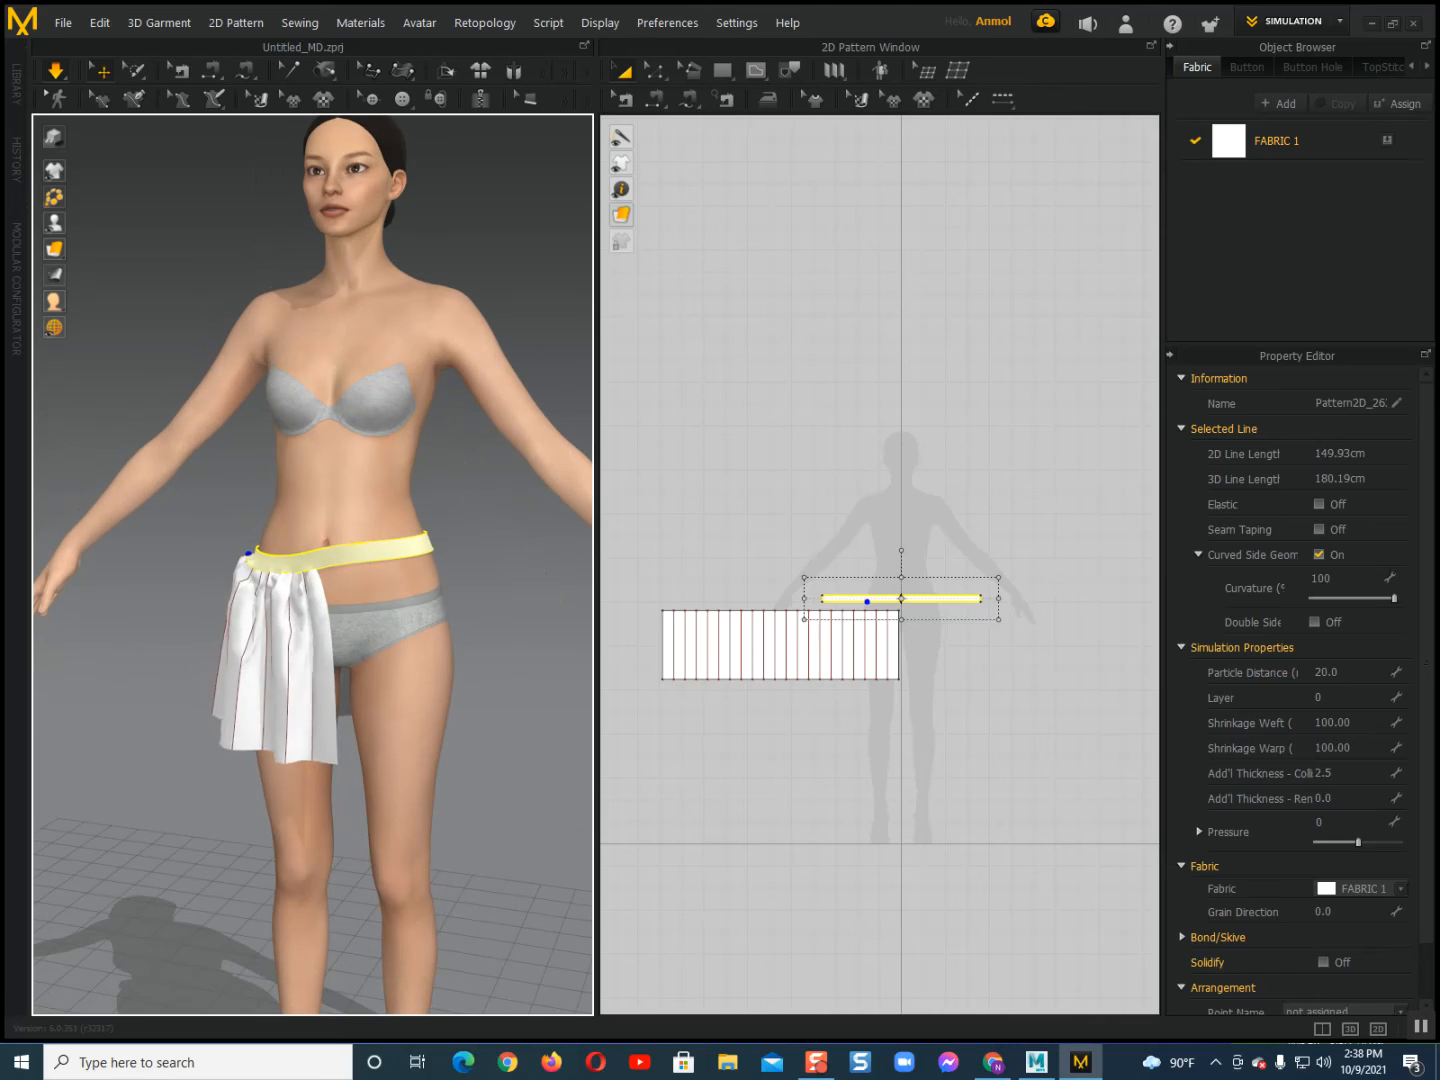
mouse_move(248, 555)
left_mouse_down()
mouse_move(262, 446)
mouse_move(249, 563)
left_mouse_up()
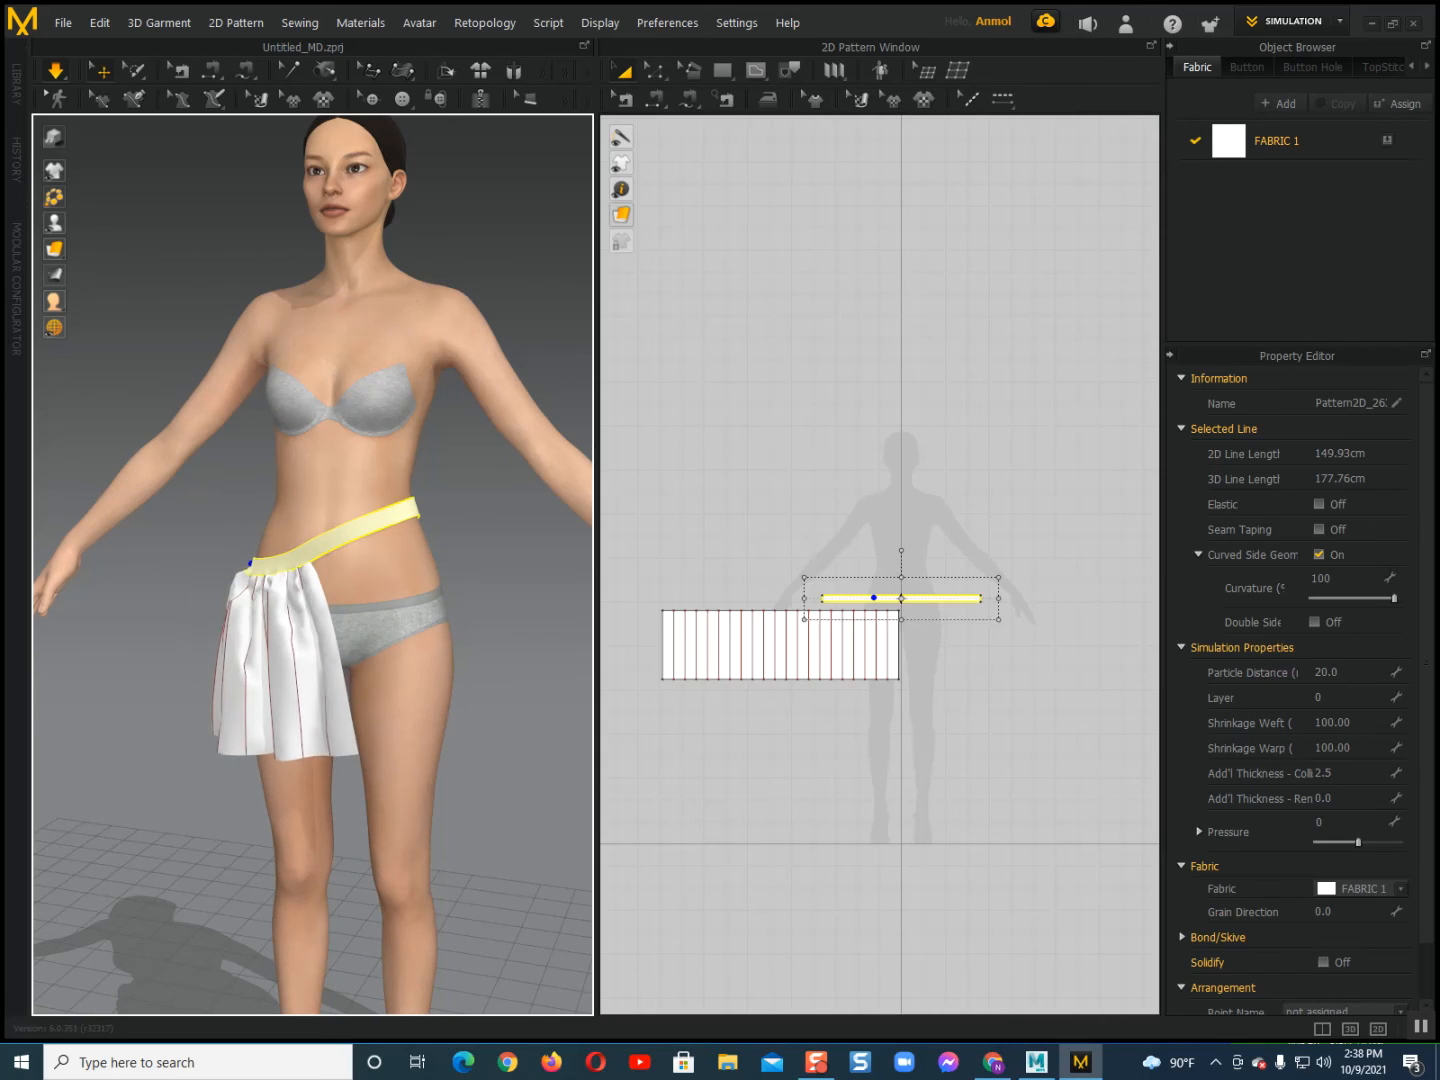
Duplicate the skirt panel with its internal lines and place the copy beside it, across the avatar's centre line.
scroll(654, 550, "down", 1)
left_click(752, 626)
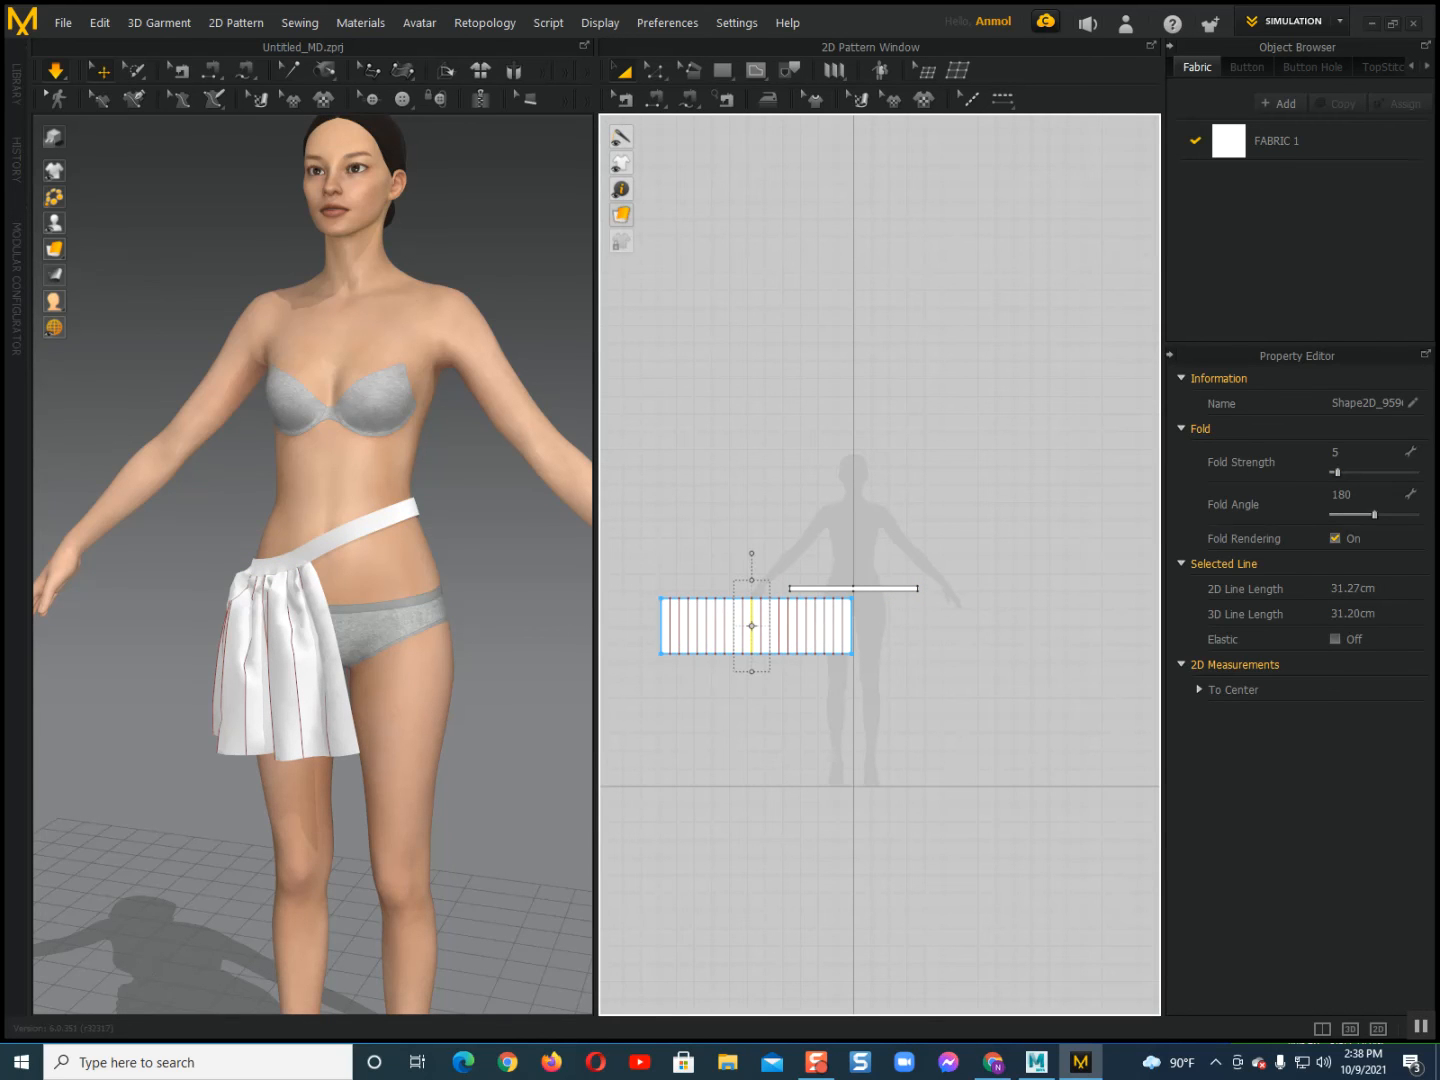
left_click(362, 558)
left_click_drag(645, 562, 930, 679)
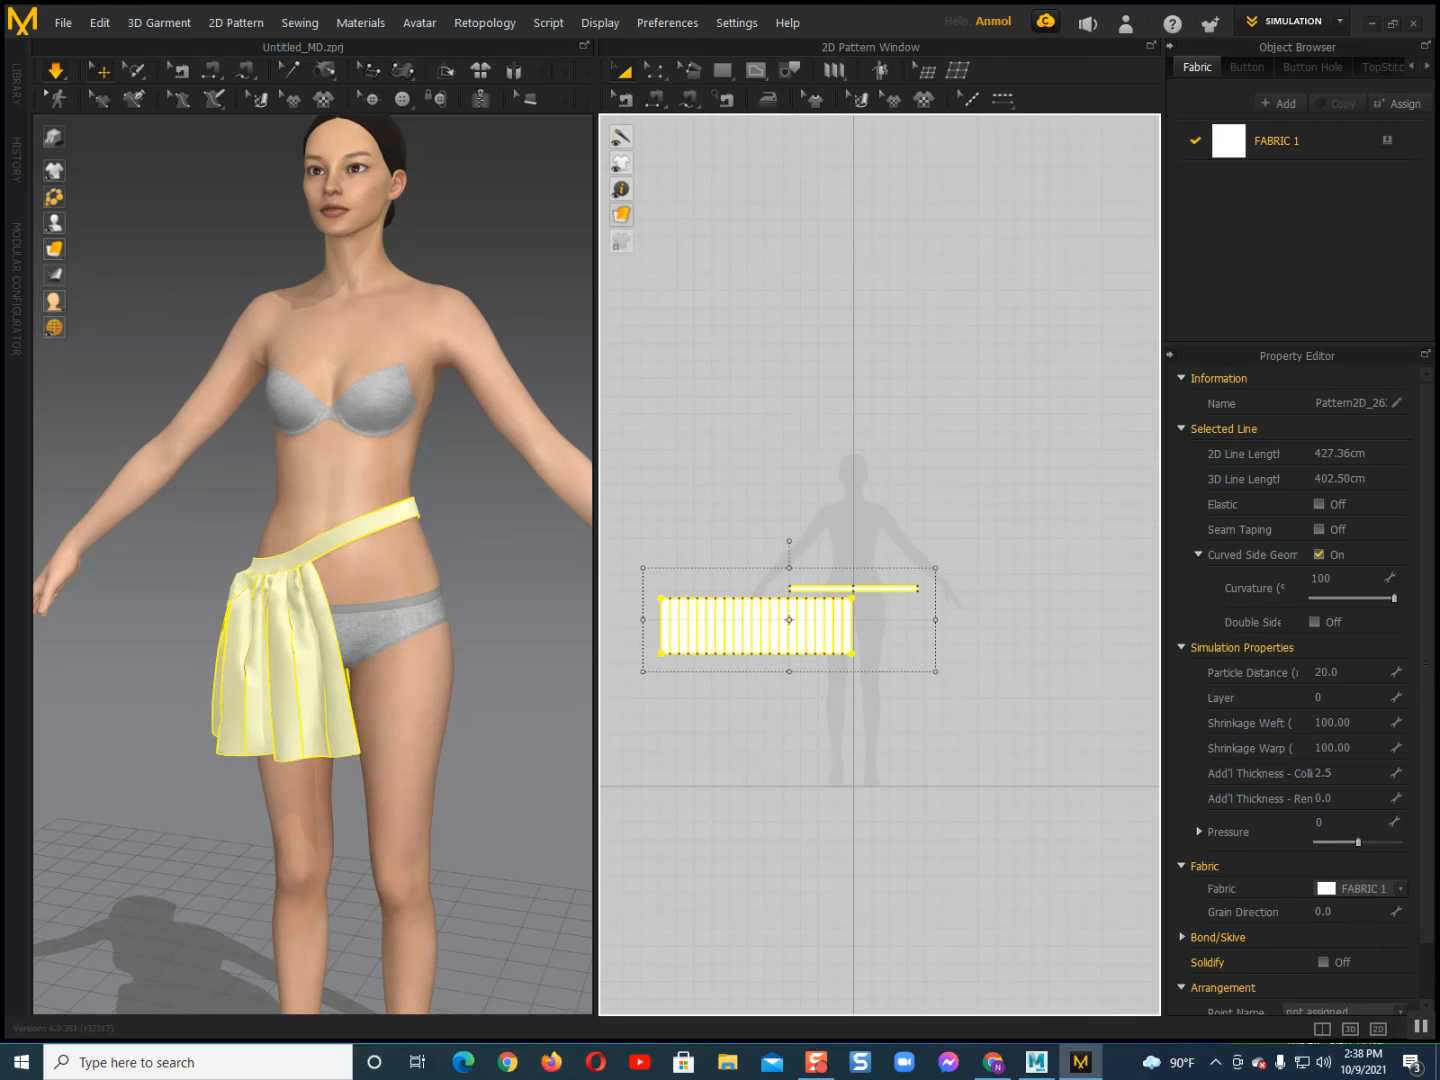
left_click(756, 626)
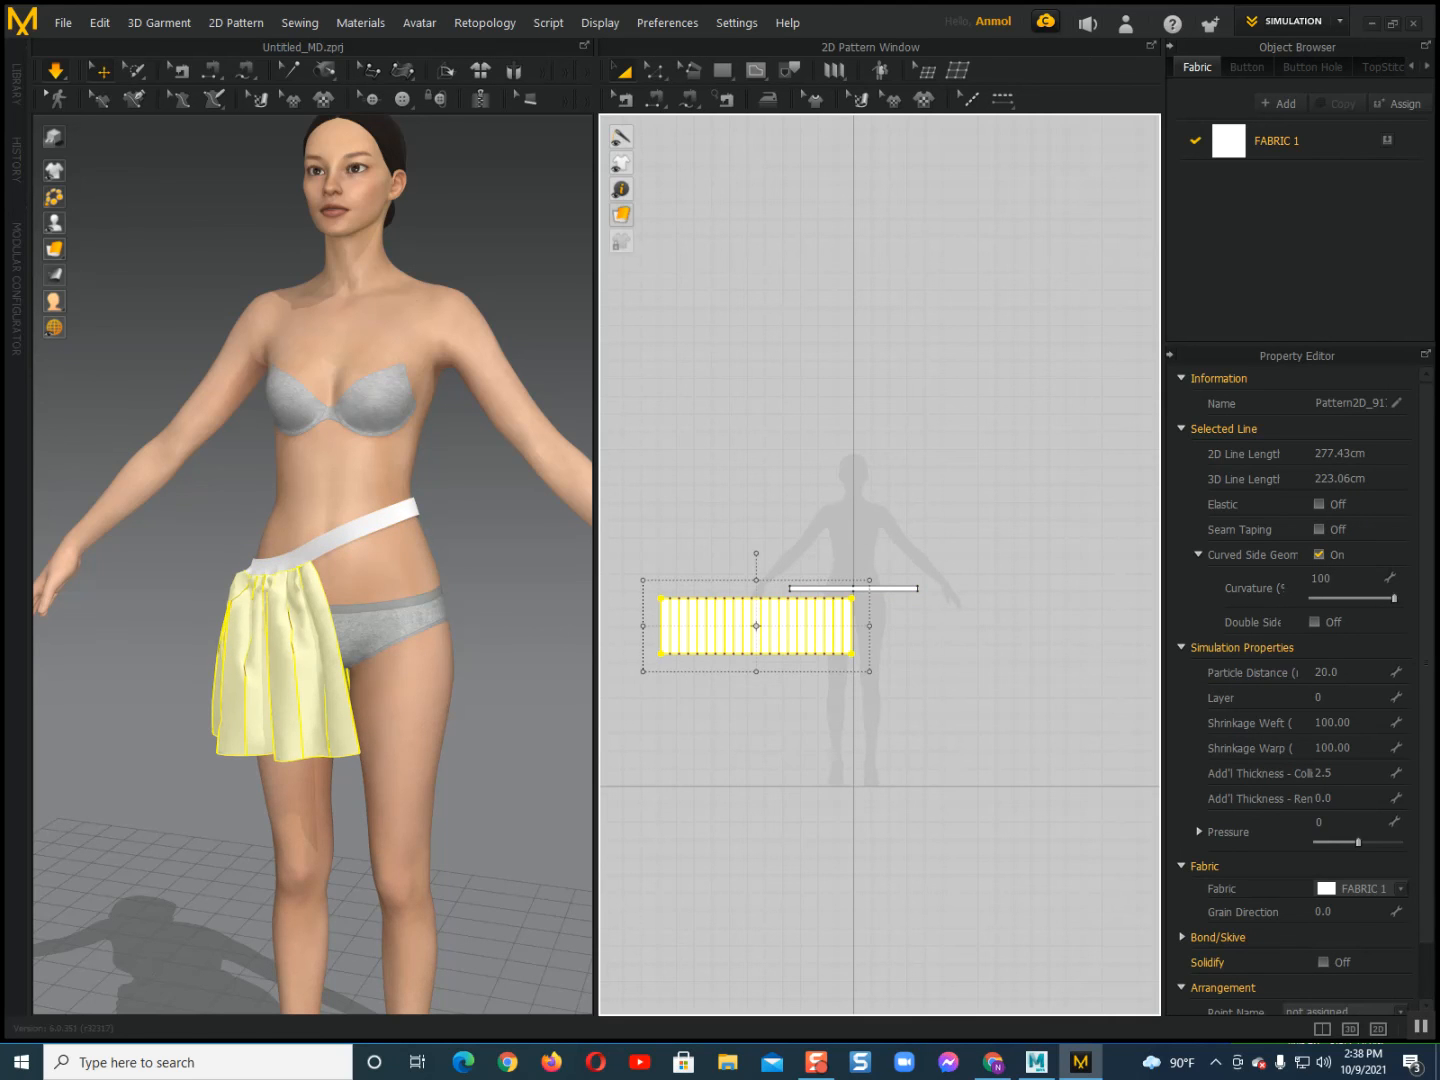
key("ctrl+v")
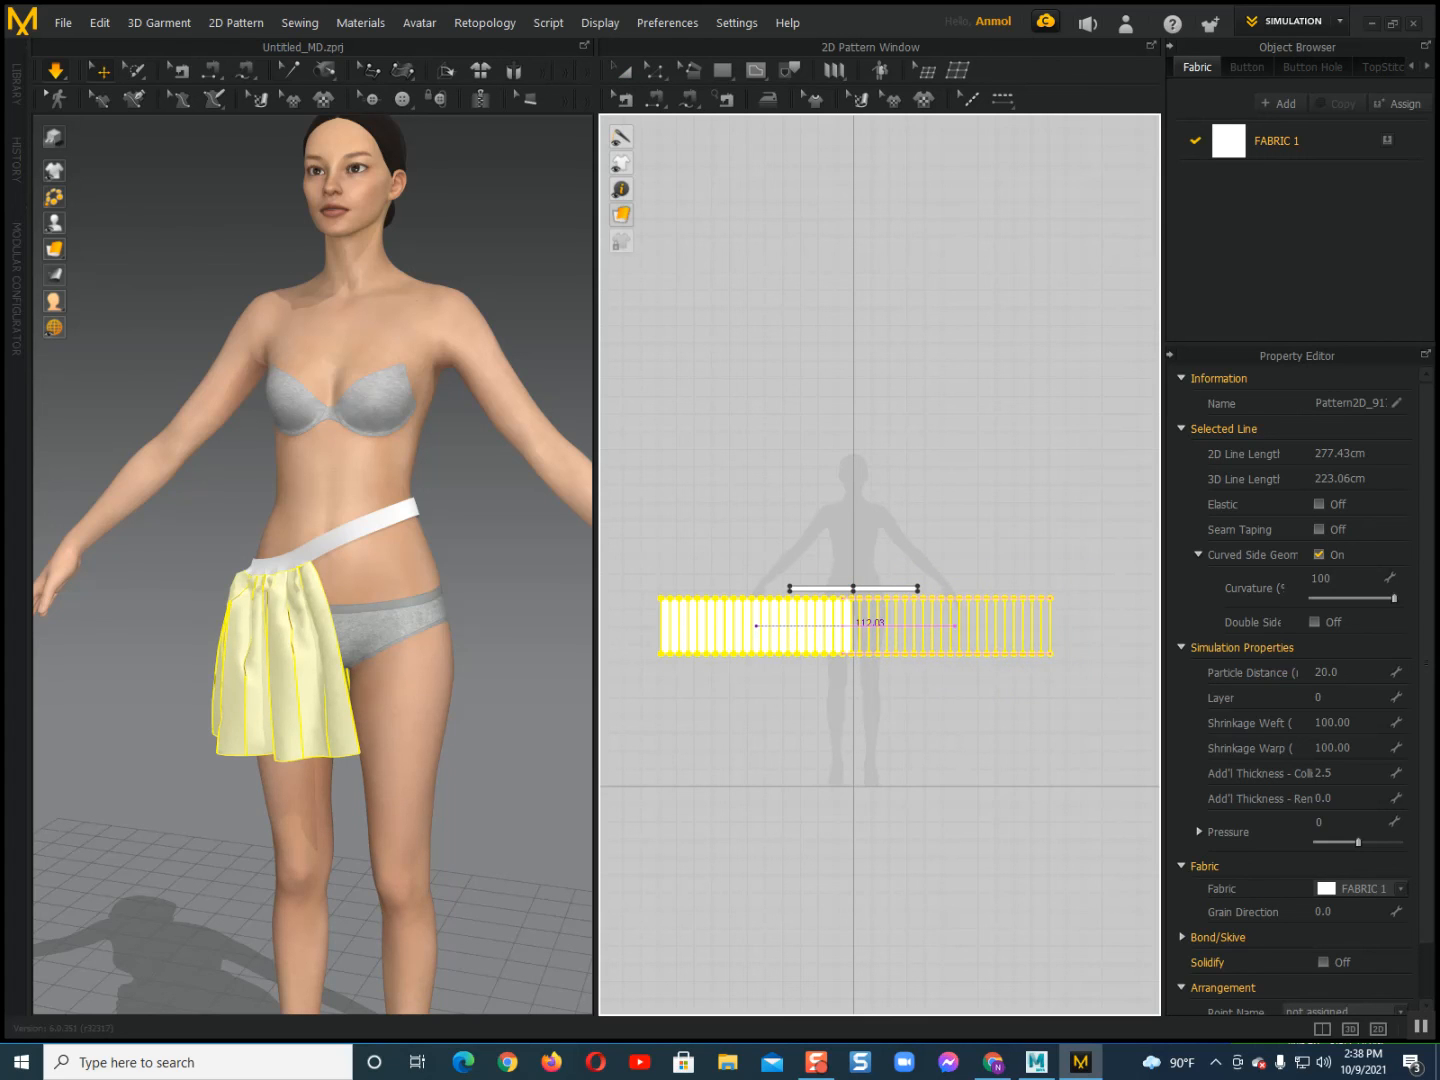
left_click(956, 626)
scroll(860, 737, "up", 2)
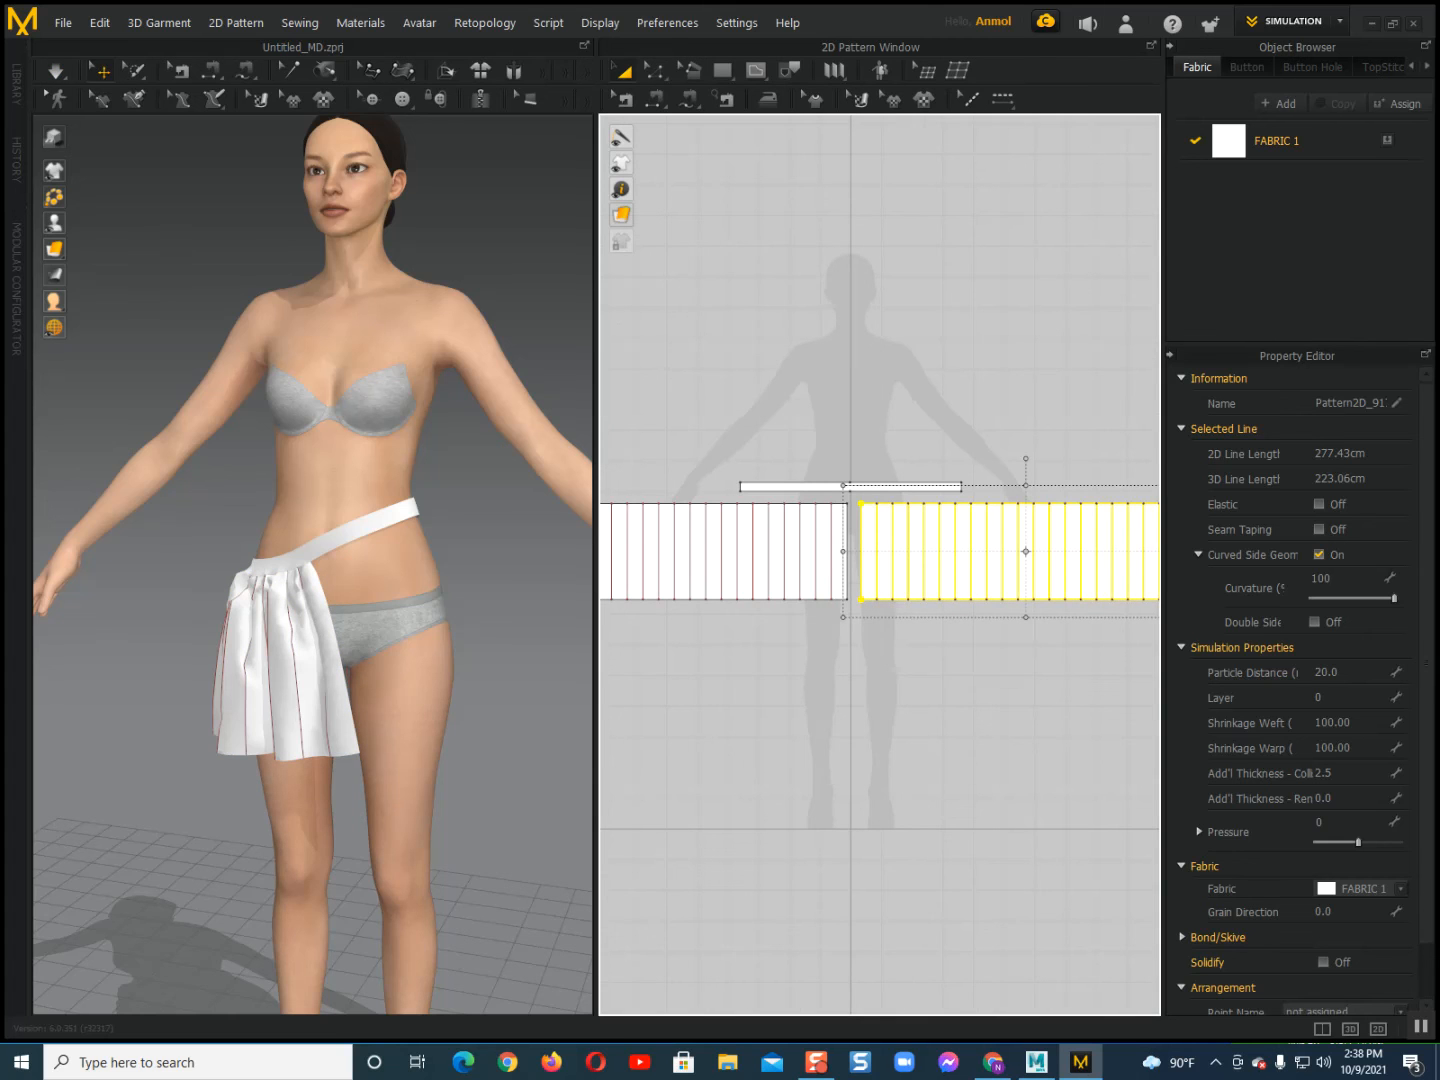
Move the copied panel in 3D to the avatar's left hip, under the waistband's unsewn half.
scroll(312, 565, "down", 4)
mouse_move(350, 600)
right_mouse_down()
mouse_move(305, 600)
mouse_move(360, 597)
right_mouse_up()
scroll(311, 565, "up", 1)
left_click(424, 582)
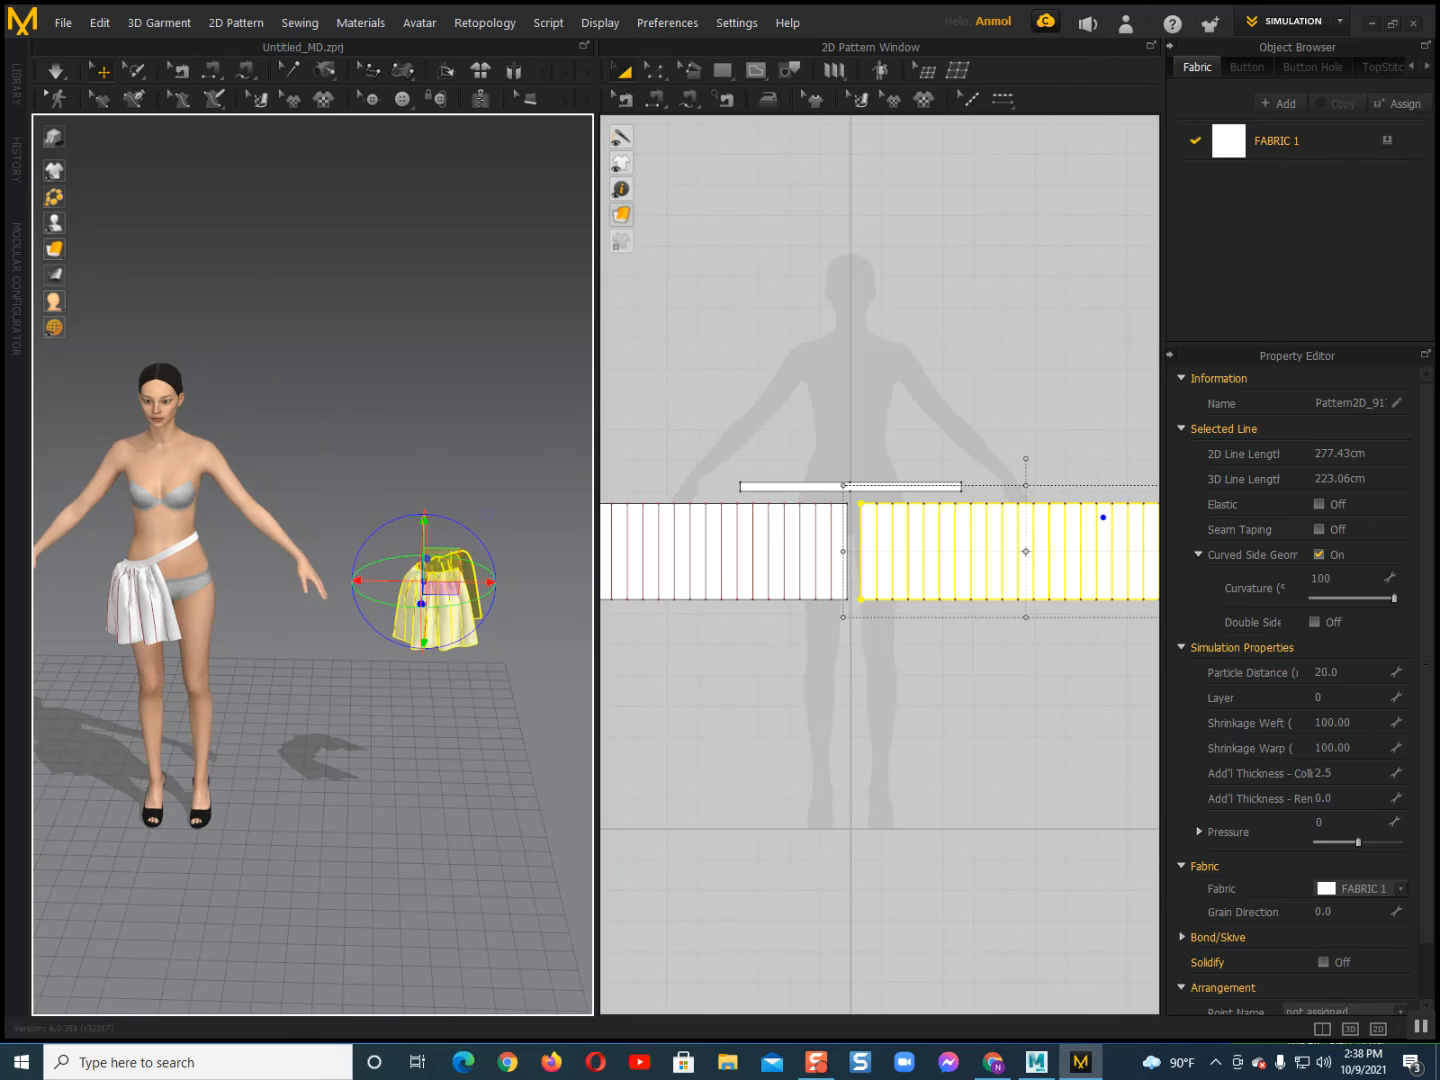
left_click_drag(487, 515, 248, 509)
scroll(260, 514, "up", 3)
middle_click_drag(260, 515, 440, 525)
scroll(383, 574, "up", 1)
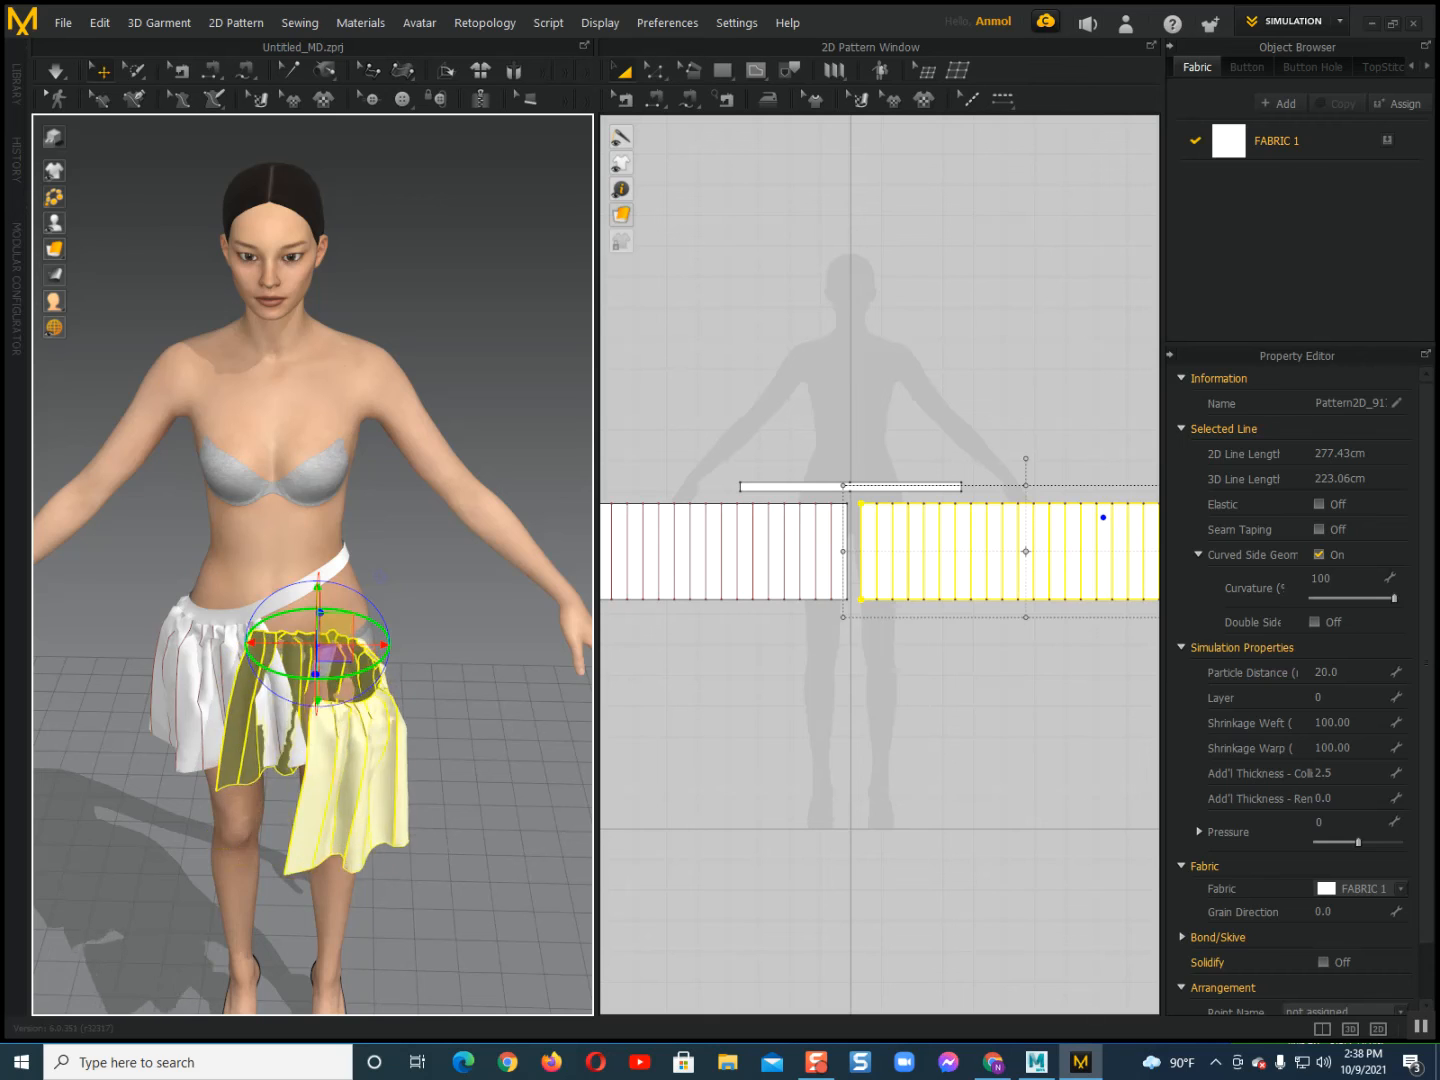
left_click_drag(376, 644, 438, 643)
right_click_drag(520, 599, 382, 597)
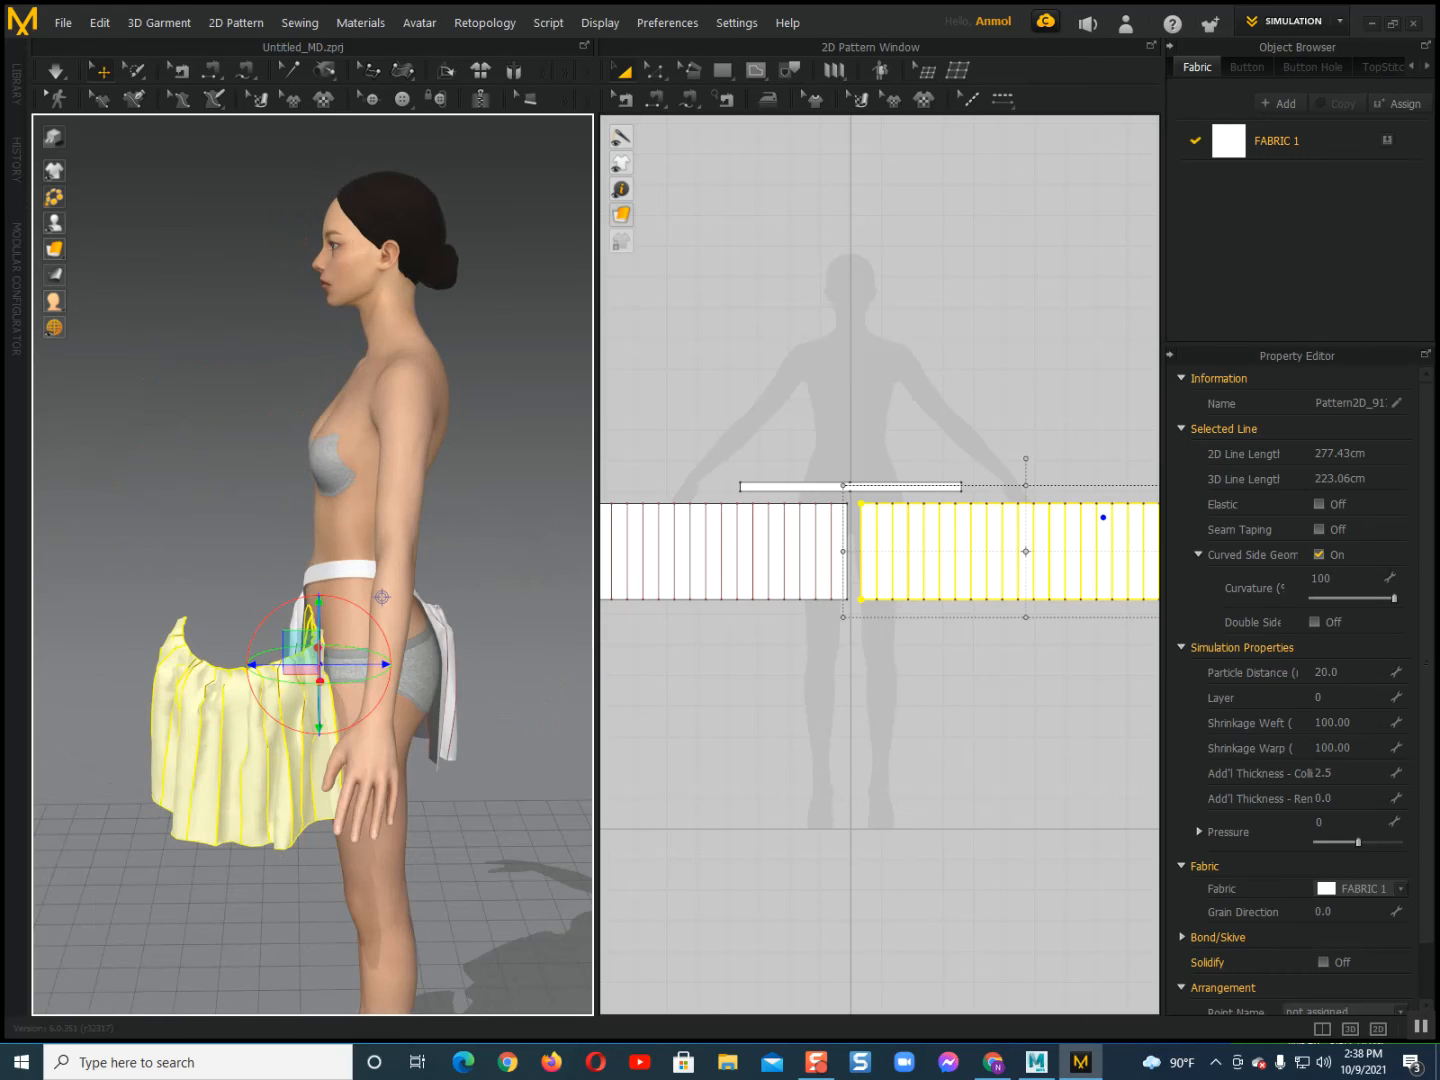
left_click_drag(382, 664, 500, 663)
right_click_drag(250, 585, 397, 565)
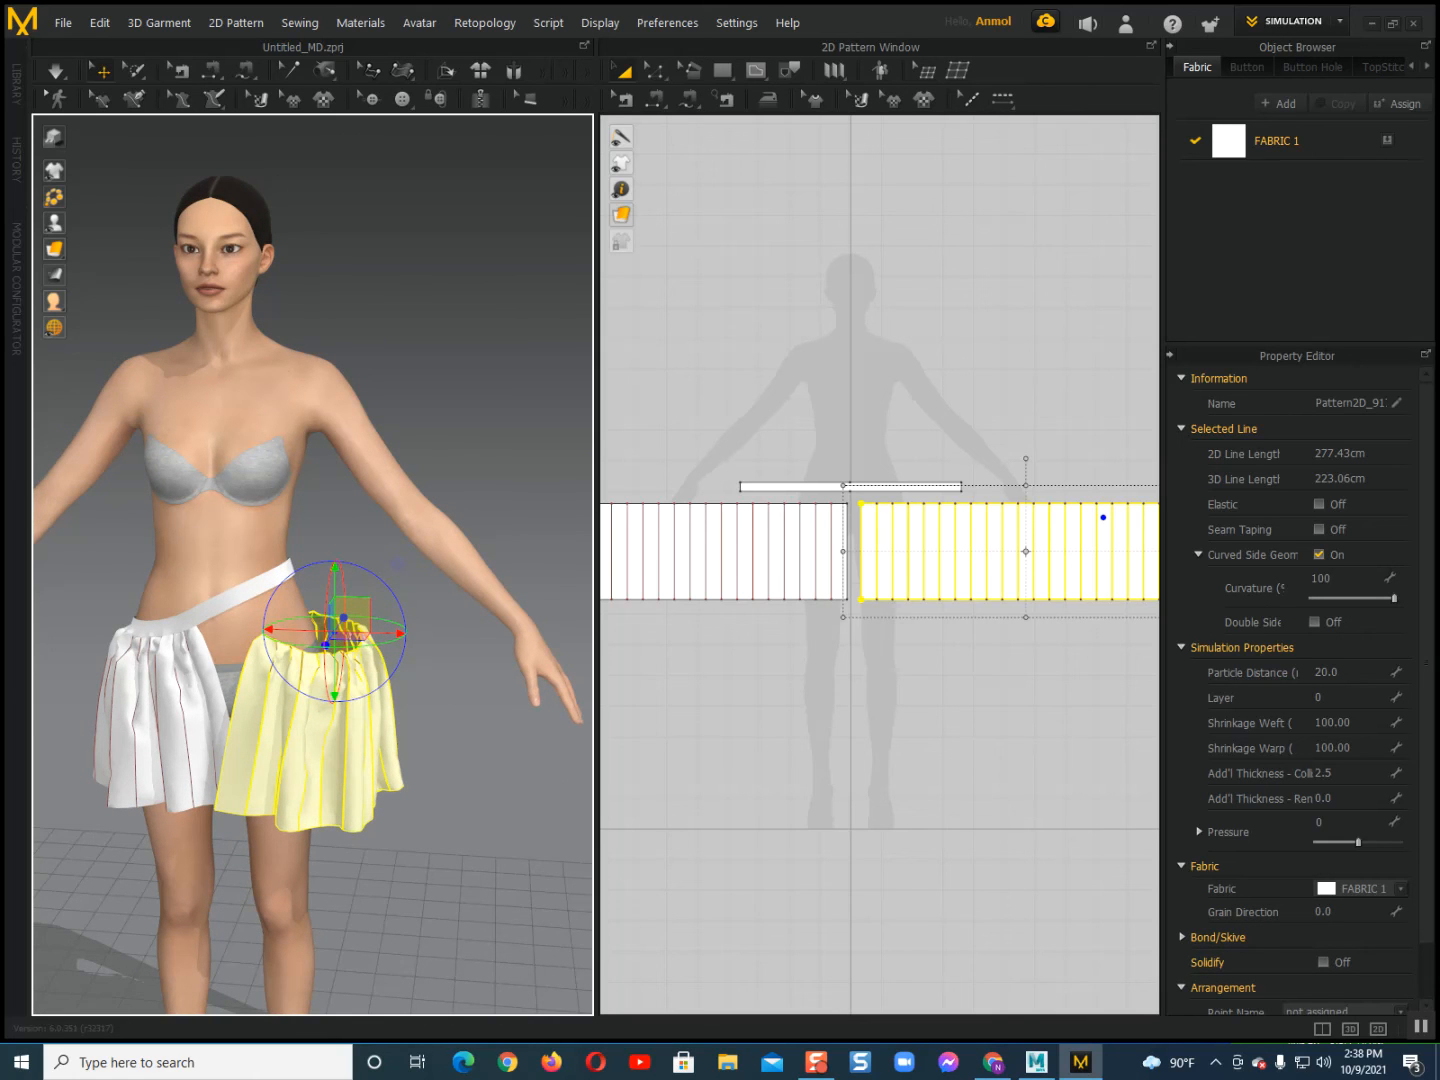
Sew the waistband's remaining lower edge to the copied panel's top edge and simulate the skirt.
middle_click_drag(1025, 552, 964, 545)
left_click(655, 99)
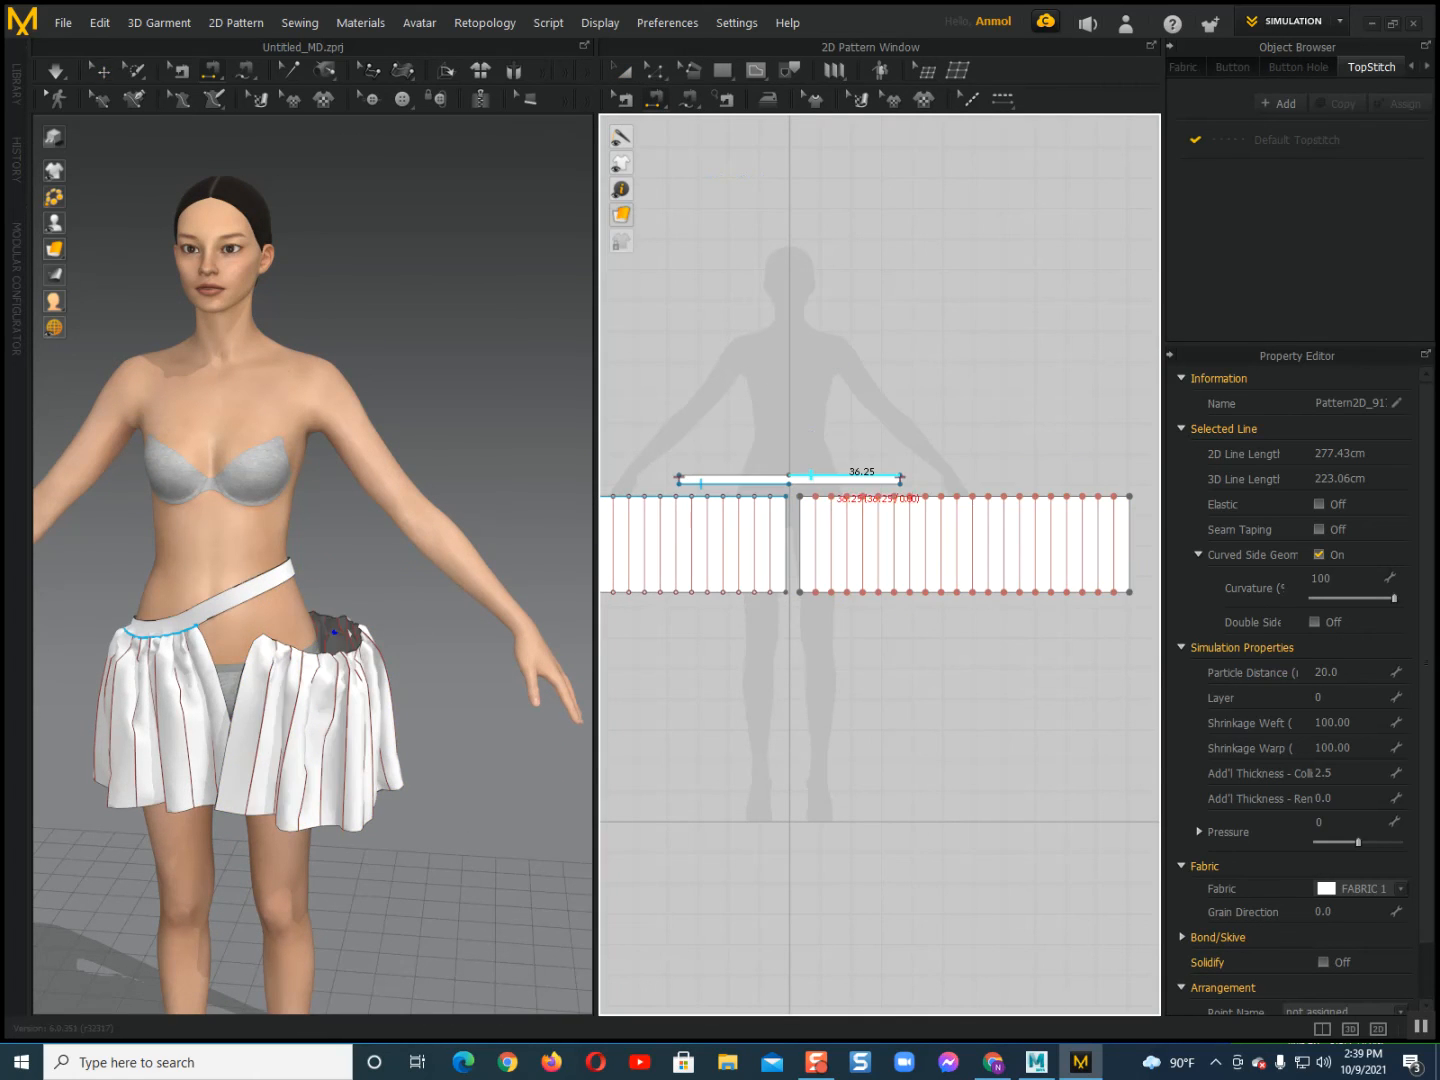
left_click(830, 485)
left_click(865, 497)
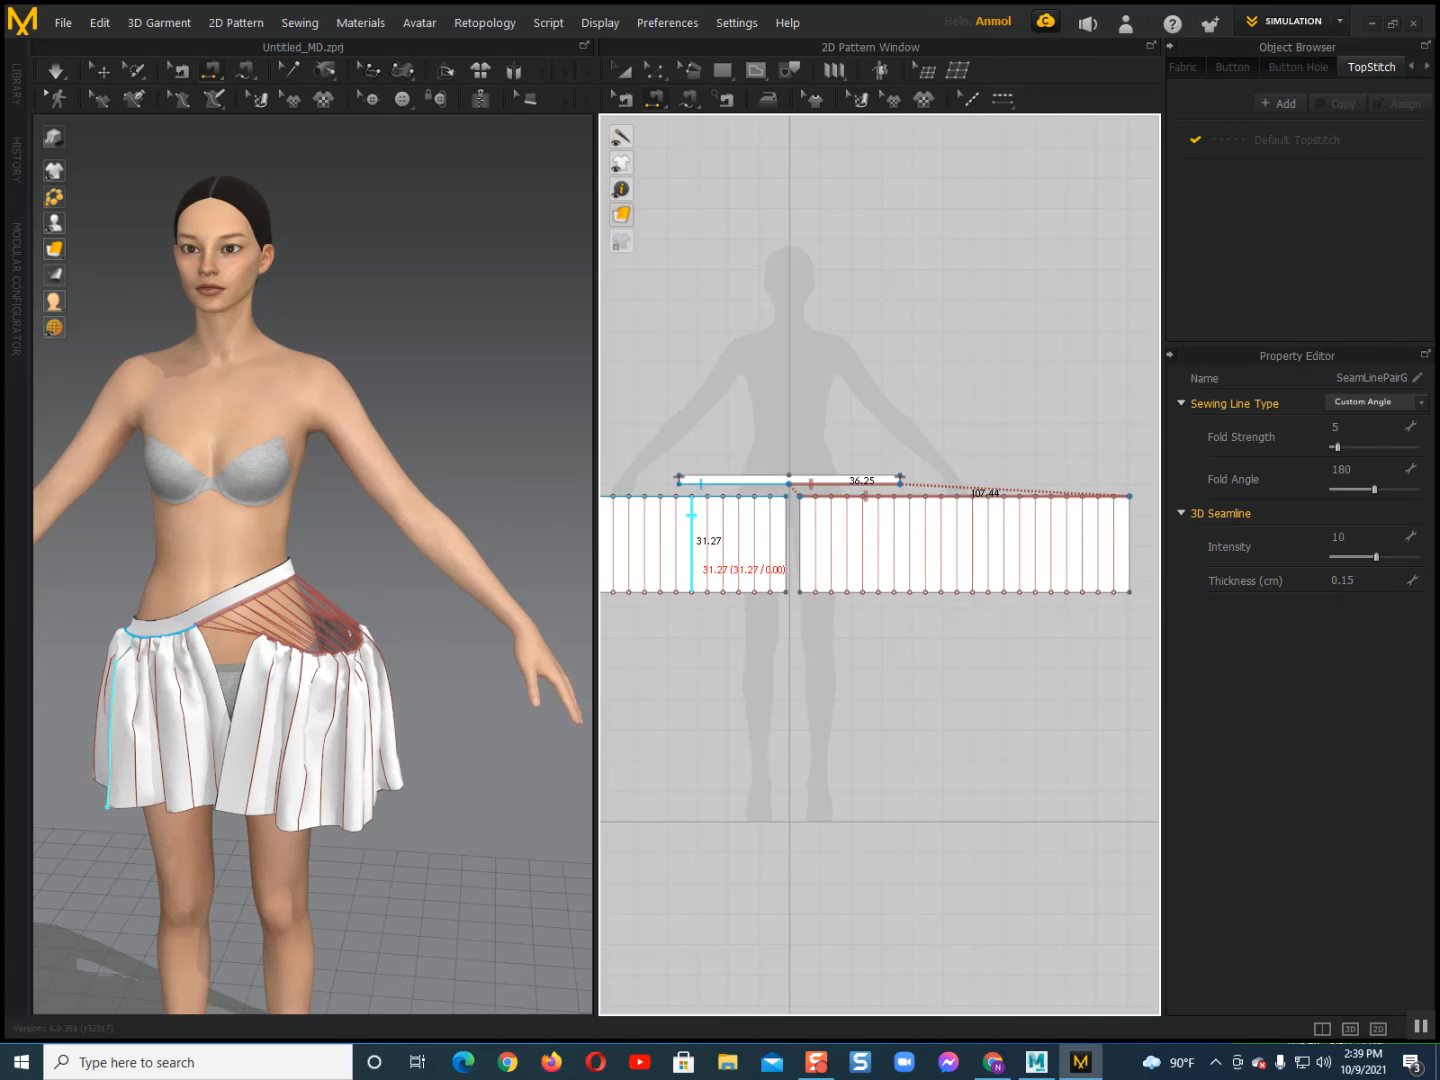
key("space")
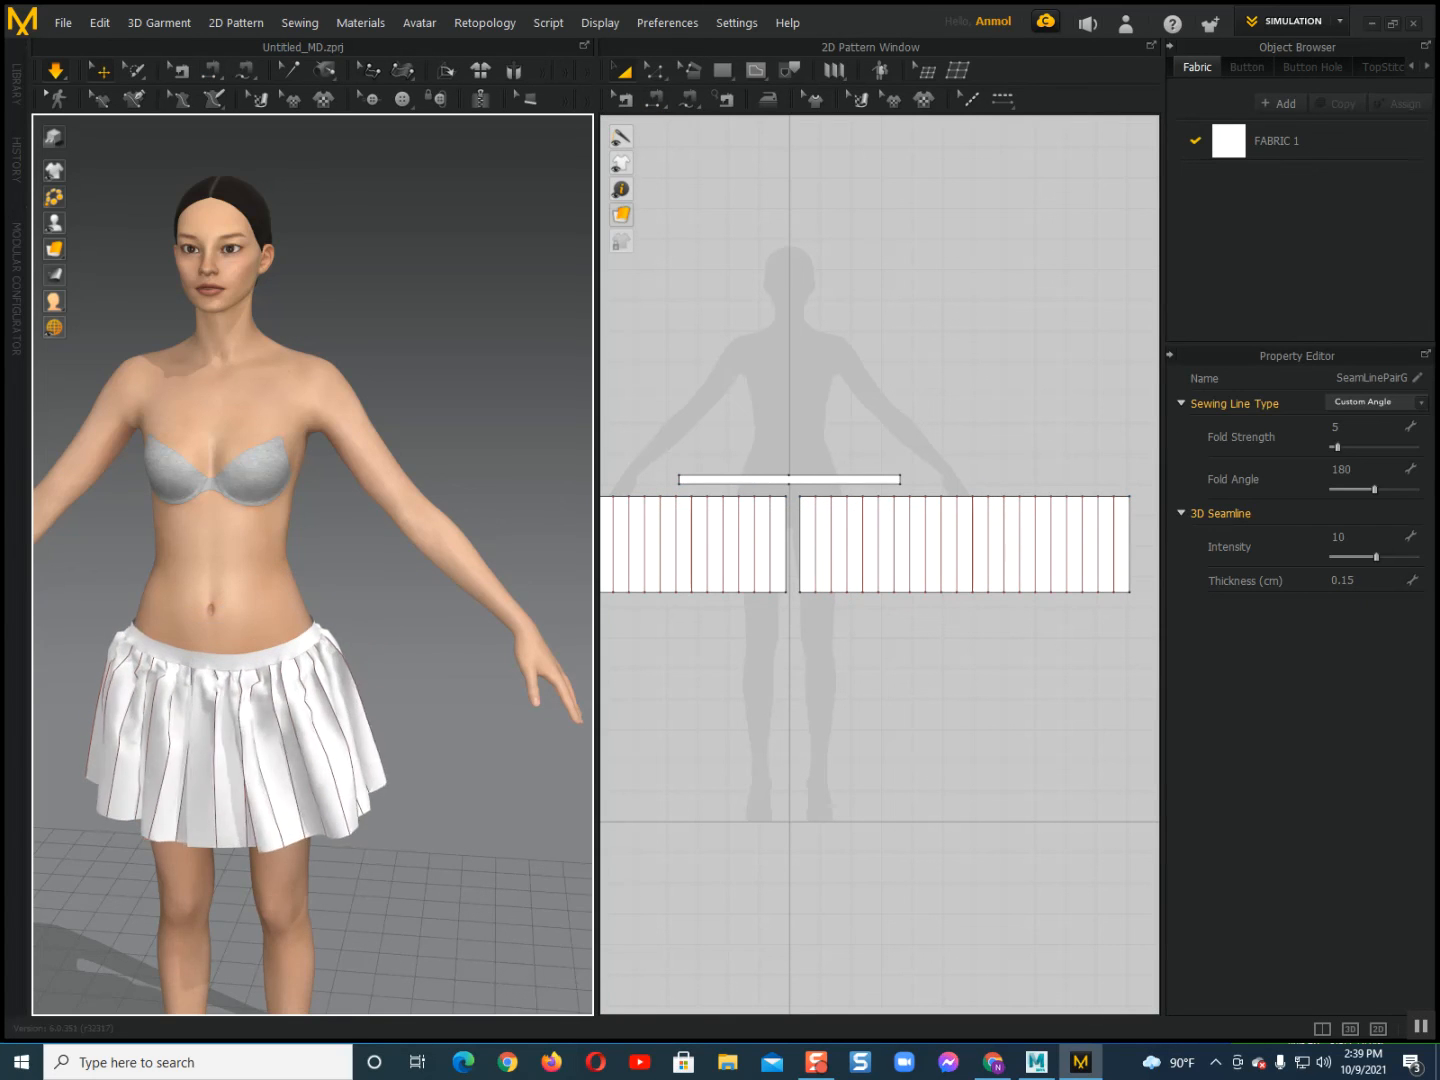
Pull the simulated skirt upward at the front of the avatar's waist.
right_click_drag(419, 370, 240, 371)
scroll(313, 368, "down", 3)
scroll(312, 368, "up", 3)
middle_click_drag(312, 560, 313, 481)
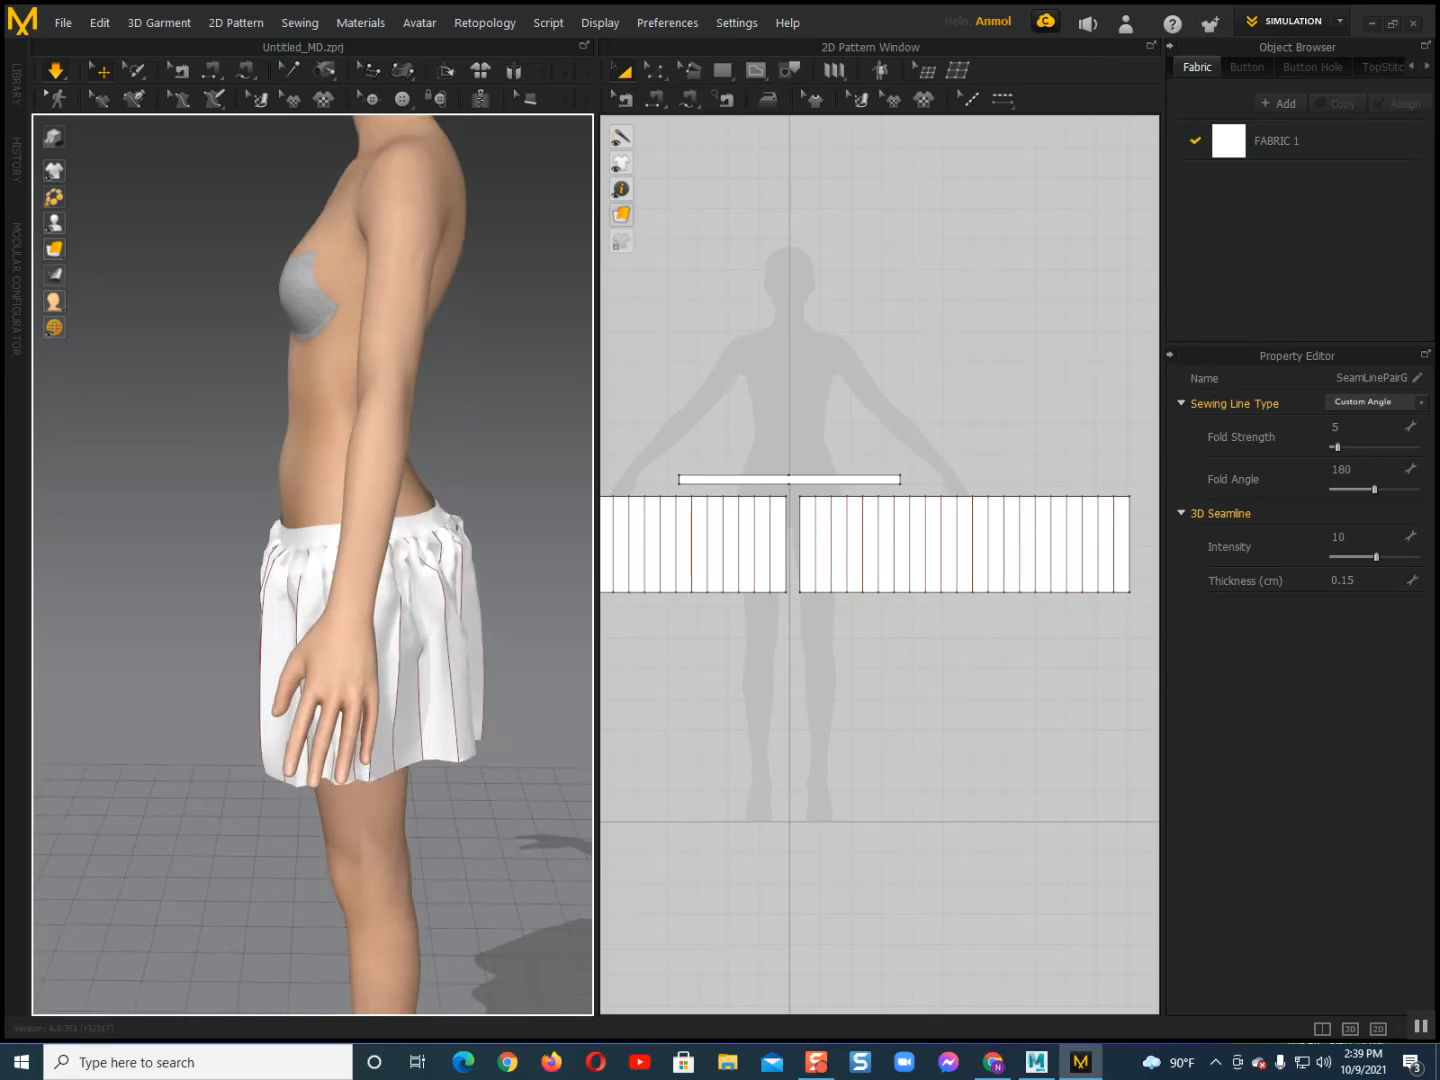
right_click_drag(260, 481, 420, 480)
right_click_drag(313, 481, 410, 481)
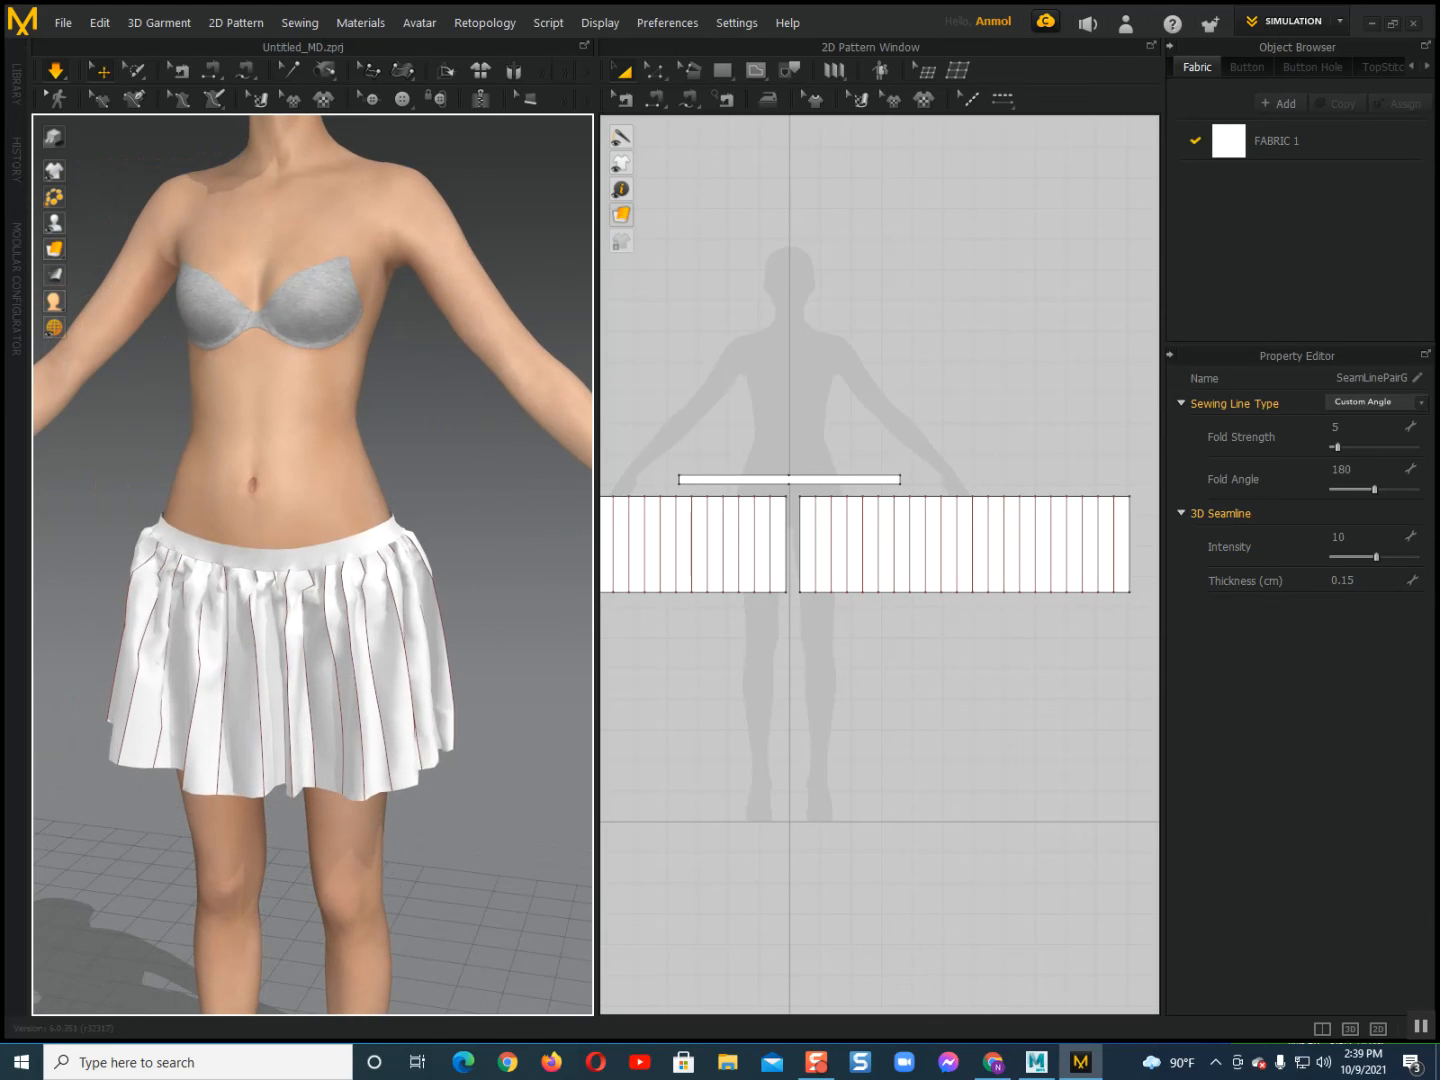
left_click_drag(306, 550, 304, 505)
mouse_move(304, 506)
right_mouse_down()
mouse_move(210, 506)
mouse_move(305, 505)
right_mouse_up()
scroll(306, 547, "up", 1)
middle_click_drag(306, 546, 363, 419)
Pull the simulated skirt fabric sideways at the front and at the back opening to adjust the drape.
right_click_drag(364, 418, 409, 400)
left_click_drag(421, 600, 505, 590)
right_click_drag(505, 590, 150, 589)
left_click_drag(336, 620, 228, 611)
right_click_drag(228, 611, 302, 633)
Sew the facing side edges of the two skirt panels together in the 2D pattern.
scroll(950, 582, "down", 6)
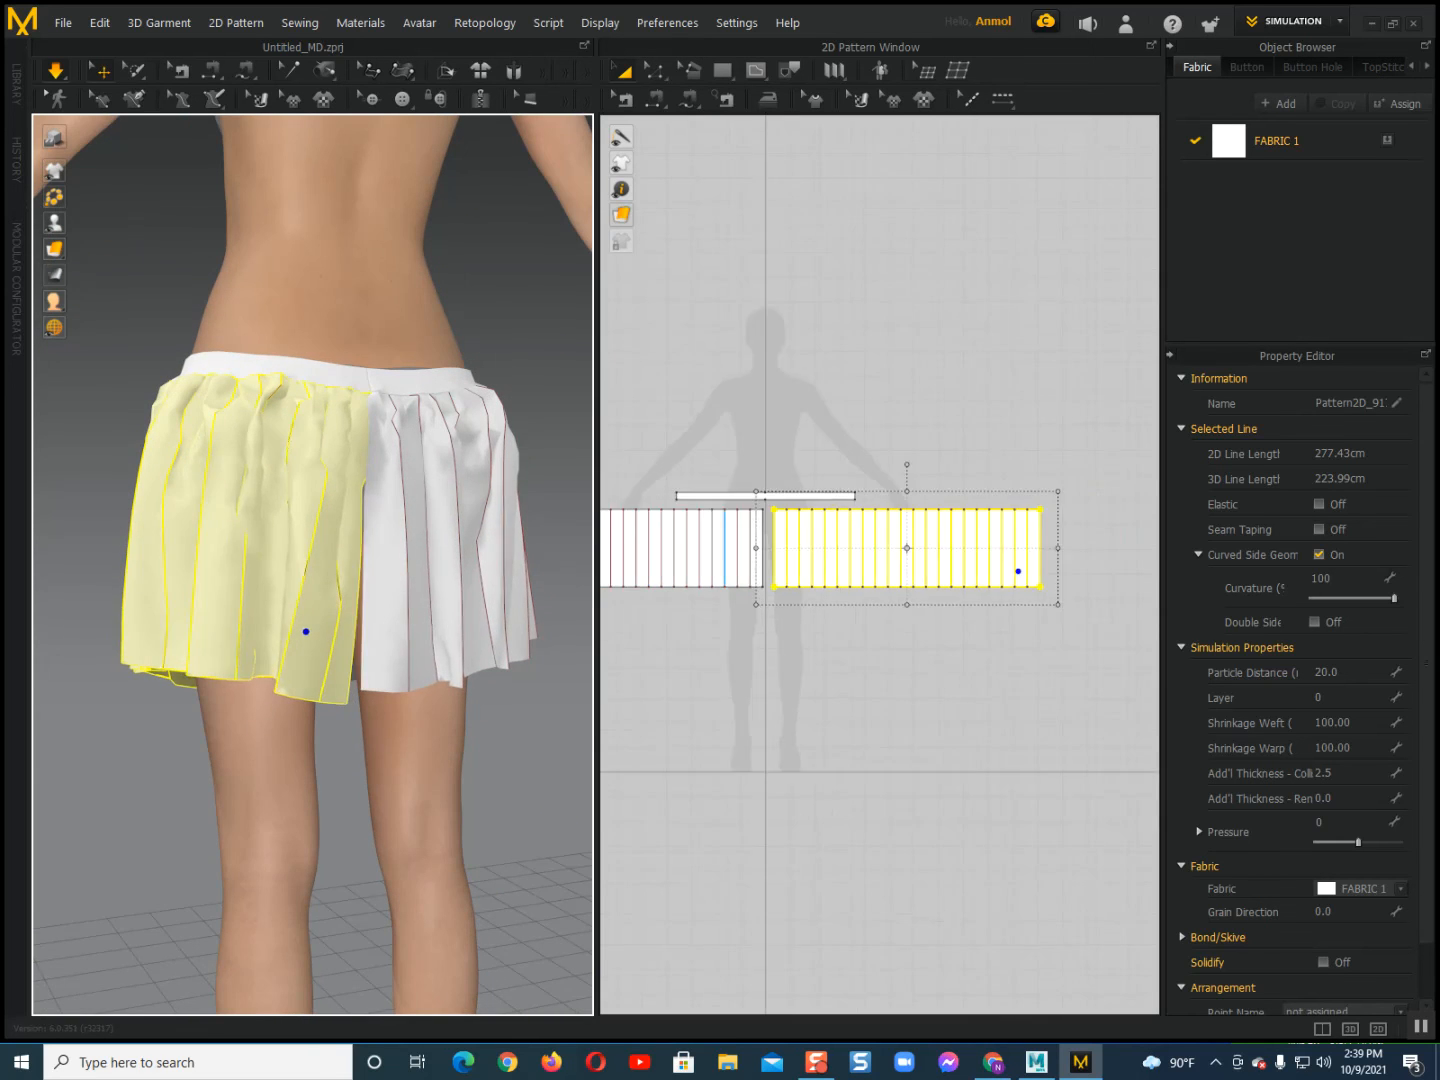
scroll(888, 580, "up", 2)
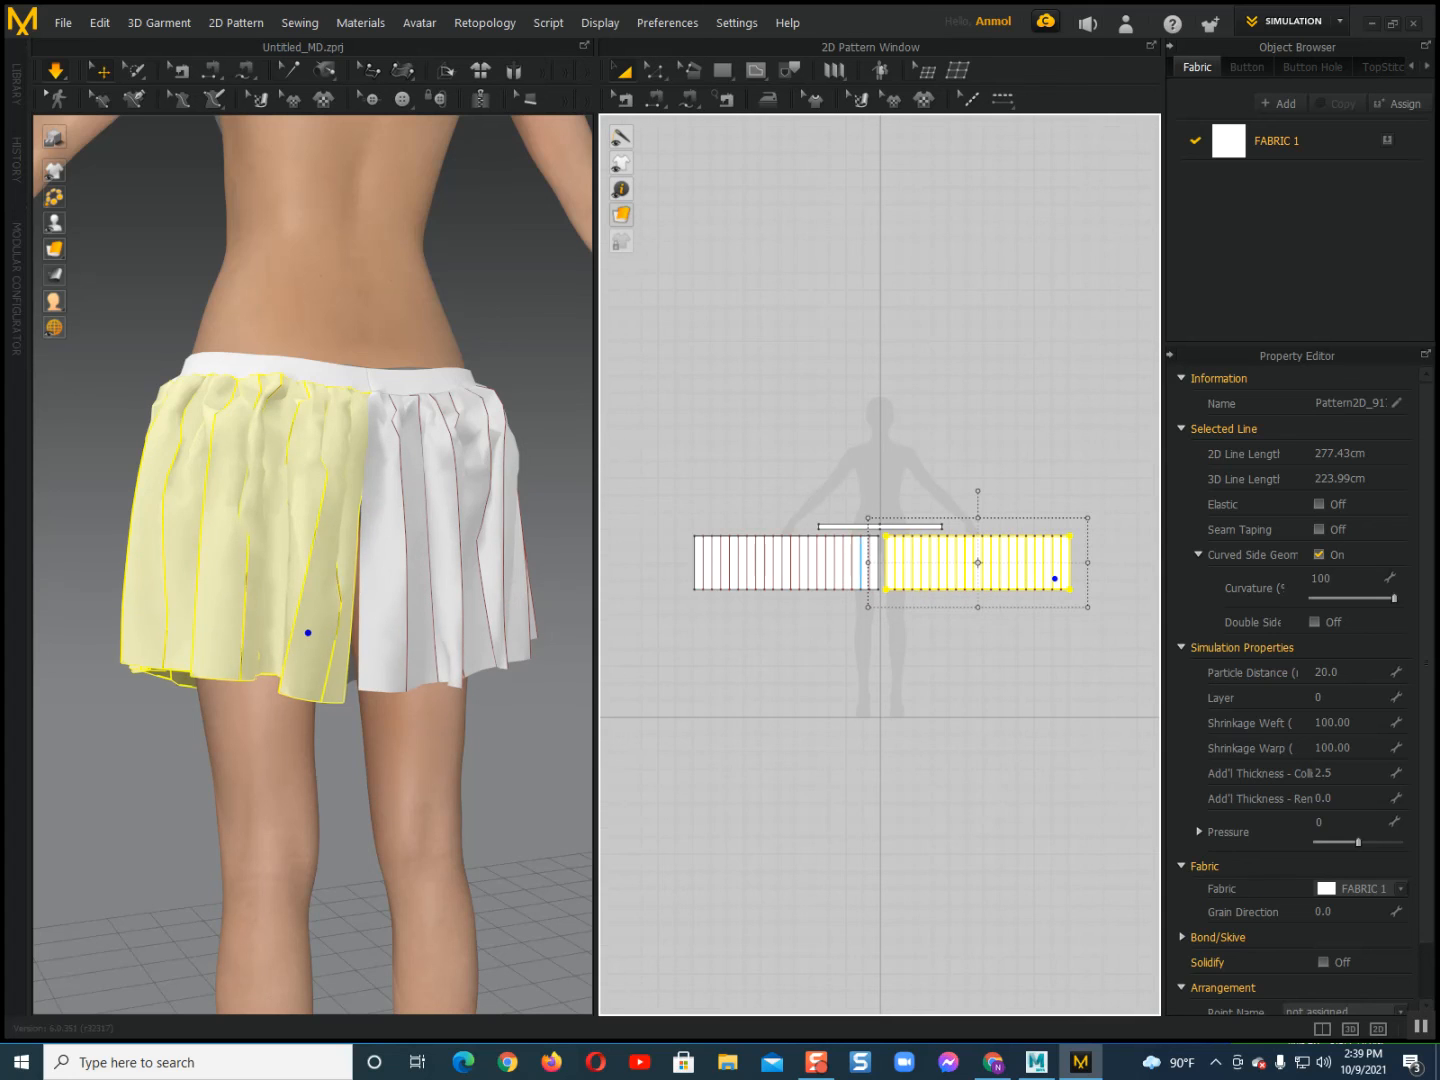
left_click(655, 99)
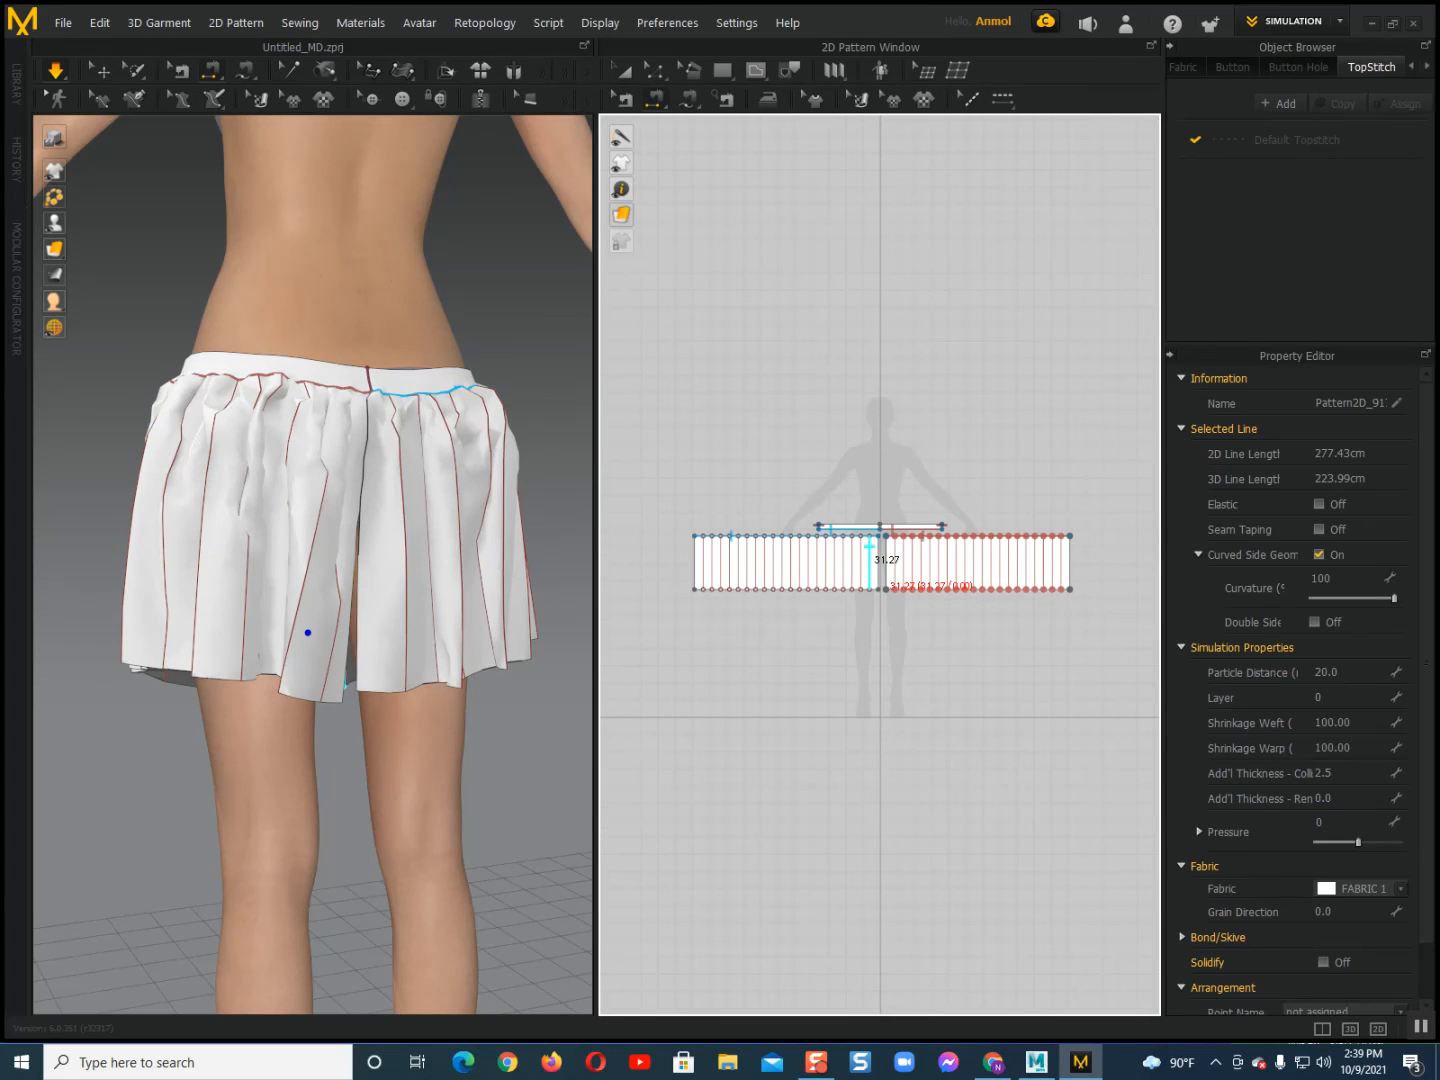
left_click(880, 560)
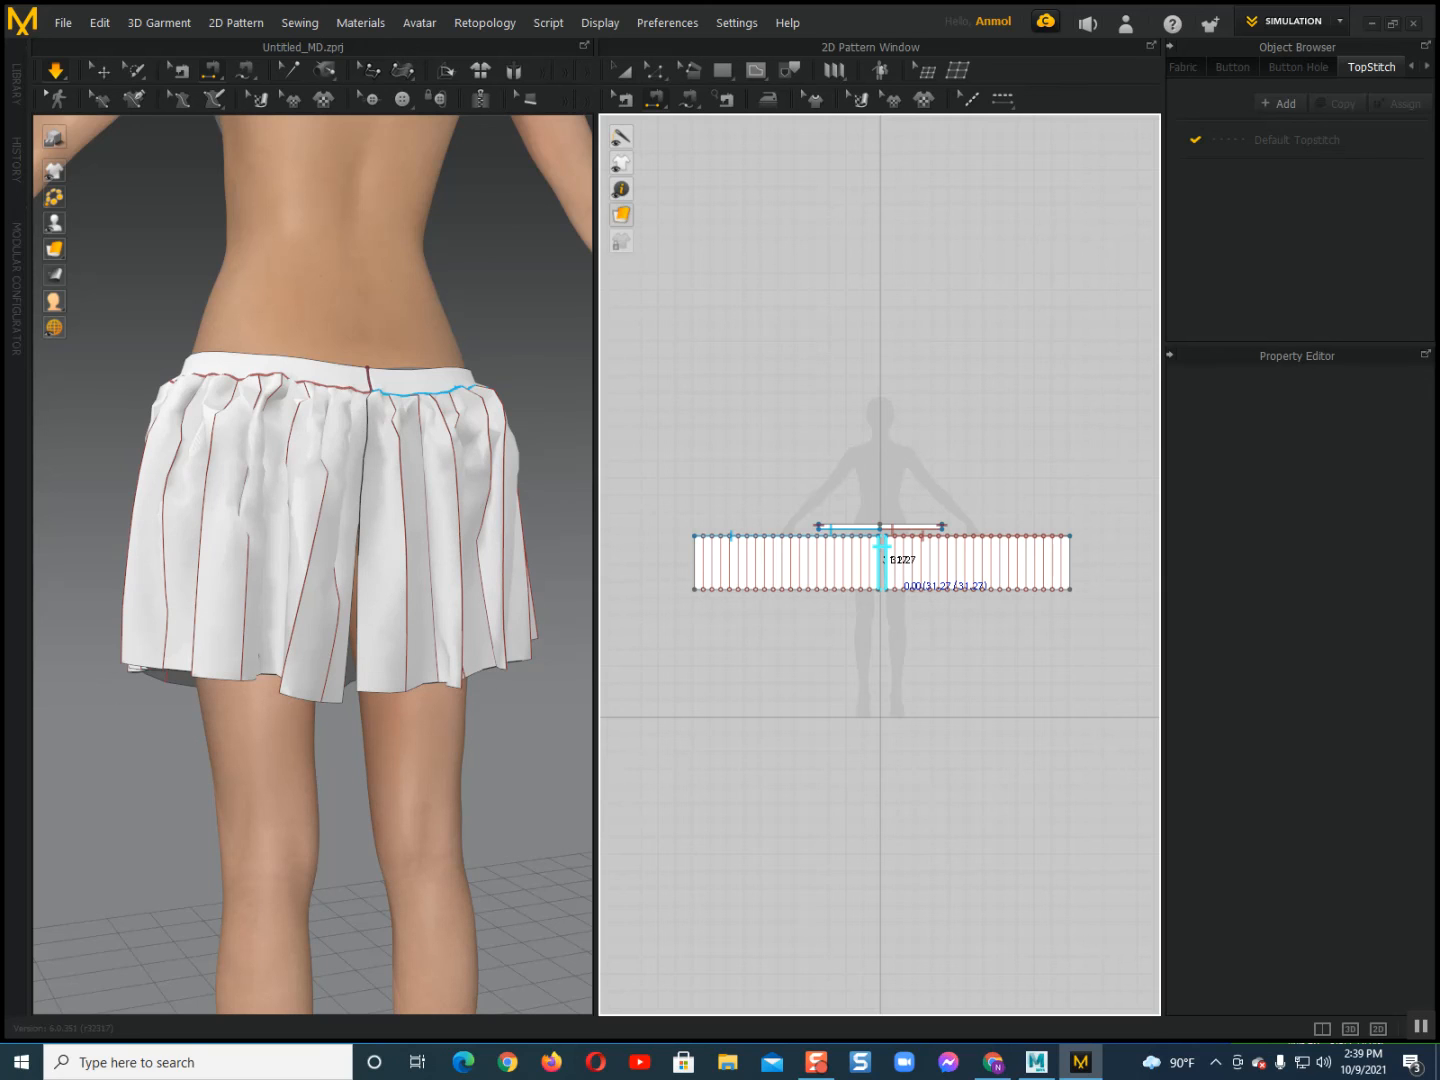
Sew the outer side edges of the two skirt panels together and simulate the garment.
left_click(695, 562)
left_click(1064, 563)
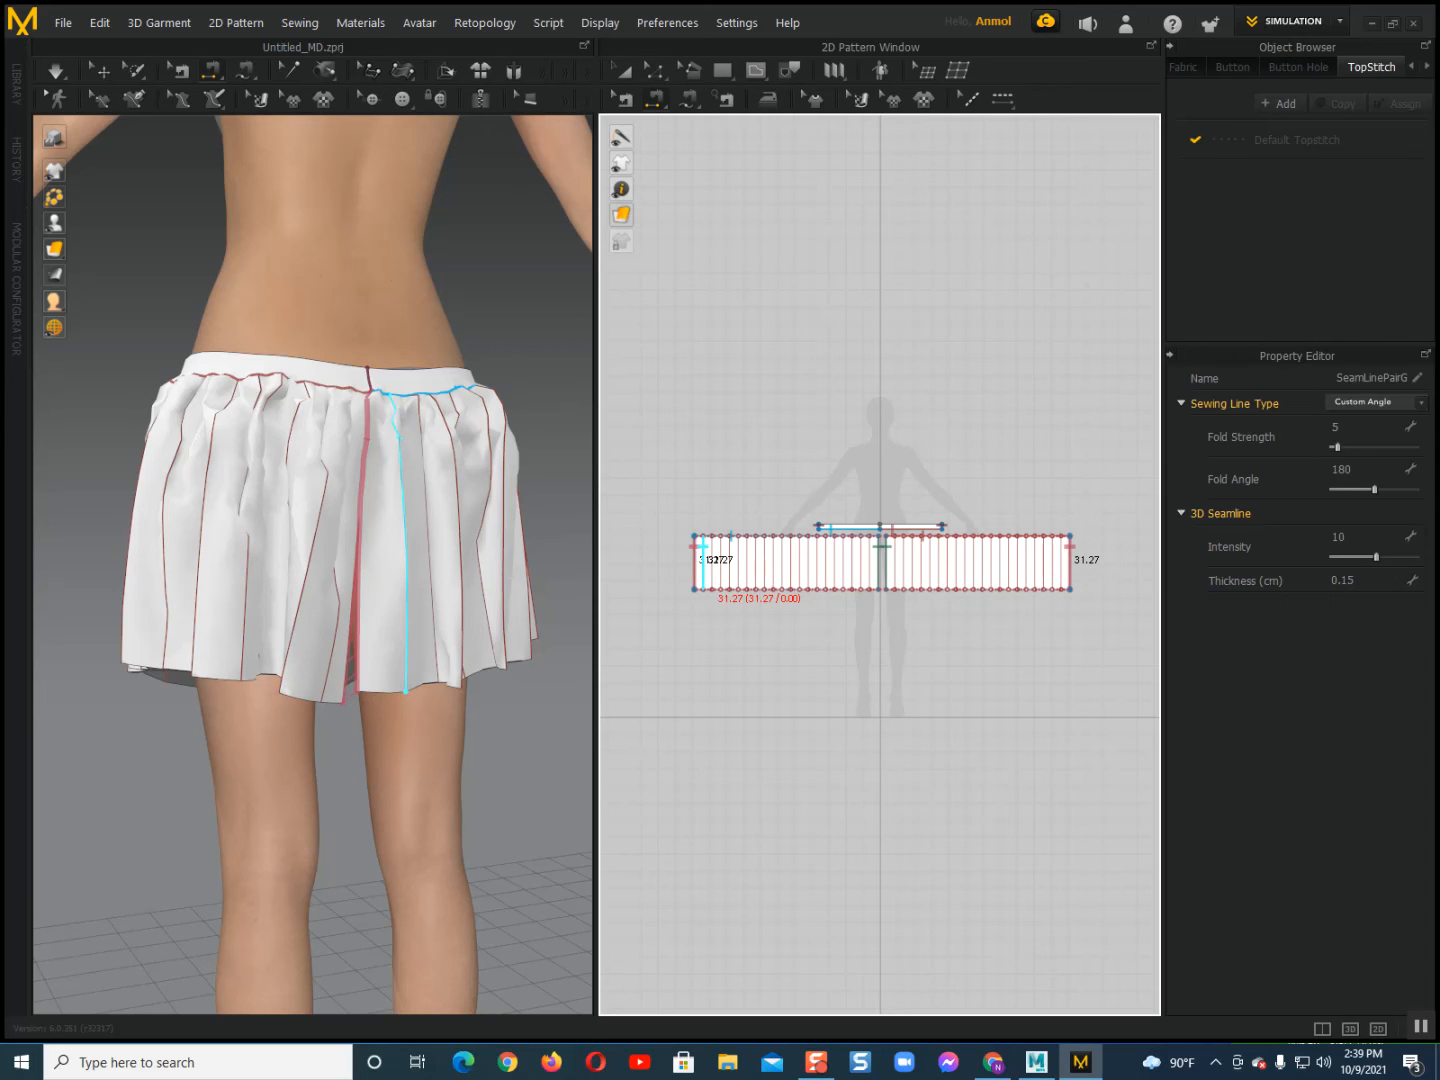
key("space")
scroll(322, 566, "up", 2)
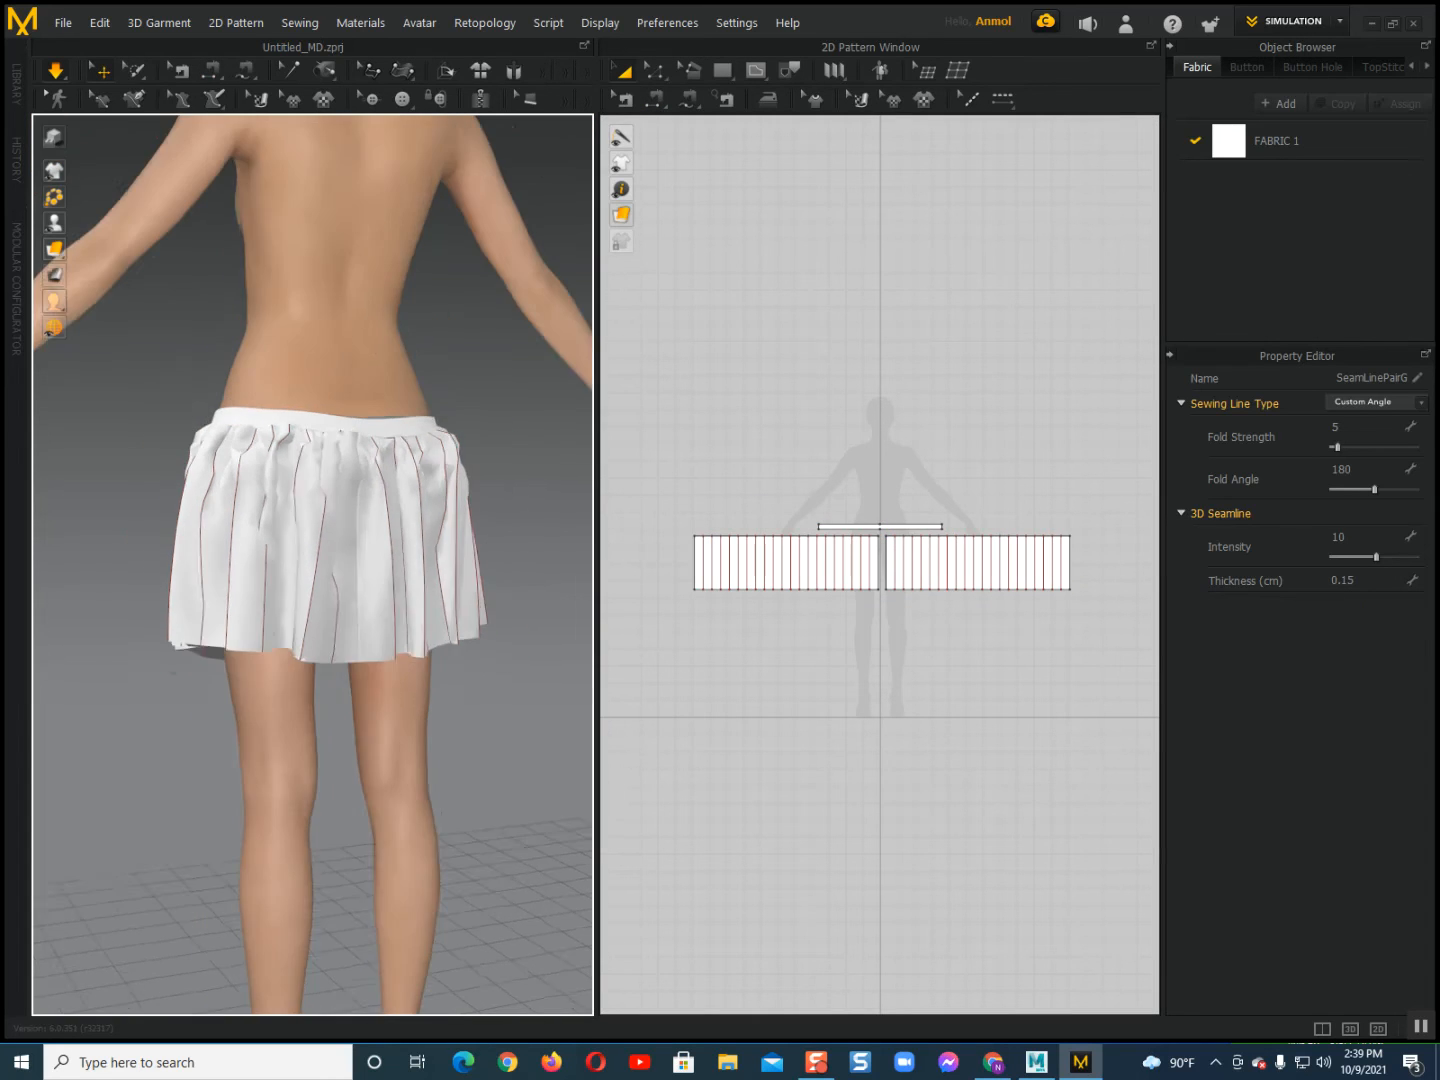
Pull the simulated skirt slightly sideways at the back and its waistband downward at the front to settle the drape.
right_click_drag(360, 566, 330, 565)
left_click_drag(349, 600, 335, 605)
right_click_drag(335, 598, 522, 595)
middle_click_drag(516, 599, 534, 656)
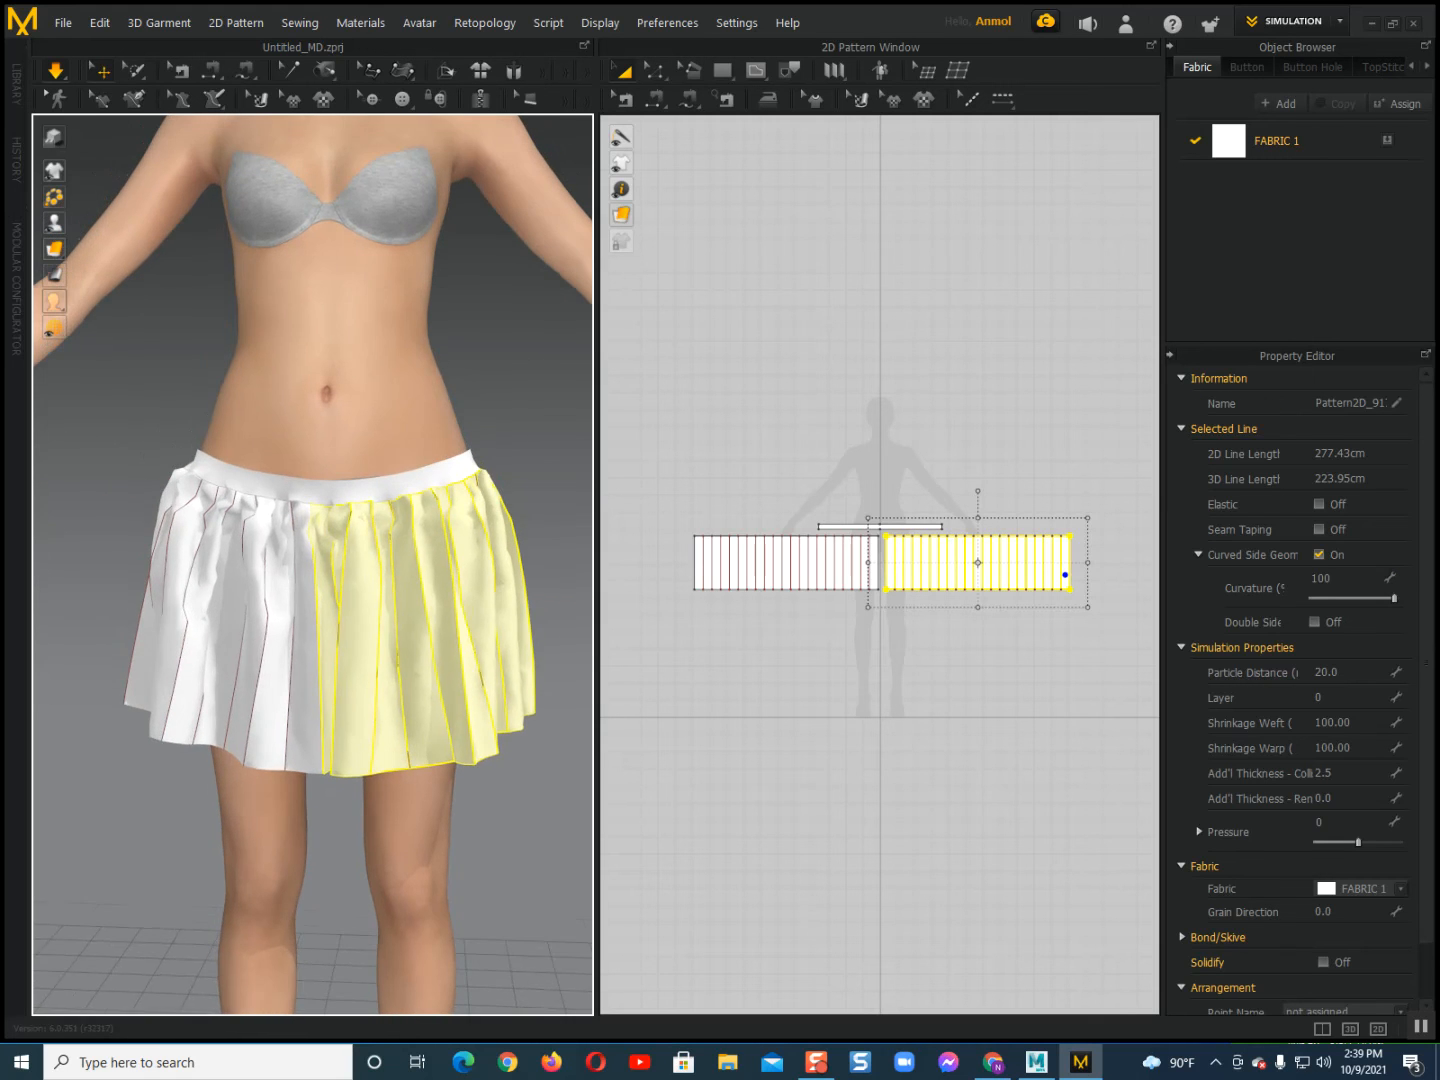
left_click_drag(310, 466, 318, 499)
scroll(319, 500, "up", 3)
right_click_drag(318, 500, 350, 499)
middle_click_drag(350, 499, 279, 380)
right_click_drag(280, 381, 230, 410)
scroll(229, 410, "up", 2)
middle_click_drag(229, 409, 277, 517)
right_click_drag(277, 517, 277, 481)
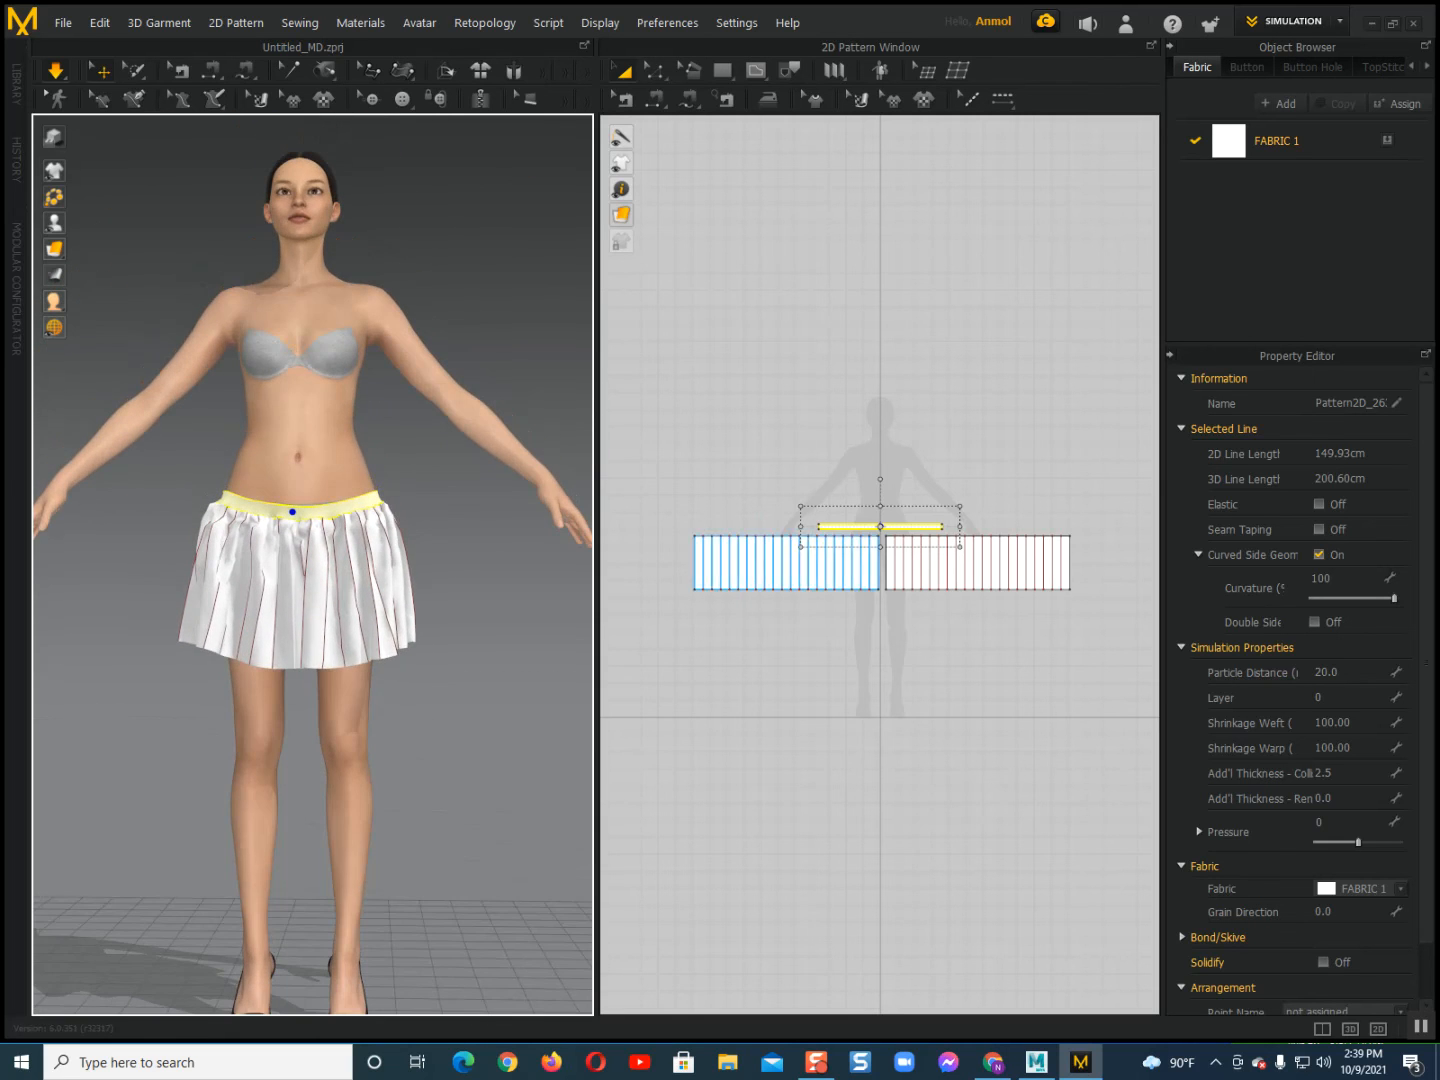
Set the colour of FABRIC 1 to dark grey 4C4A4A and deselect the fabric.
scroll(755, 544, "up", 3)
middle_click_drag(762, 550, 750, 500)
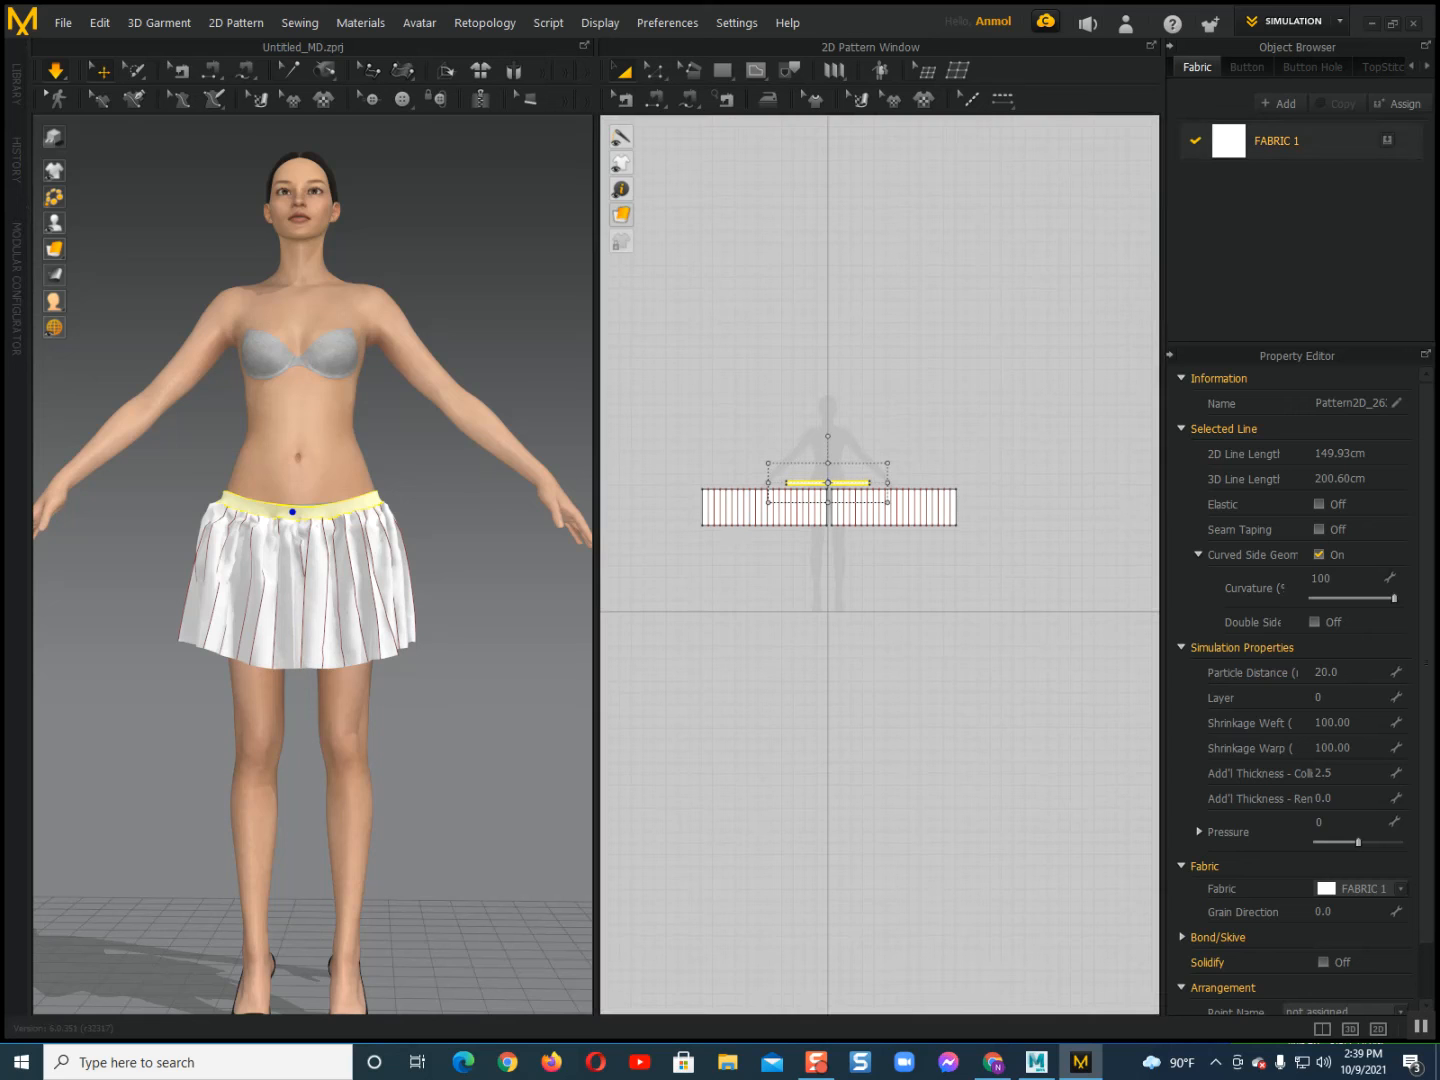
left_click(1300, 139)
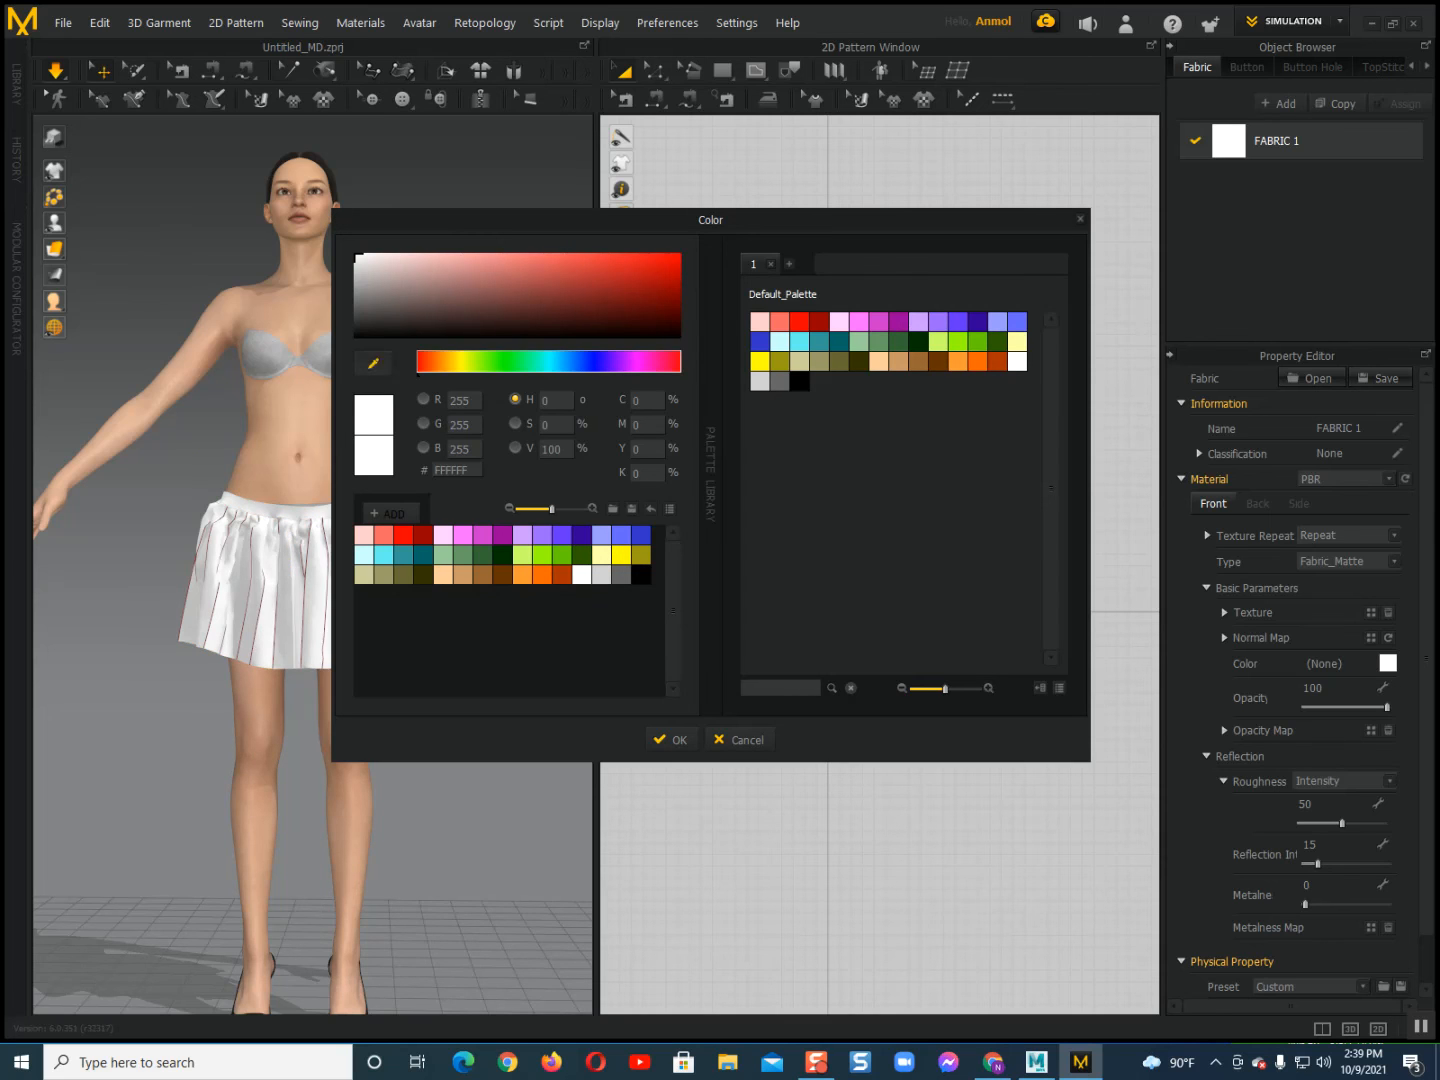
left_click(365, 315)
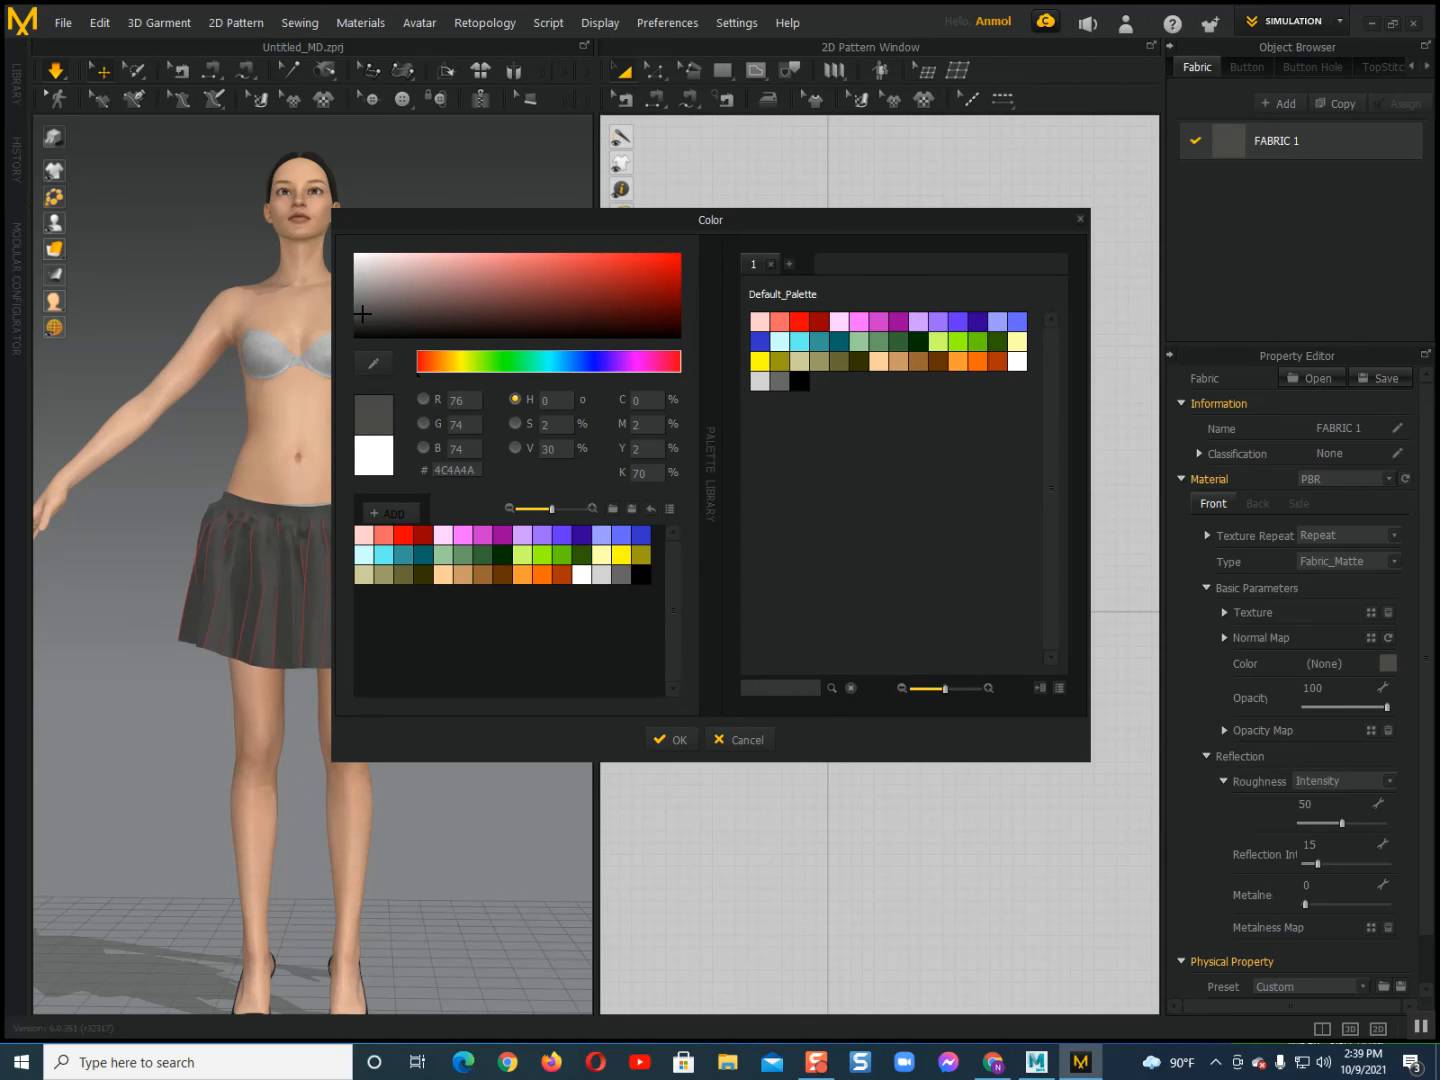
left_click(669, 739)
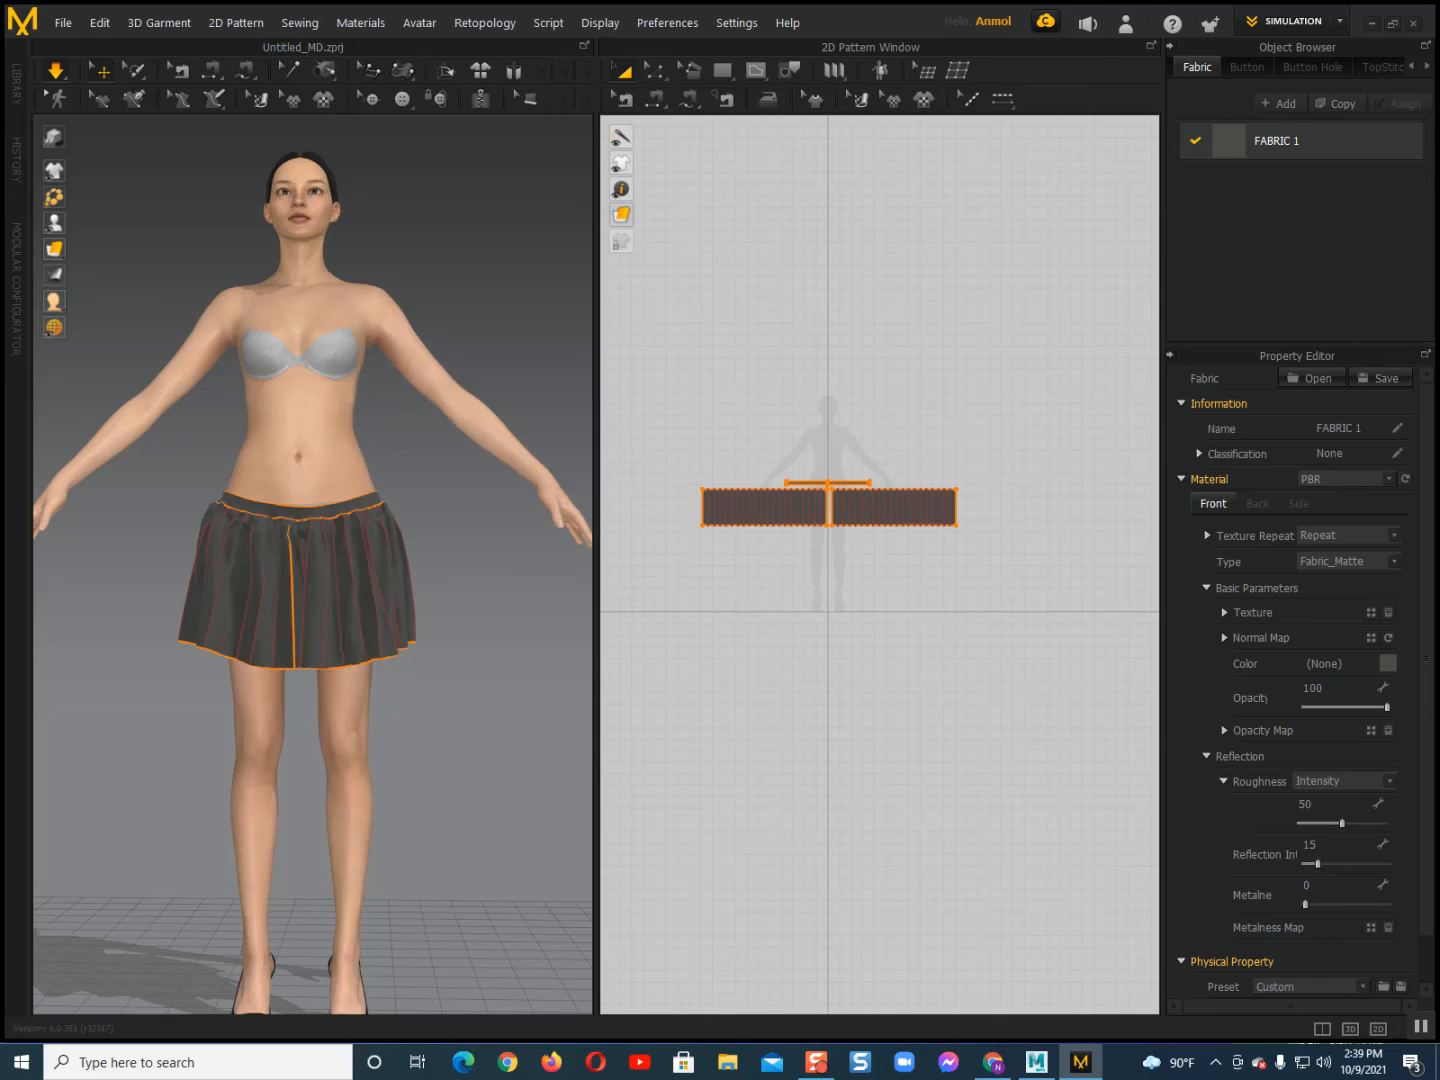
scroll(312, 300, "up", 2)
scroll(313, 301, "down", 1)
left_click(470, 480)
Pull the simulated waistband slightly upward at the front centre and at the back of the avatar's waist.
right_click_drag(470, 480, 550, 480)
right_click_drag(420, 565, 313, 571)
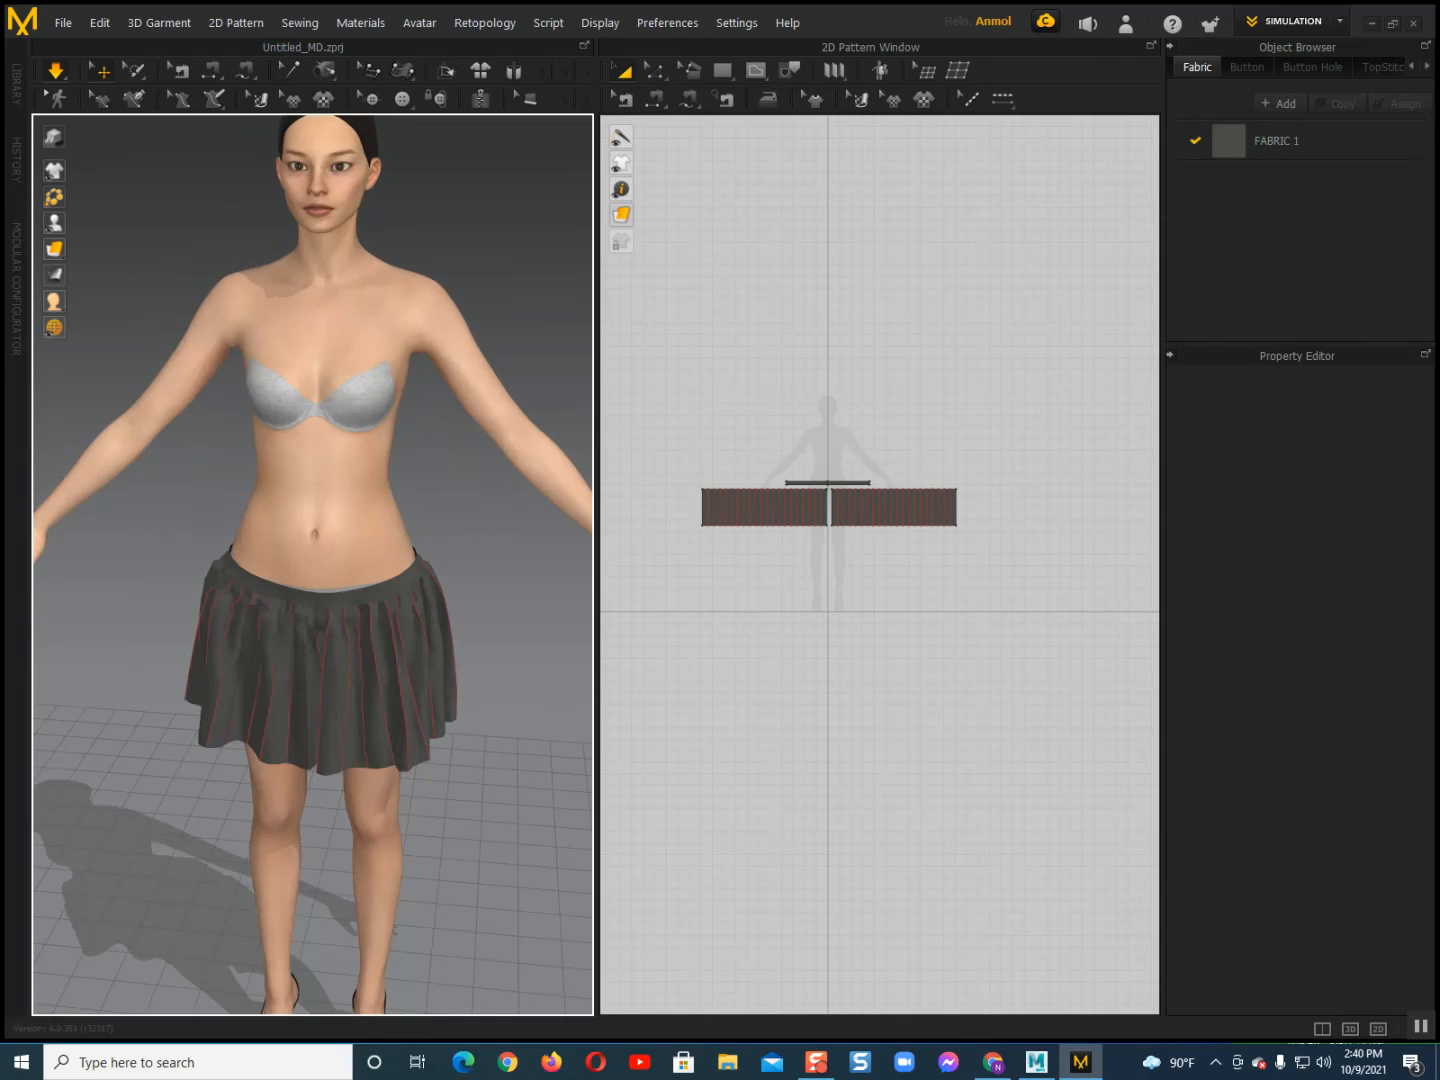
scroll(313, 570, "up", 5)
scroll(313, 570, "down", 4)
mouse_move(313, 451)
right_mouse_down()
mouse_move(249, 445)
mouse_move(246, 400)
mouse_move(311, 440)
mouse_move(313, 481)
right_mouse_up()
left_click_drag(342, 641, 345, 623)
right_click_drag(342, 631, 90, 600)
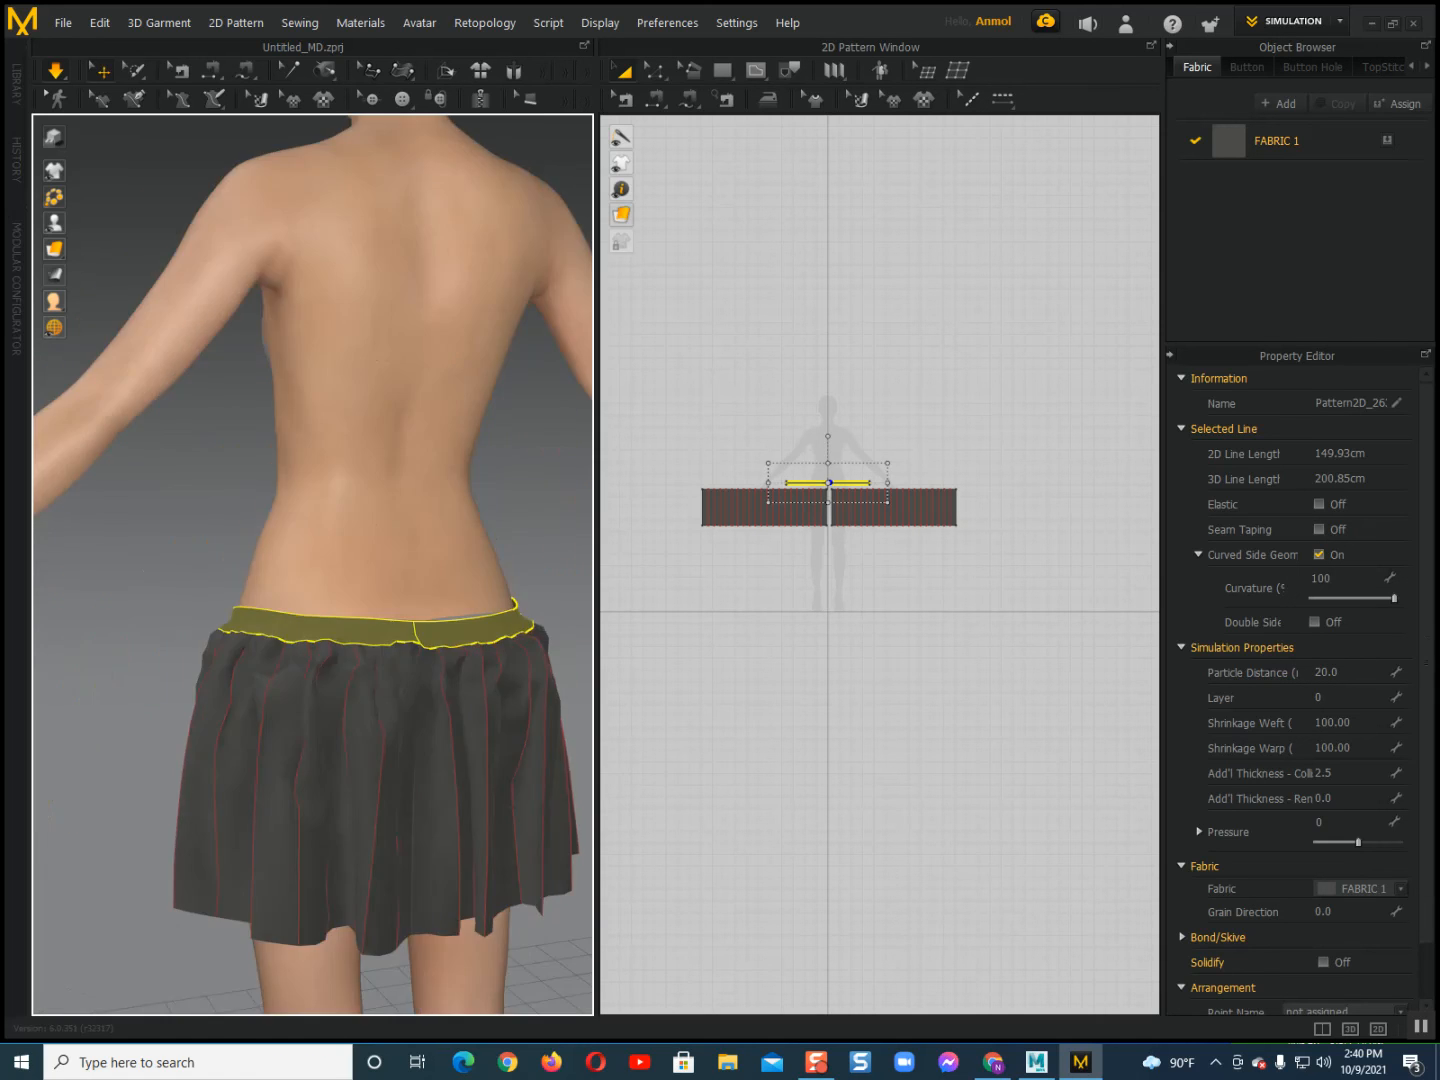
left_click_drag(236, 585, 240, 569)
right_click_drag(240, 571, 185, 585)
right_click_drag(400, 589, 211, 550)
scroll(283, 544, "down", 2)
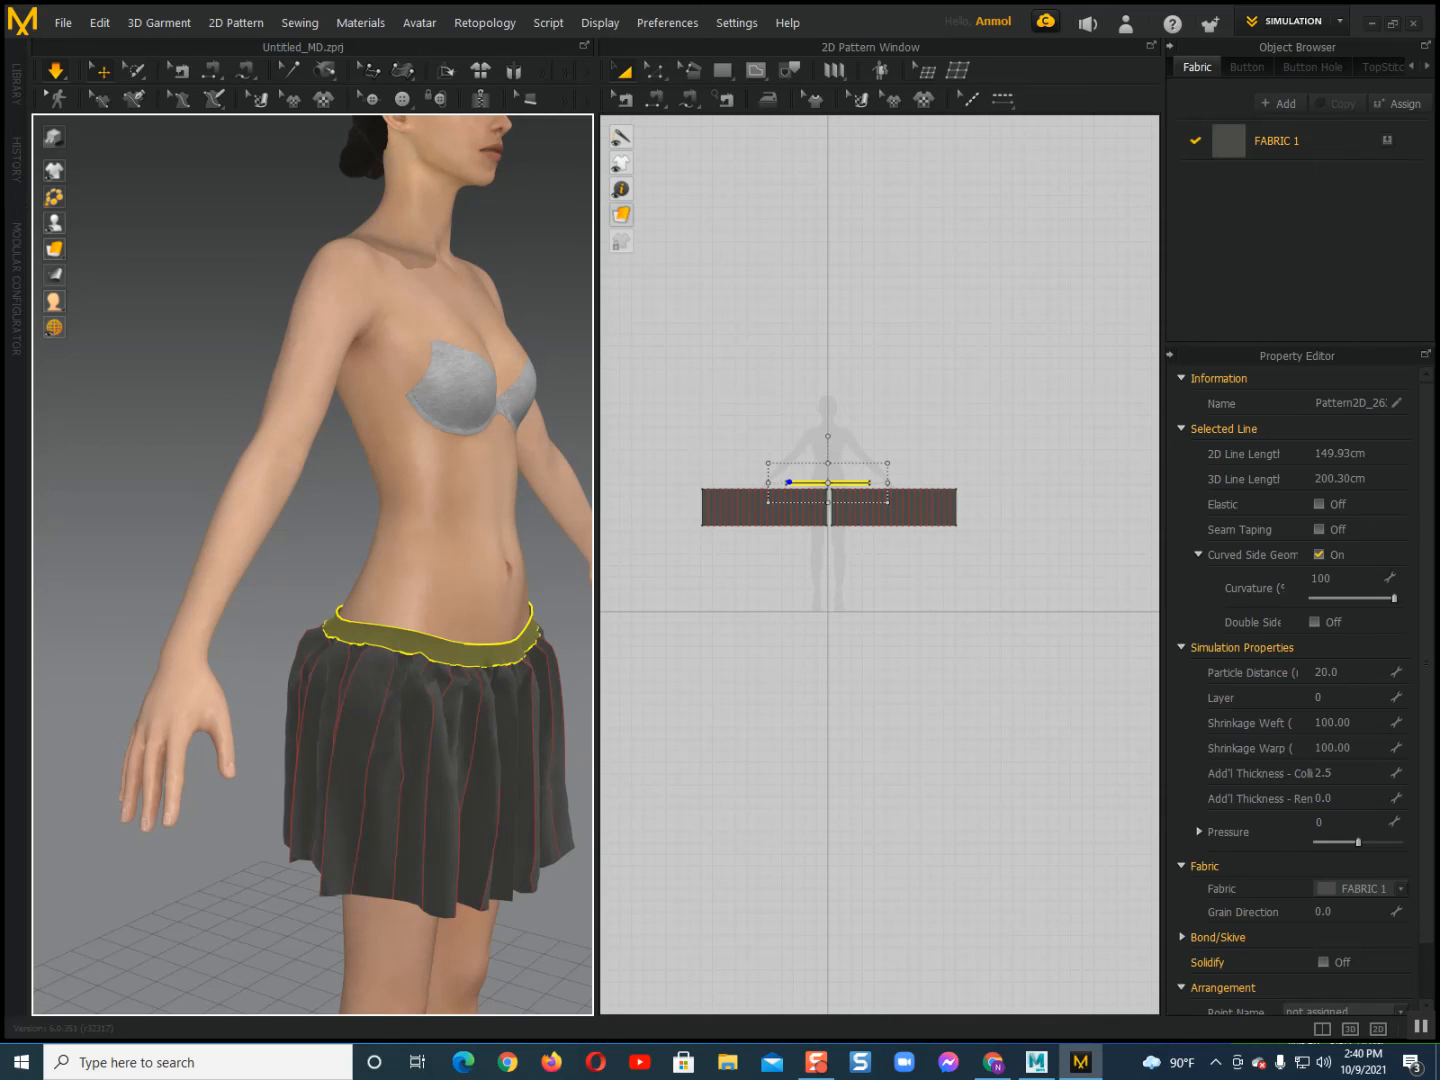
Deselect the waistband and examine the skirt's fit and pleat drape on the avatar from all sides.
right_click_drag(578, 864, 485, 860)
left_click(286, 371)
scroll(320, 393, "down", 3)
middle_click_drag(319, 392, 256, 285)
right_click_drag(240, 370, 275, 315)
scroll(192, 383, "down", 2)
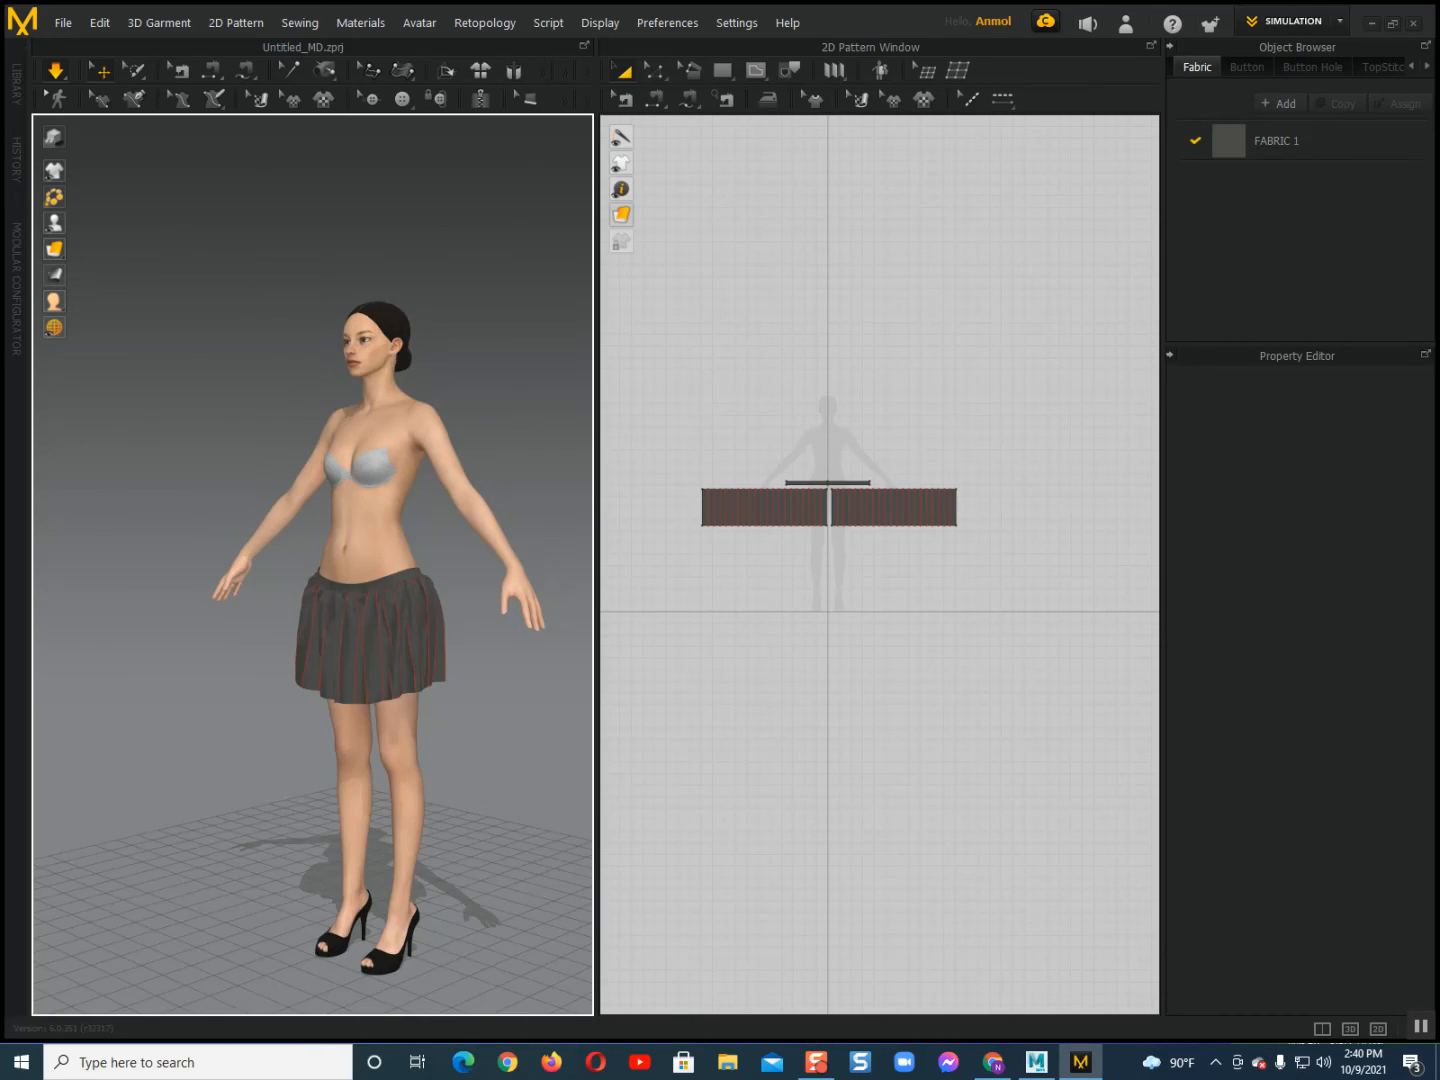
scroll(440, 560, "up", 4)
scroll(329, 570, "down", 4)
right_click_drag(330, 570, 395, 571)
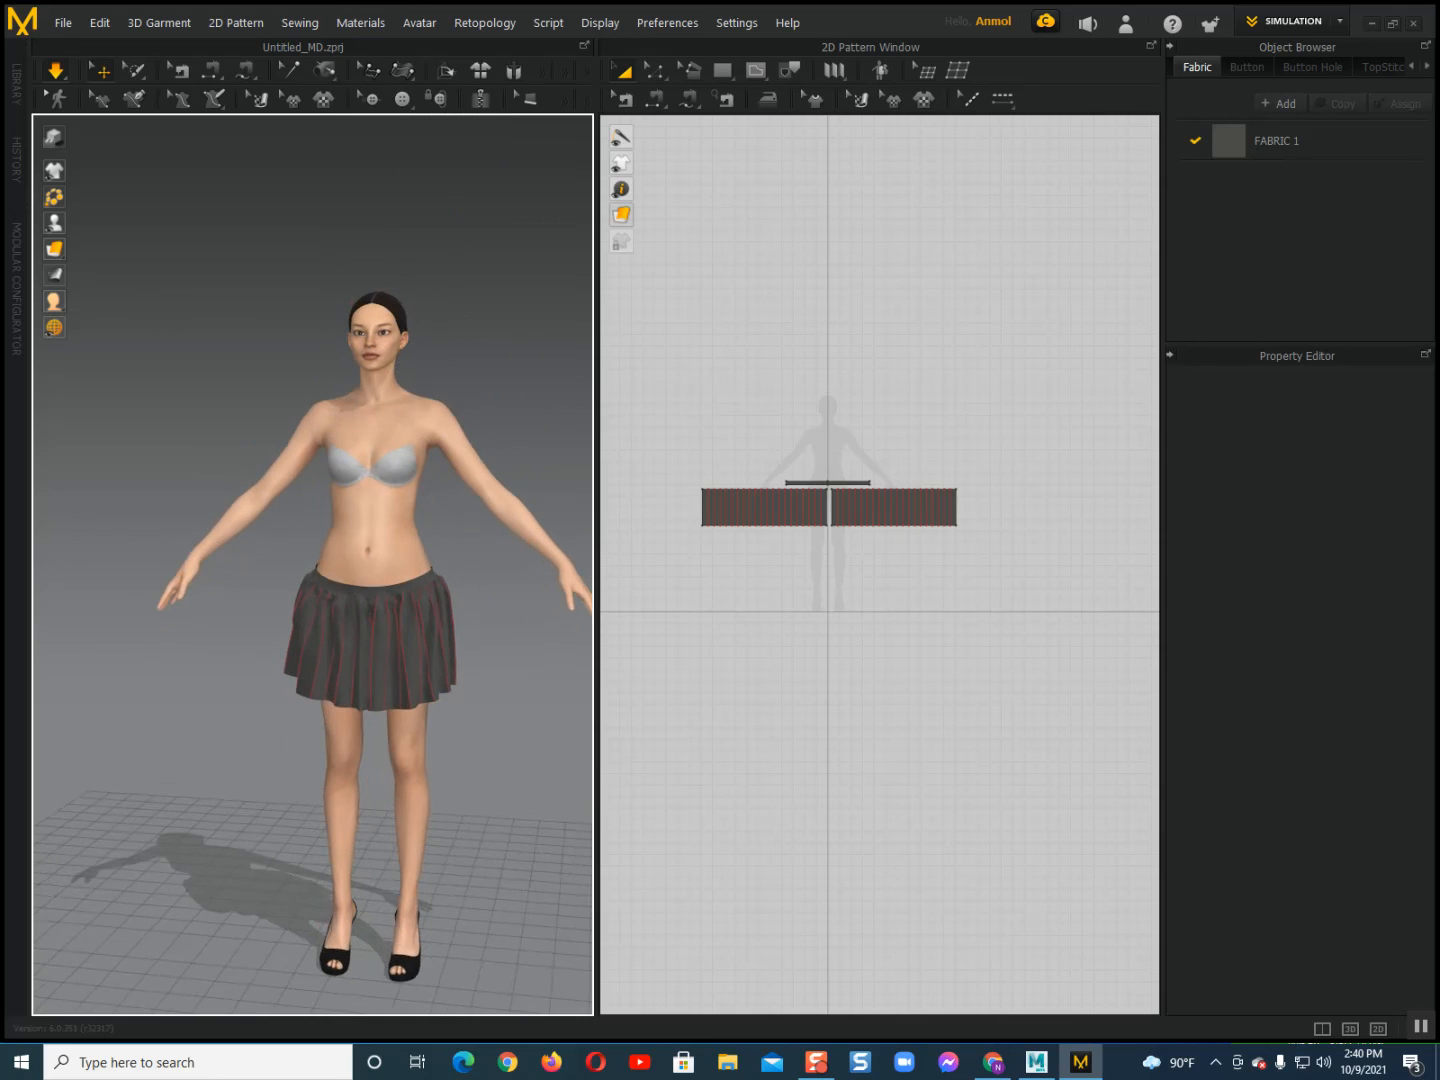
middle_click_drag(394, 571, 380, 555)
right_click_drag(381, 555, 405, 519)
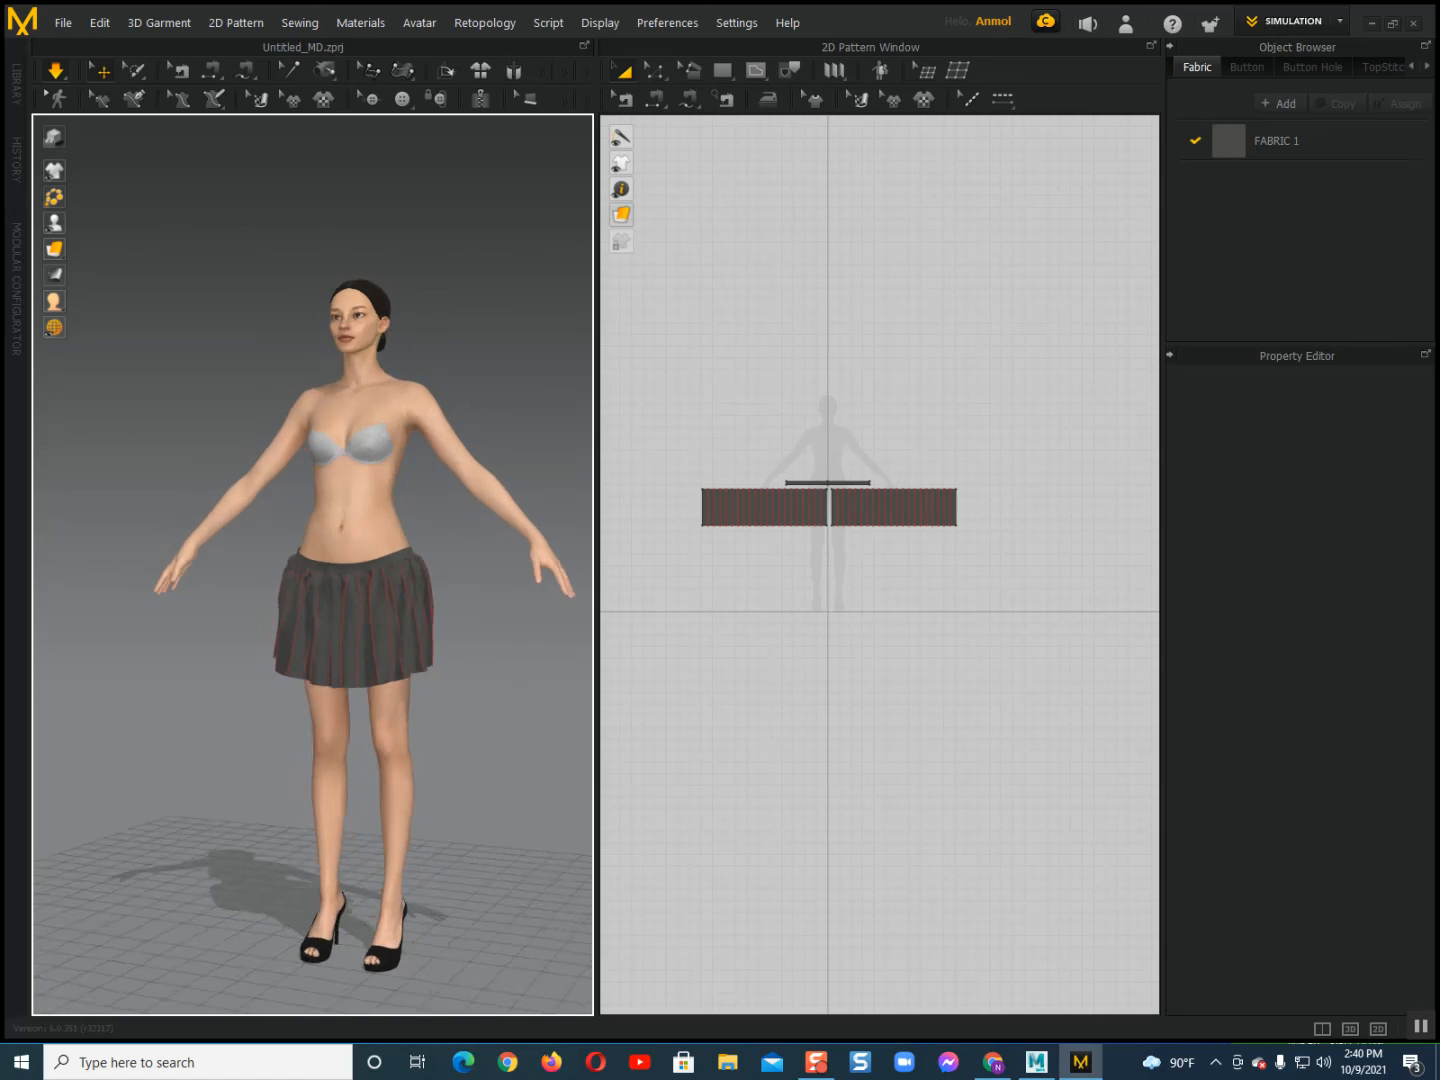
scroll(287, 569, "up", 5)
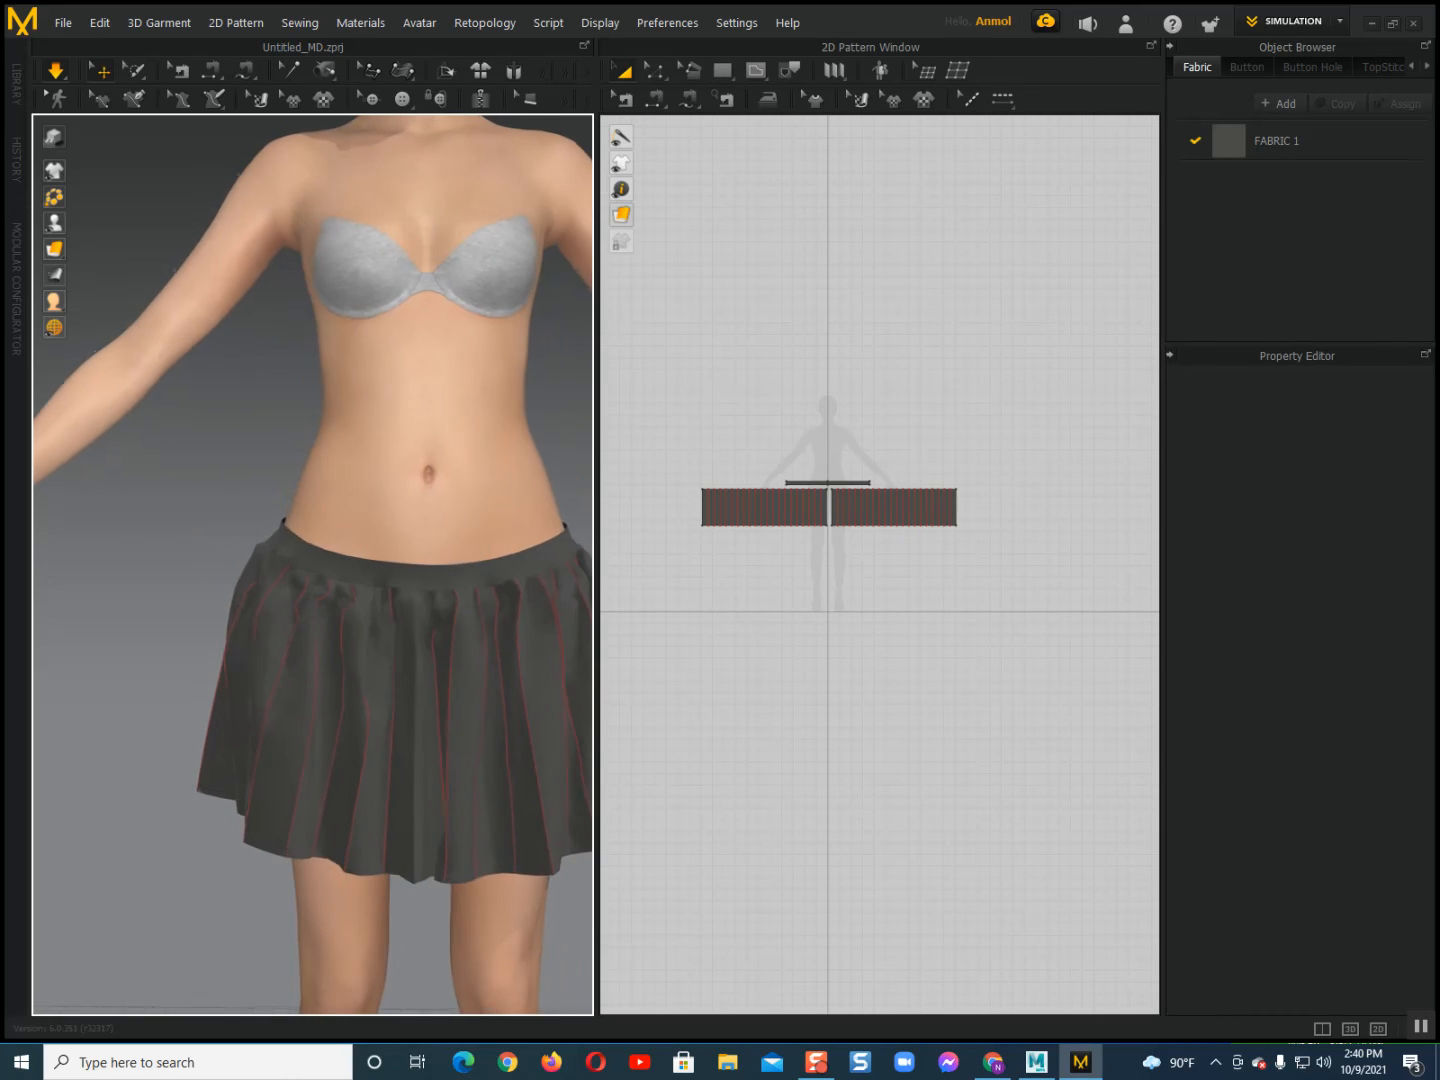
scroll(312, 564, "down", 3)
right_click_drag(470, 519, 149, 470)
right_click_drag(311, 520, 190, 540)
scroll(312, 564, "up", 4)
scroll(312, 564, "down", 2)
right_click_drag(430, 519, 180, 519)
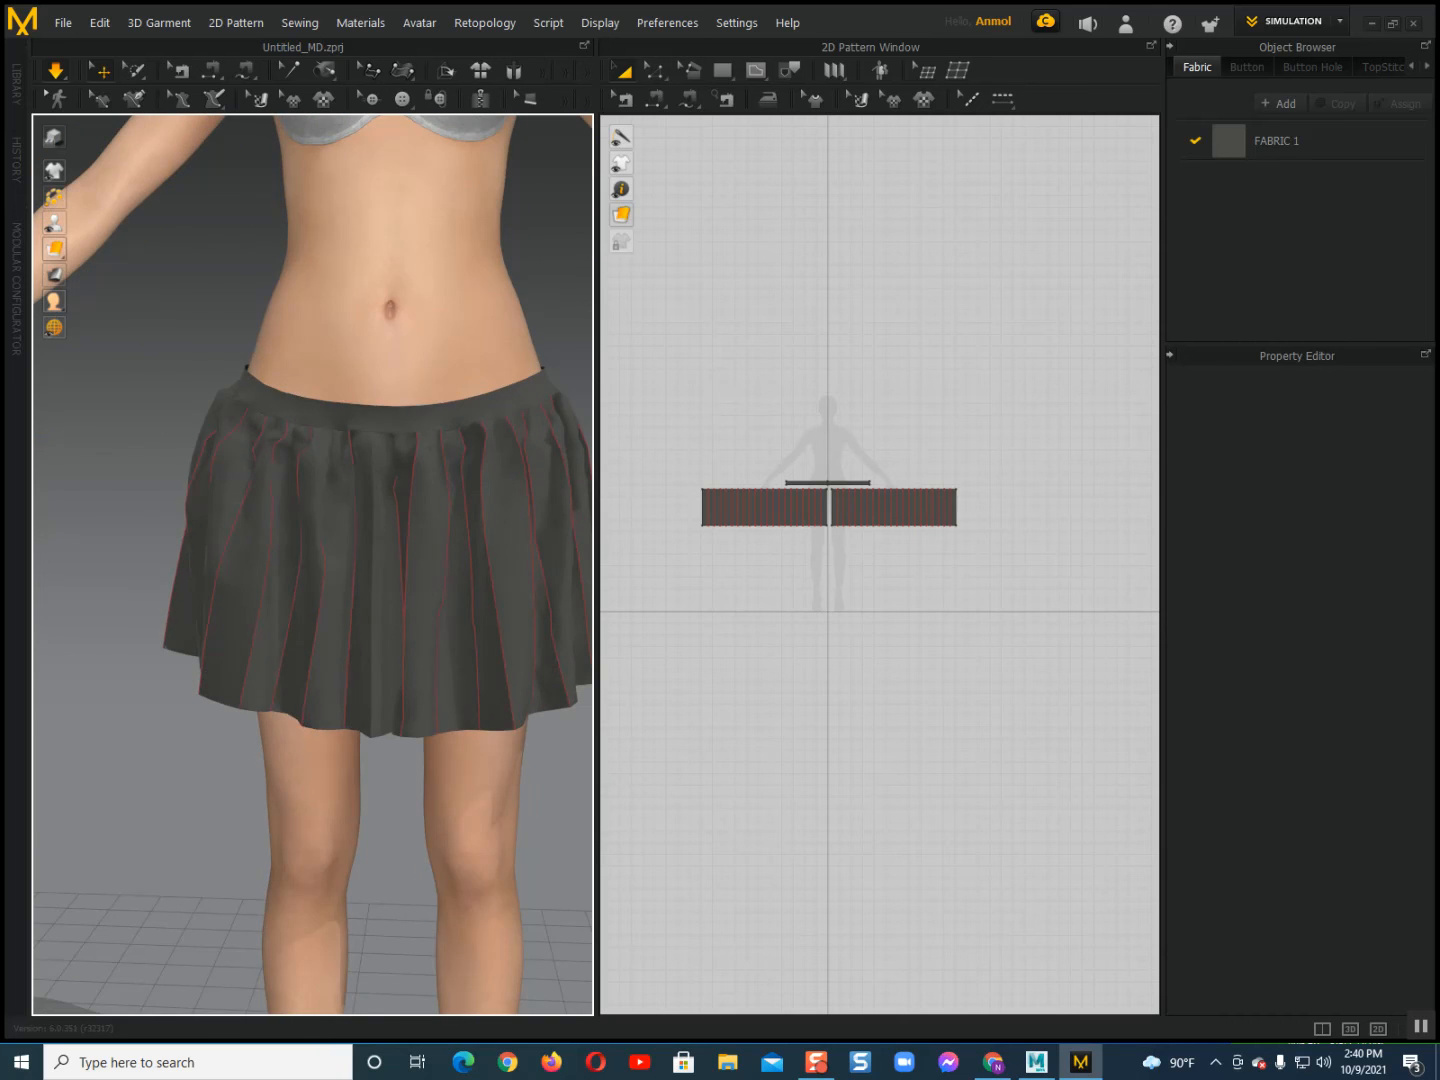
scroll(311, 563, "down", 4)
scroll(312, 564, "up", 1)
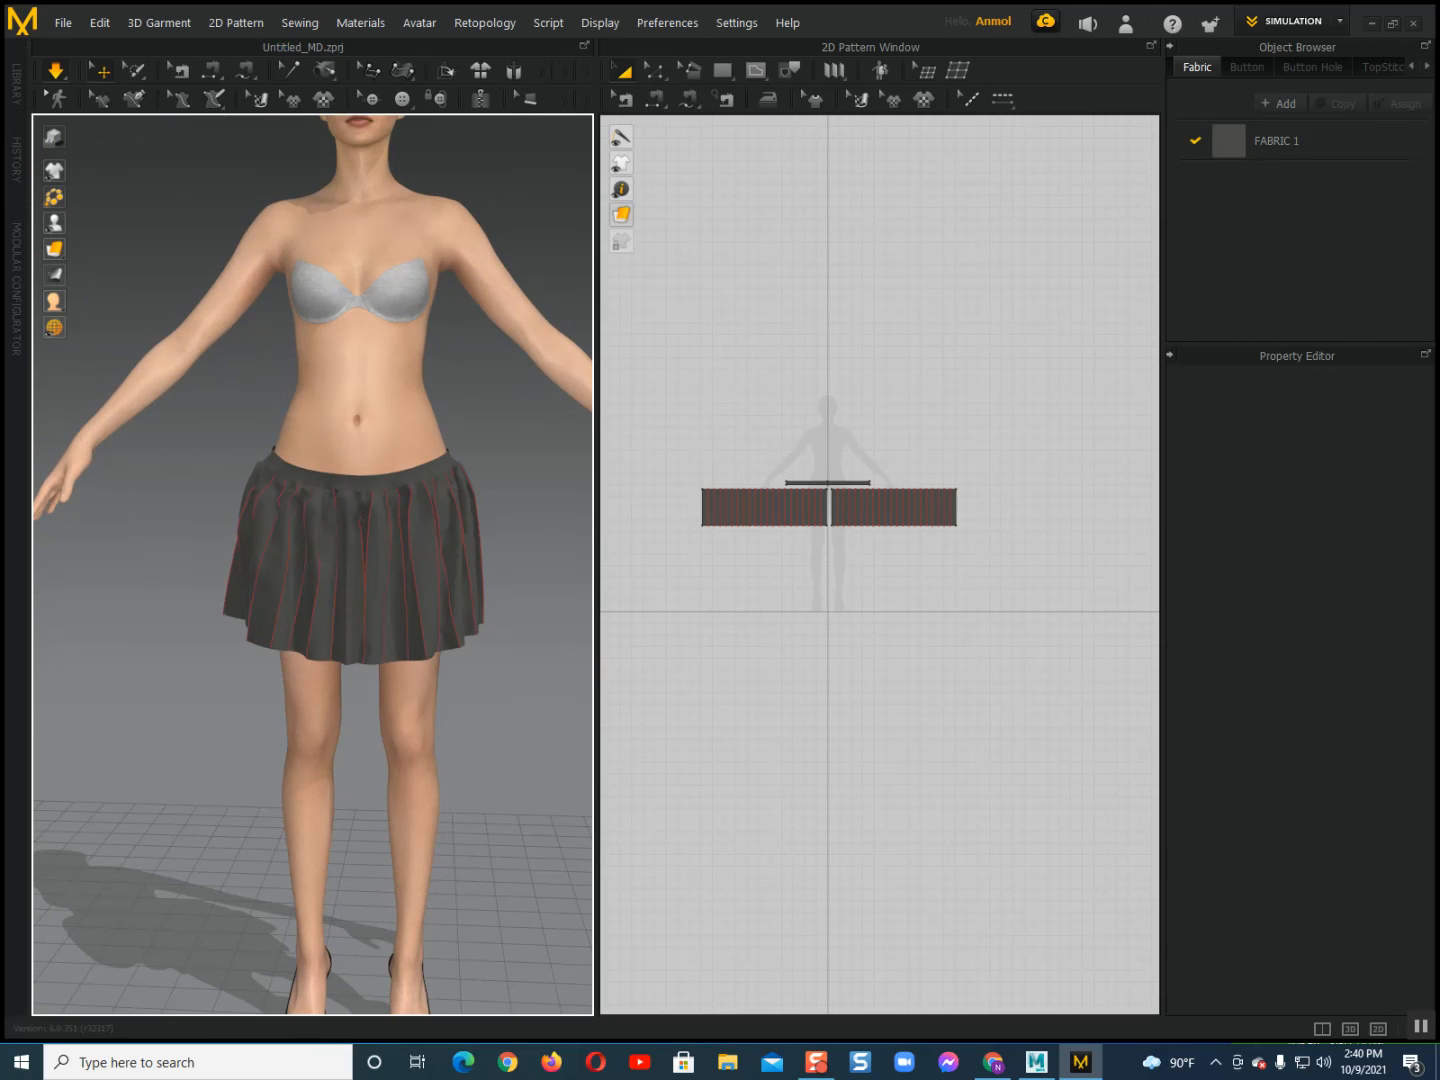